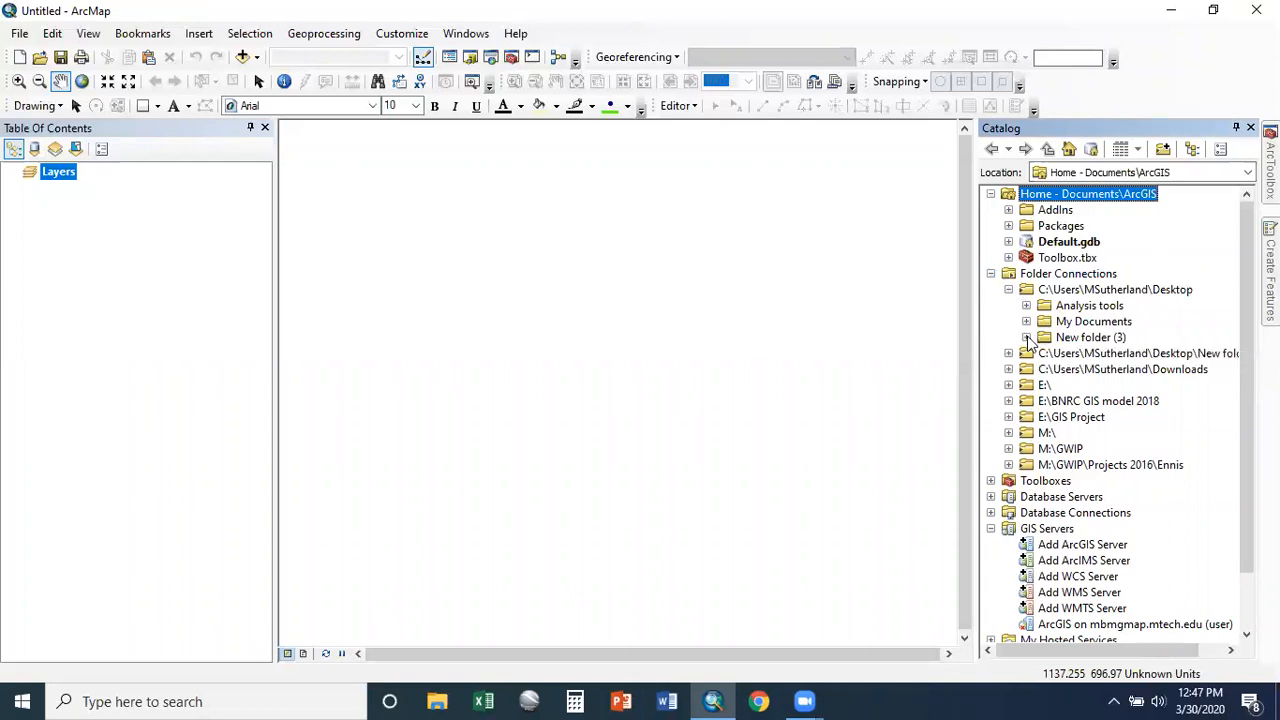
Step: Add the Montana and Montana_Streams feature classes from Select by location.gdb in New folder (3) to the map
{"action": "left_click", "coordinate": [1026, 337]}
{"action": "left_click", "coordinate": [1044, 353]}
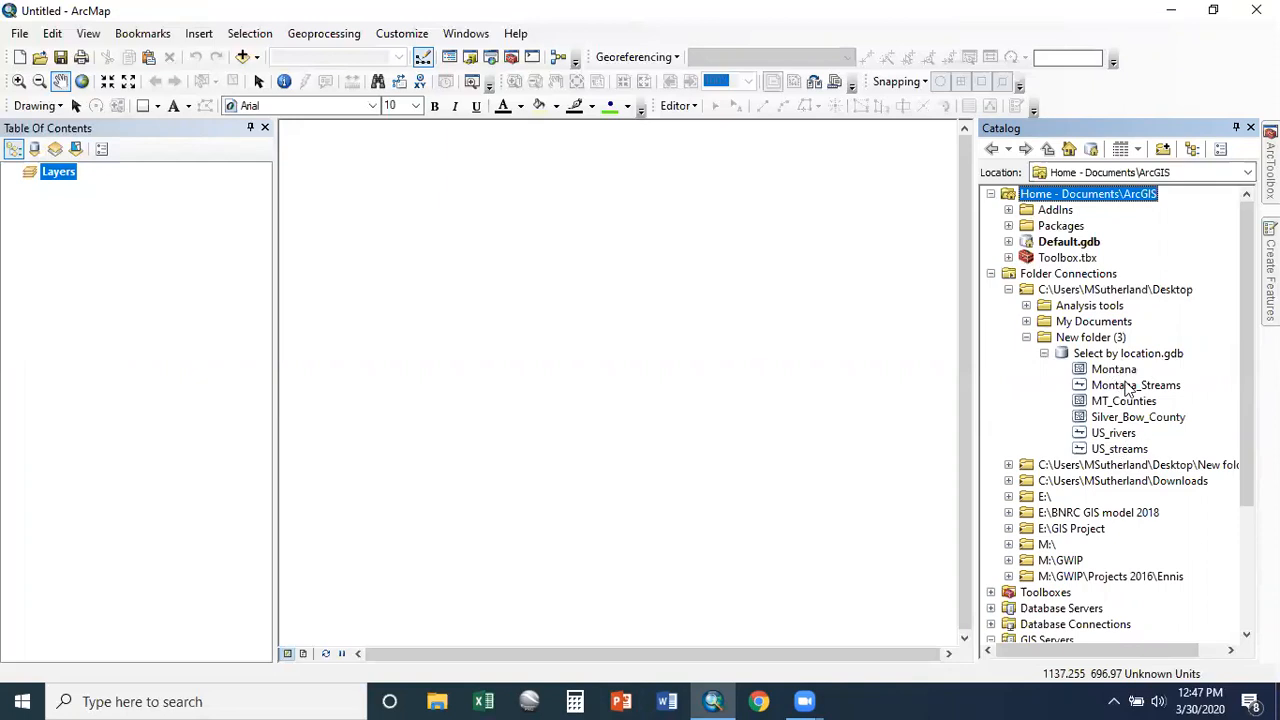
{"action": "left_click_drag", "start_coordinate": [1118, 372], "coordinate": [197, 320]}
{"action": "mouse_move", "coordinate": [1150, 388]}
{"action": "left_mouse_down"}
{"action": "mouse_move", "coordinate": [63, 206]}
{"action": "mouse_move", "coordinate": [85, 182]}
{"action": "left_mouse_up"}
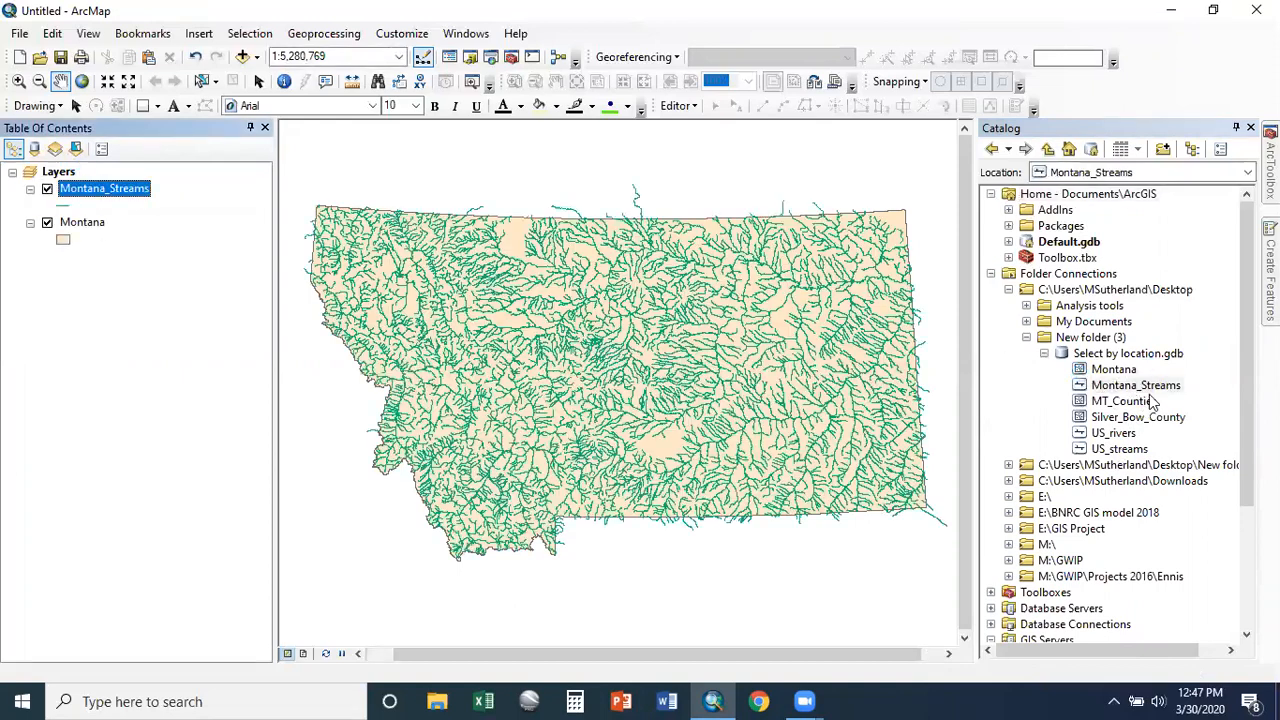
Step: Switch to File Explorer and examine the files inside Select by location.gdb in the desktop's New folder (3), comparing them with the Catalog listing
{"action": "left_click", "coordinate": [443, 698]}
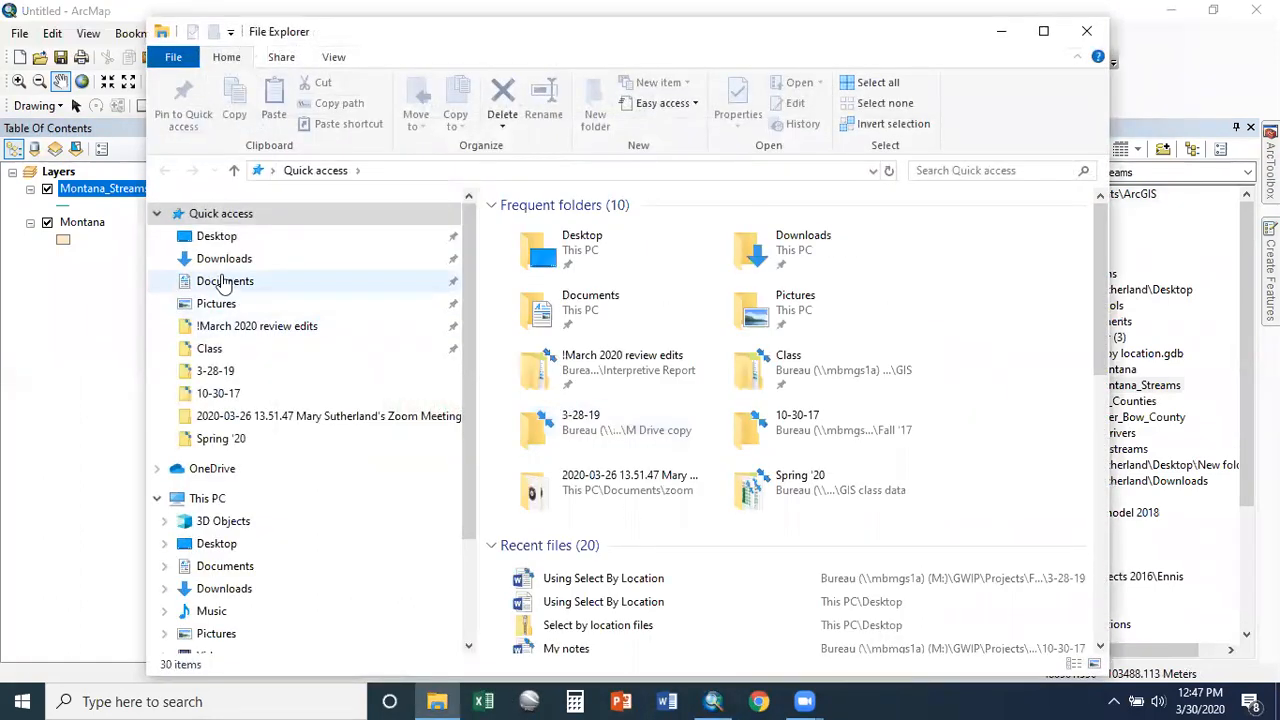
{"action": "left_click", "coordinate": [216, 236]}
{"action": "double_click", "coordinate": [563, 262]}
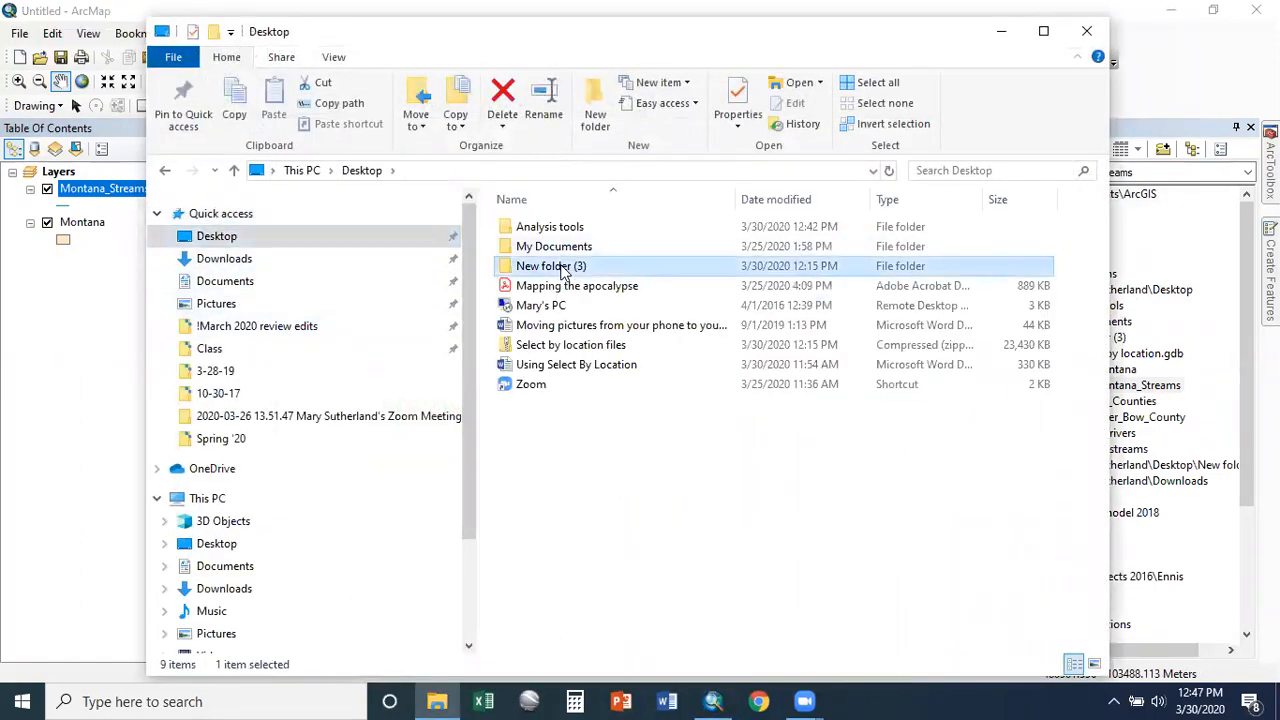
{"action": "double_click", "coordinate": [589, 234]}
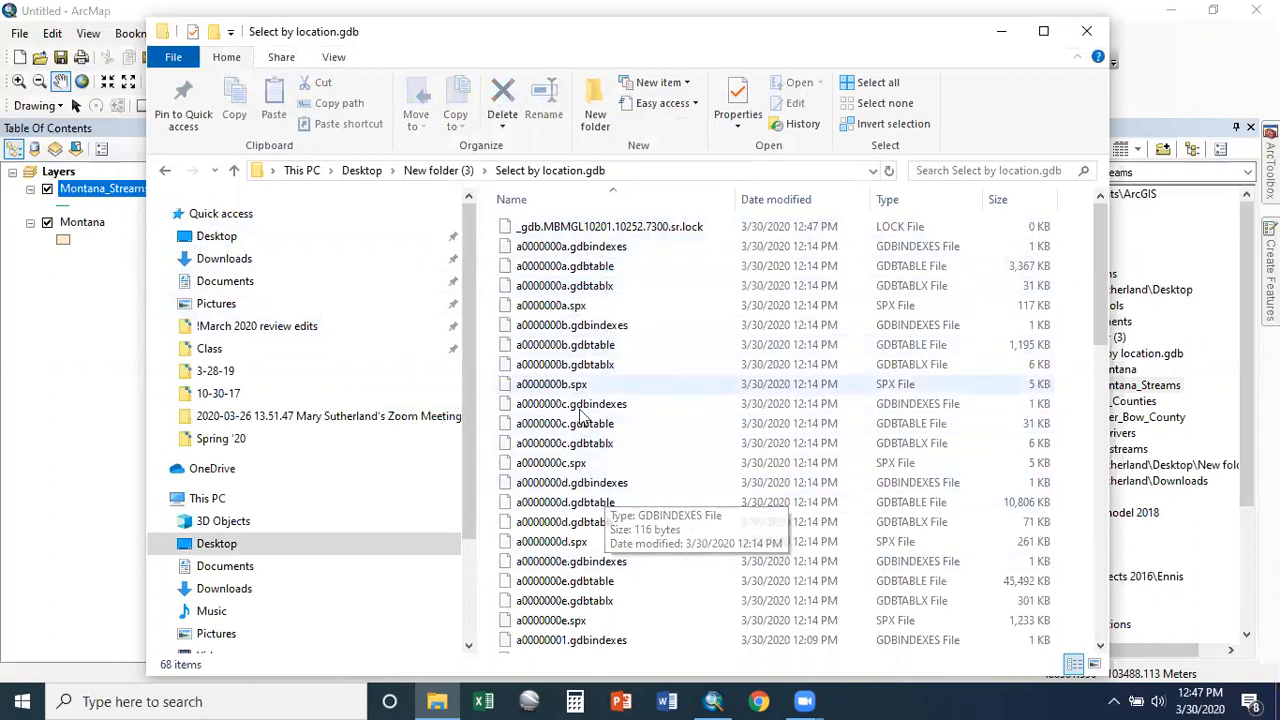
{"action": "scroll", "coordinate": [585, 480], "scroll_direction": "down", "scroll_amount": 8}
{"action": "scroll", "coordinate": [595, 490], "scroll_direction": "down", "scroll_amount": 7}
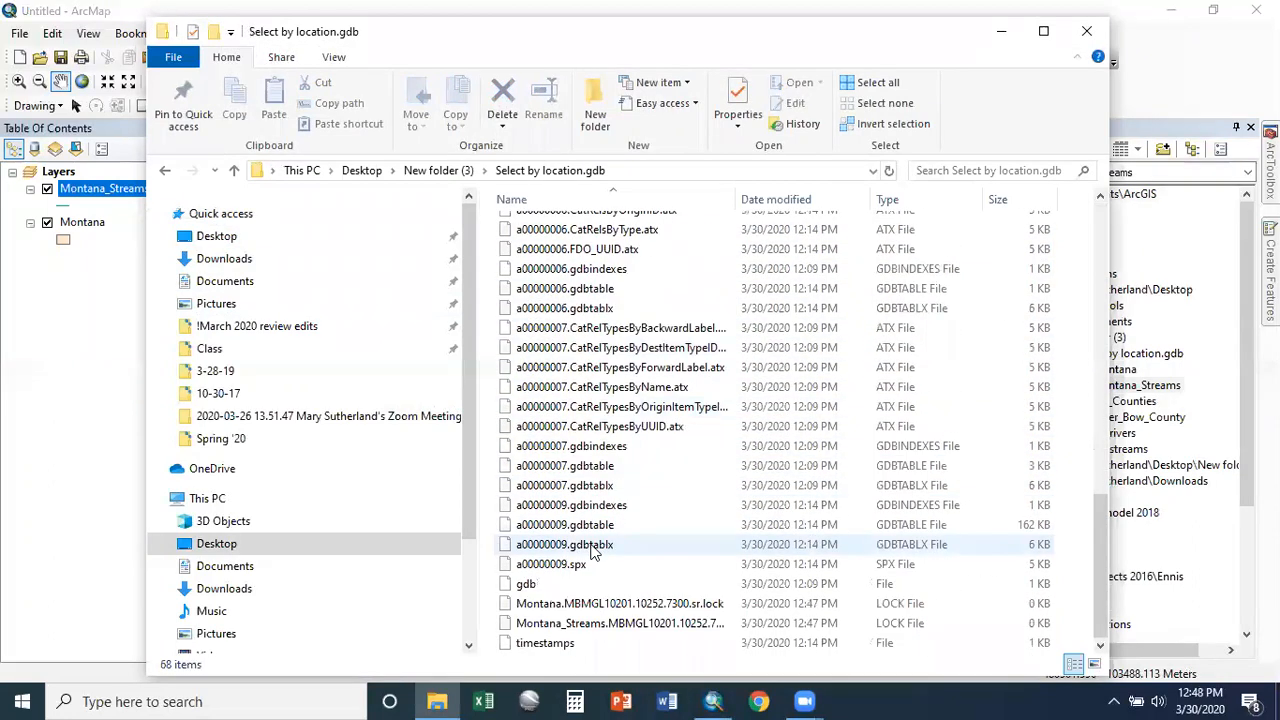
{"action": "scroll", "coordinate": [643, 568], "scroll_direction": "up", "scroll_amount": 6}
{"action": "scroll", "coordinate": [663, 580], "scroll_direction": "up", "scroll_amount": 10}
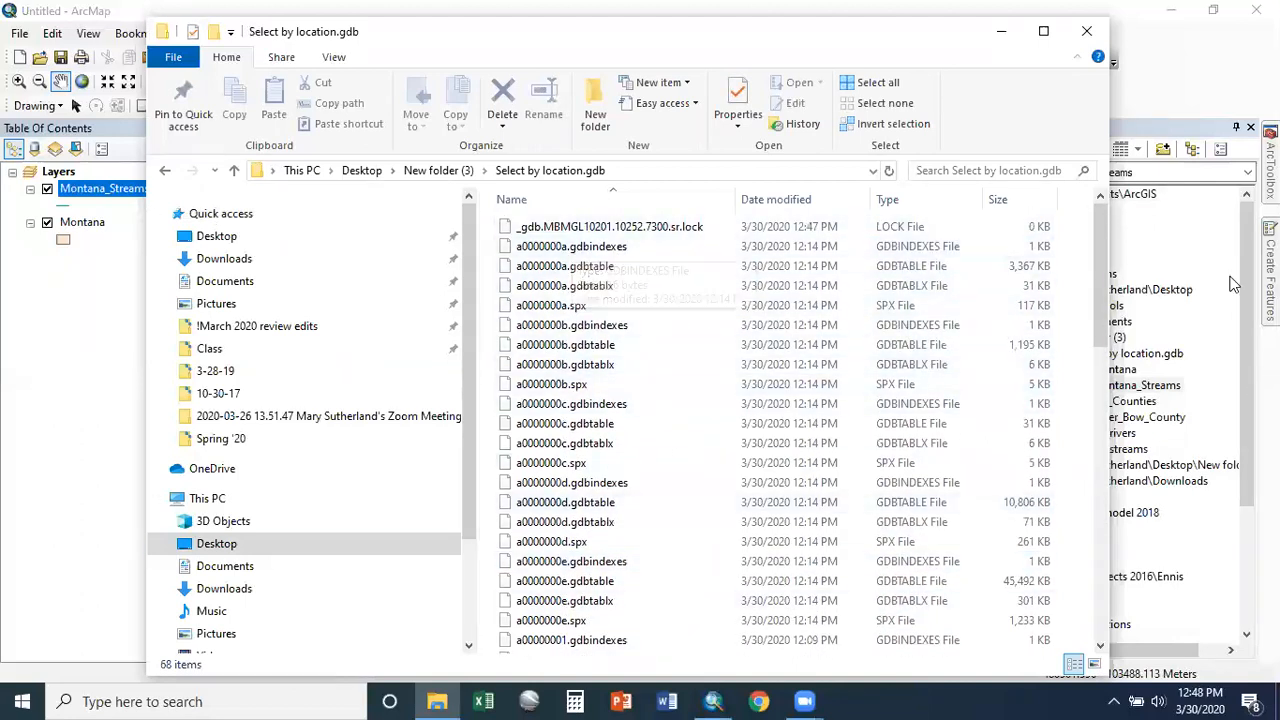
{"action": "left_click_drag", "start_coordinate": [960, 32], "coordinate": [840, 44]}
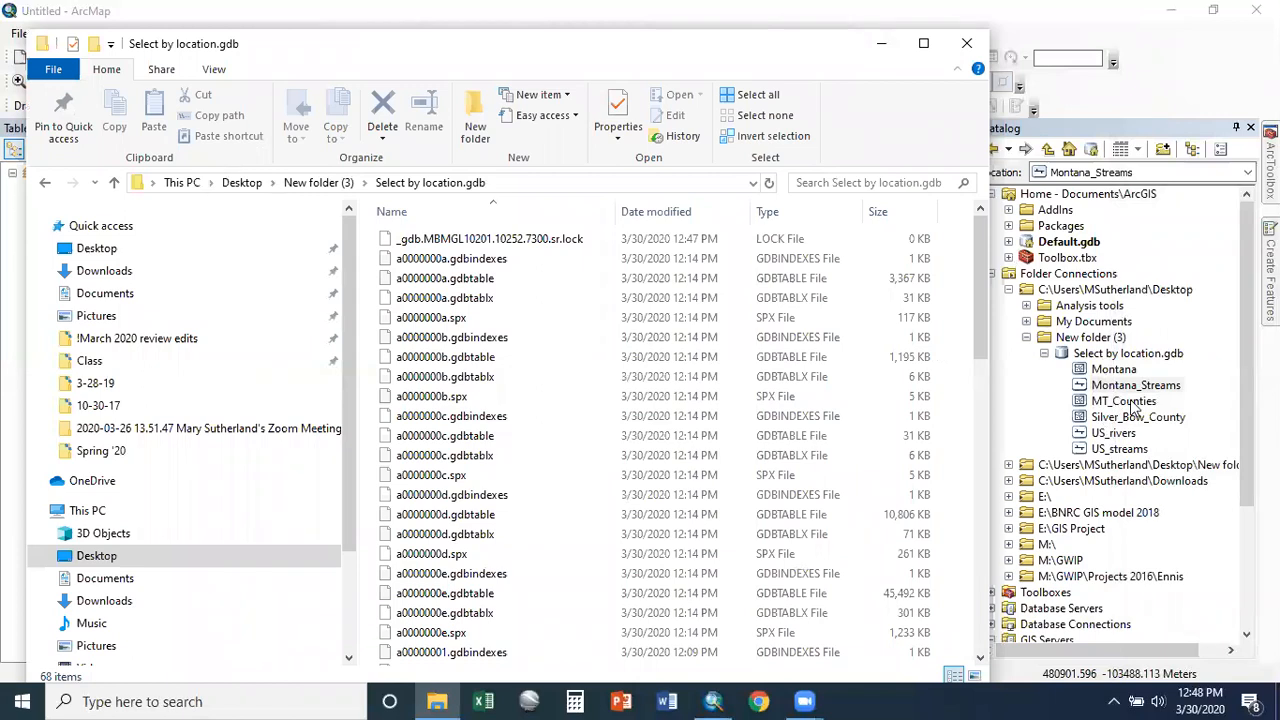
{"action": "left_click", "coordinate": [968, 44]}
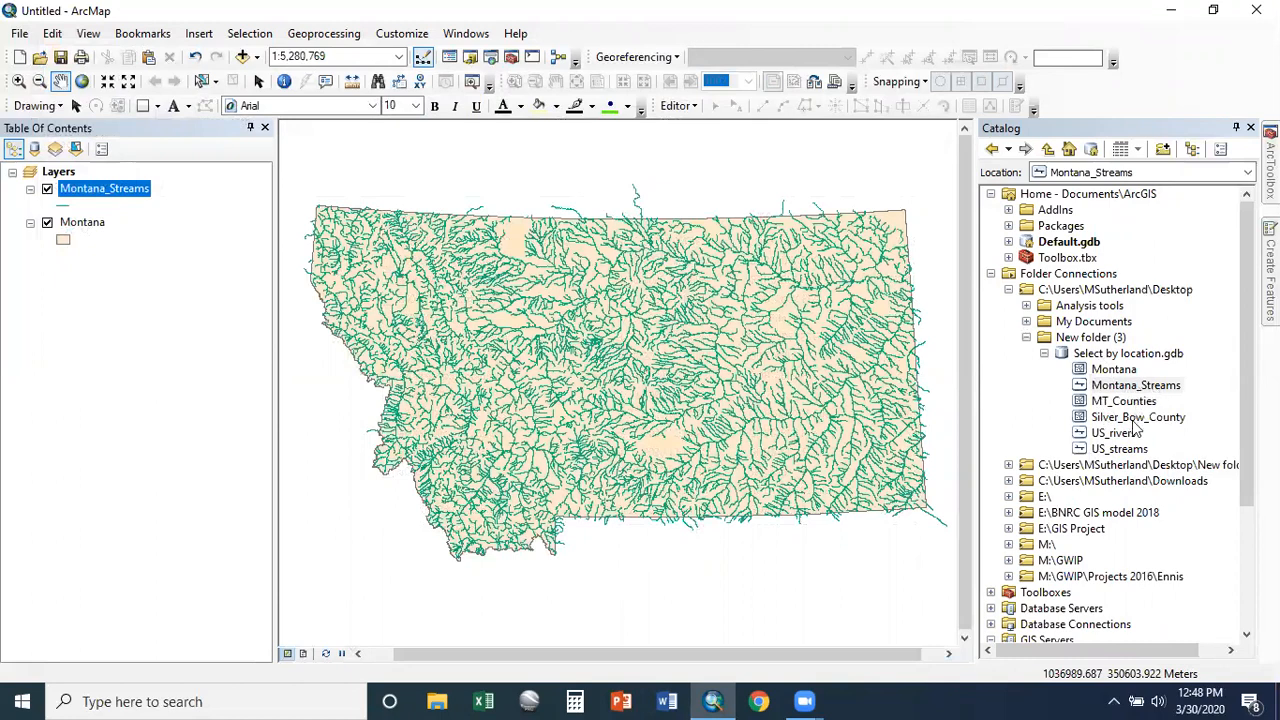
Step: Add the Silver_Bow_County, US_rivers, US_streams and MT_Counties layers to the map, hiding US_streams
{"action": "left_click_drag", "start_coordinate": [1133, 420], "coordinate": [125, 212]}
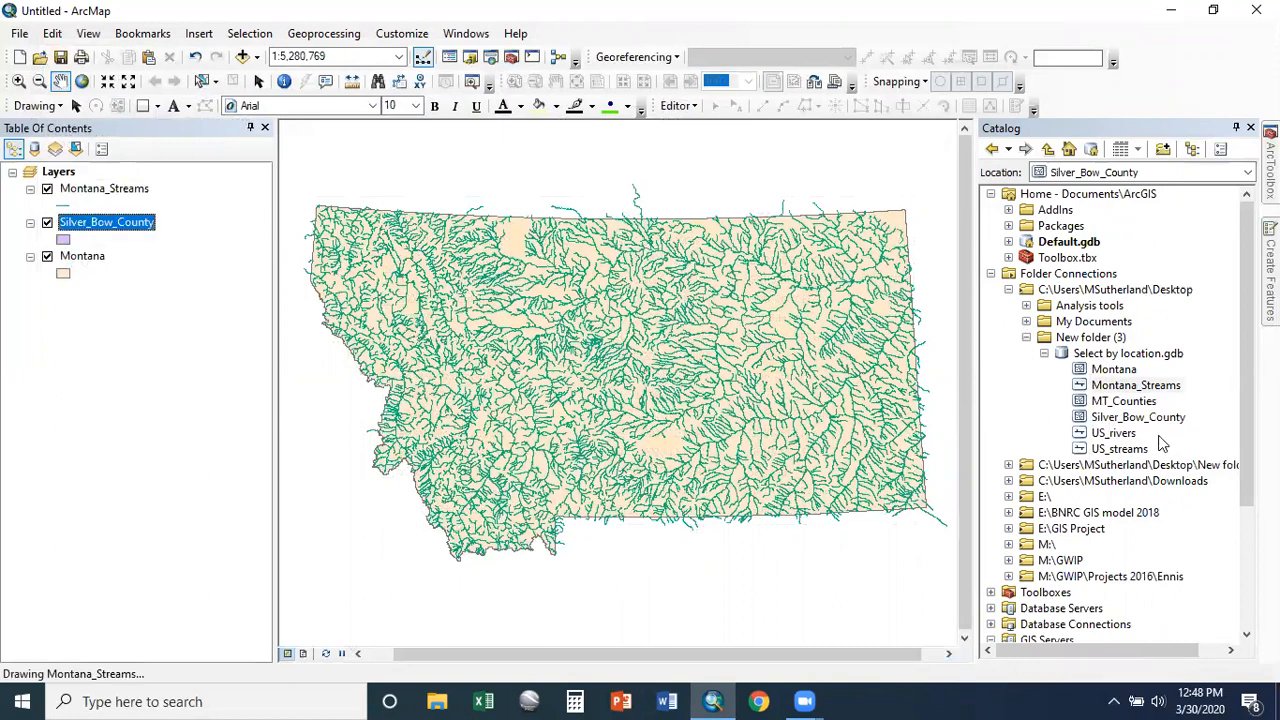
{"action": "left_click_drag", "start_coordinate": [1128, 438], "coordinate": [180, 210]}
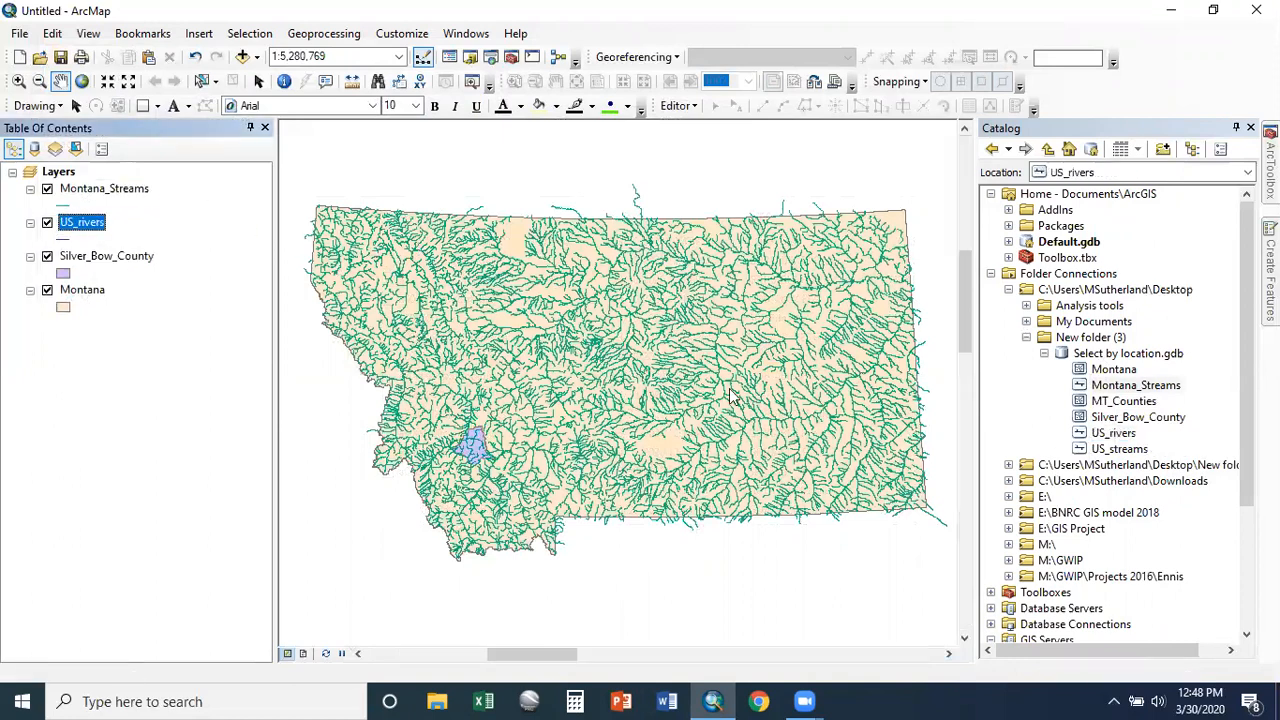
{"action": "left_click_drag", "start_coordinate": [1131, 453], "coordinate": [183, 215]}
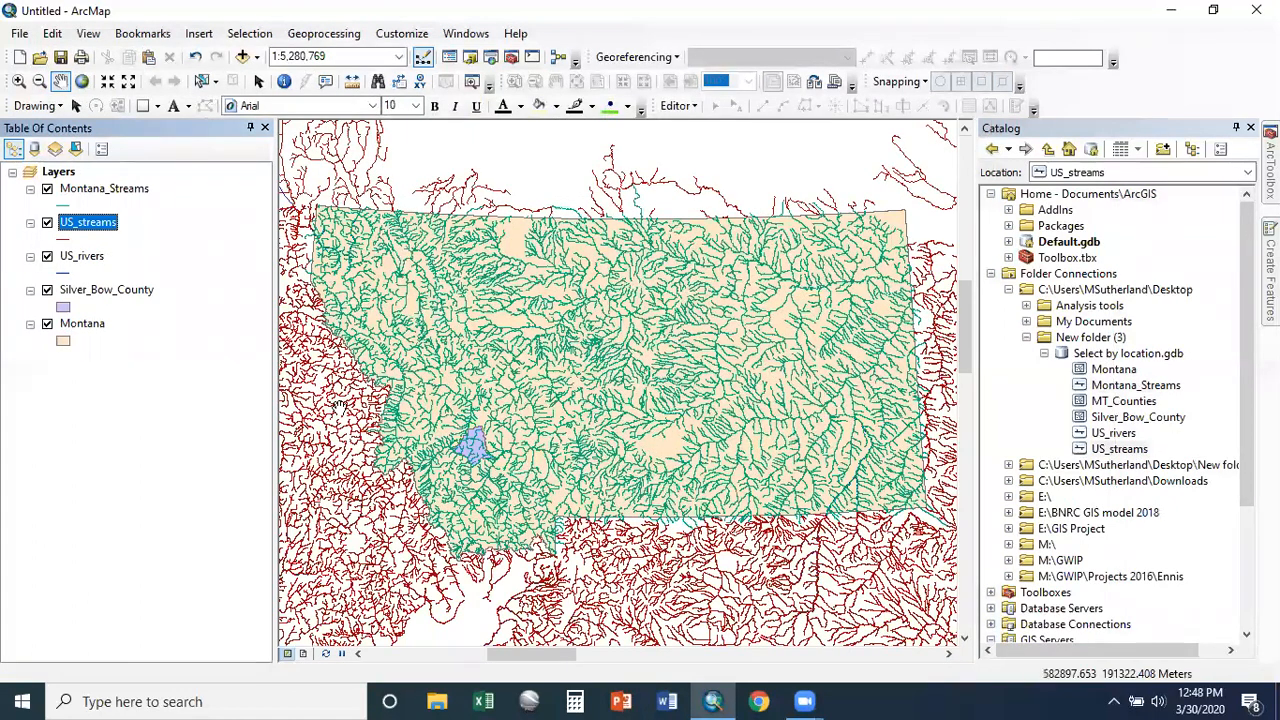
{"action": "left_click", "coordinate": [47, 222]}
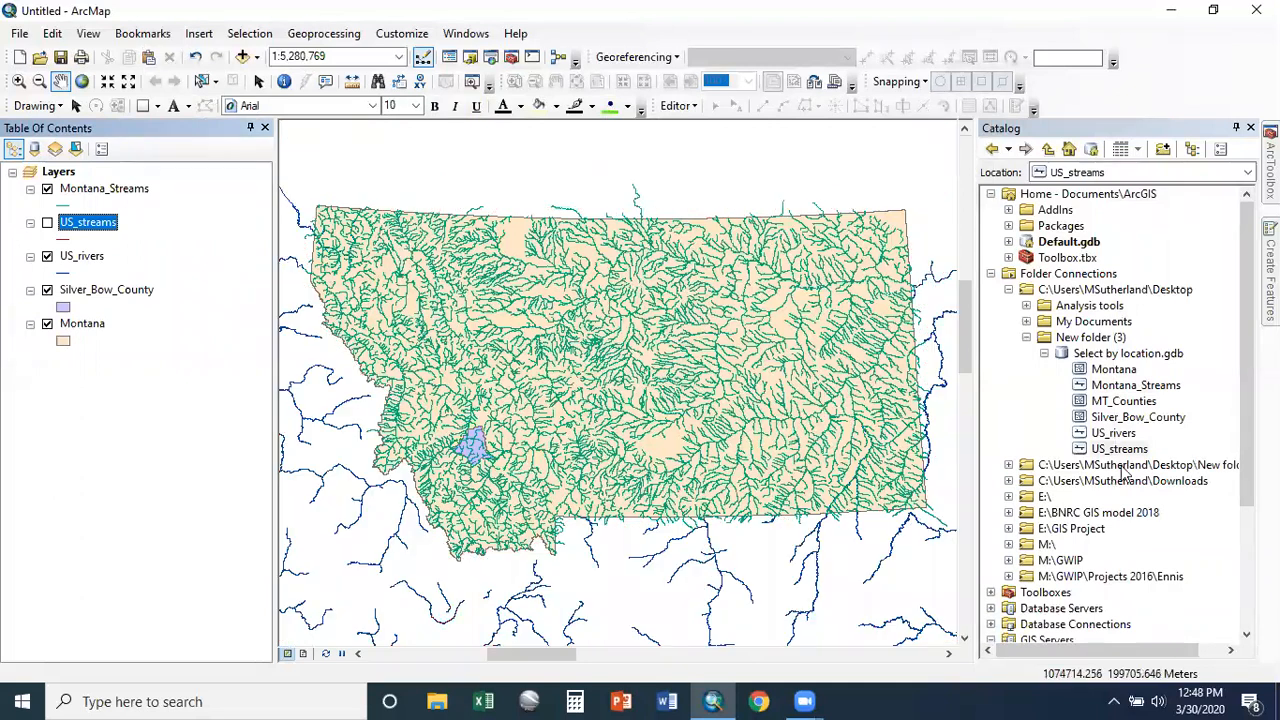
{"action": "mouse_move", "coordinate": [1127, 408]}
{"action": "left_mouse_down"}
{"action": "mouse_move", "coordinate": [367, 272]}
{"action": "mouse_move", "coordinate": [150, 320]}
{"action": "left_mouse_up"}
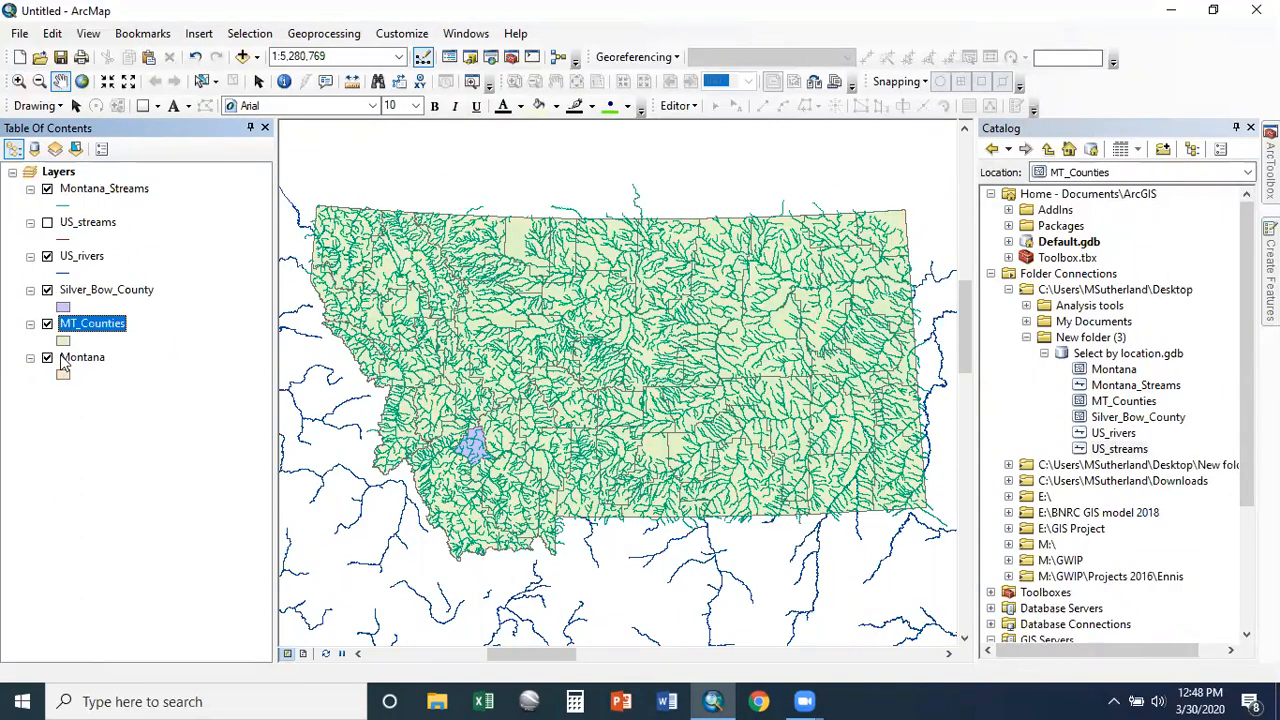
Step: Symbolize the MT_Counties layer with the Hollow style and an outline width of 2
{"action": "double_click", "coordinate": [63, 341]}
{"action": "left_click", "coordinate": [452, 313]}
{"action": "double_click", "coordinate": [840, 310]}
{"action": "type", "text": "2"}
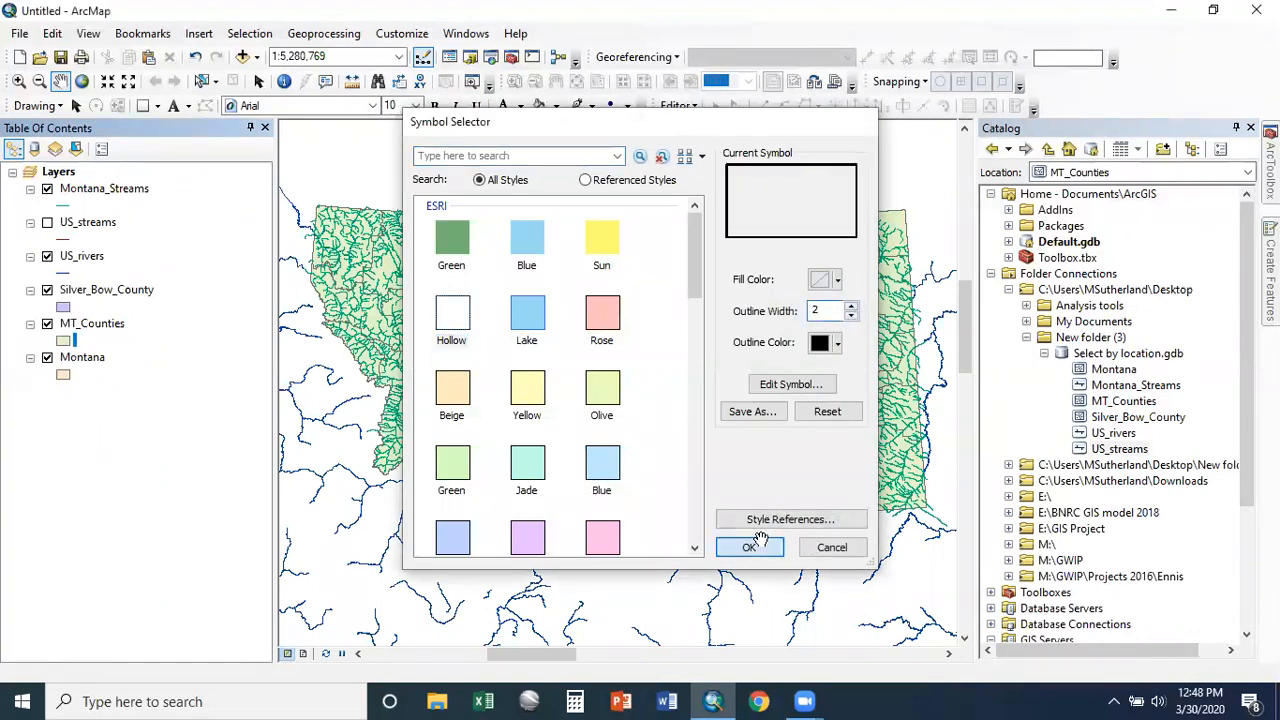
{"action": "left_click", "coordinate": [749, 547]}
Step: Symbolize the Silver_Bow_County layer with the yellow Sun style
{"action": "double_click", "coordinate": [63, 307]}
{"action": "left_click", "coordinate": [602, 240]}
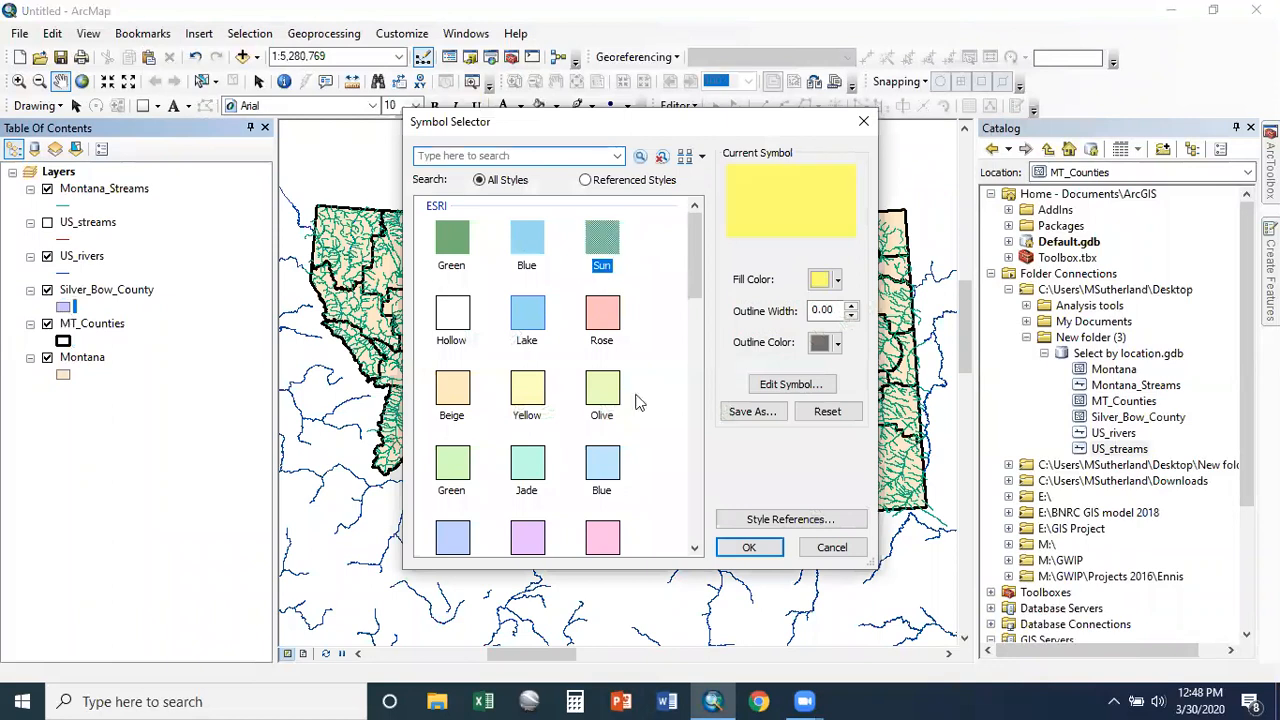
{"action": "left_click", "coordinate": [749, 547]}
Step: Change the US_rivers line color to dark red
{"action": "double_click", "coordinate": [64, 273]}
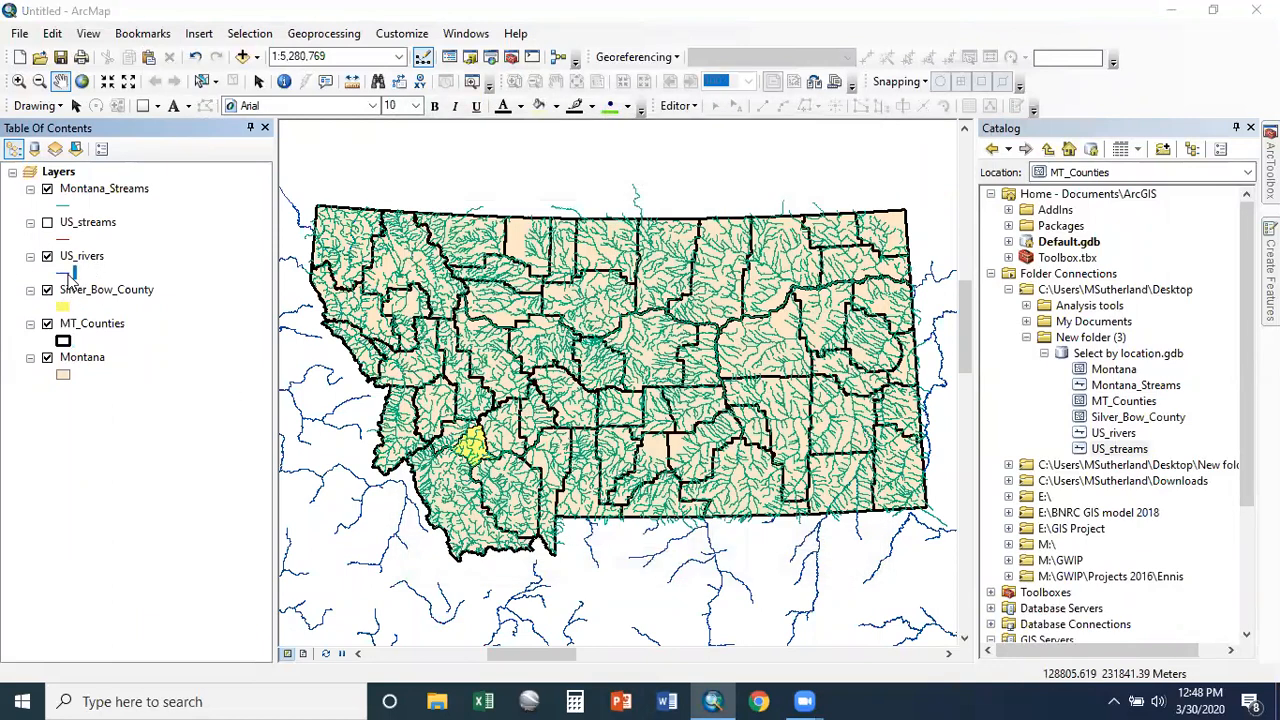
{"action": "left_click", "coordinate": [815, 275]}
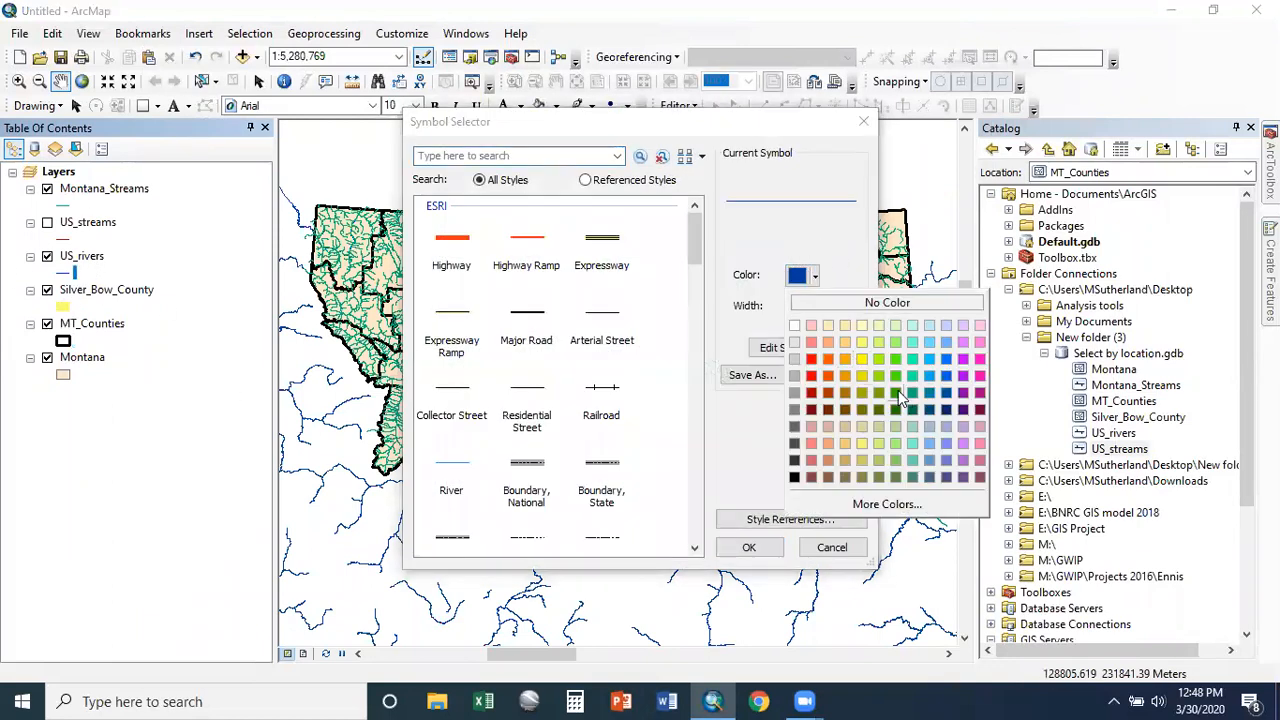
{"action": "left_click", "coordinate": [811, 410]}
{"action": "left_click", "coordinate": [749, 547]}
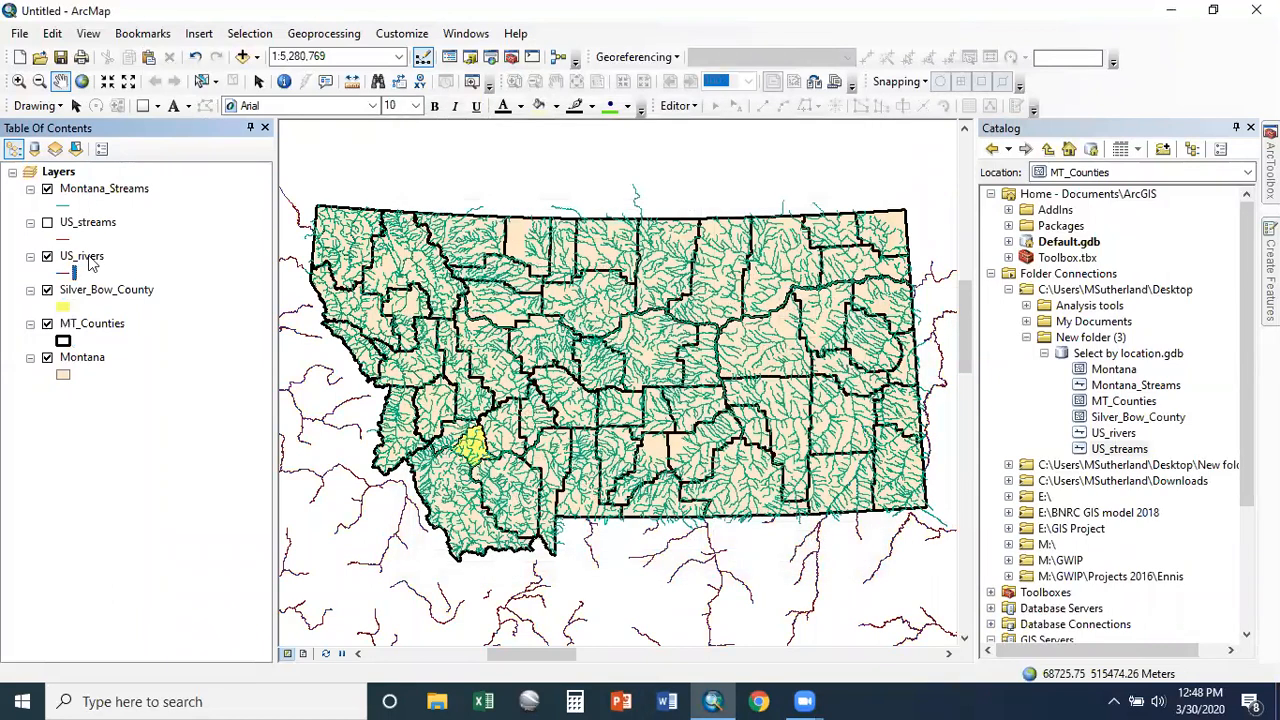
Step: Change the US_streams line color to orange
{"action": "double_click", "coordinate": [64, 238]}
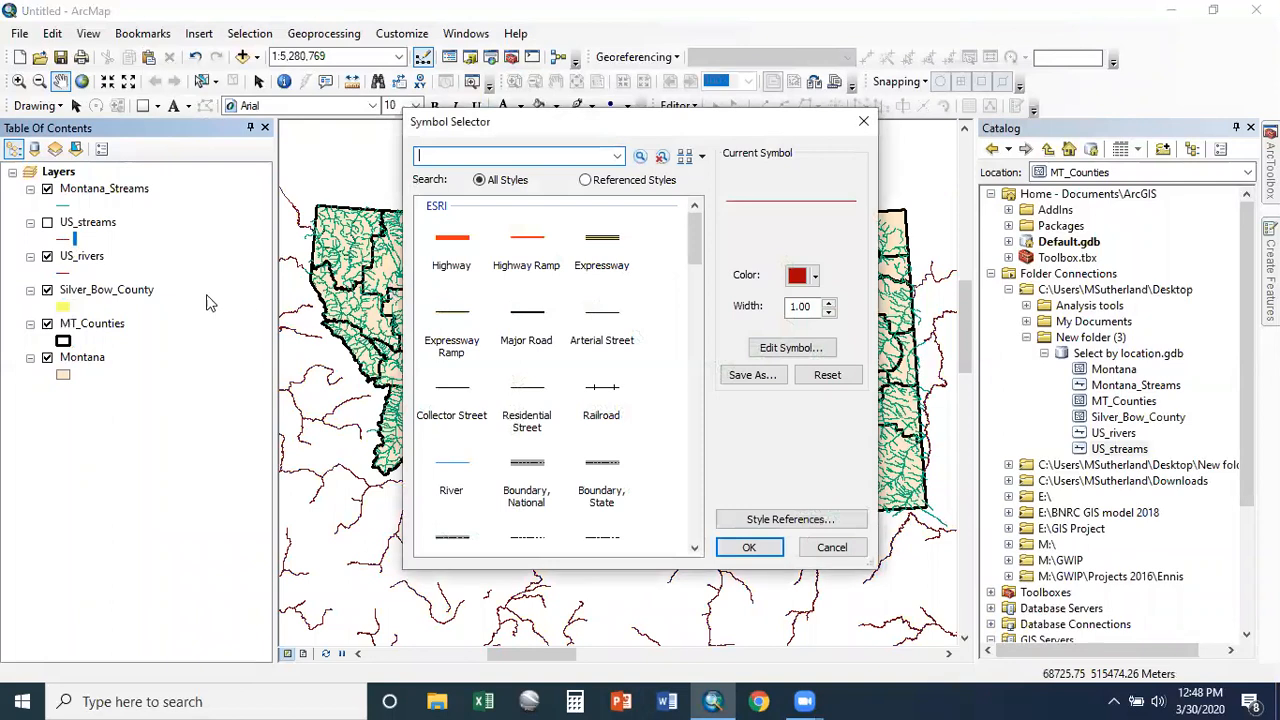
{"action": "left_click", "coordinate": [803, 277]}
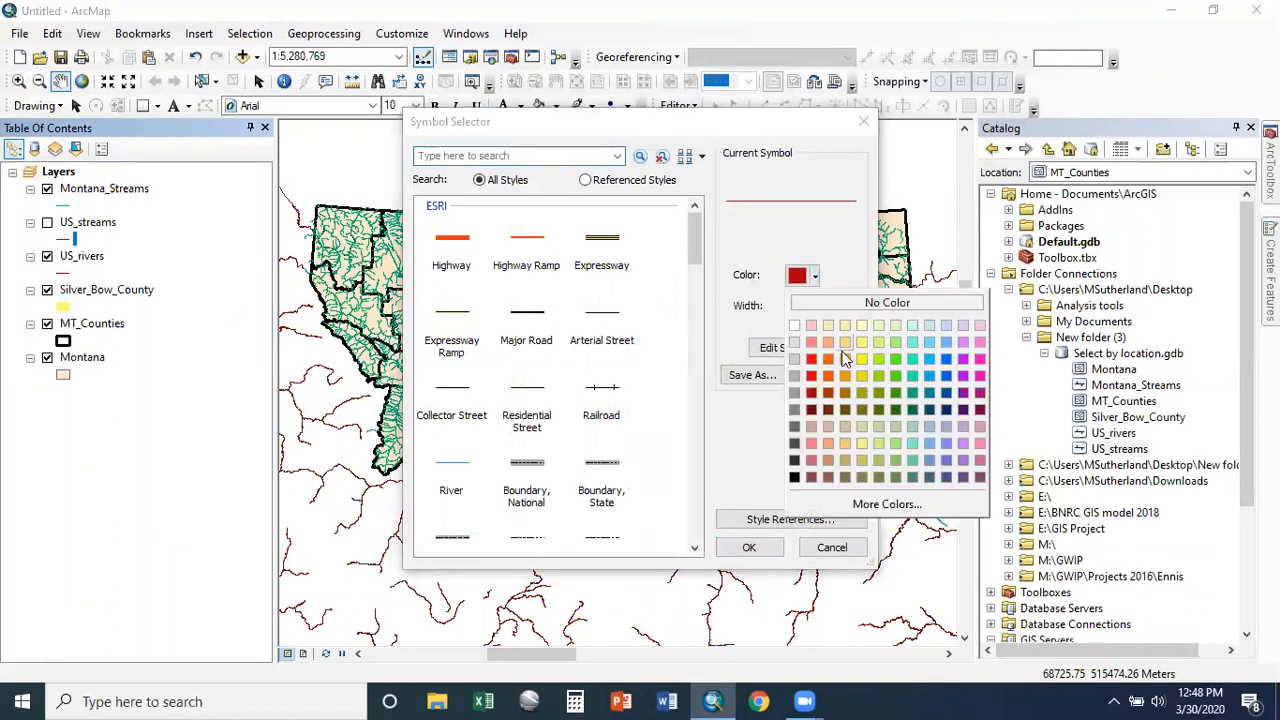
{"action": "left_click", "coordinate": [848, 362]}
{"action": "left_click", "coordinate": [749, 547]}
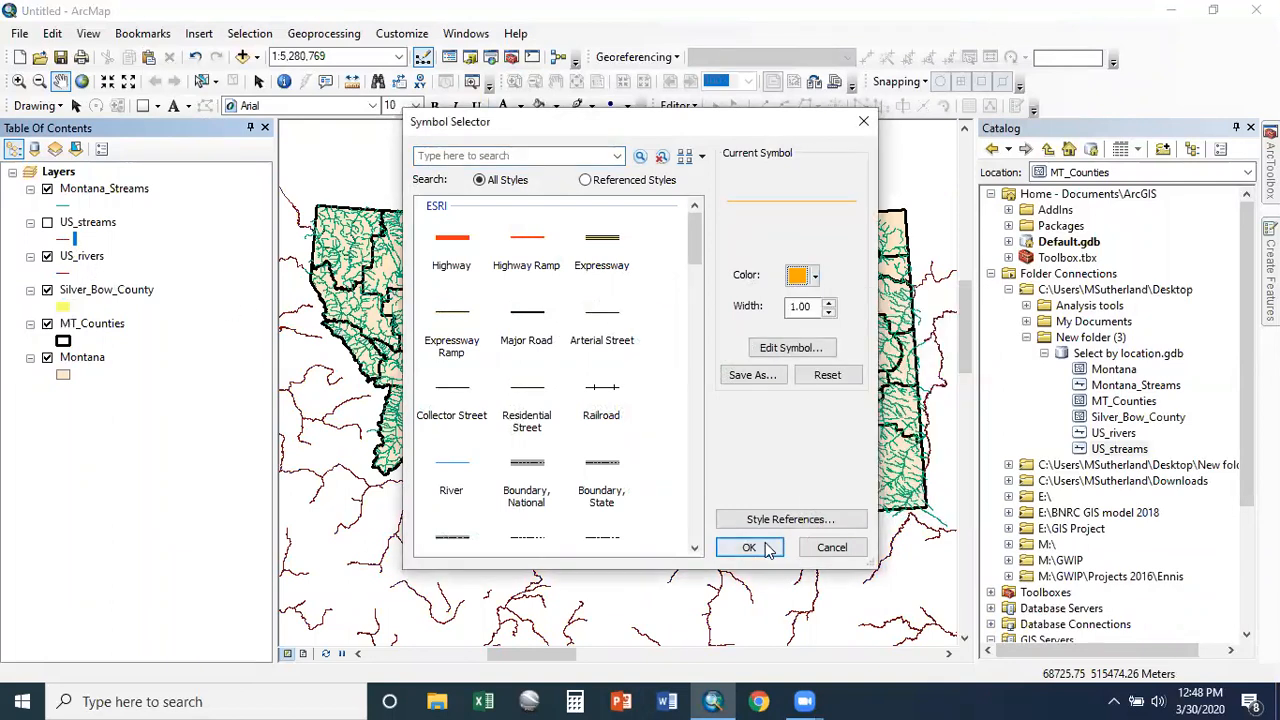
Step: Increase the line width of the US_rivers symbol
{"action": "left_click", "coordinate": [63, 273]}
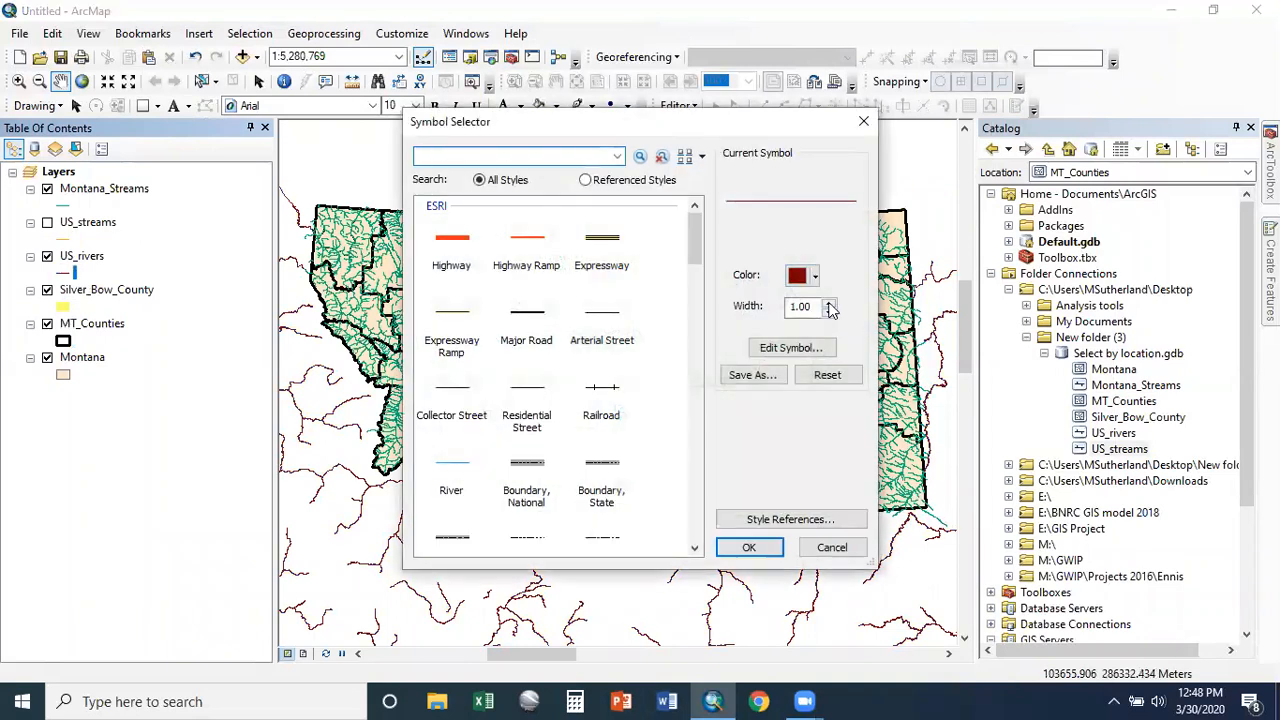
{"action": "left_click", "coordinate": [748, 541]}
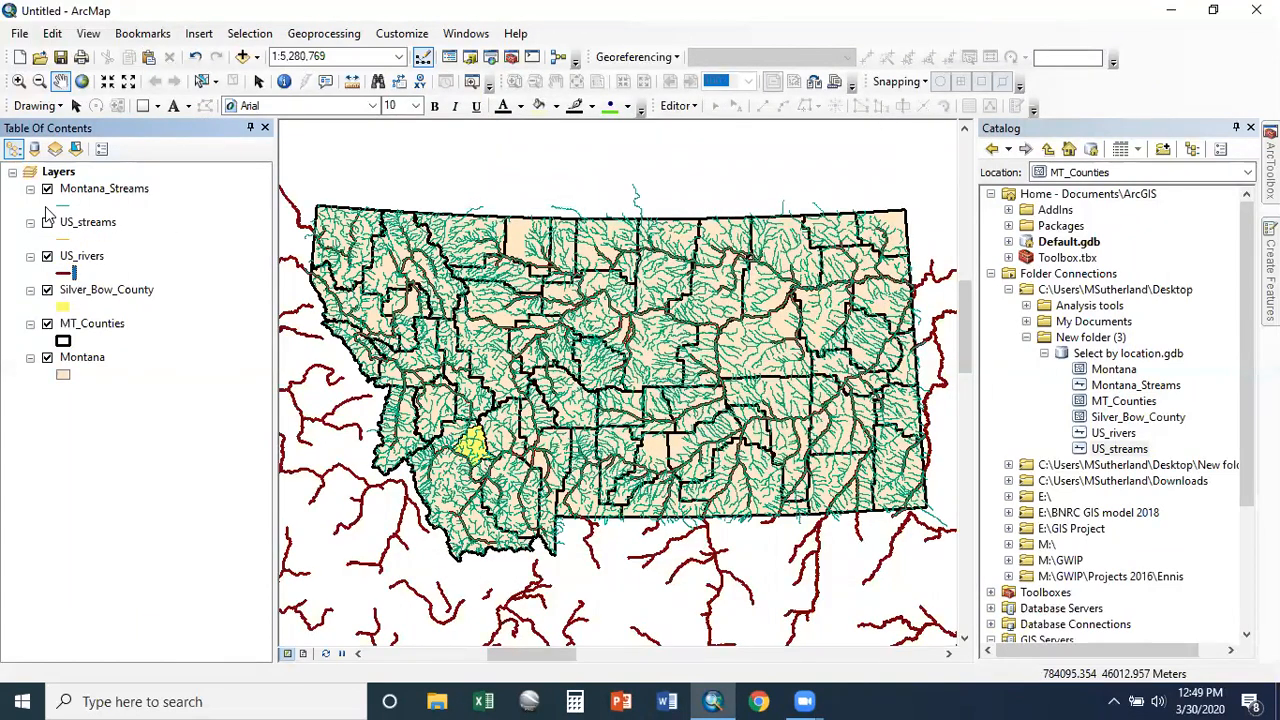
{"action": "scroll", "coordinate": [847, 580], "scroll_direction": "down", "scroll_amount": 2}
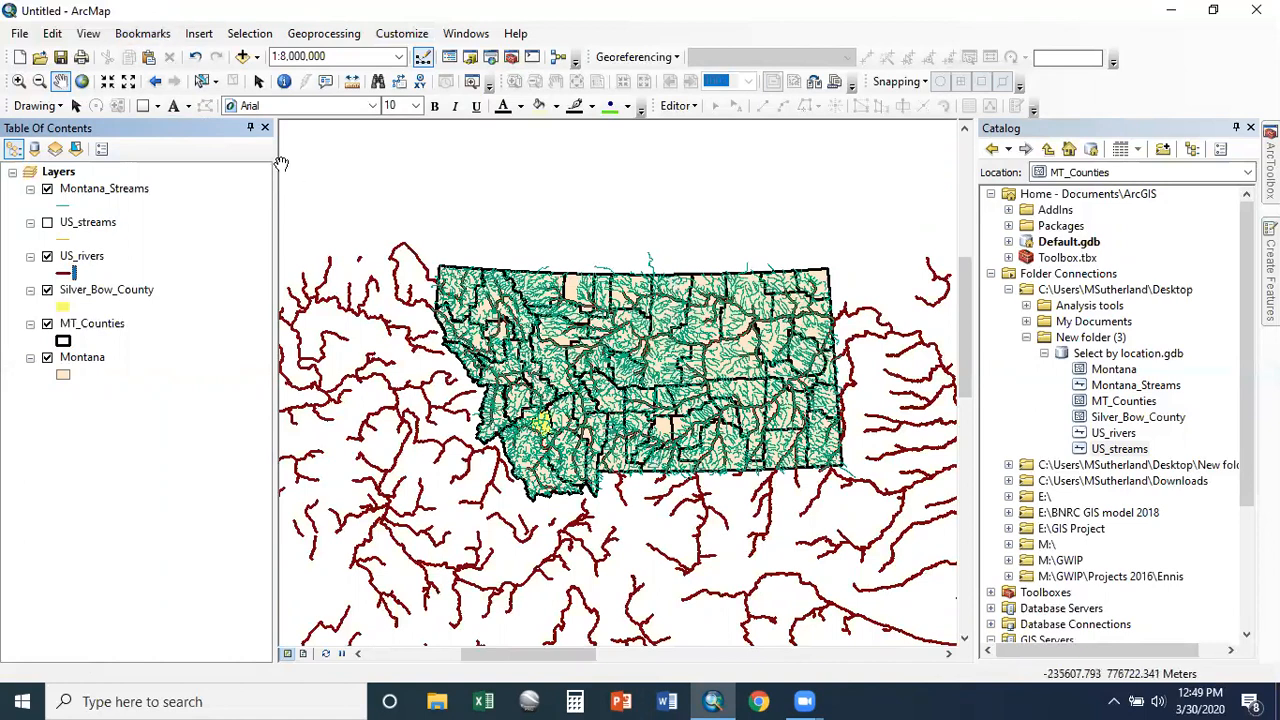
Step: Review which layers are selectable in the Set Selectable Layers dialog, leaving all of them enabled
{"action": "left_click", "coordinate": [240, 37]}
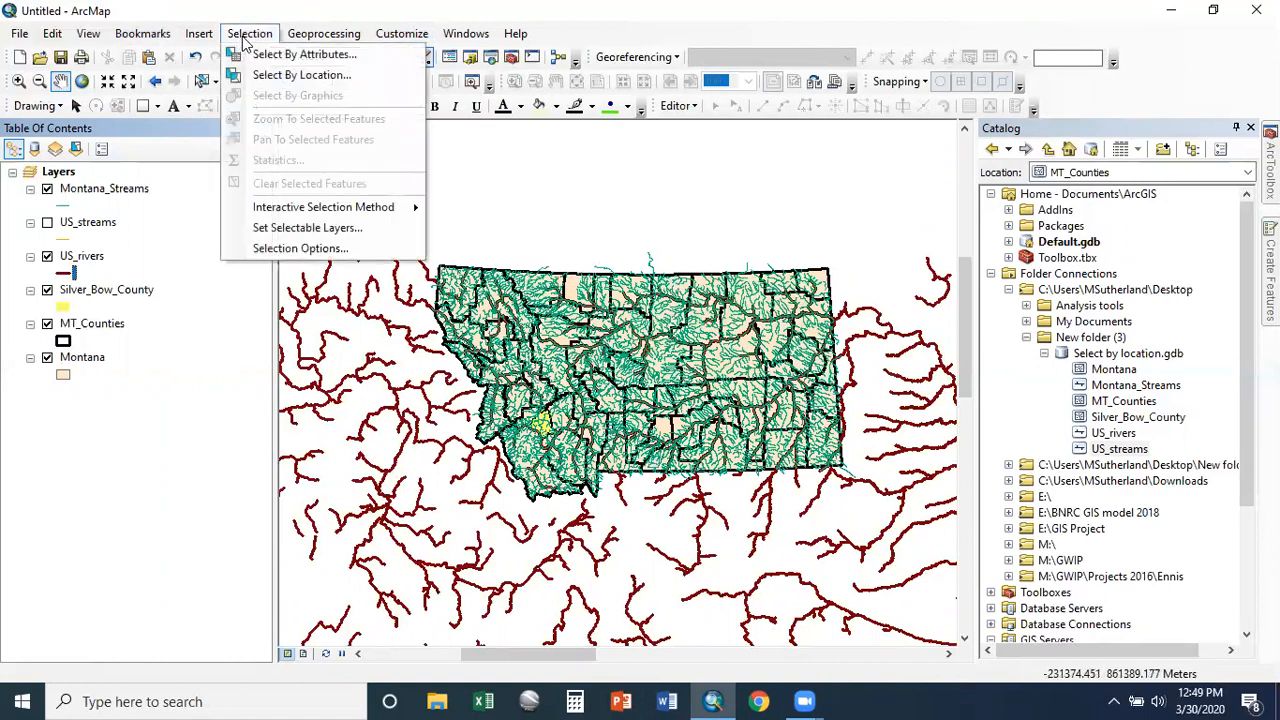
{"action": "left_click", "coordinate": [303, 228]}
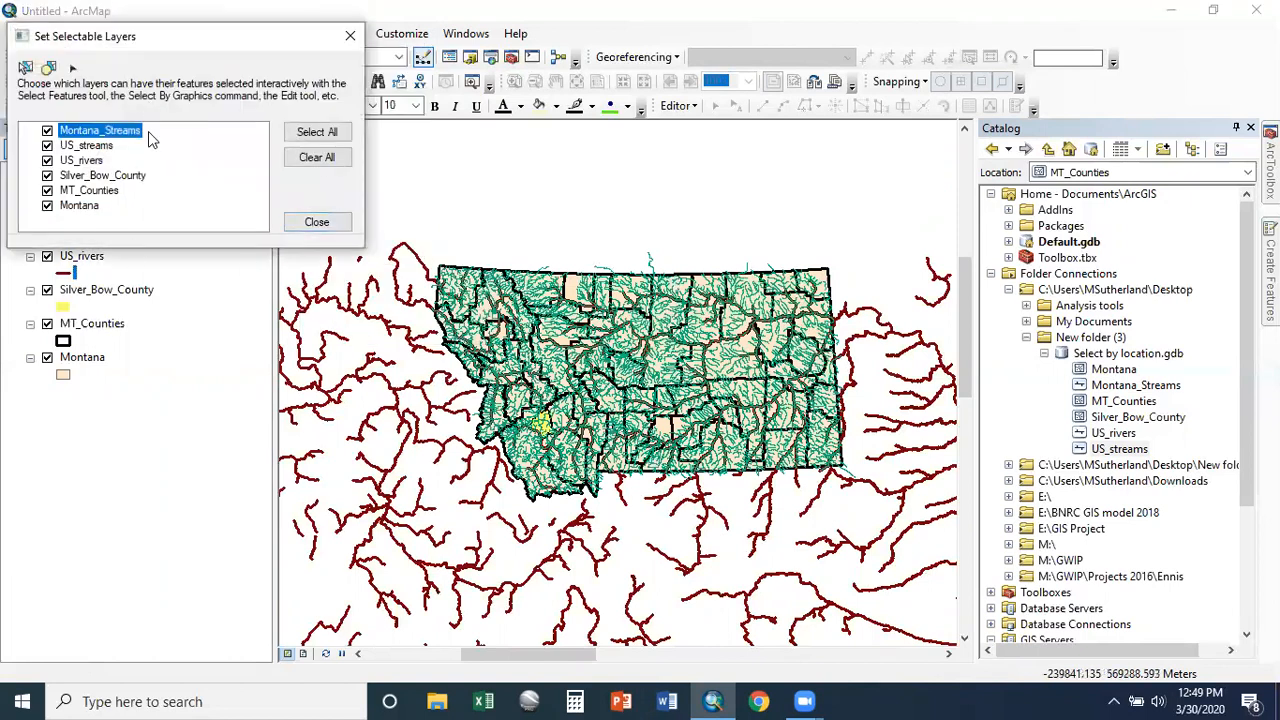
{"action": "left_click", "coordinate": [350, 35]}
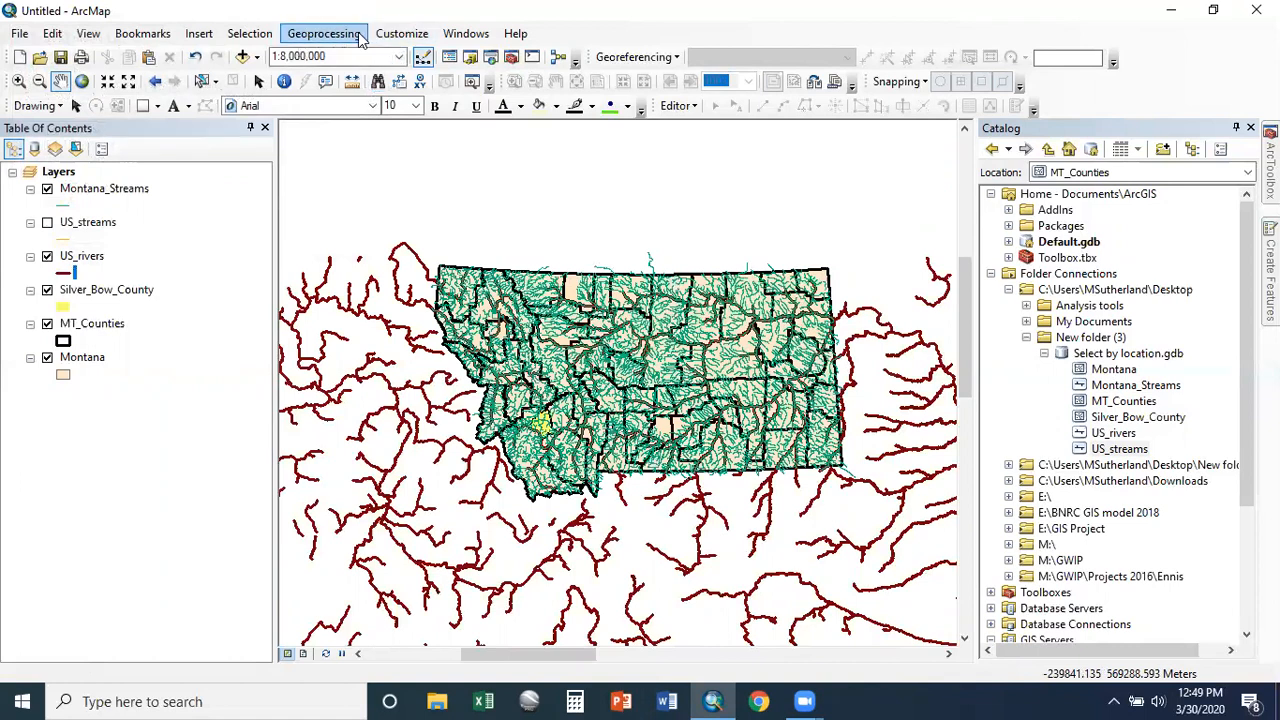
Step: Add the Set Selectable Layers command from the Selection category to the Selection menu through Customize Mode
{"action": "left_click", "coordinate": [415, 37]}
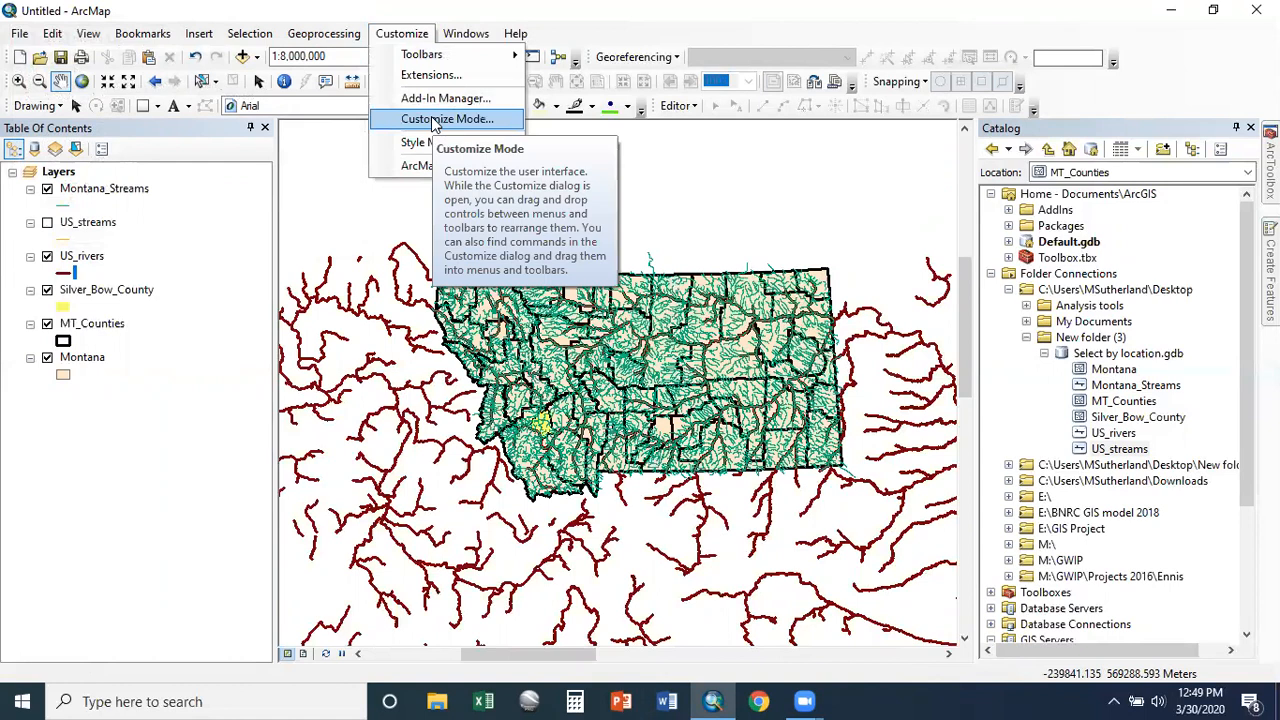
{"action": "left_click", "coordinate": [435, 121]}
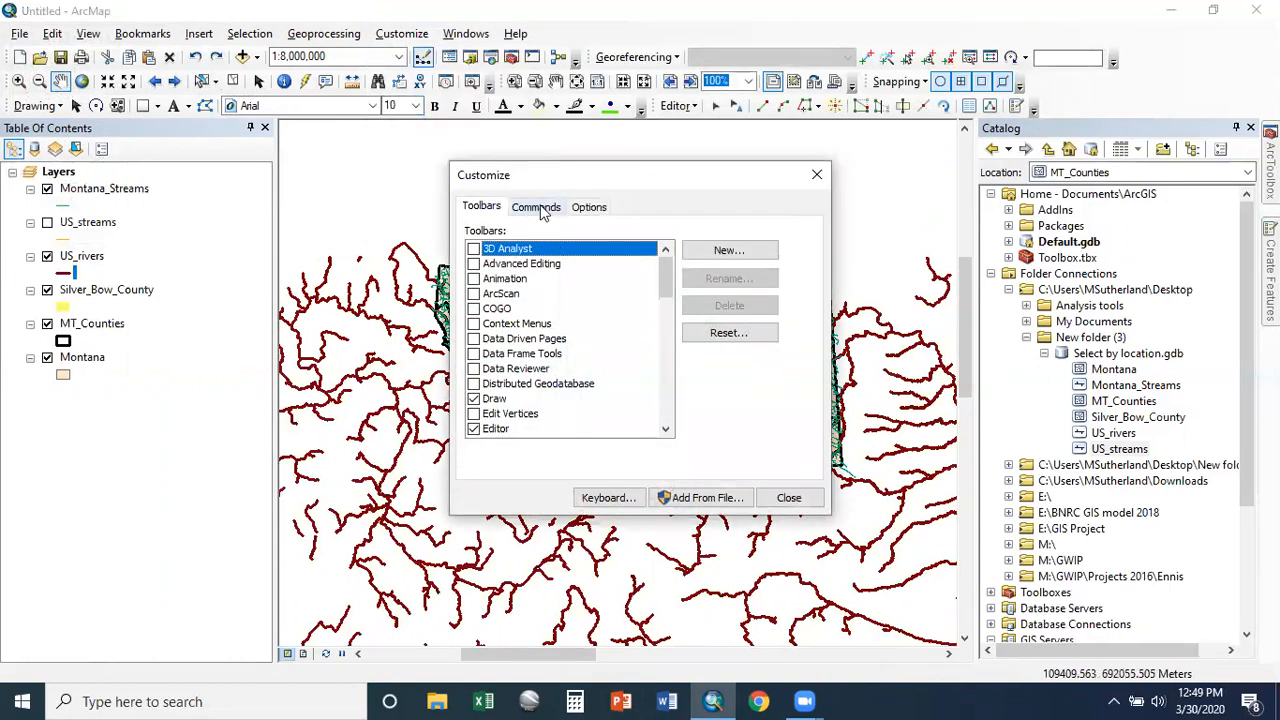
{"action": "left_click", "coordinate": [539, 208]}
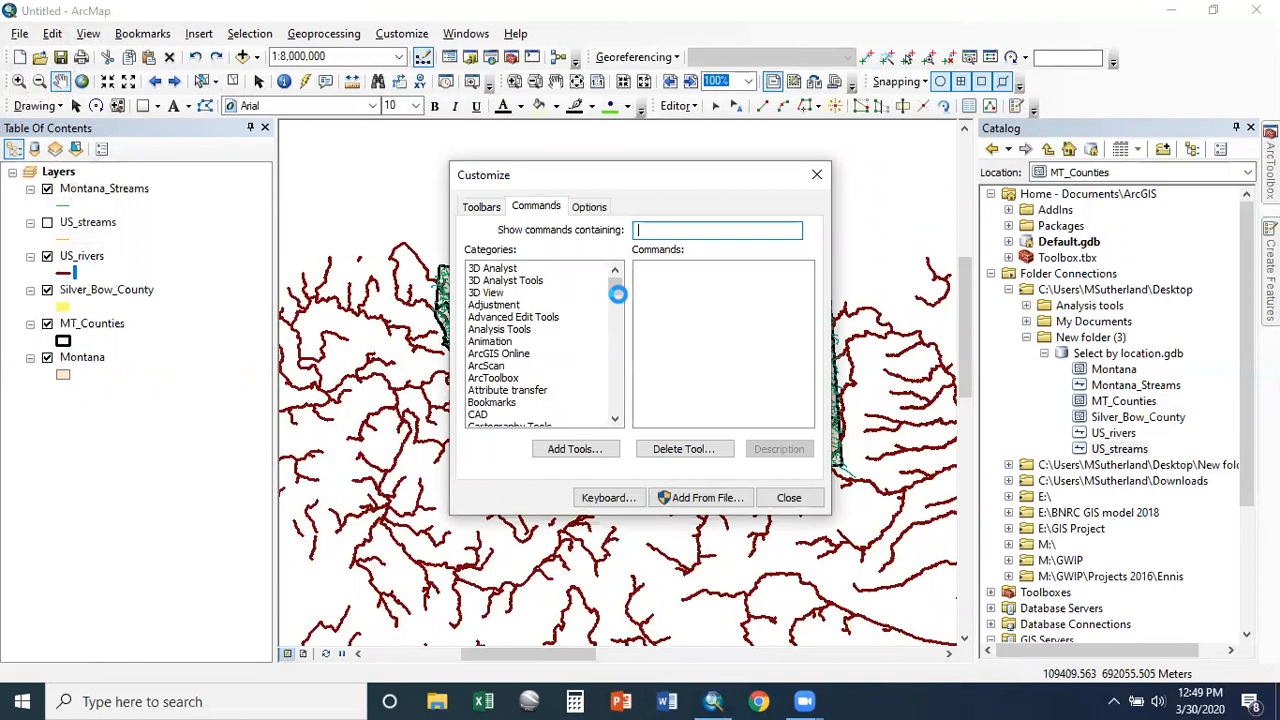
{"action": "left_click_drag", "start_coordinate": [617, 293], "coordinate": [617, 382]}
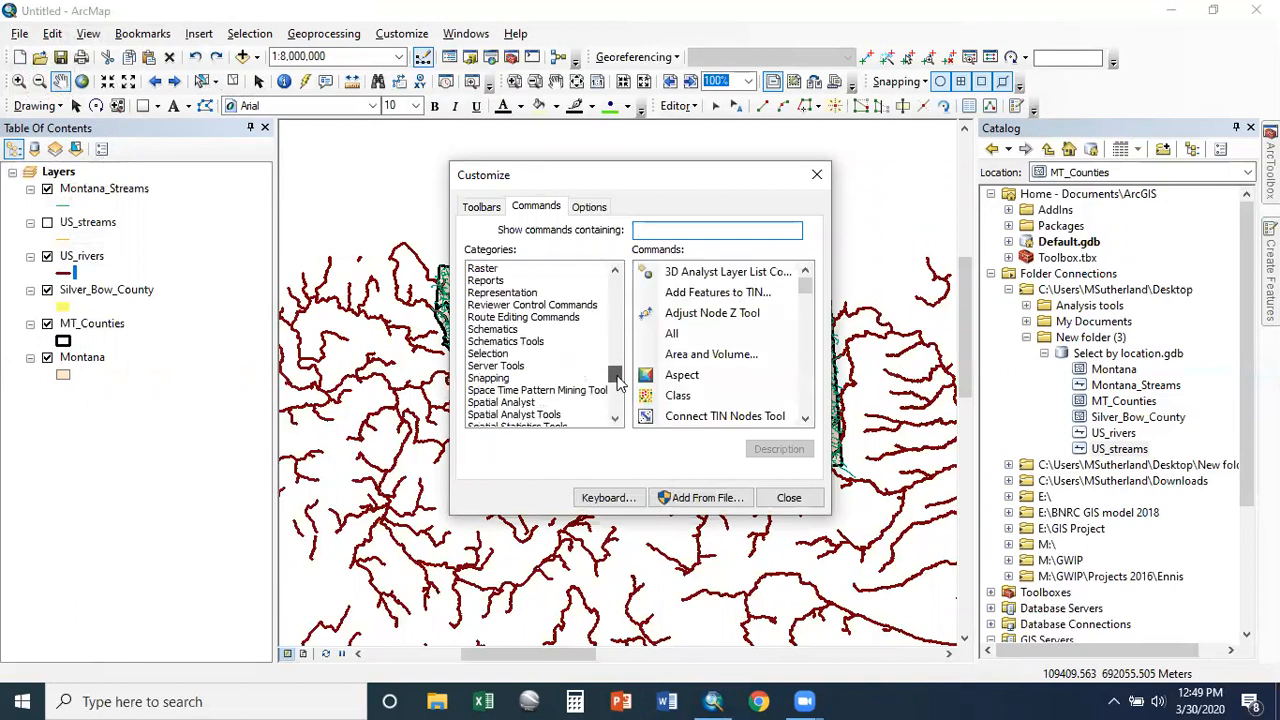
{"action": "left_click", "coordinate": [488, 353]}
{"action": "scroll", "coordinate": [757, 360], "scroll_direction": "down", "scroll_amount": 3}
{"action": "scroll", "coordinate": [757, 358], "scroll_direction": "down", "scroll_amount": 3}
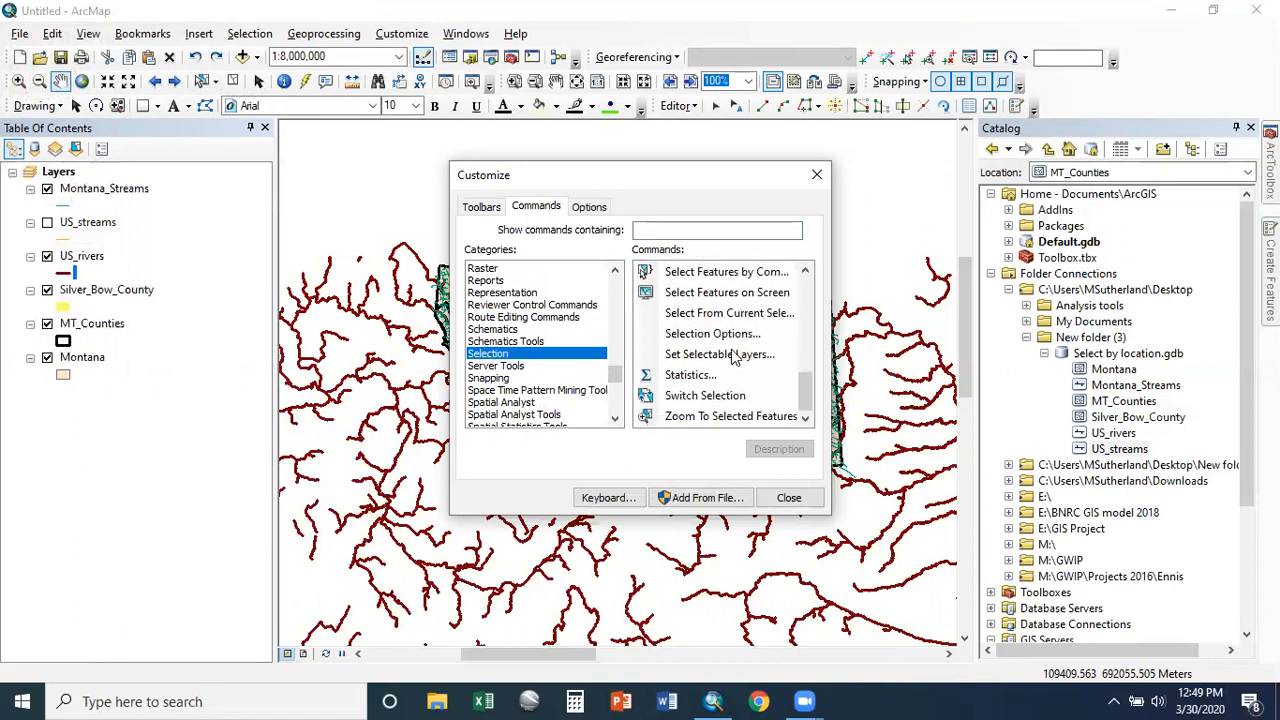
{"action": "left_click", "coordinate": [734, 358]}
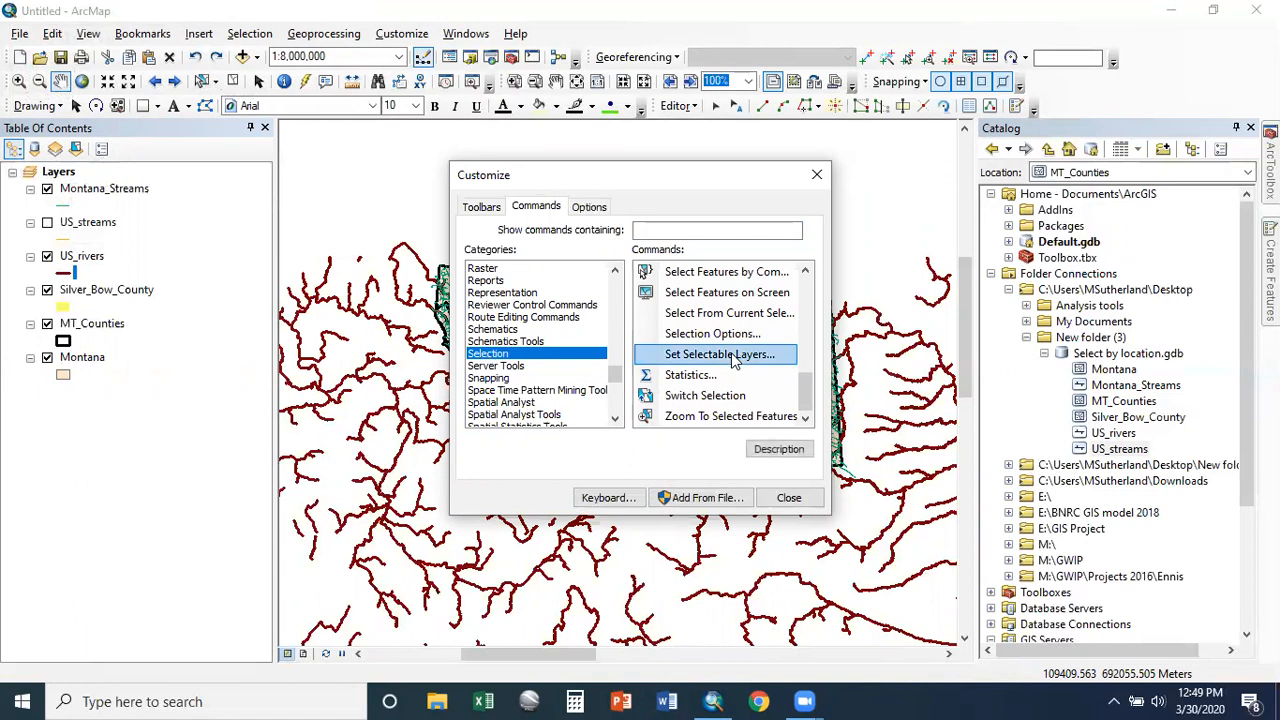
{"action": "left_click", "coordinate": [322, 34]}
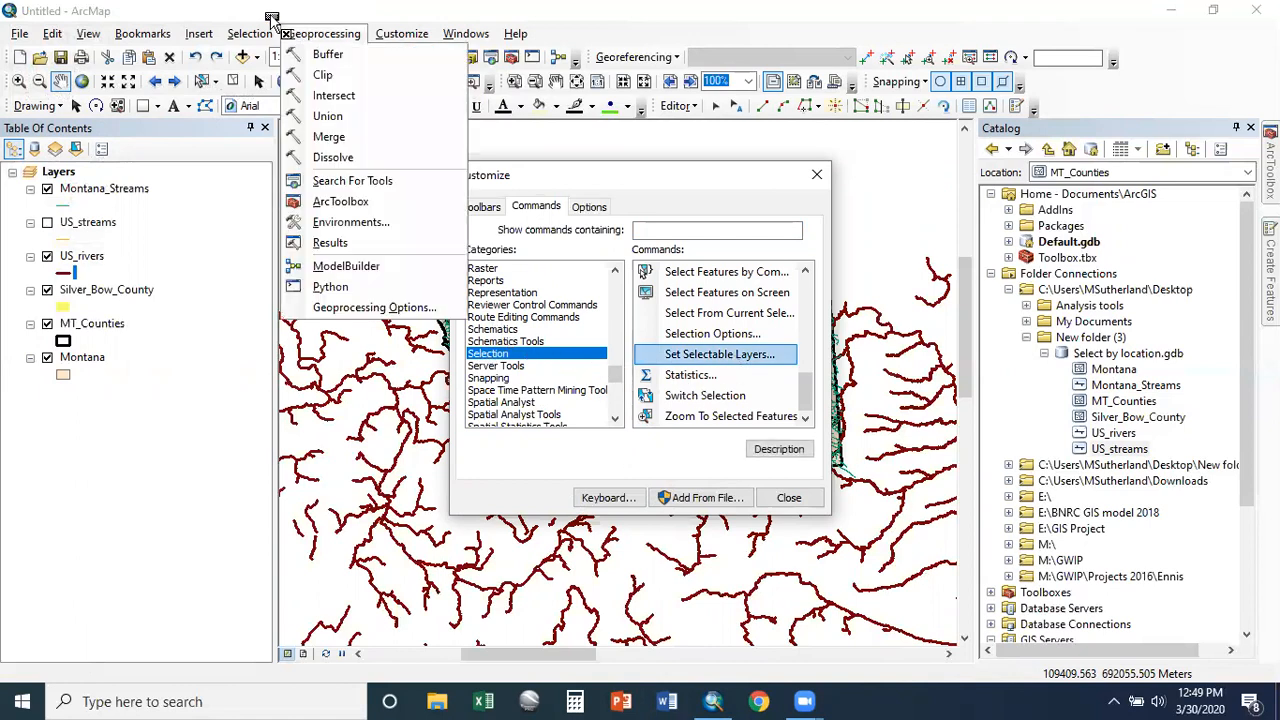
{"action": "mouse_move", "coordinate": [246, 38]}
{"action": "left_click_drag", "start_coordinate": [246, 38], "coordinate": [280, 229]}
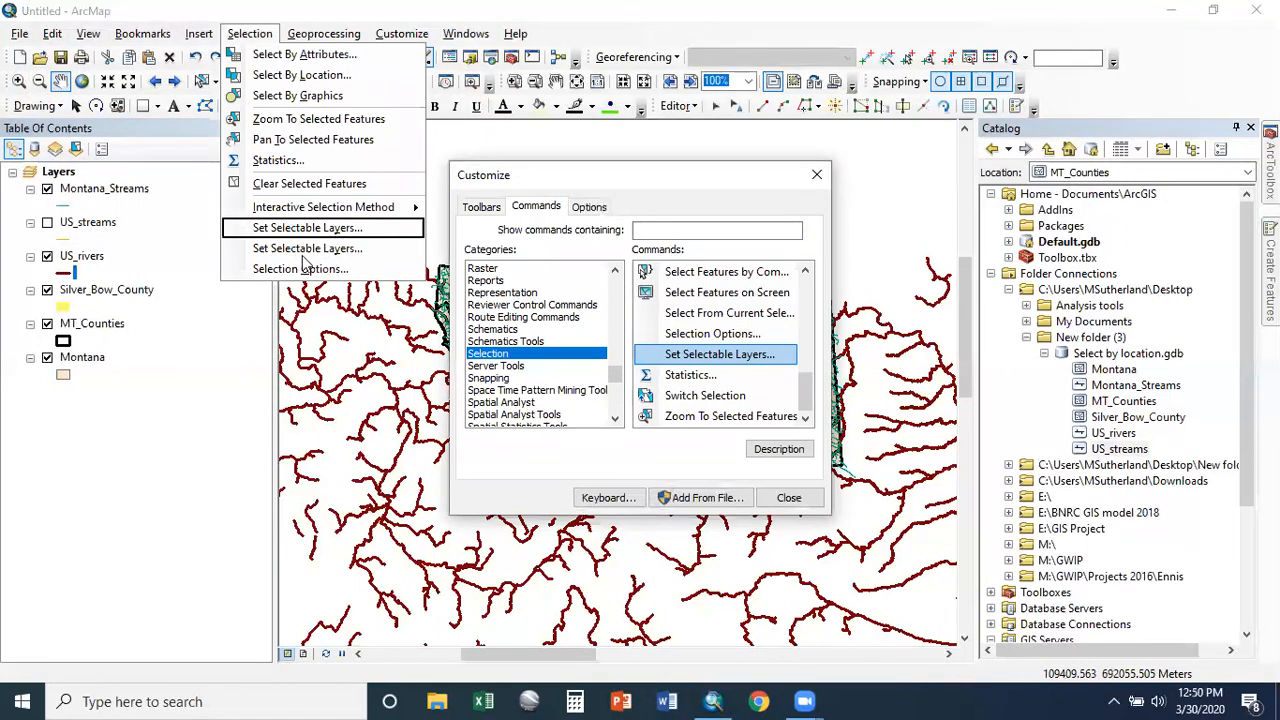
Step: Delete the duplicate Set Selectable Layers entry from the Selection menu and close the Customize dialog
{"action": "right_click", "coordinate": [336, 229]}
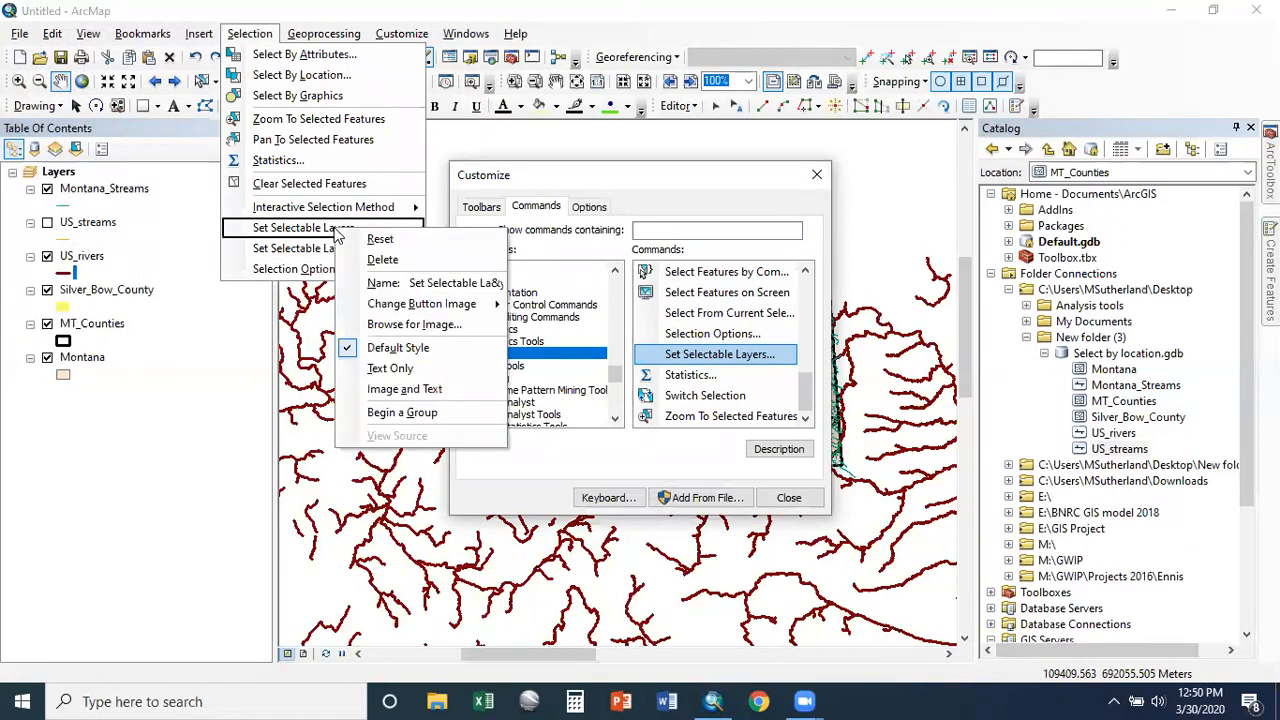
{"action": "left_click", "coordinate": [420, 259]}
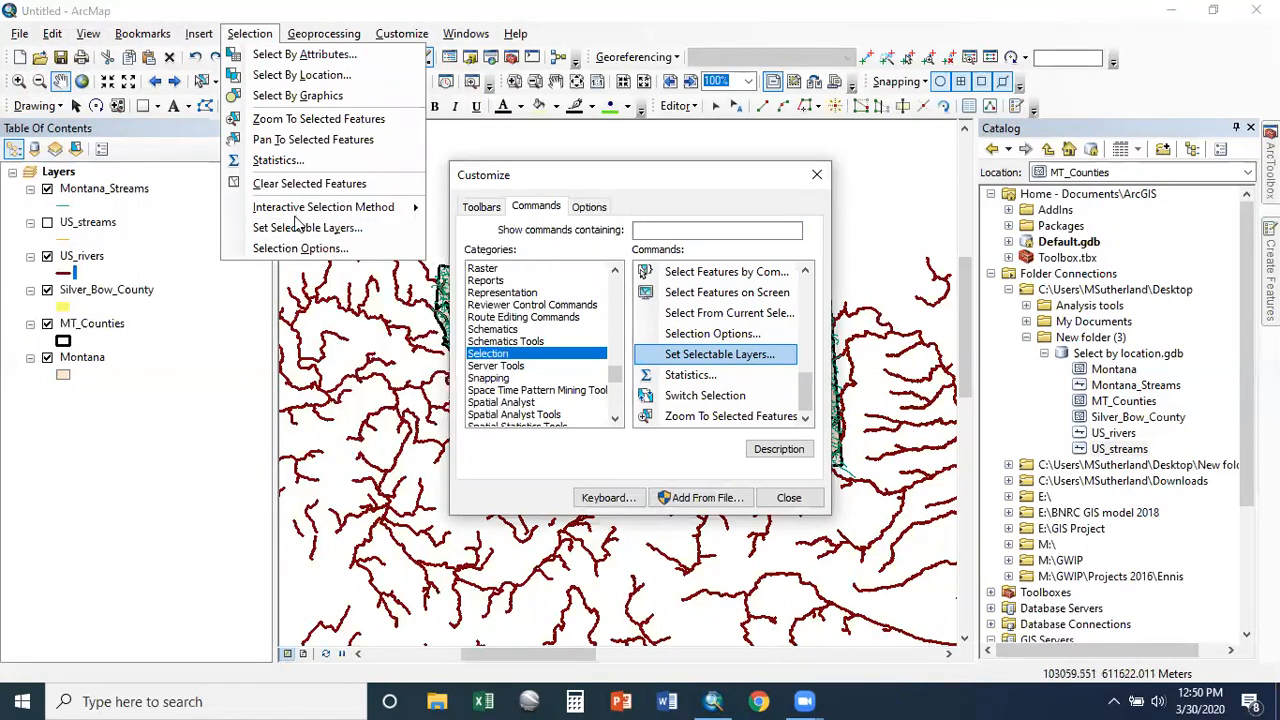
{"action": "left_click", "coordinate": [778, 499]}
Step: View the list of selectable layers in the Set Selectable Layers dialog, then close it
{"action": "left_click", "coordinate": [249, 33]}
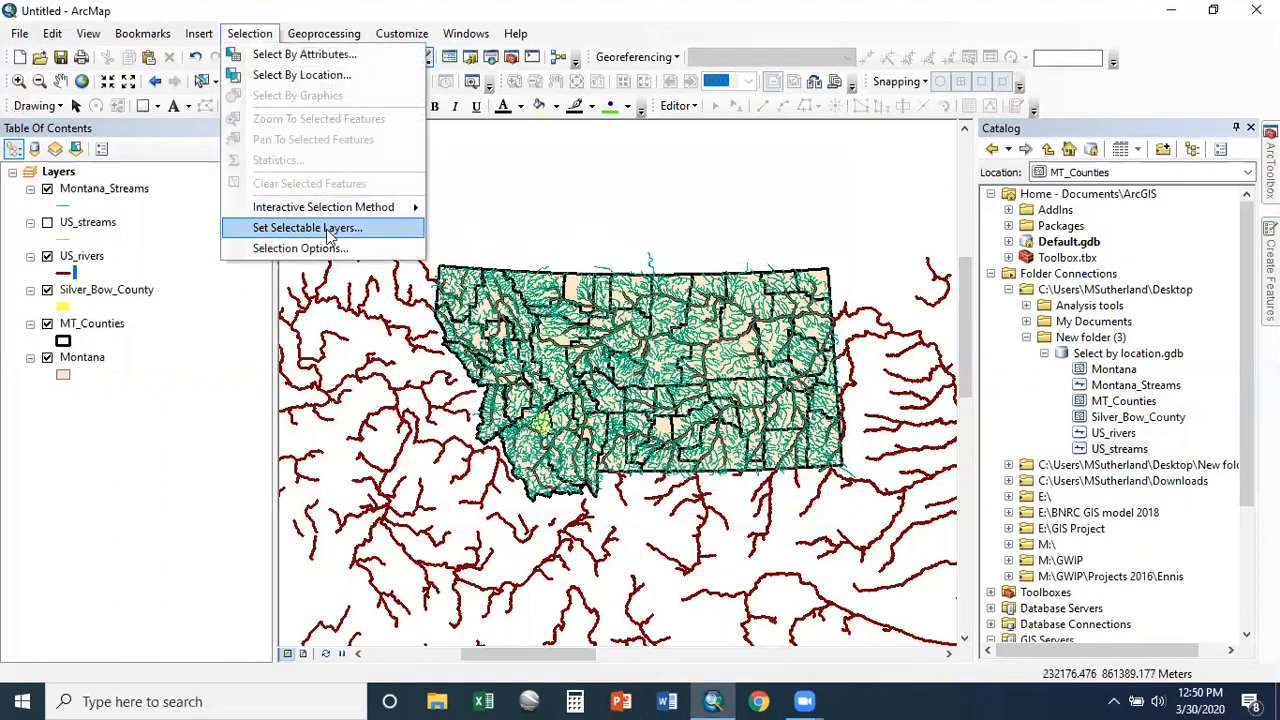
{"action": "left_click", "coordinate": [307, 228]}
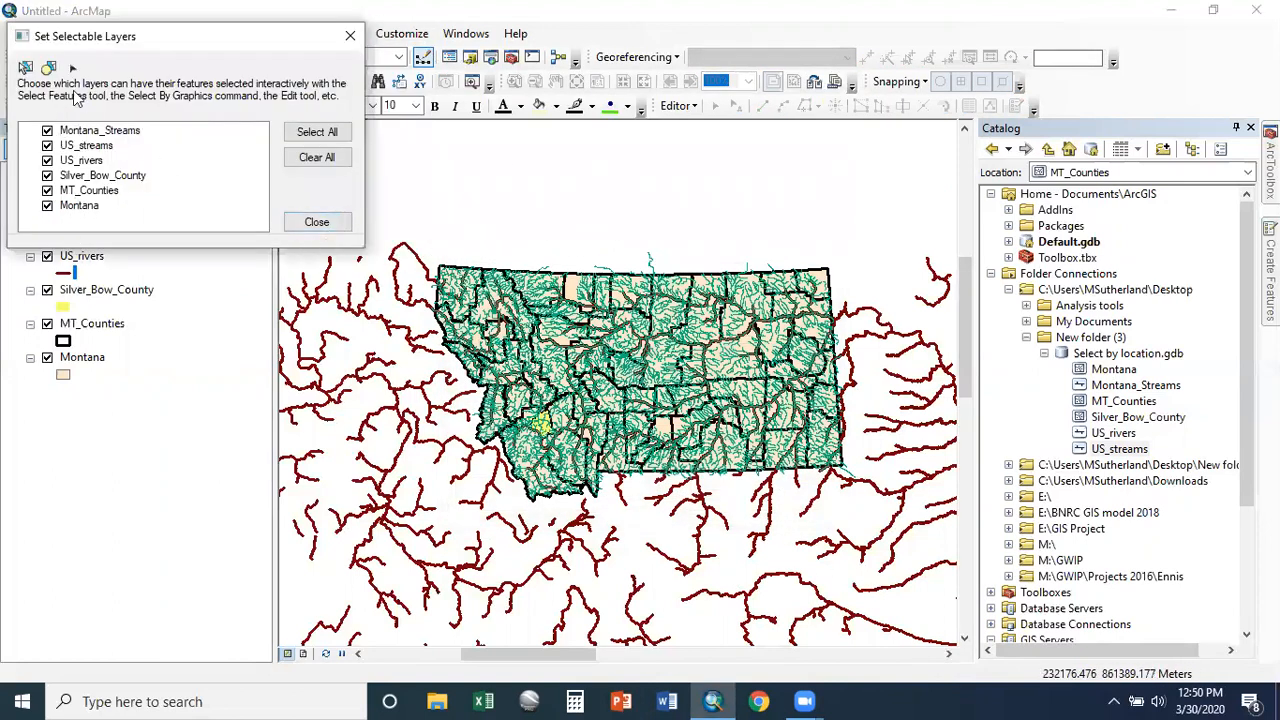
{"action": "left_click", "coordinate": [350, 36]}
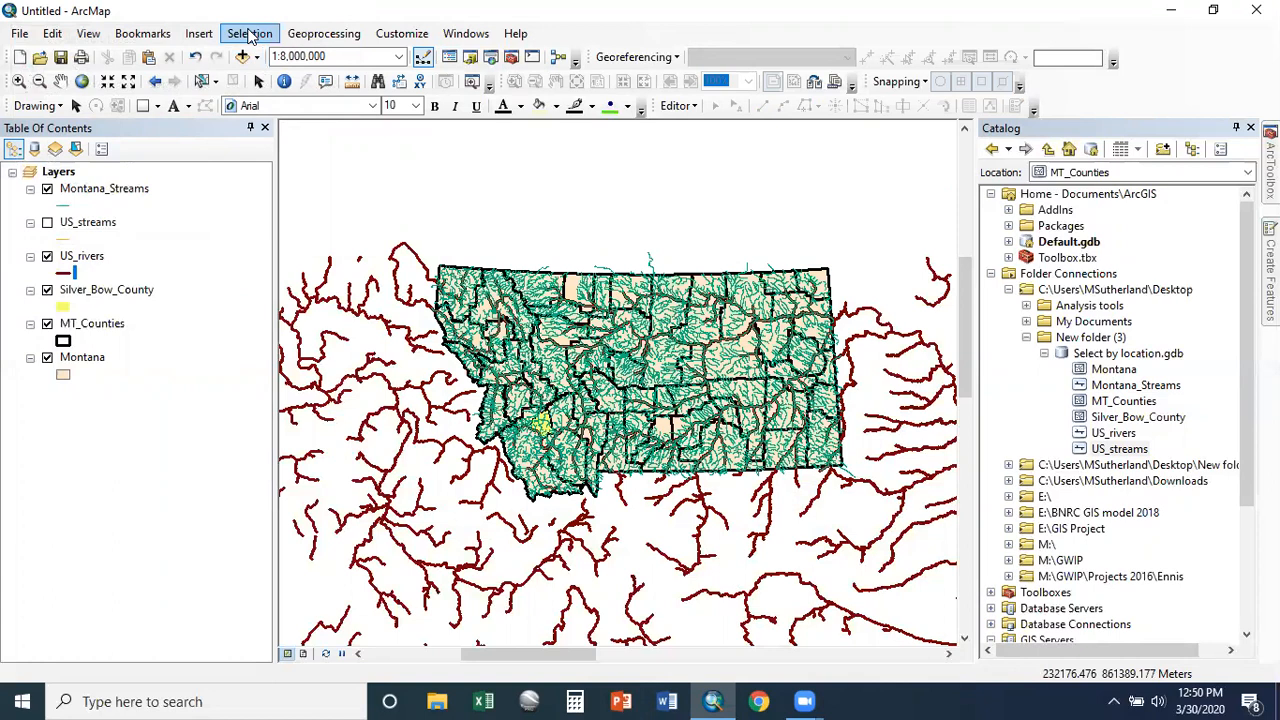
Step: Look up the Select By Graphics description and check that the Draw toolbar is turned on
{"action": "left_click", "coordinate": [249, 34]}
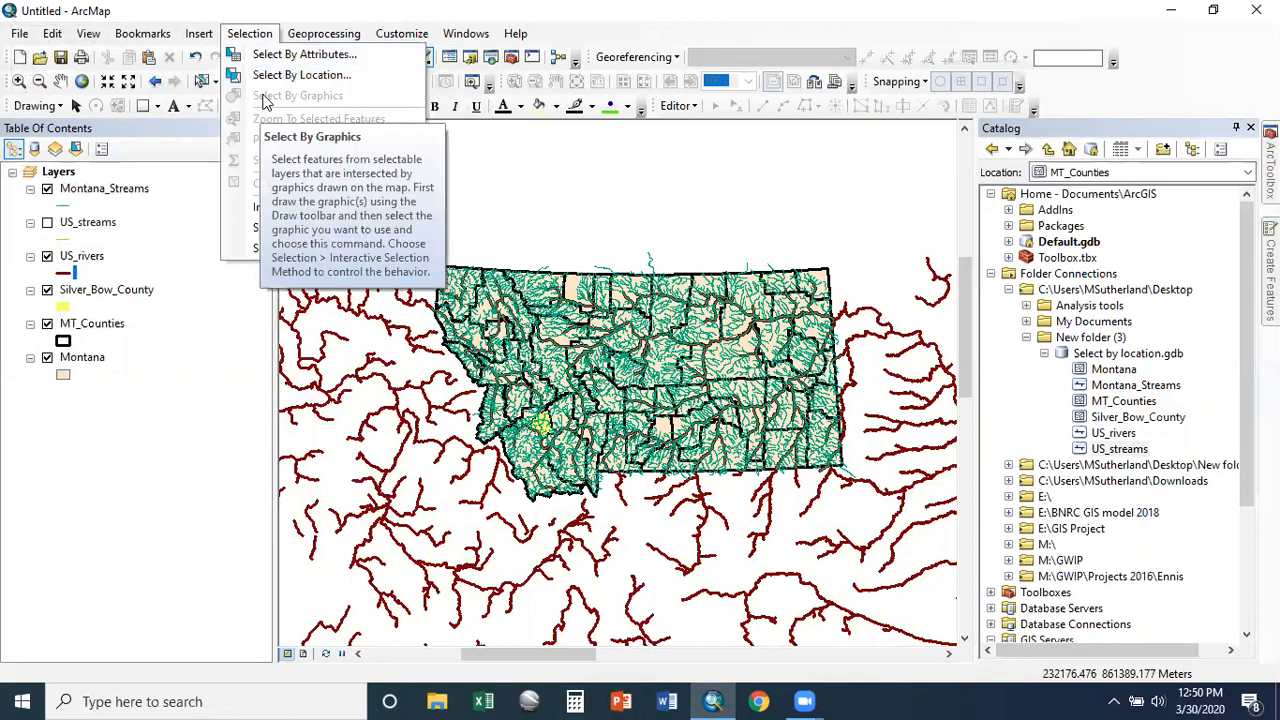
{"action": "left_click", "coordinate": [192, 252]}
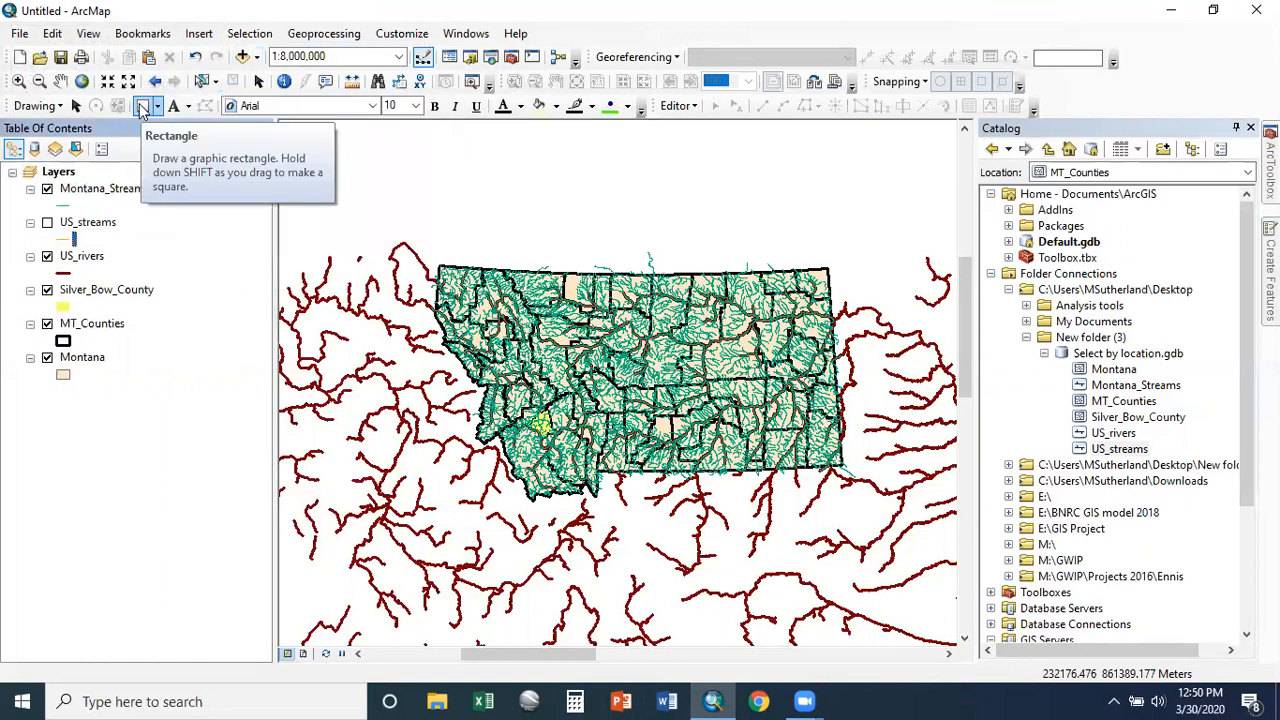
{"action": "left_click", "coordinate": [402, 33]}
{"action": "mouse_move", "coordinate": [421, 54]}
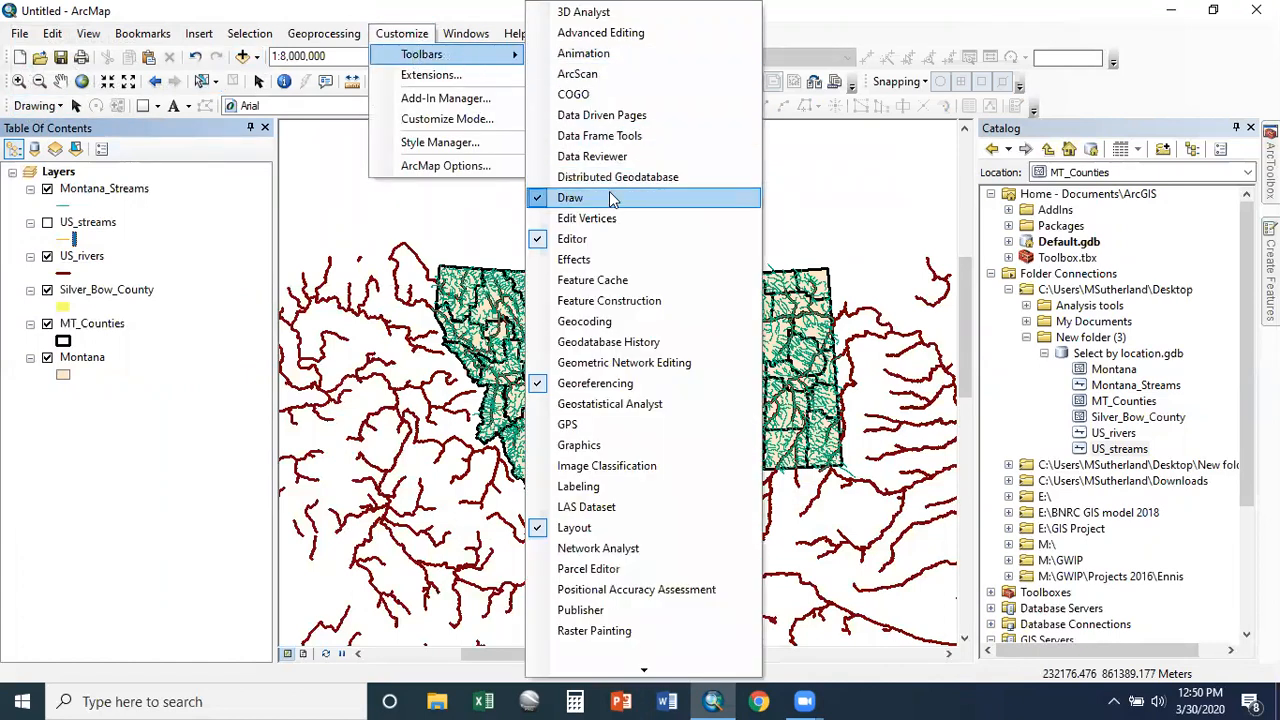
{"action": "left_click", "coordinate": [410, 34]}
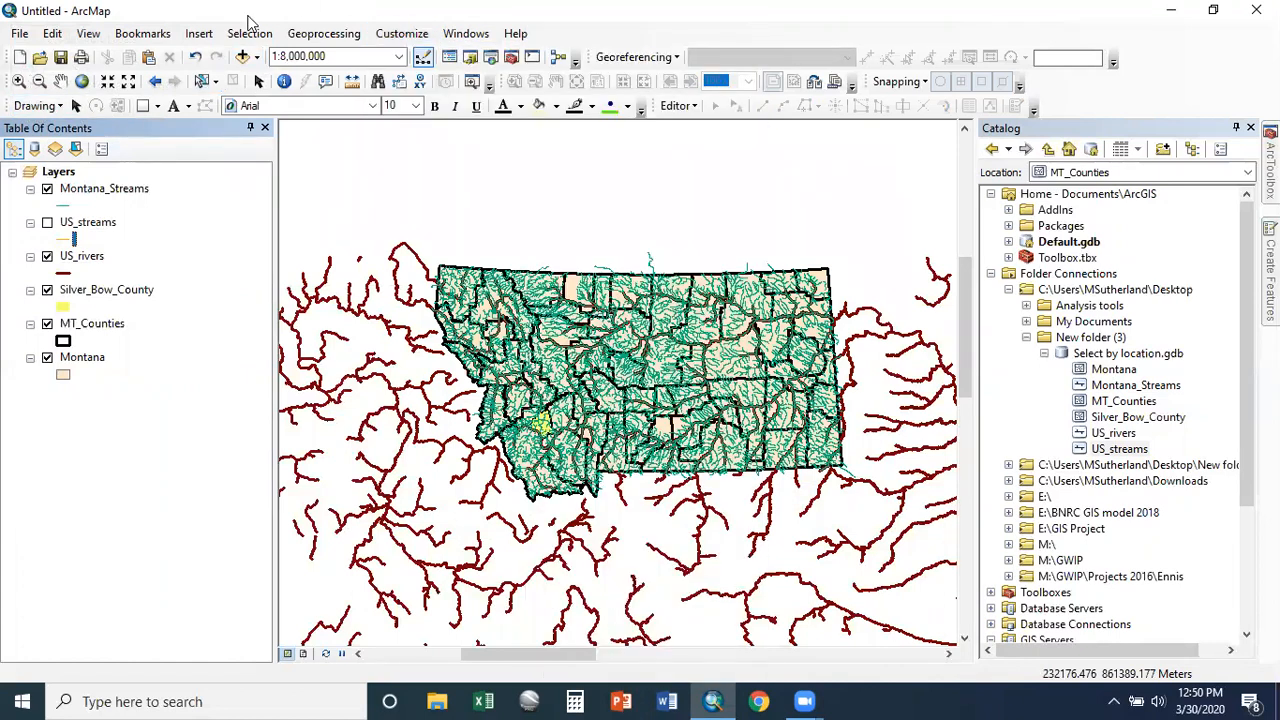
Step: Draw a rectangle graphic over western Montana and select the features it intersects with Select By Graphics
{"action": "left_click", "coordinate": [145, 106]}
{"action": "left_click_drag", "start_coordinate": [435, 331], "coordinate": [612, 455]}
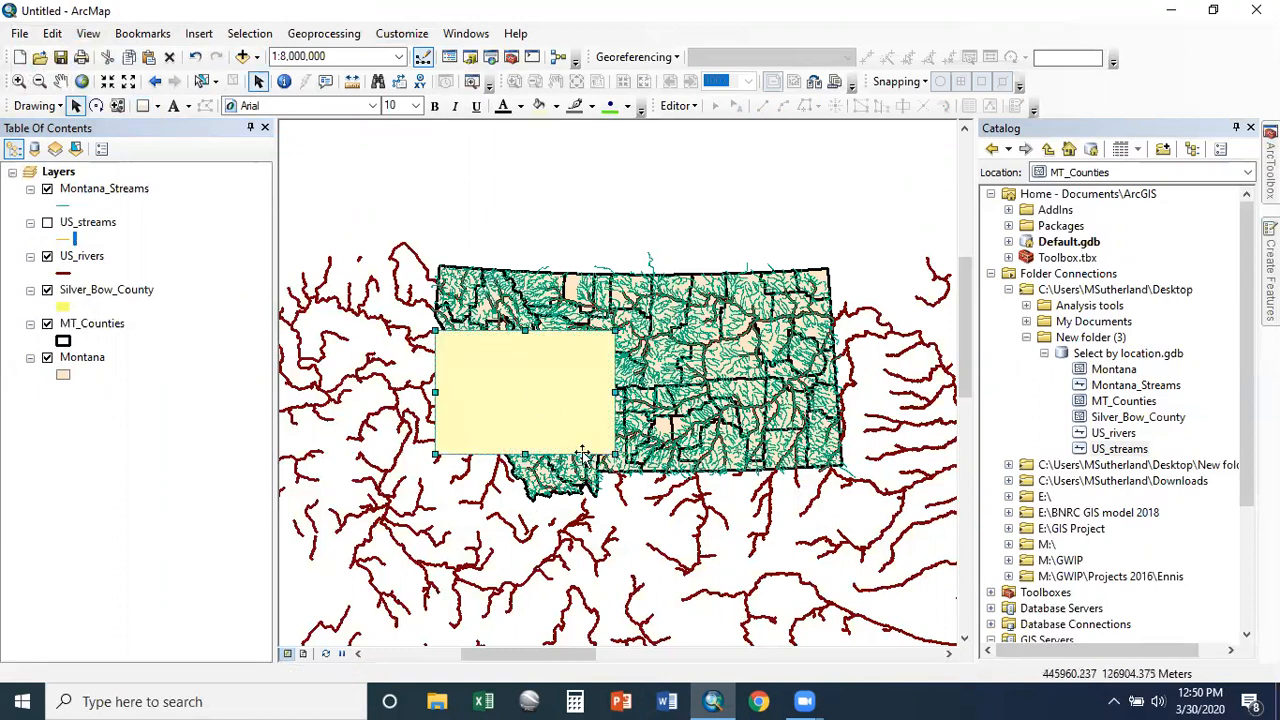
{"action": "left_click", "coordinate": [249, 34]}
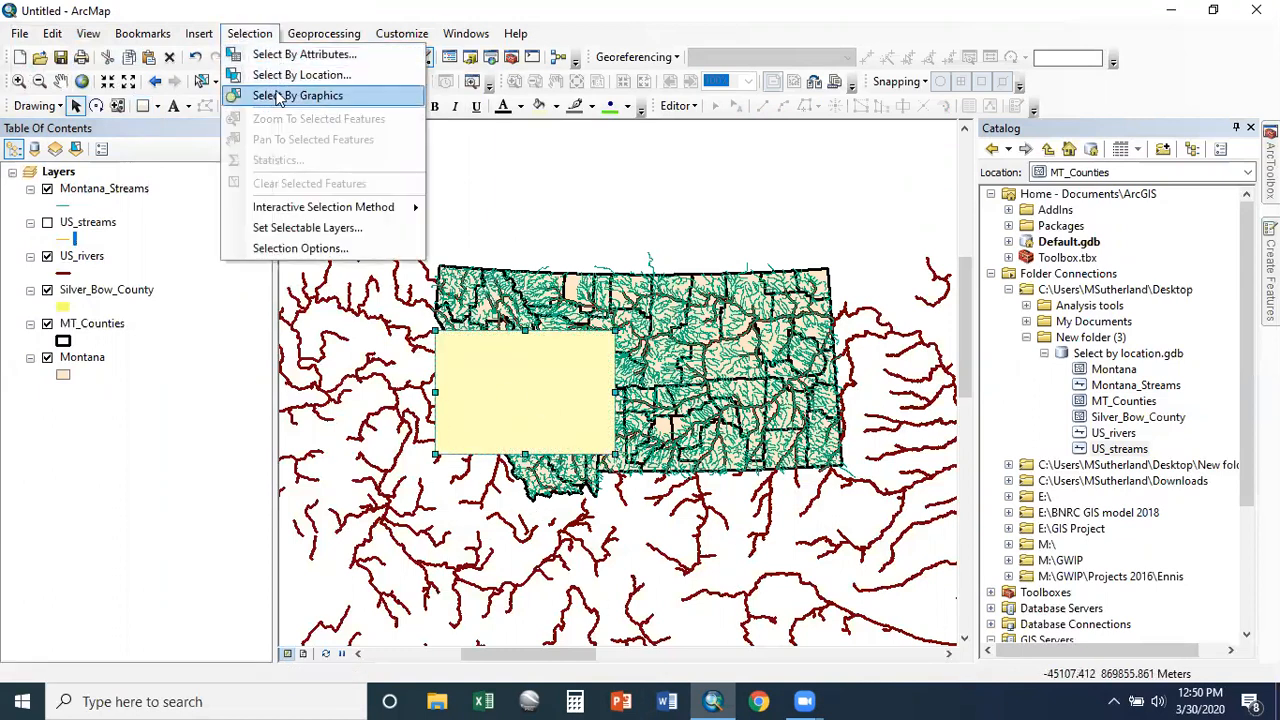
{"action": "left_click", "coordinate": [279, 95]}
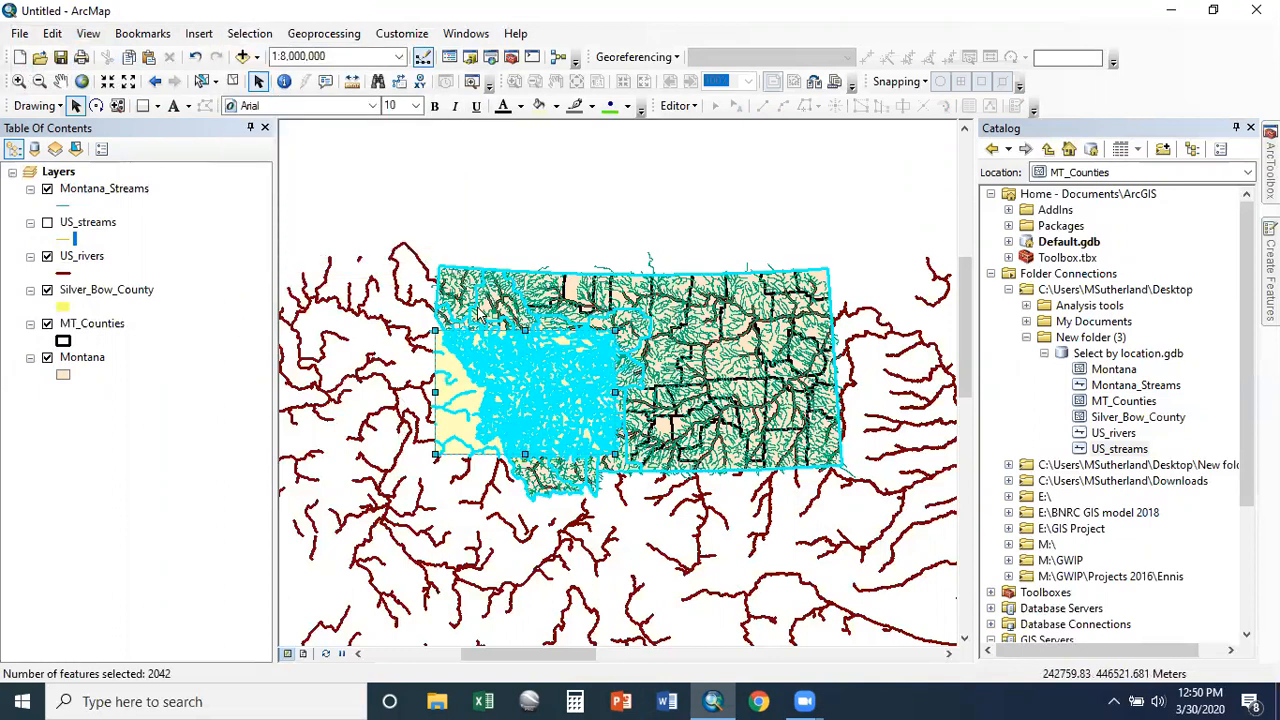
Step: Change the Montana_Streams line color to dark blue
{"action": "left_click", "coordinate": [62, 205]}
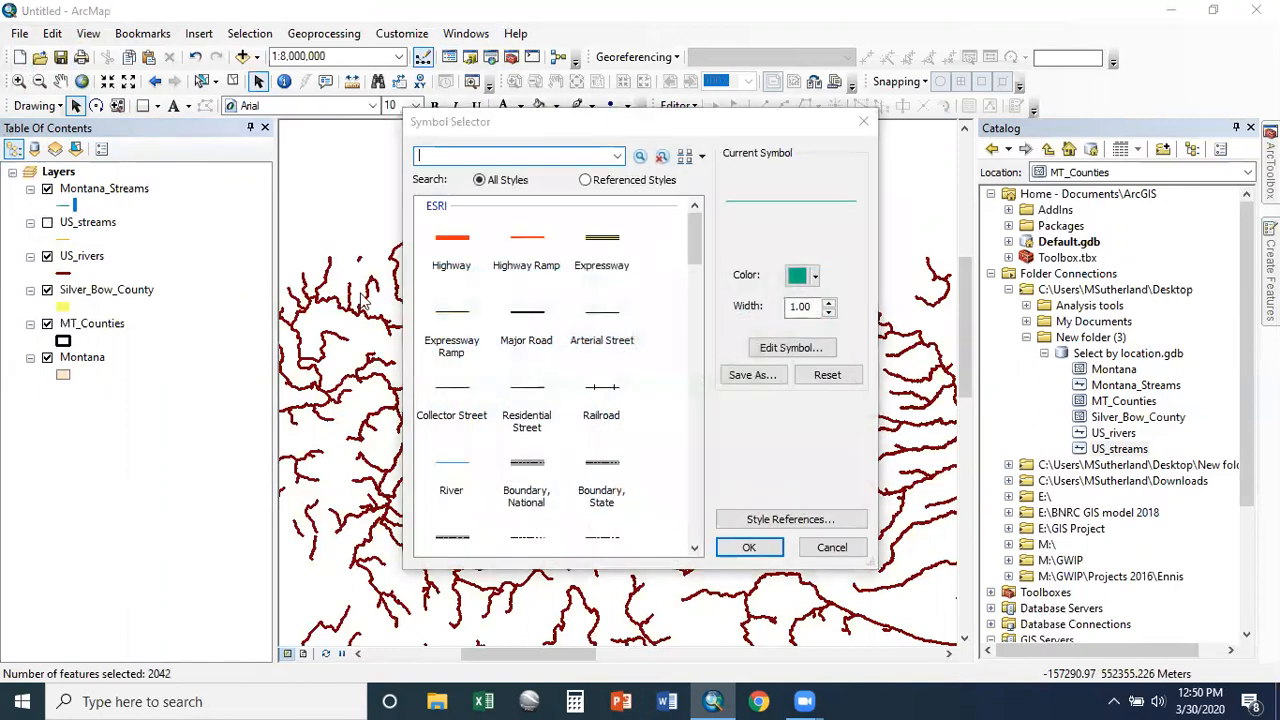
{"action": "left_click", "coordinate": [801, 277]}
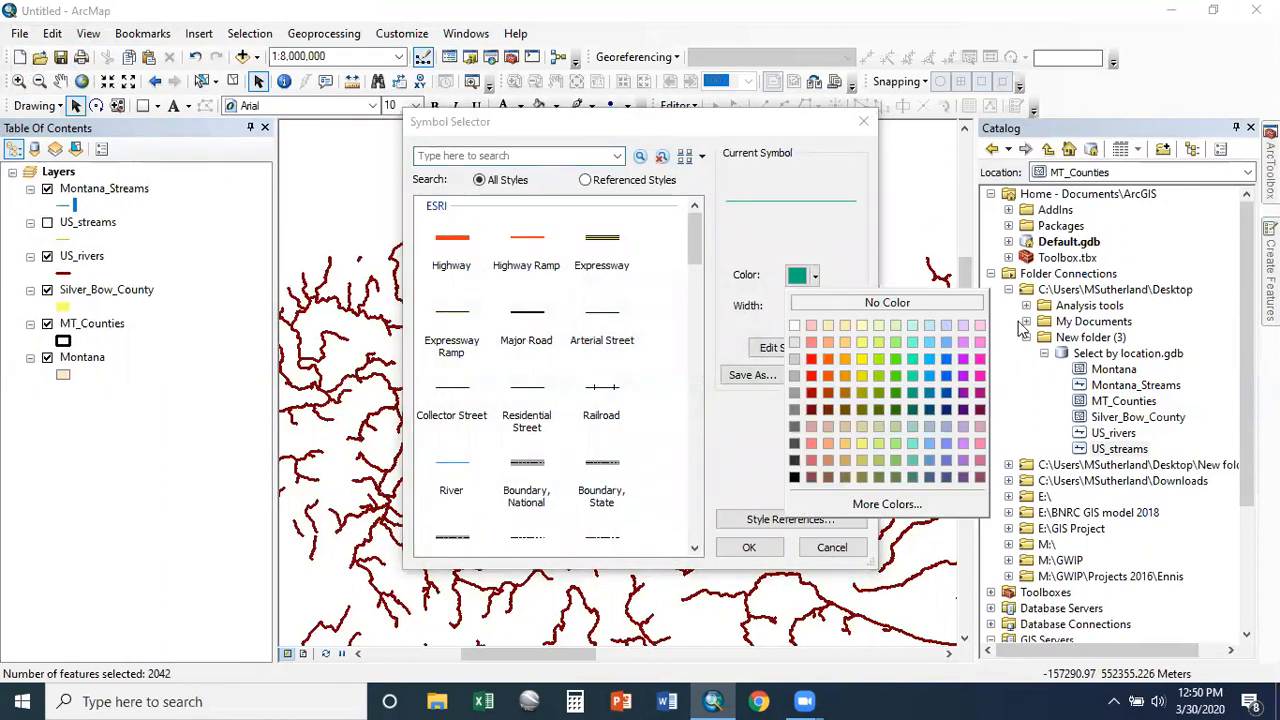
{"action": "left_click", "coordinate": [946, 409]}
{"action": "left_click", "coordinate": [749, 547]}
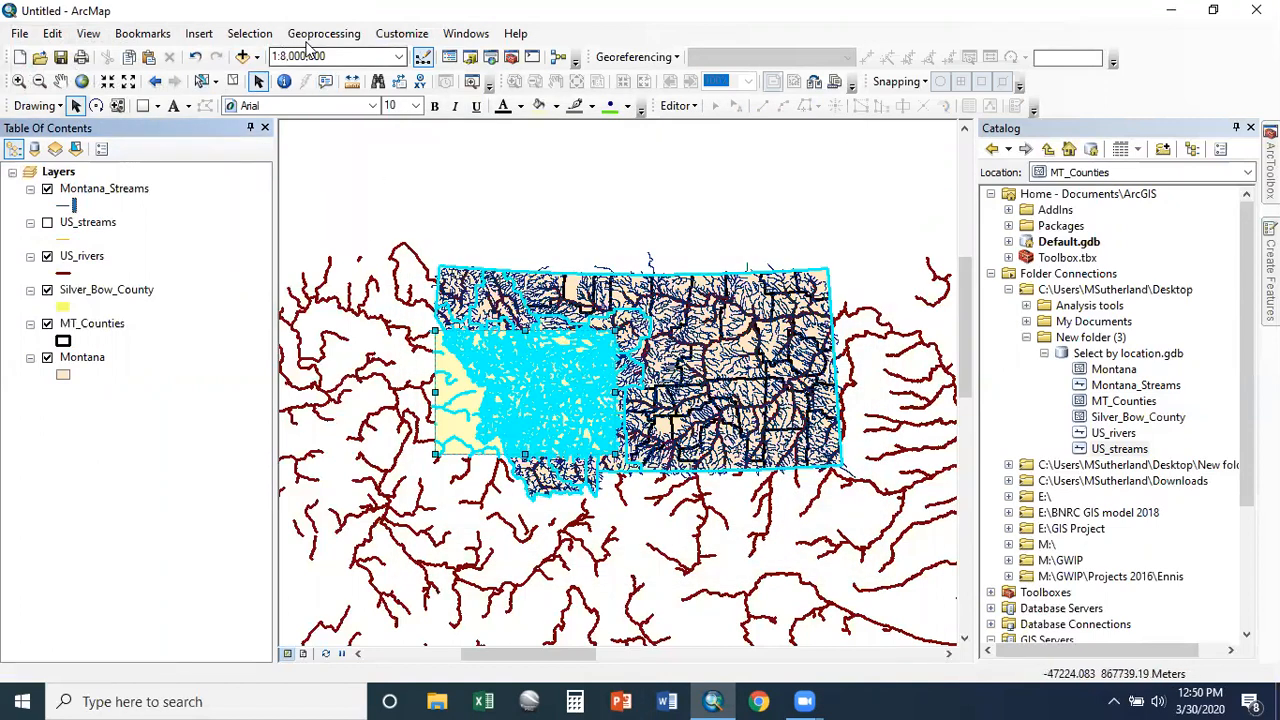
Step: Draw a polygon graphic around the rectangle, covering western and central Montana
{"action": "left_click", "coordinate": [262, 40]}
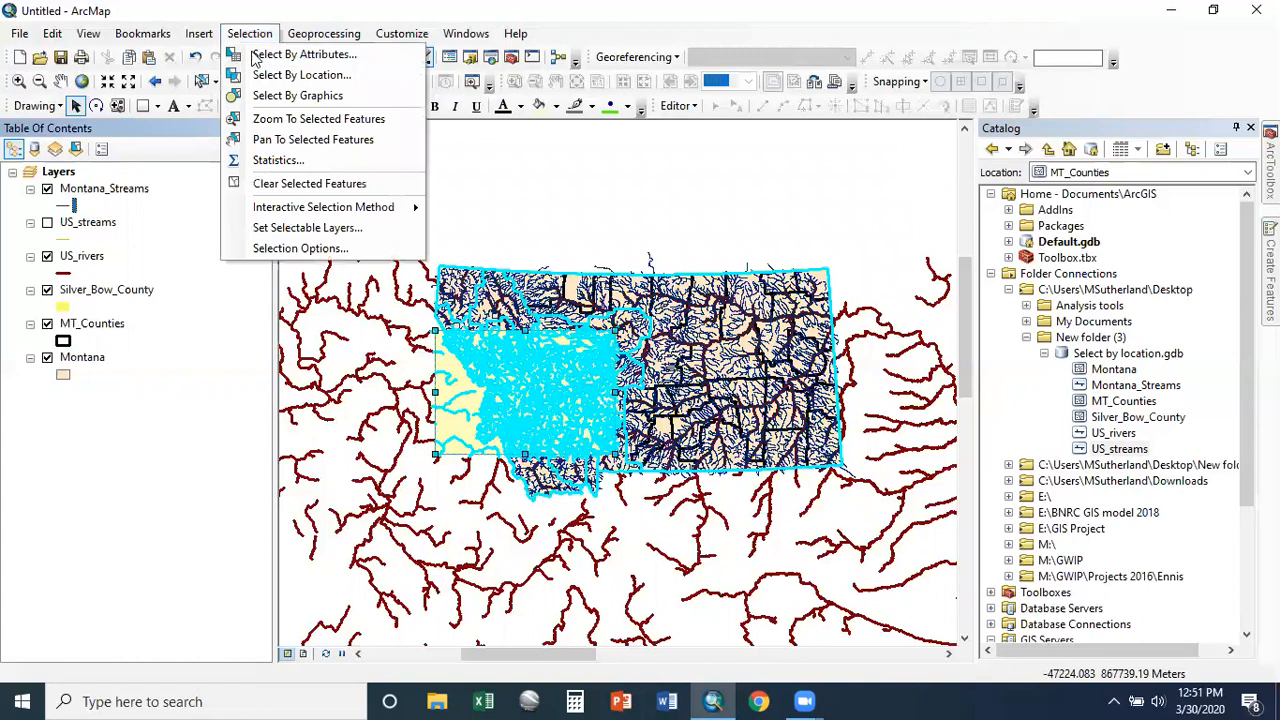
{"action": "left_click", "coordinate": [157, 106]}
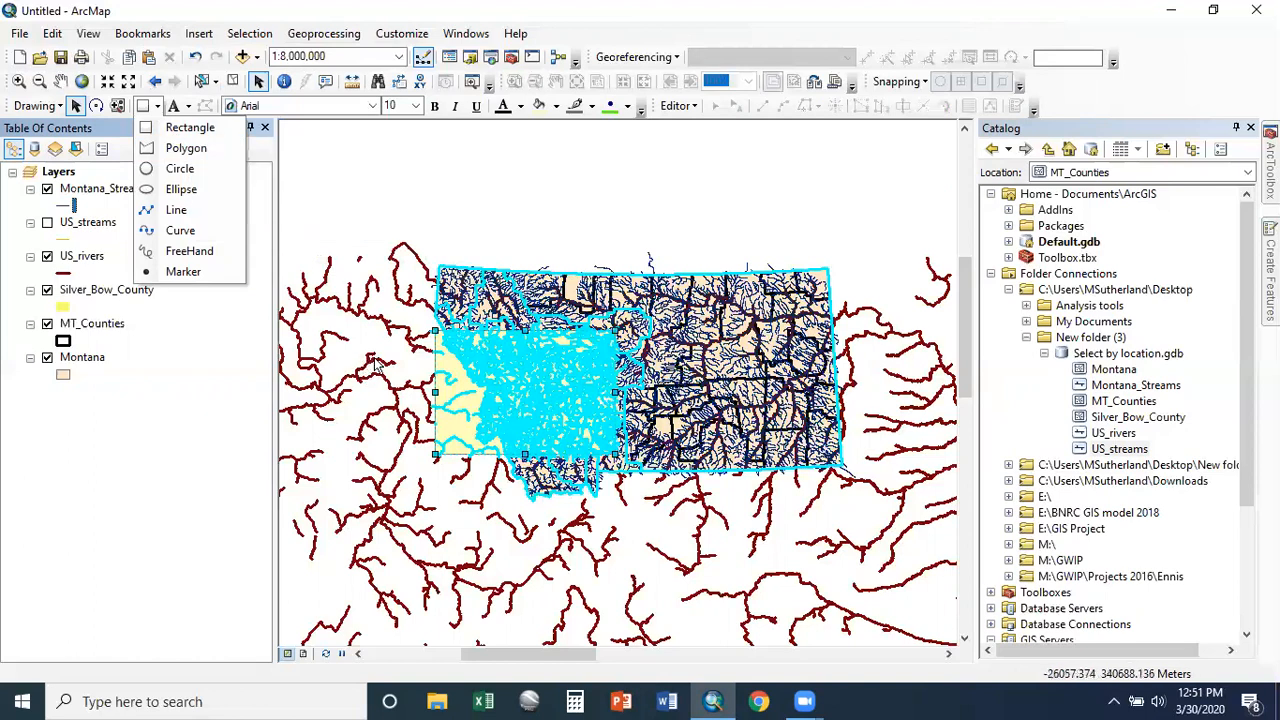
{"action": "left_click", "coordinate": [170, 150]}
{"action": "left_click", "coordinate": [372, 323]}
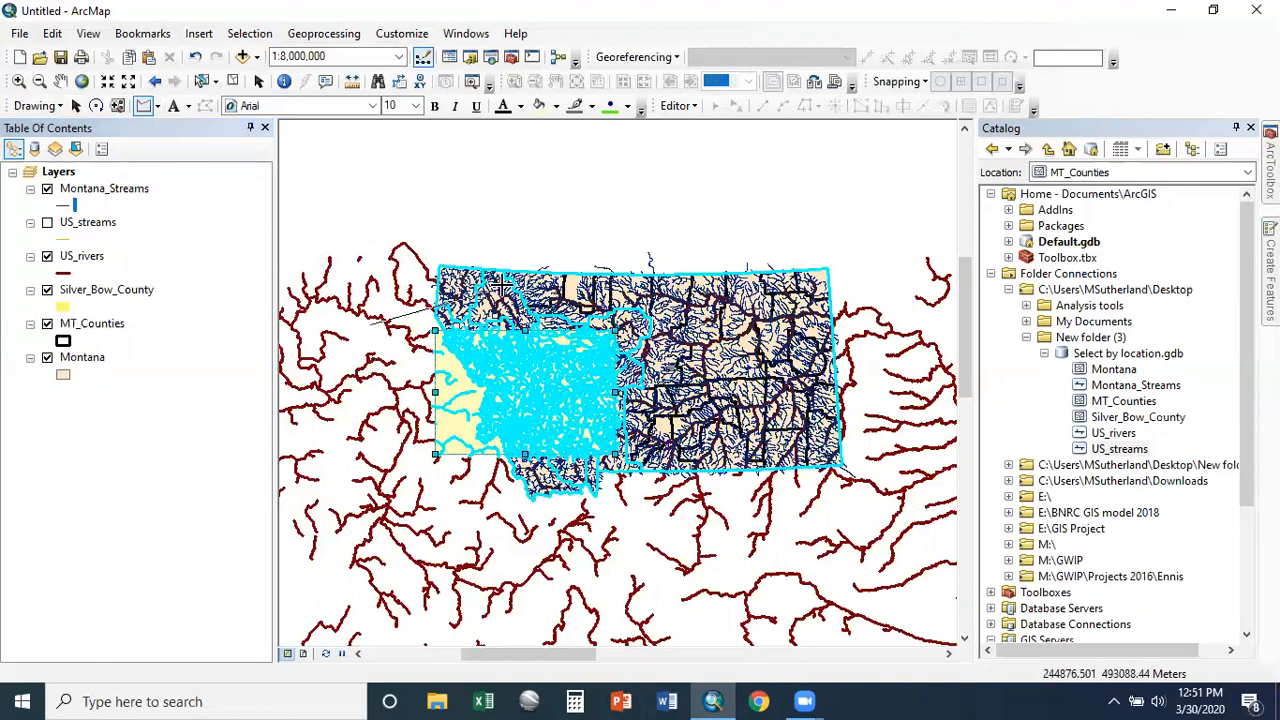
{"action": "left_click", "coordinate": [703, 368]}
{"action": "left_click", "coordinate": [699, 450]}
{"action": "left_click", "coordinate": [517, 502]}
{"action": "double_click", "coordinate": [350, 391]}
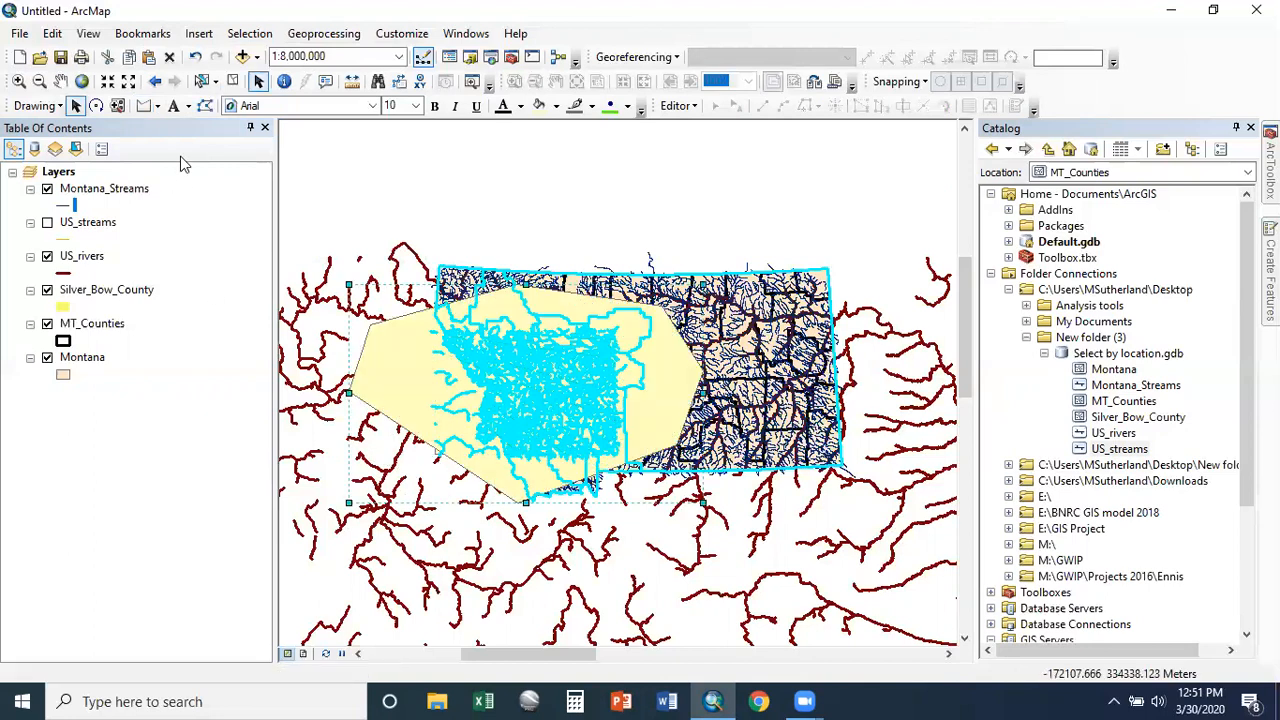
{"action": "left_click", "coordinate": [156, 108]}
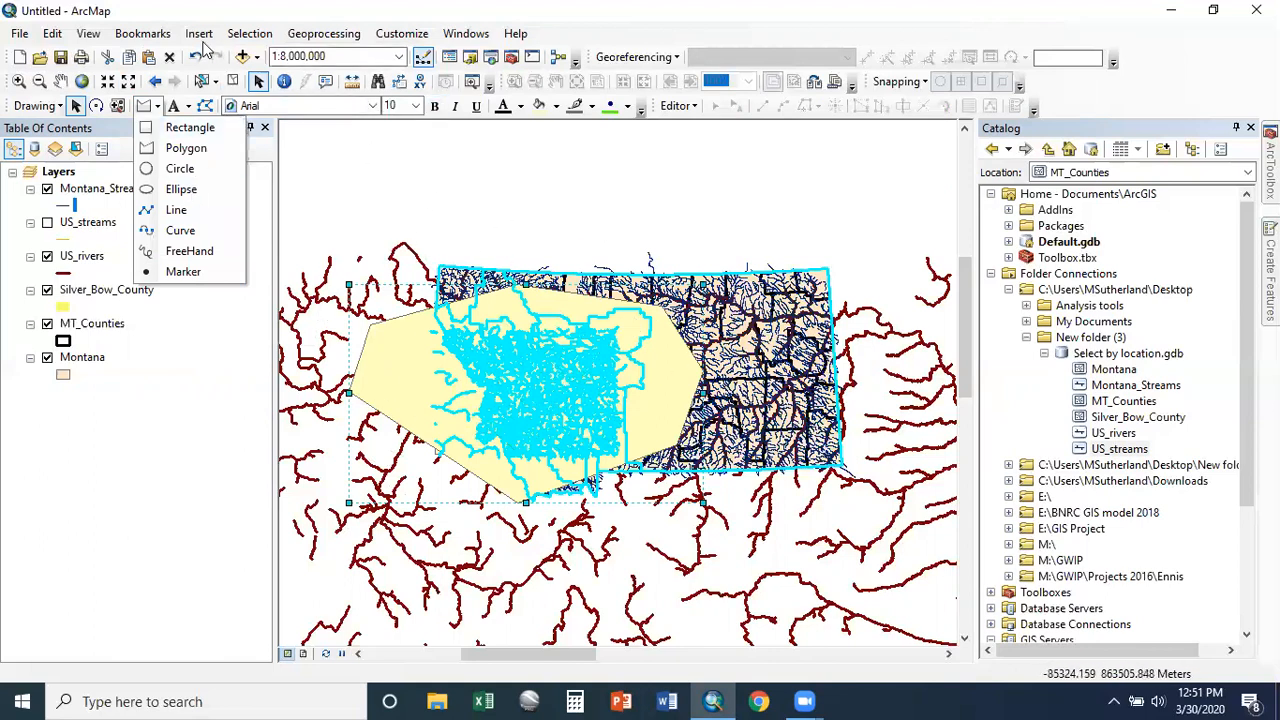
{"action": "left_click", "coordinate": [158, 104]}
{"action": "left_click", "coordinate": [160, 107]}
{"action": "left_click", "coordinate": [166, 128]}
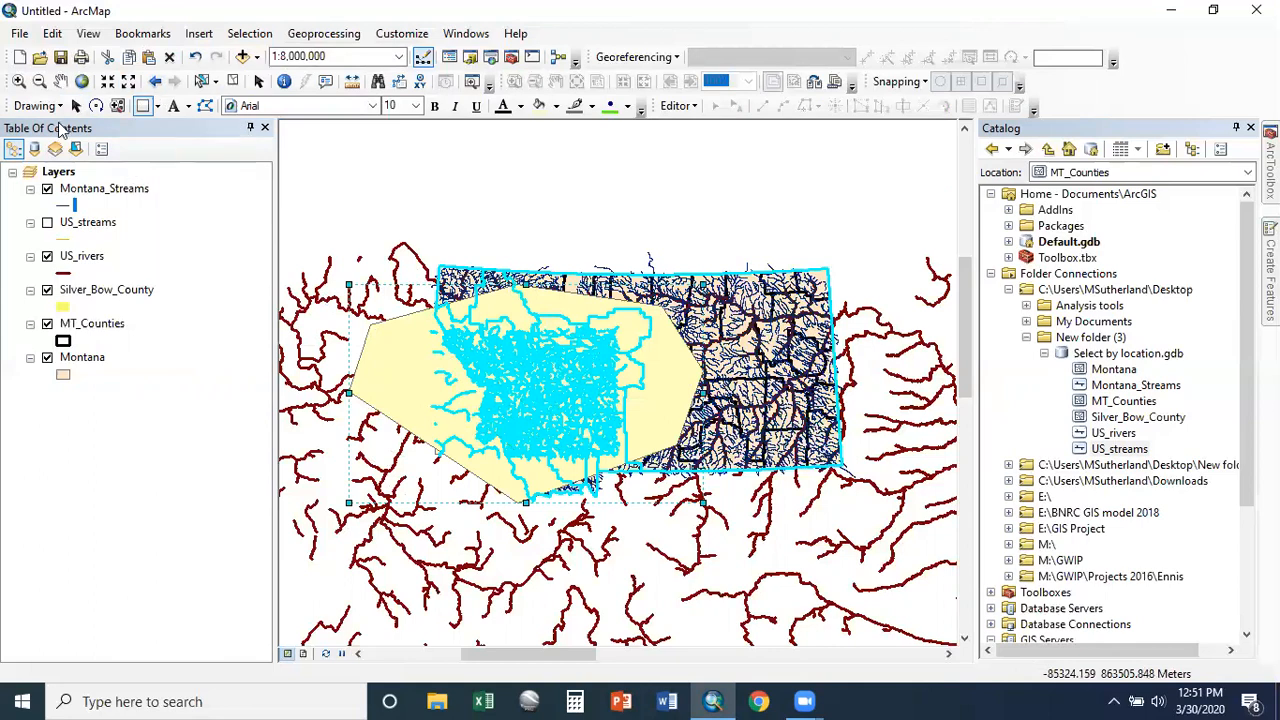
Step: Clear the selected features and delete the rectangle and polygon graphics from the map
{"action": "left_click", "coordinate": [228, 33]}
{"action": "left_click", "coordinate": [241, 37]}
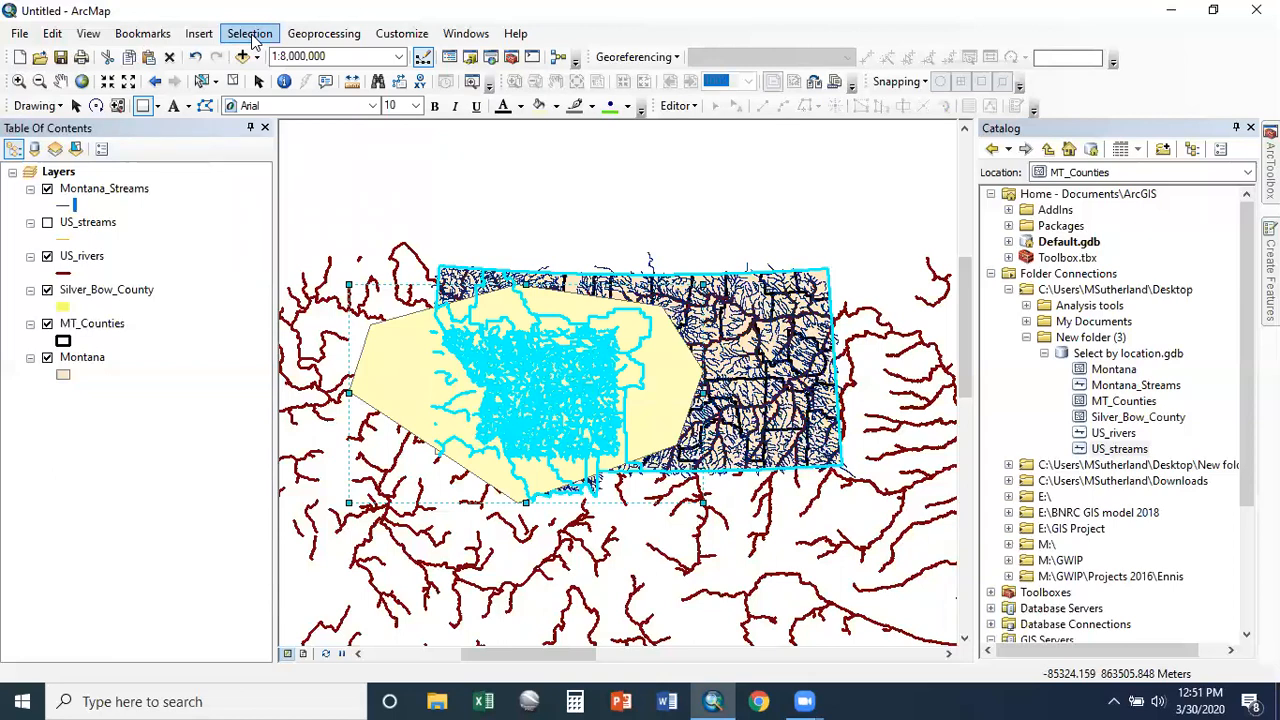
{"action": "left_click", "coordinate": [231, 82]}
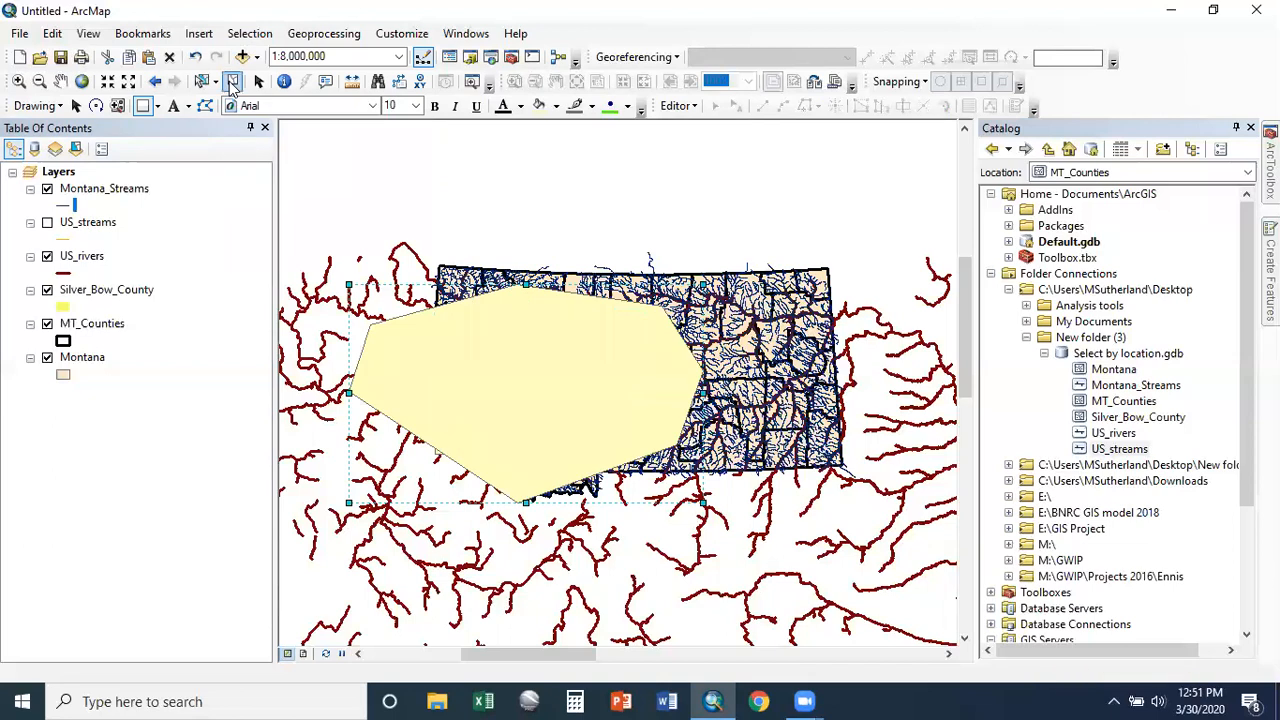
{"action": "left_click", "coordinate": [507, 356]}
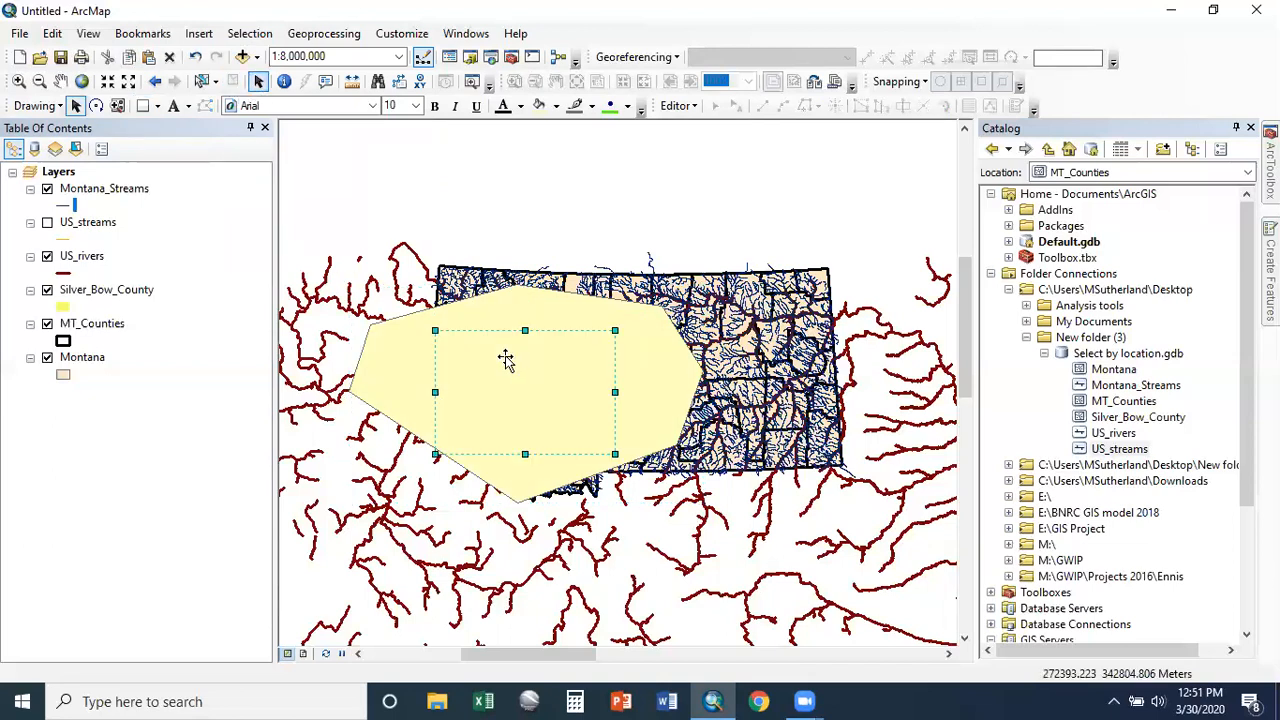
{"action": "key", "text": "Delete"}
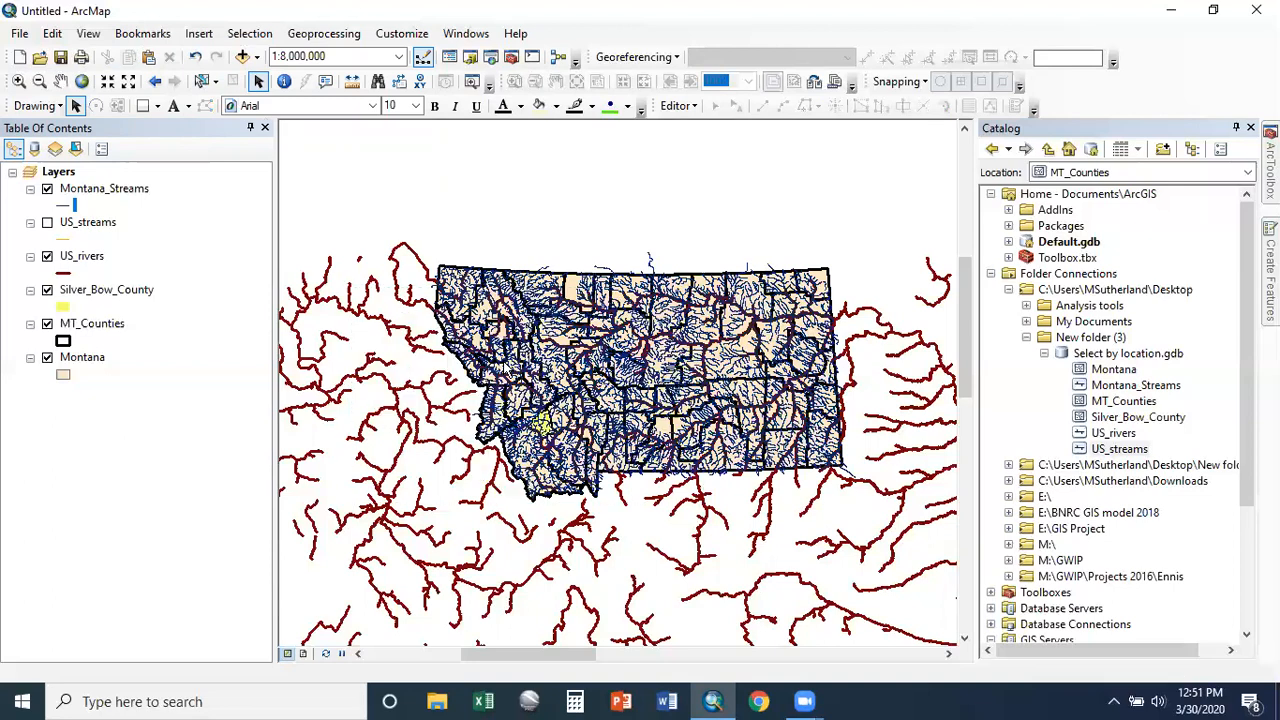
Step: Set interactive selection to features completely within the box or graphics, and box-select features across western and central Montana
{"action": "left_click", "coordinate": [249, 34]}
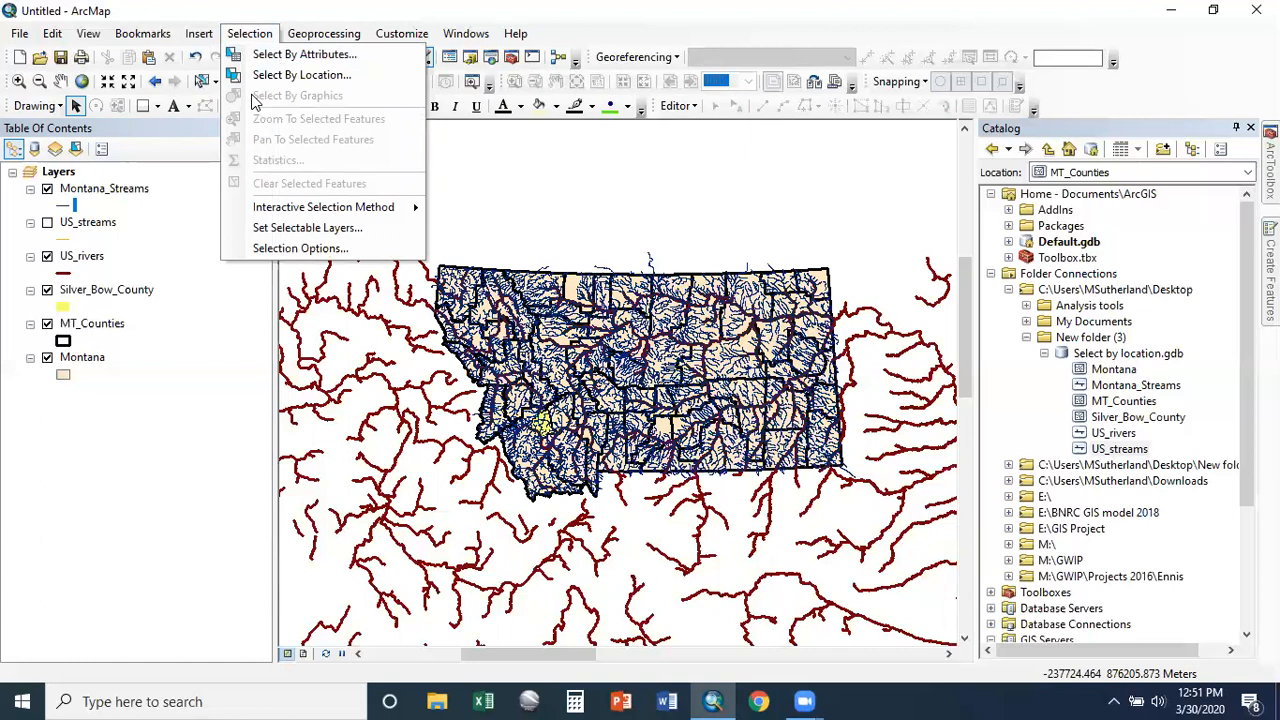
{"action": "mouse_move", "coordinate": [300, 206]}
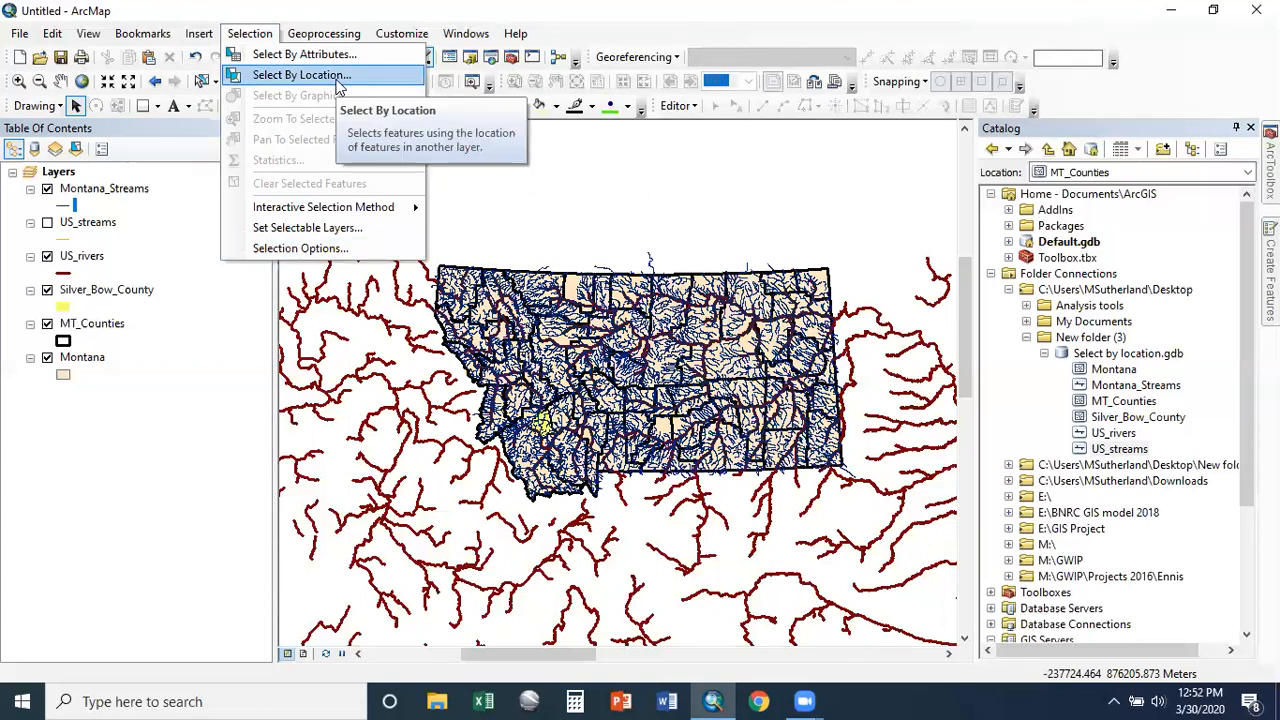
{"action": "left_click", "coordinate": [300, 248]}
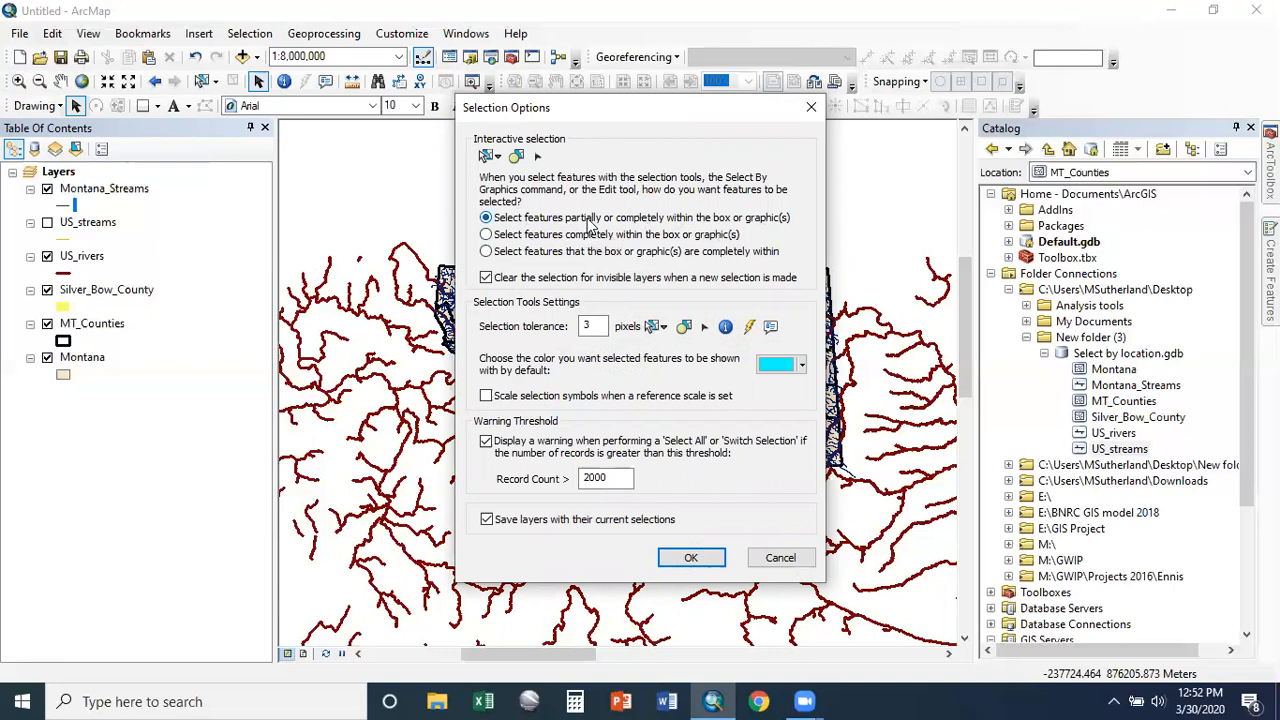
{"action": "type", "text": "3"}
{"action": "left_click_drag", "start_coordinate": [576, 117], "coordinate": [1026, 73]}
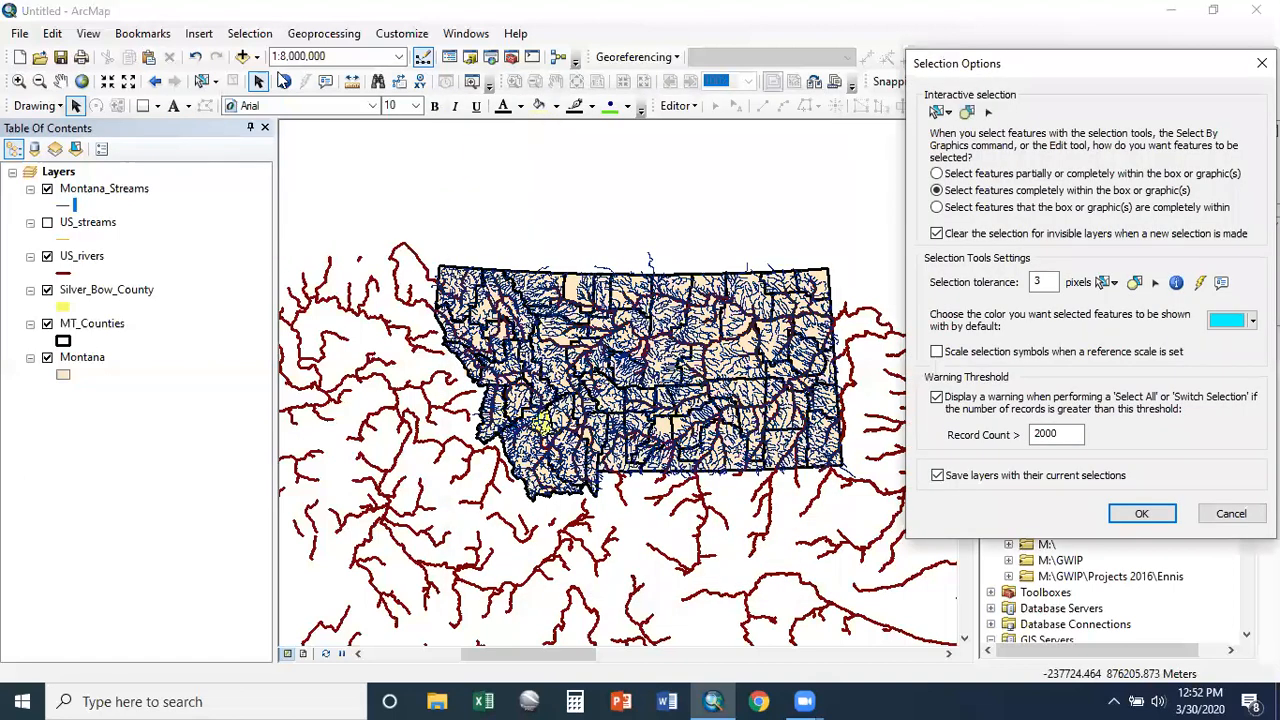
{"action": "left_click", "coordinate": [1141, 513]}
{"action": "left_click", "coordinate": [201, 81]}
{"action": "left_click_drag", "start_coordinate": [416, 344], "coordinate": [706, 461]}
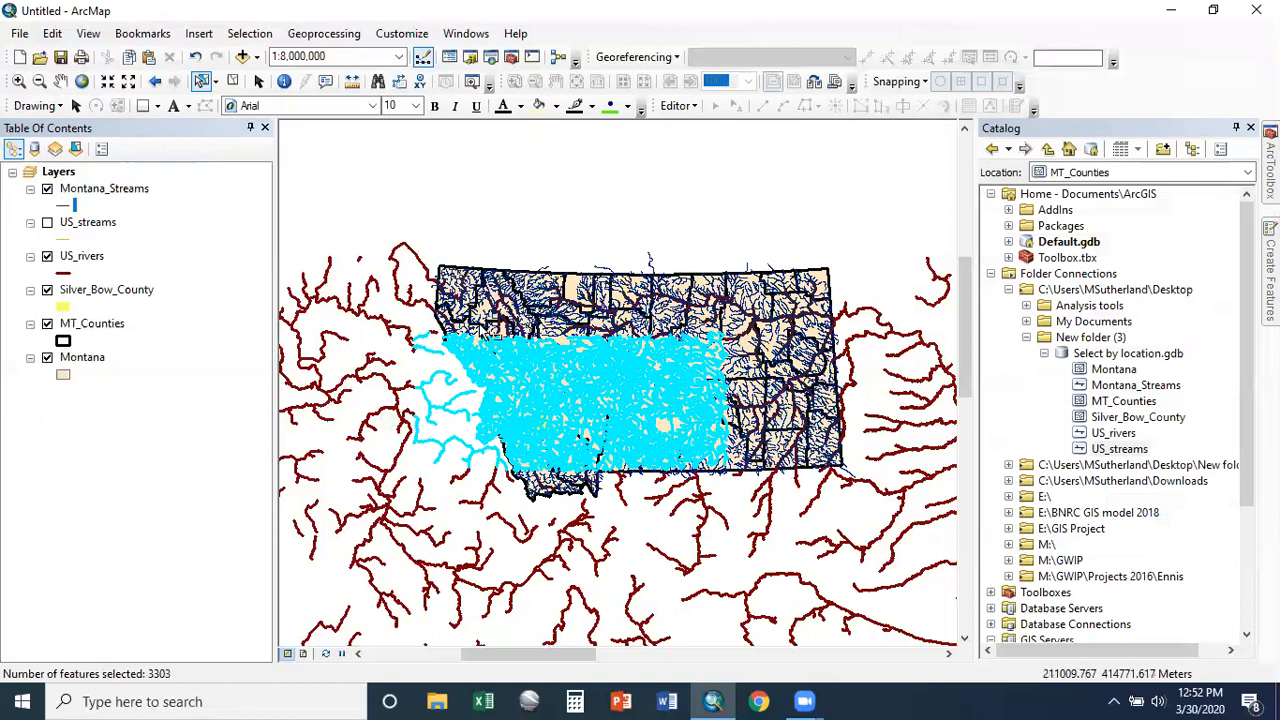
Step: Change the selection options to select features that the box or graphics are completely within
{"action": "left_click", "coordinate": [245, 35]}
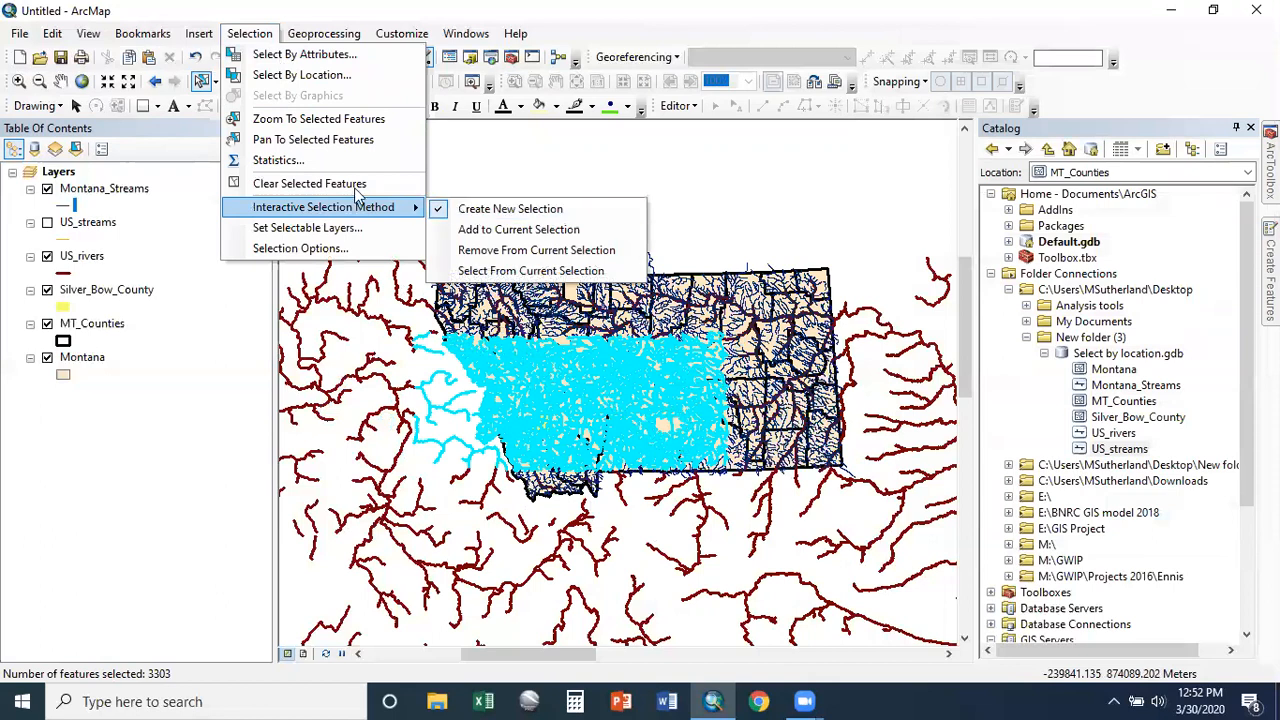
{"action": "left_click", "coordinate": [300, 248]}
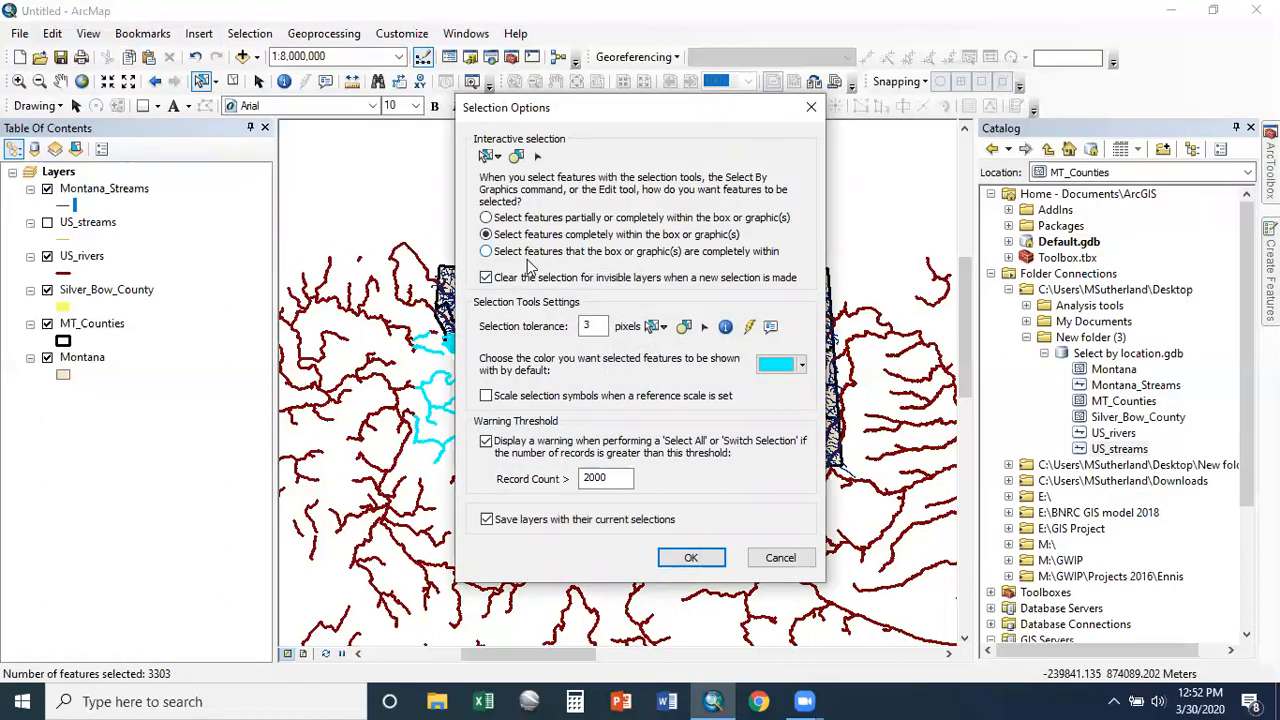
{"action": "left_click", "coordinate": [543, 253]}
{"action": "left_click_drag", "start_coordinate": [628, 110], "coordinate": [1068, 38]}
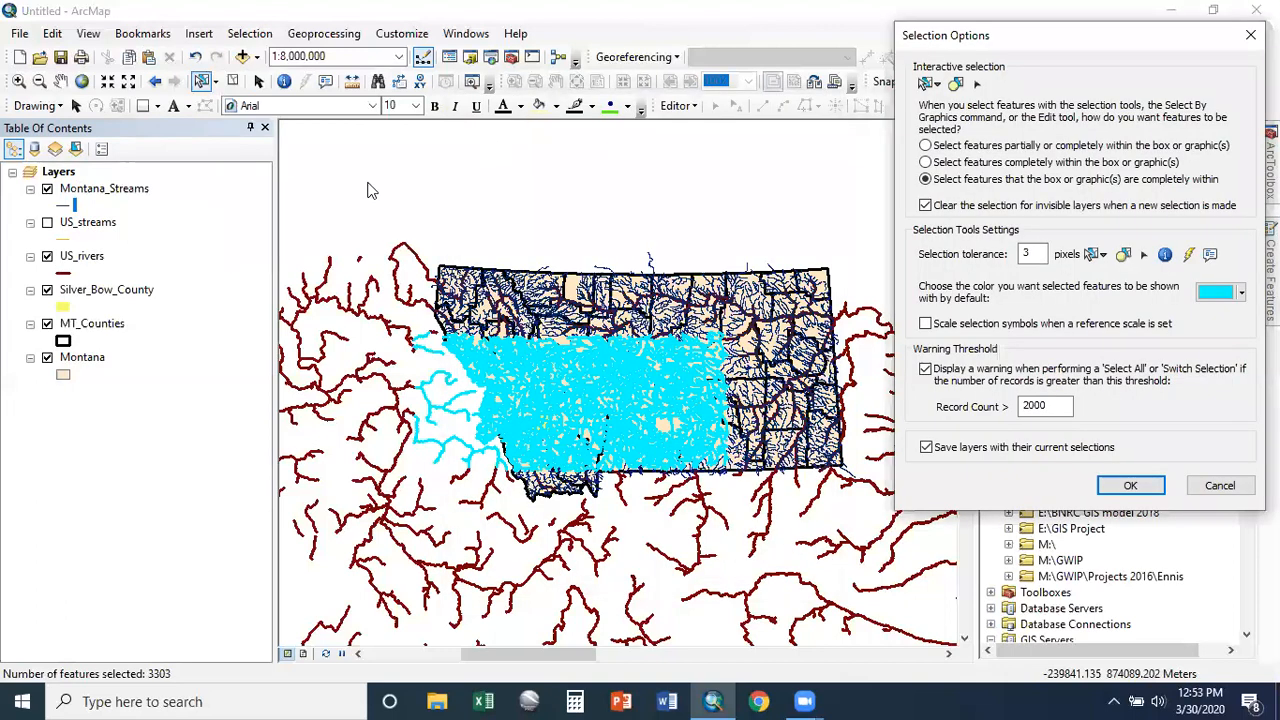
{"action": "left_click", "coordinate": [1130, 485]}
Step: Hide the Montana_Streams layer and examine only its selected records in the attribute table
{"action": "left_click", "coordinate": [47, 188]}
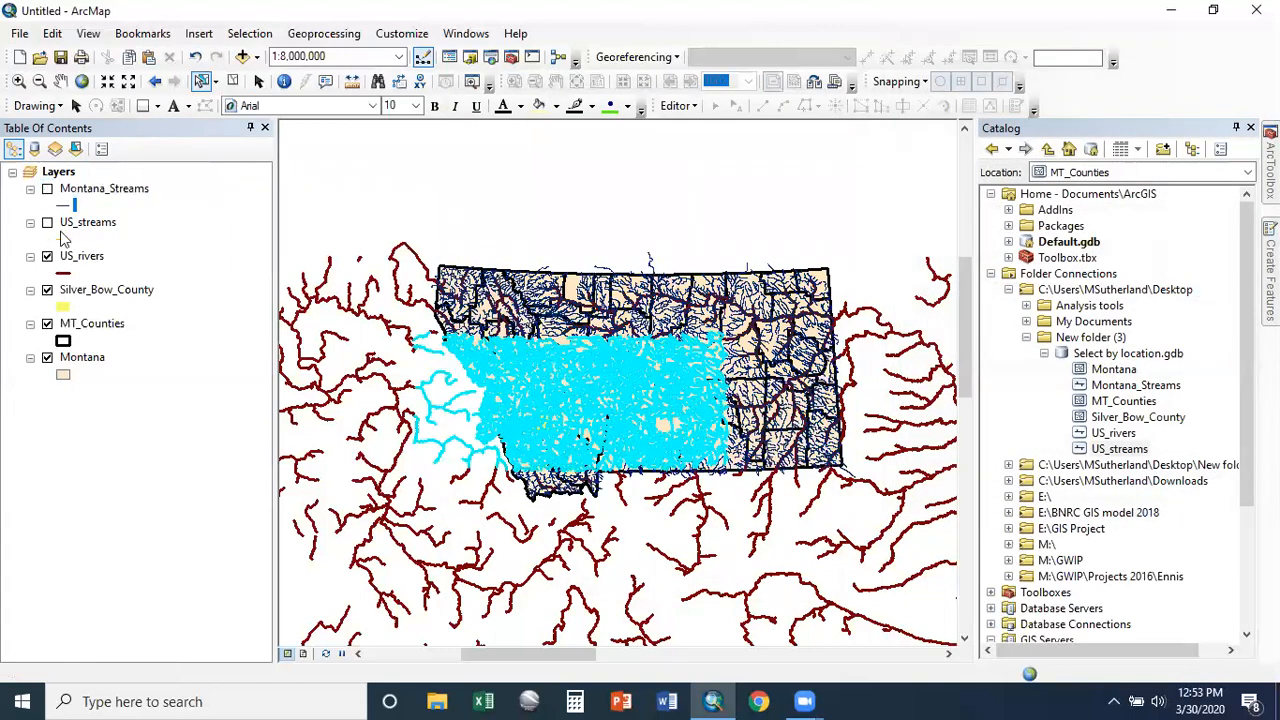
{"action": "right_click", "coordinate": [113, 198]}
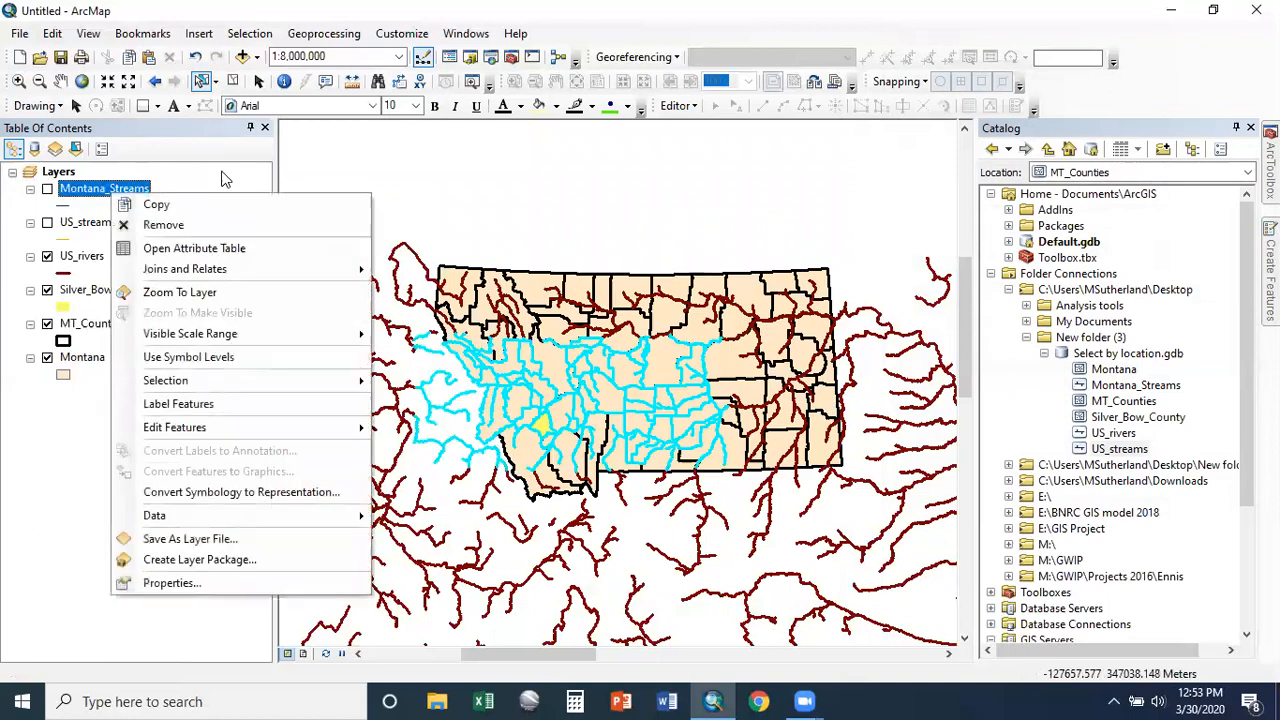
{"action": "left_click", "coordinate": [194, 248]}
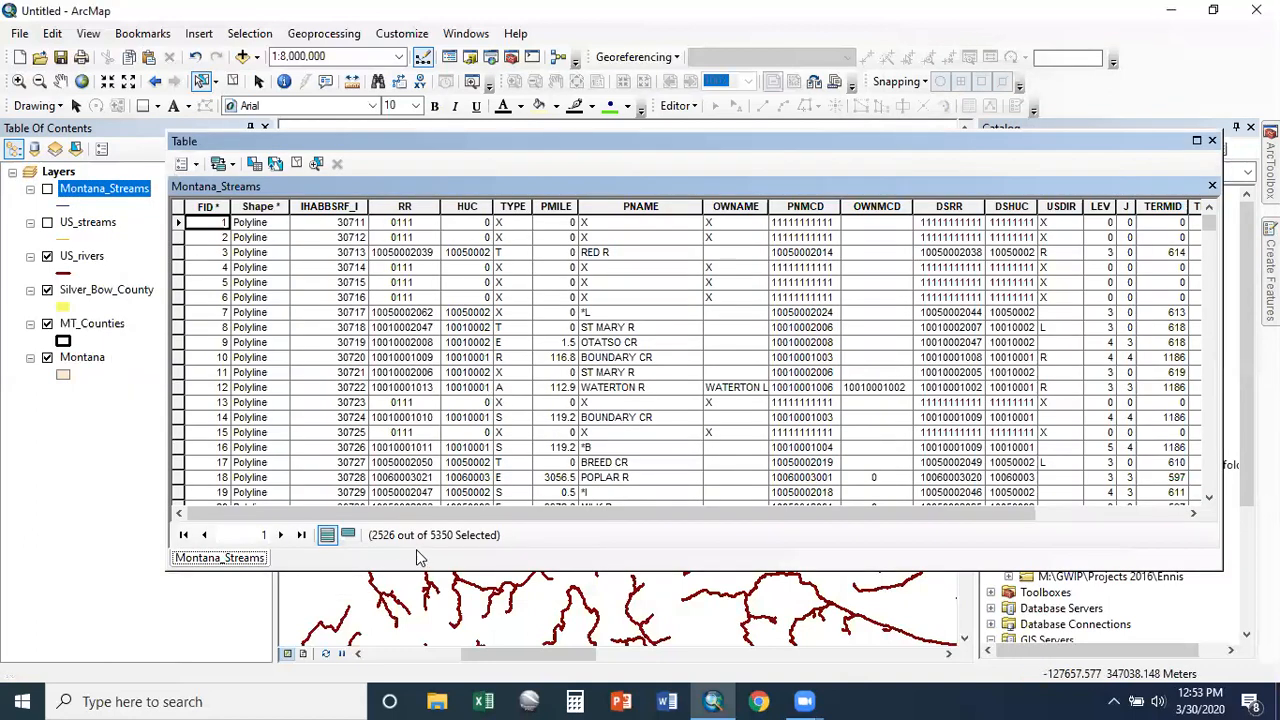
{"action": "left_click", "coordinate": [348, 535]}
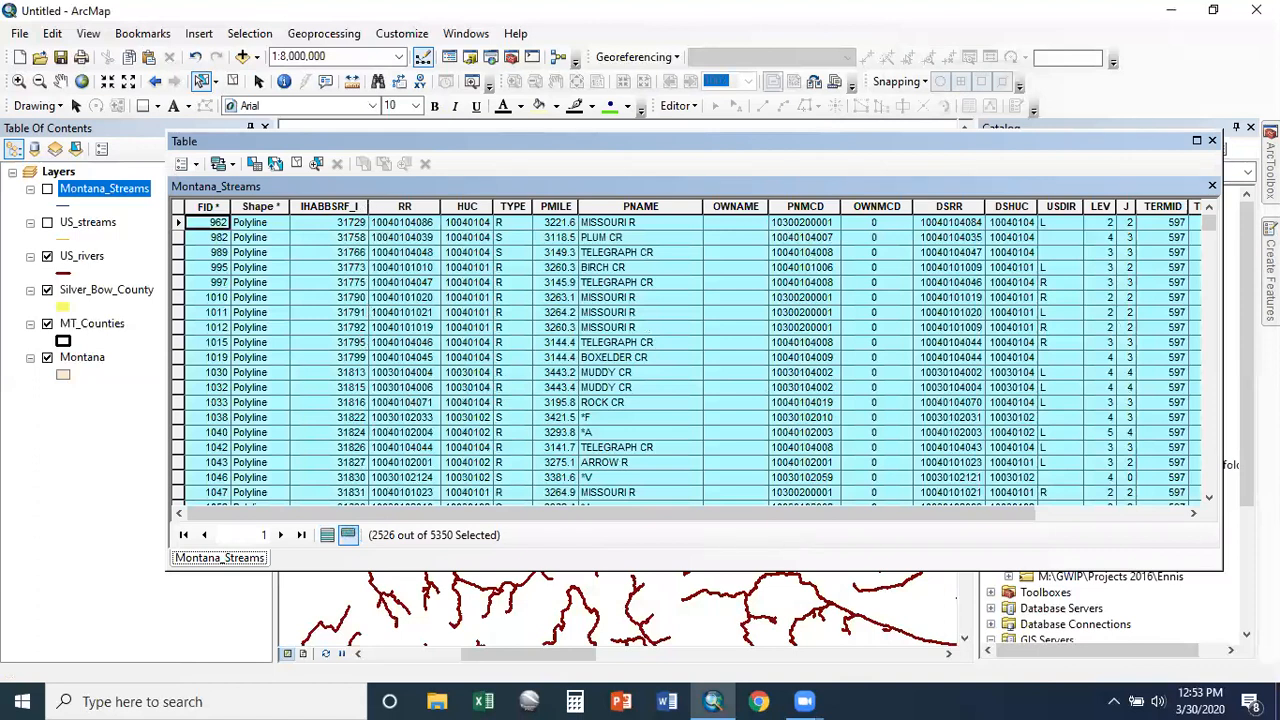
{"action": "left_click", "coordinate": [1212, 141]}
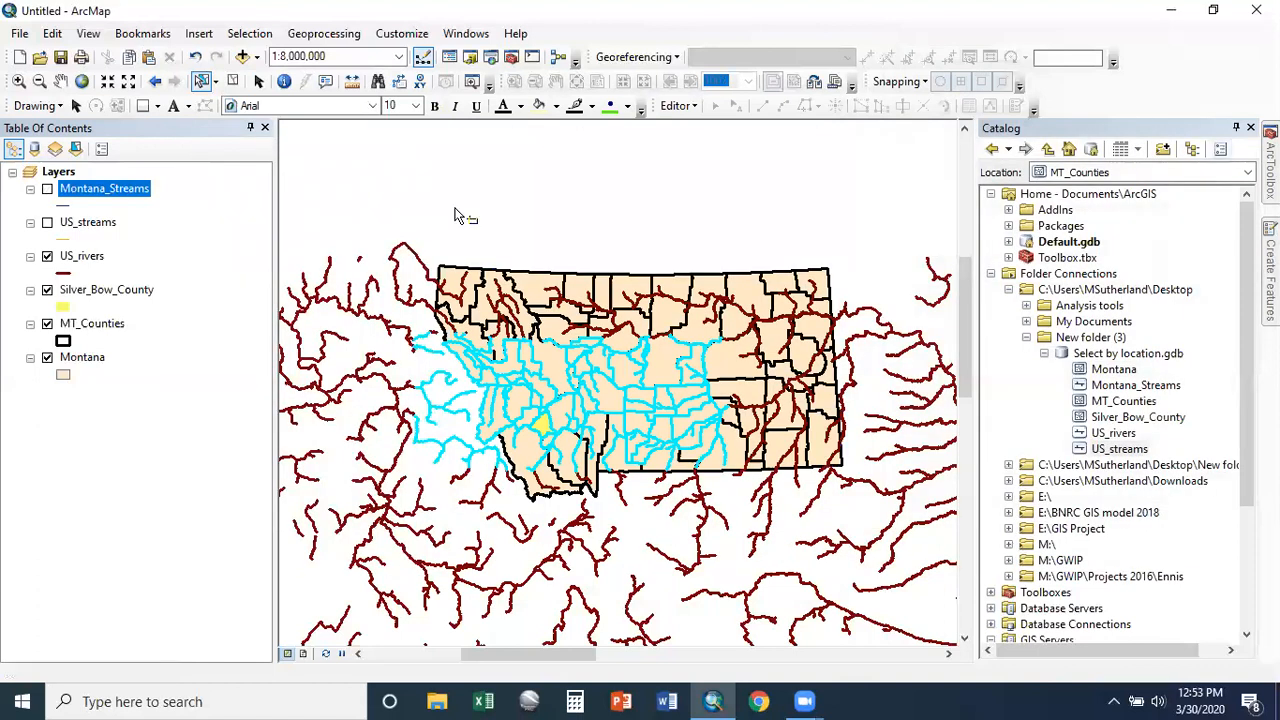
Step: Set the interactive selection option to select features partially or completely within the box or graphics
{"action": "left_click", "coordinate": [249, 33]}
{"action": "left_click", "coordinate": [292, 250]}
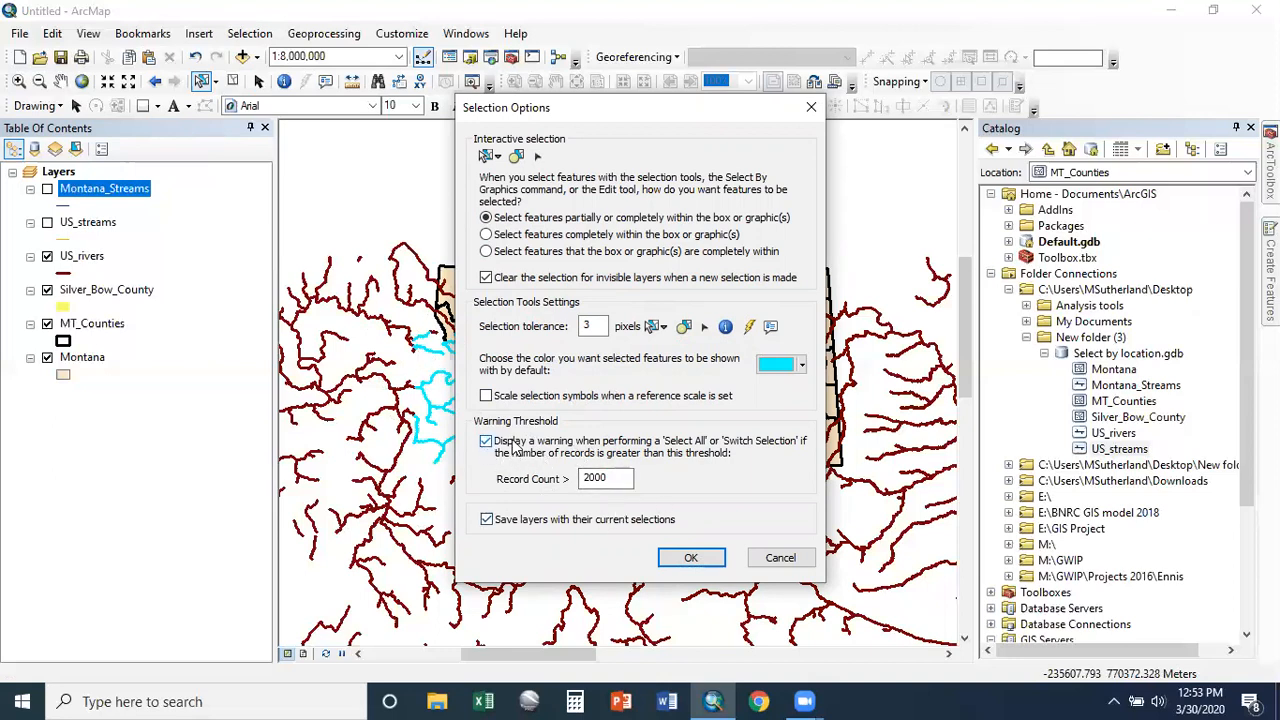
{"action": "left_click", "coordinate": [588, 486]}
{"action": "left_click", "coordinate": [690, 558]}
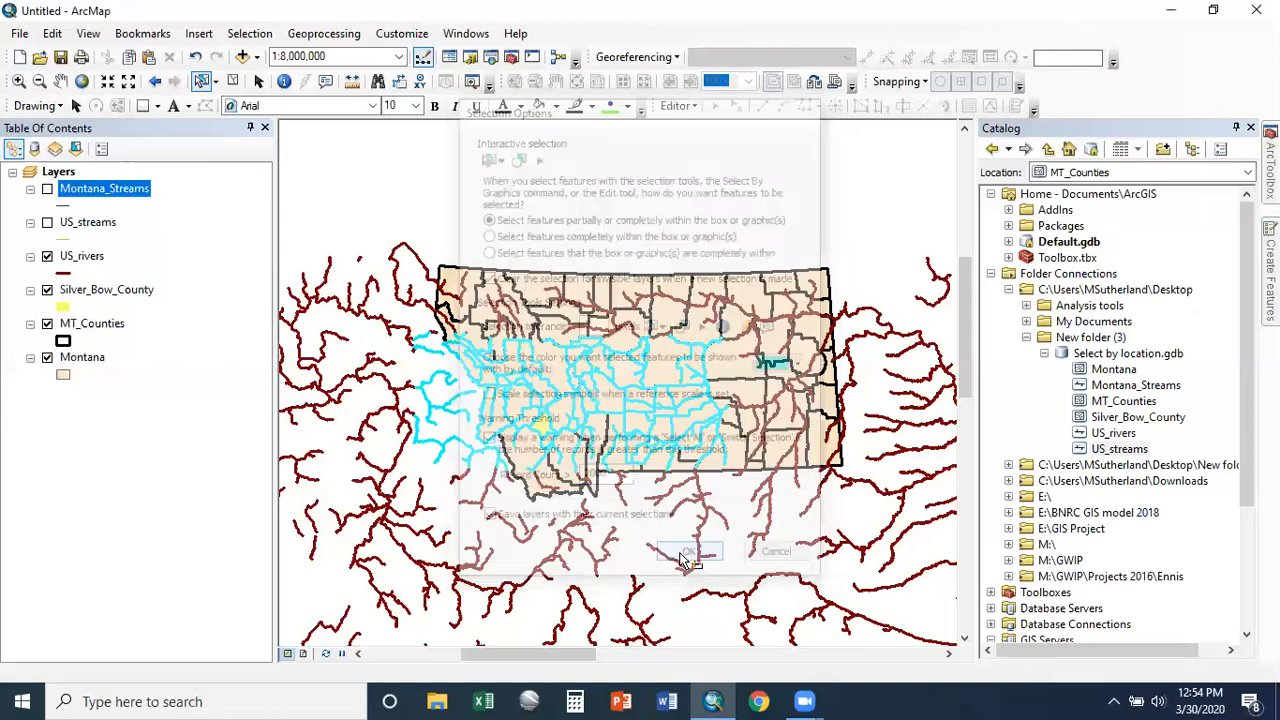
Step: Show the Montana_Streams layer and box-select the features across all of Montana and its surroundings
{"action": "left_click", "coordinate": [47, 189]}
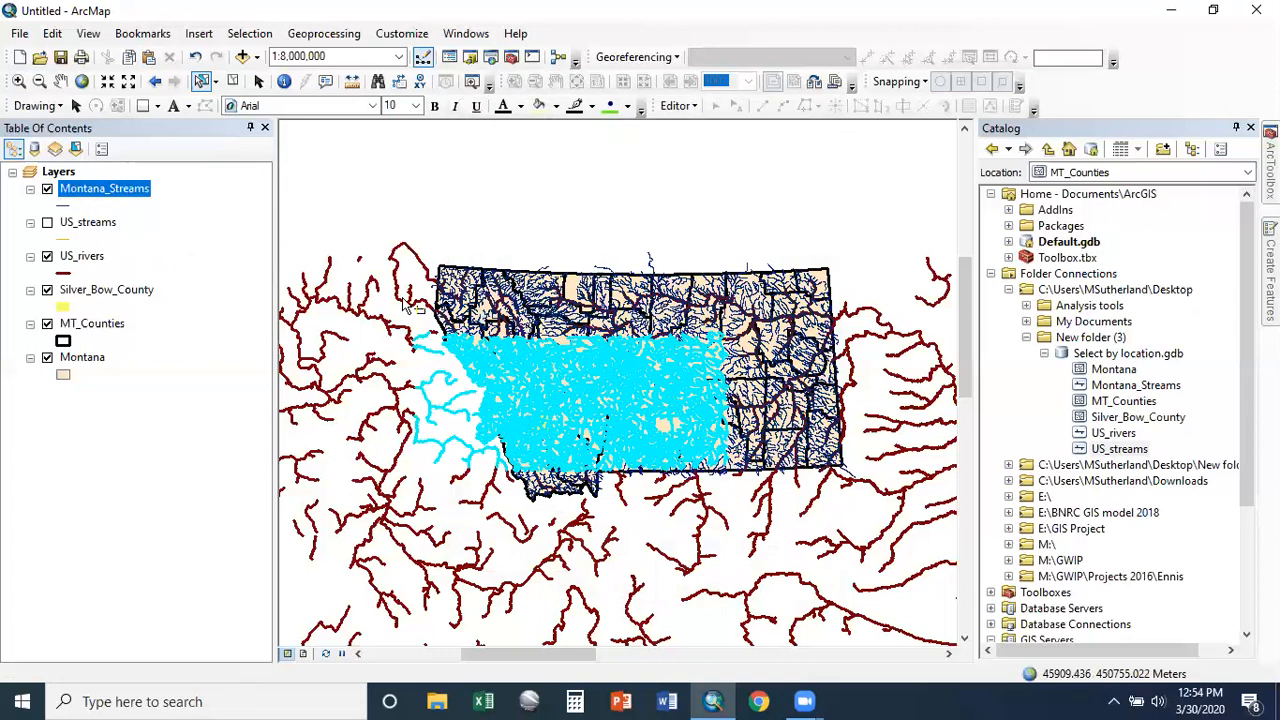
{"action": "left_click_drag", "start_coordinate": [905, 625], "coordinate": [903, 619]}
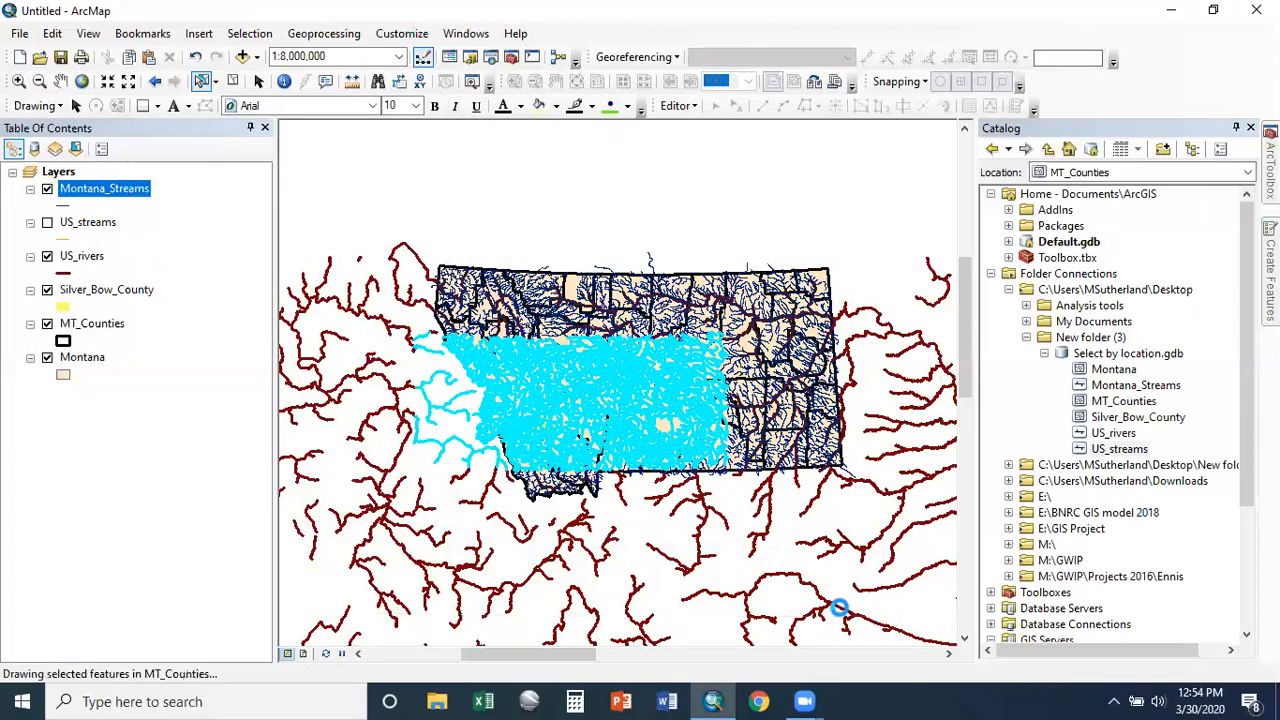
Step: Try to switch the selection in the Montana_Streams attribute table, declining to continue, and close the table
{"action": "right_click", "coordinate": [110, 190]}
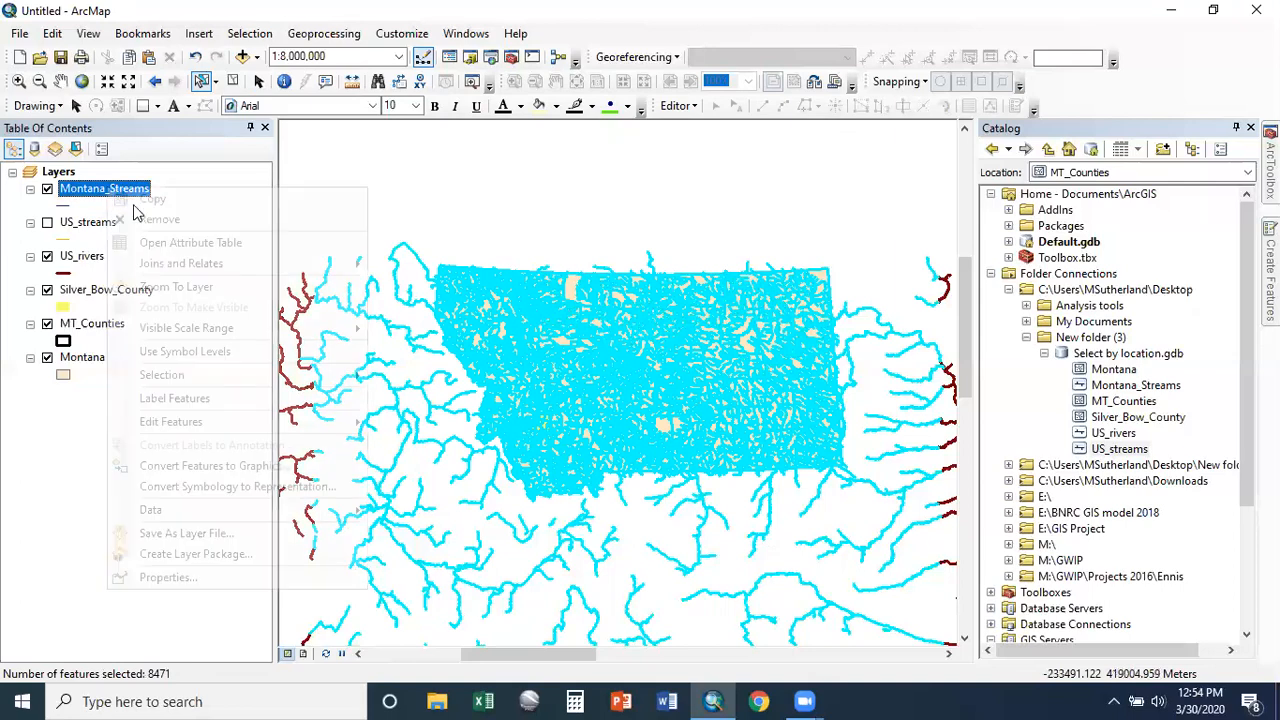
{"action": "left_click", "coordinate": [212, 246]}
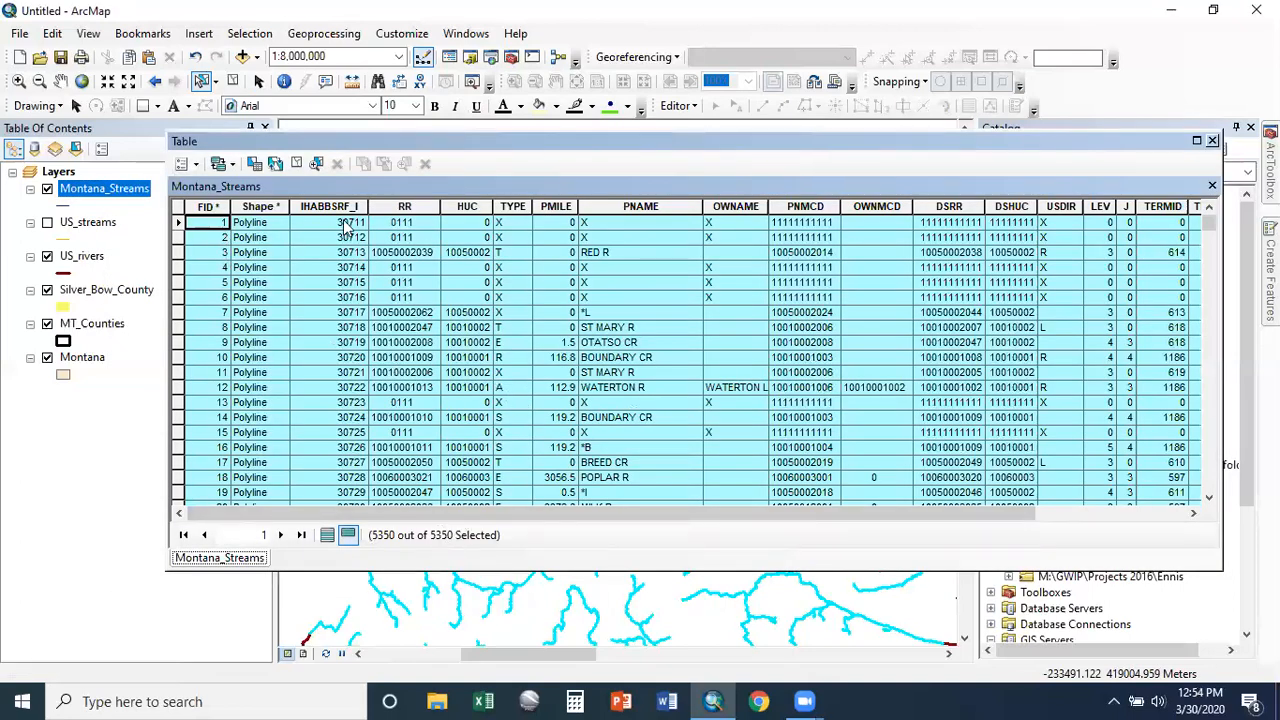
{"action": "left_click", "coordinate": [275, 166]}
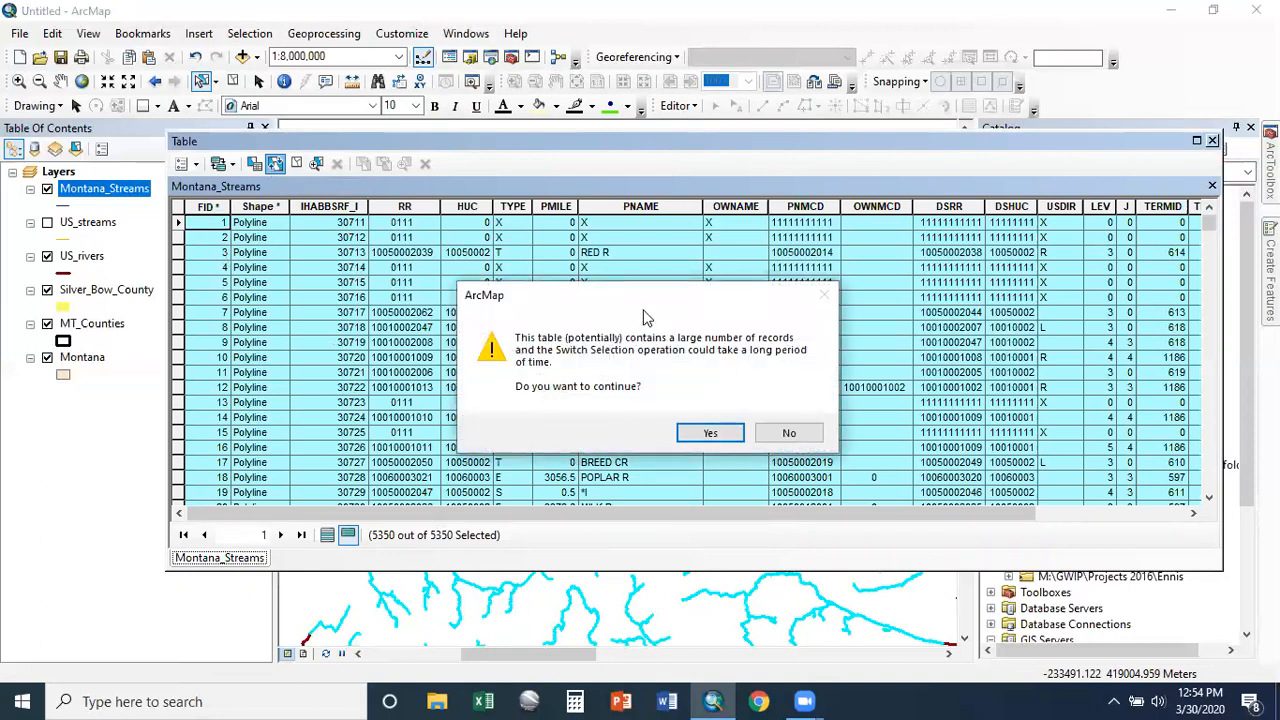
{"action": "left_click", "coordinate": [789, 434]}
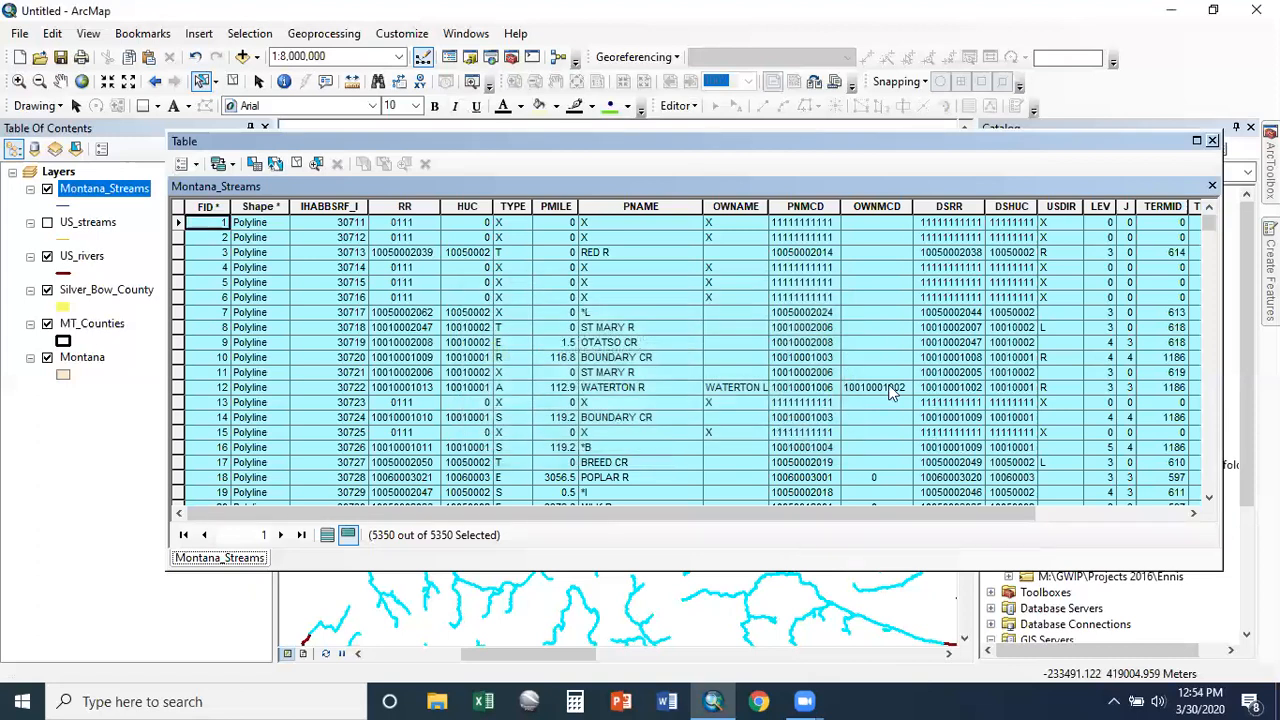
{"action": "left_click", "coordinate": [1213, 139]}
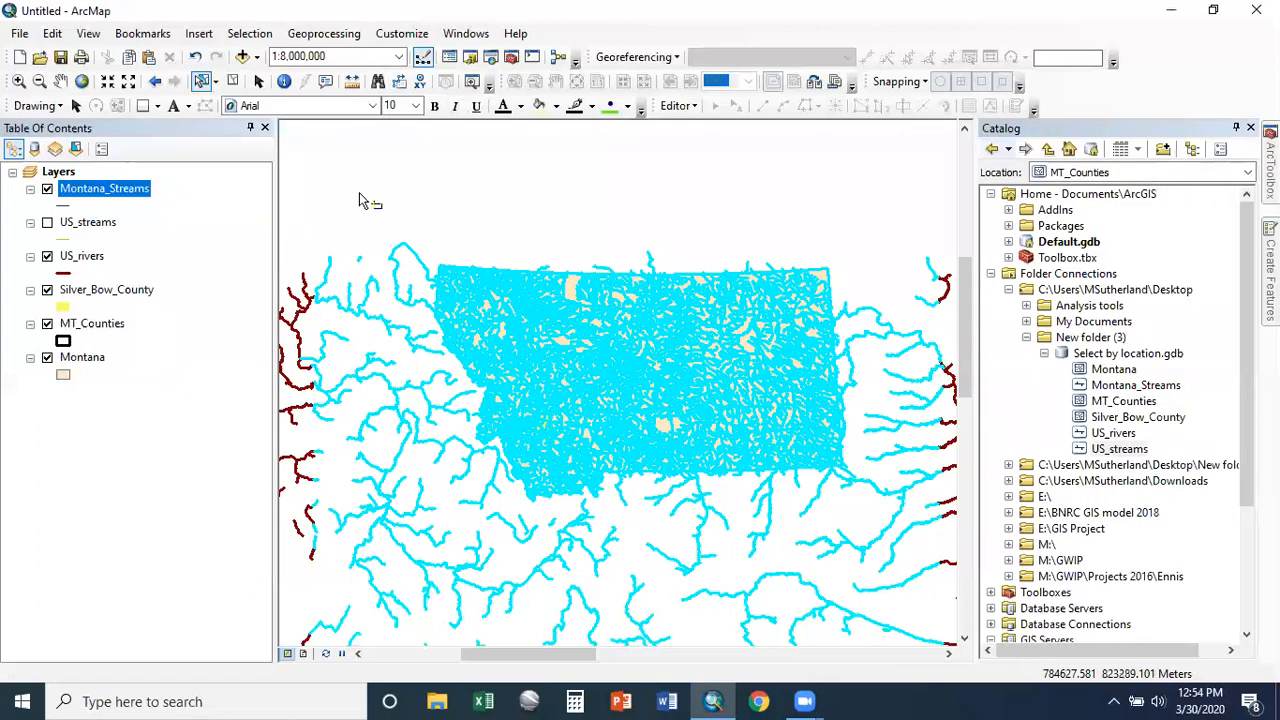
Step: Select all features of the Montana_Streams layer and clear the selected features from the map
{"action": "right_click", "coordinate": [144, 202]}
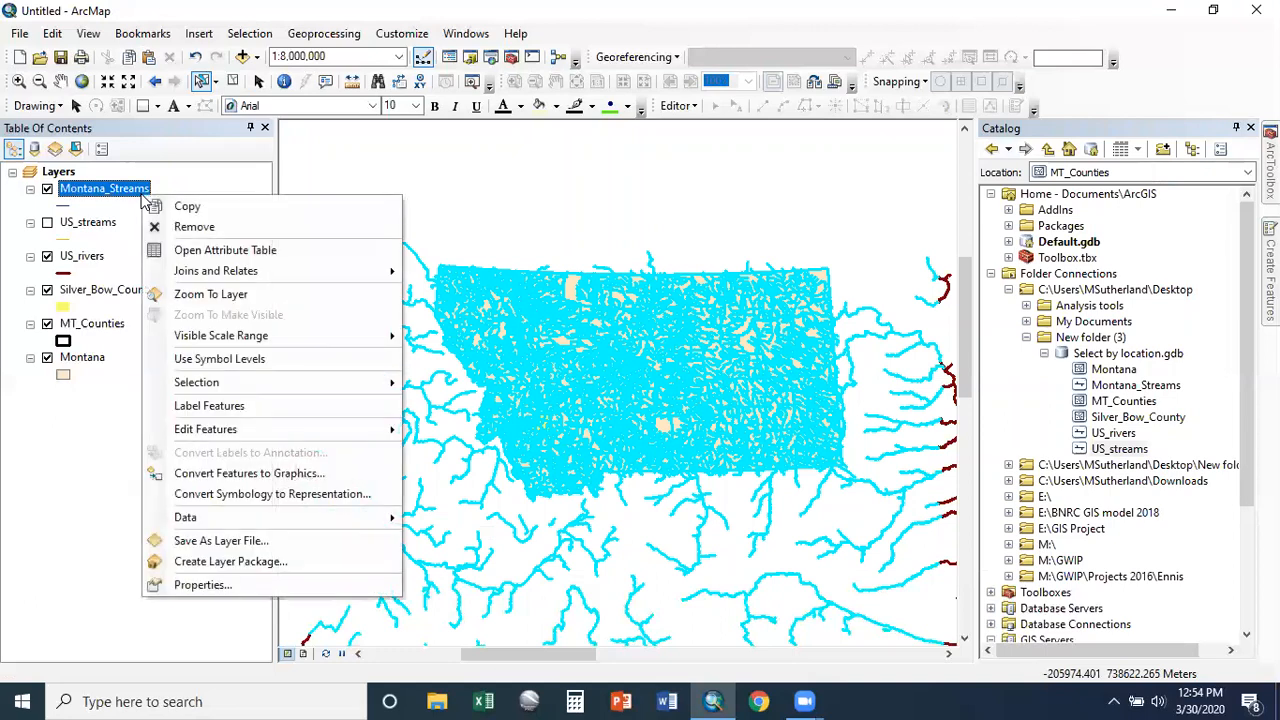
{"action": "mouse_move", "coordinate": [216, 388]}
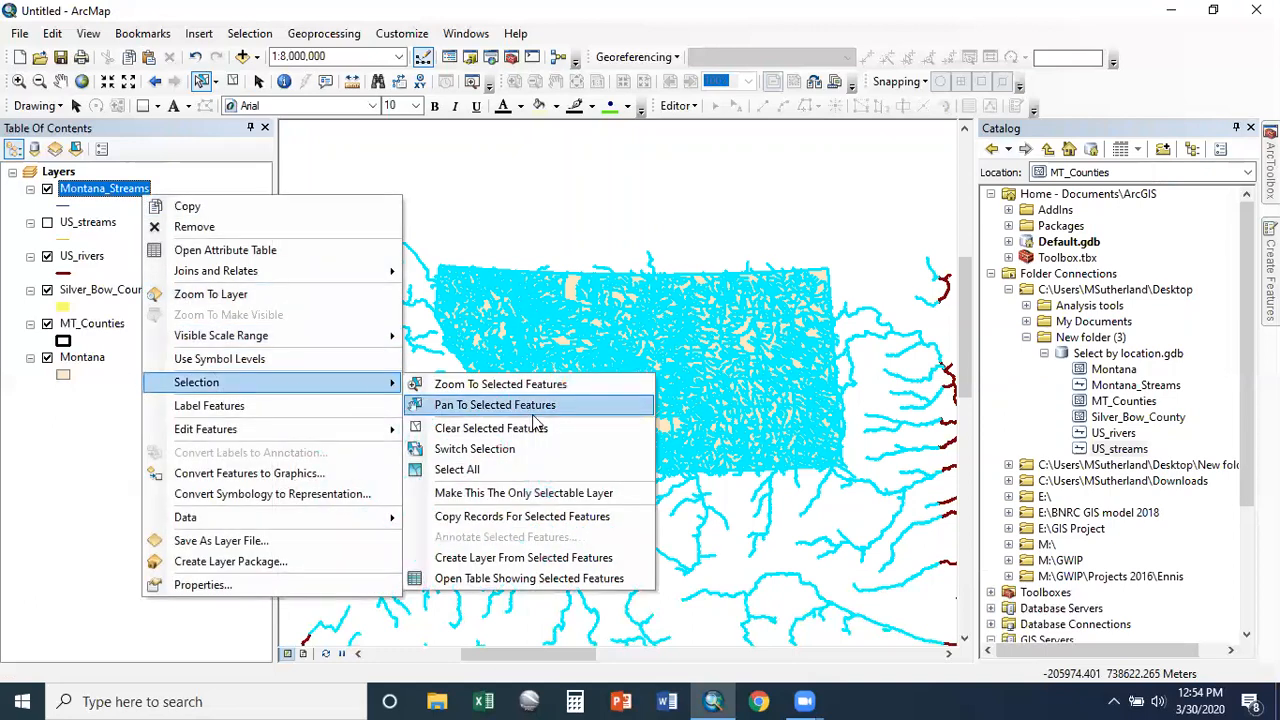
{"action": "left_click", "coordinate": [496, 472]}
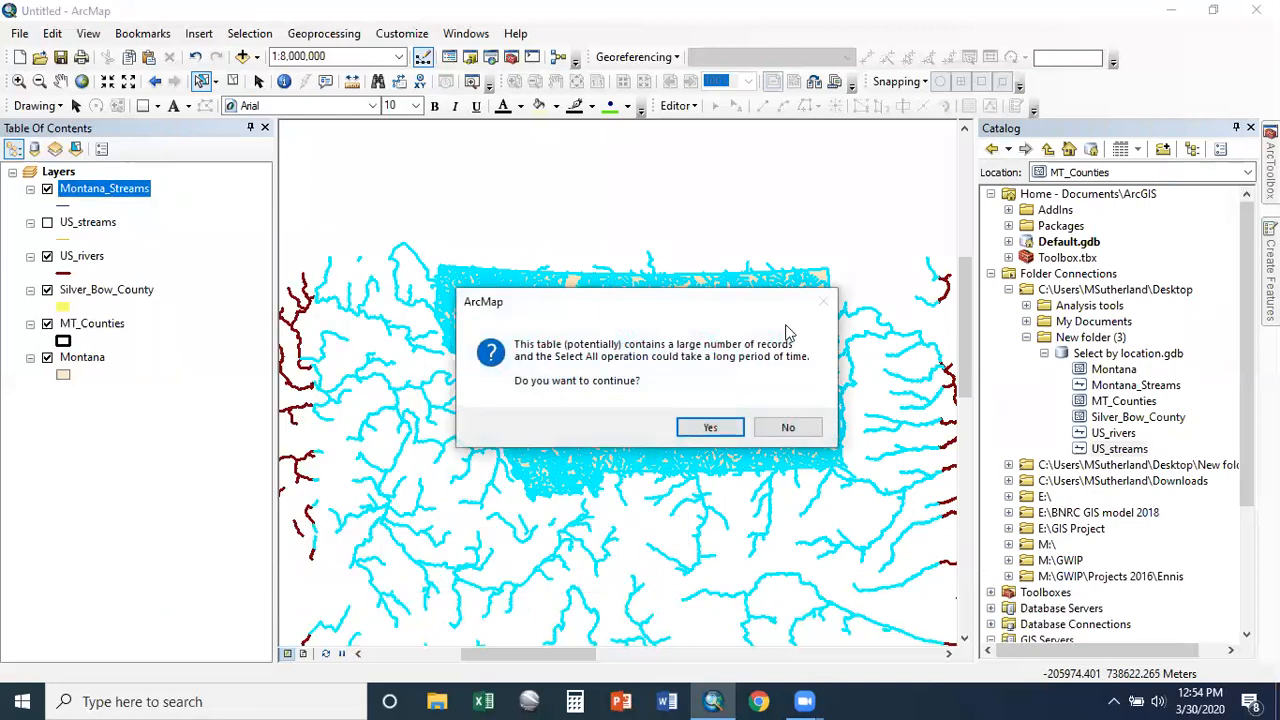
{"action": "left_click", "coordinate": [710, 430]}
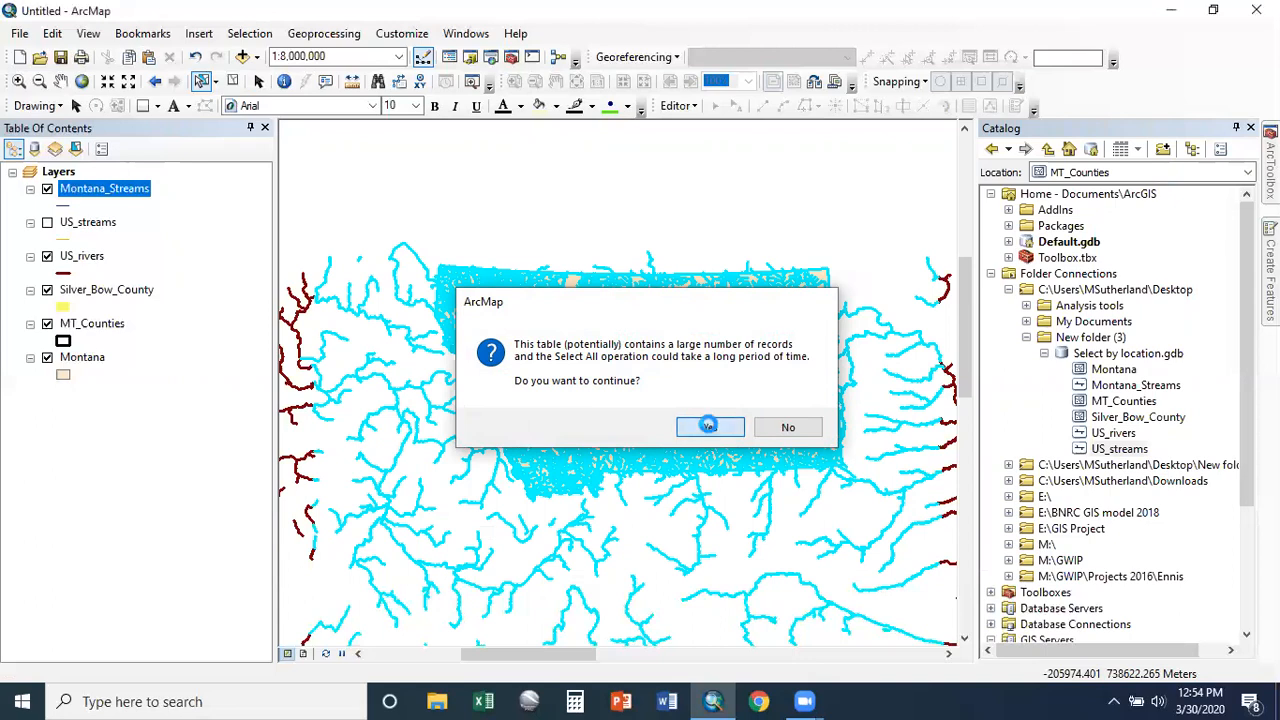
{"action": "left_click", "coordinate": [232, 82]}
Step: Review the settings in Selection Options and close them without making changes
{"action": "left_click", "coordinate": [249, 33]}
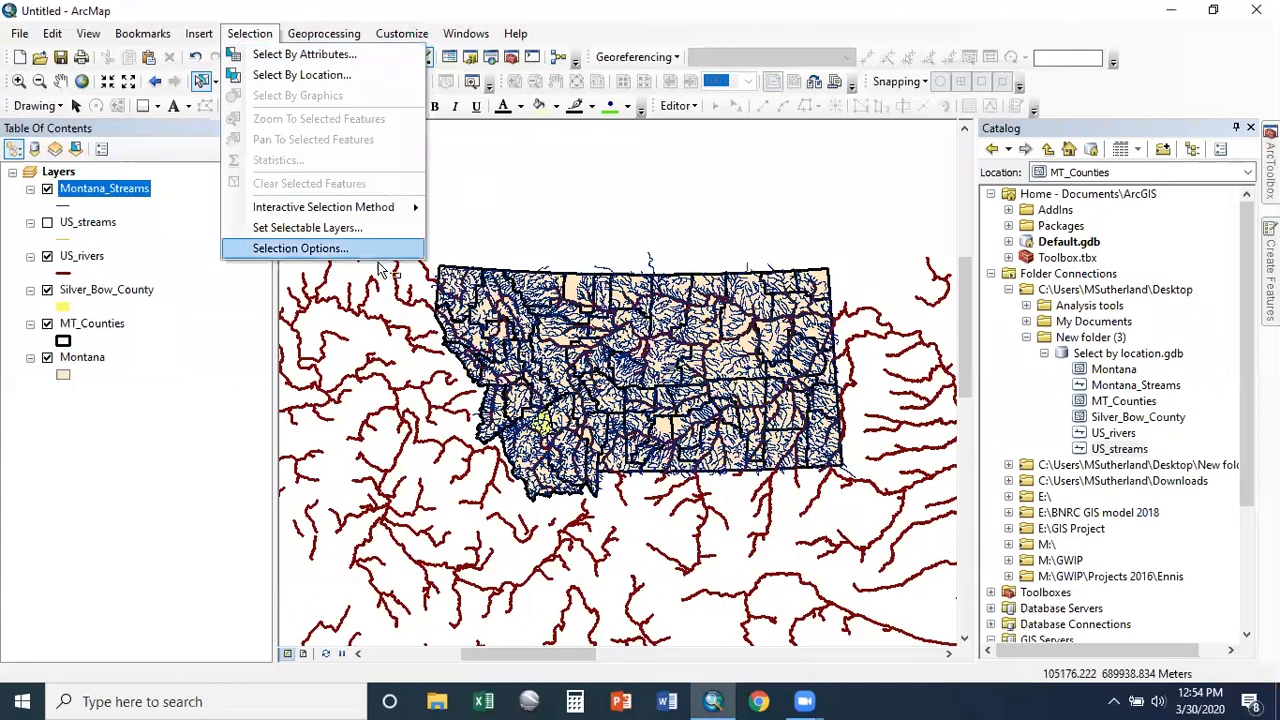
{"action": "left_click", "coordinate": [312, 248]}
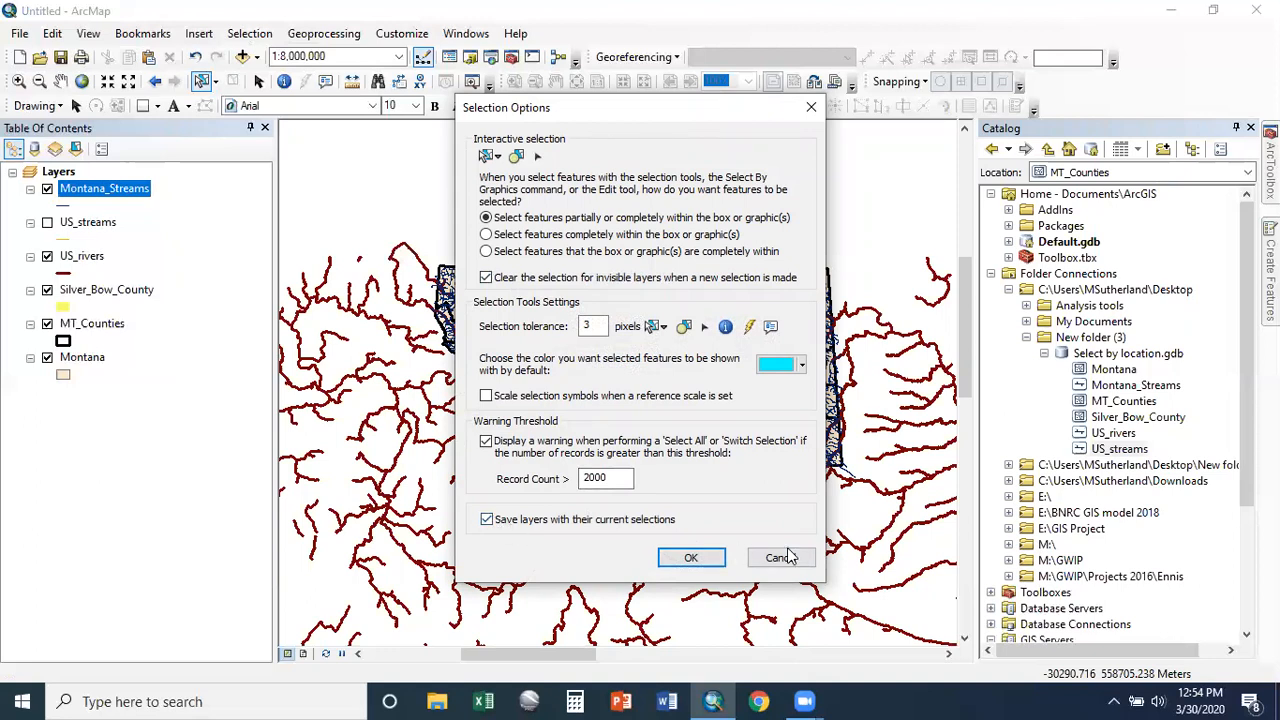
{"action": "left_click", "coordinate": [775, 557]}
Step: Review the Export Data settings for the Montana_Streams layer without exporting anything
{"action": "right_click", "coordinate": [140, 183]}
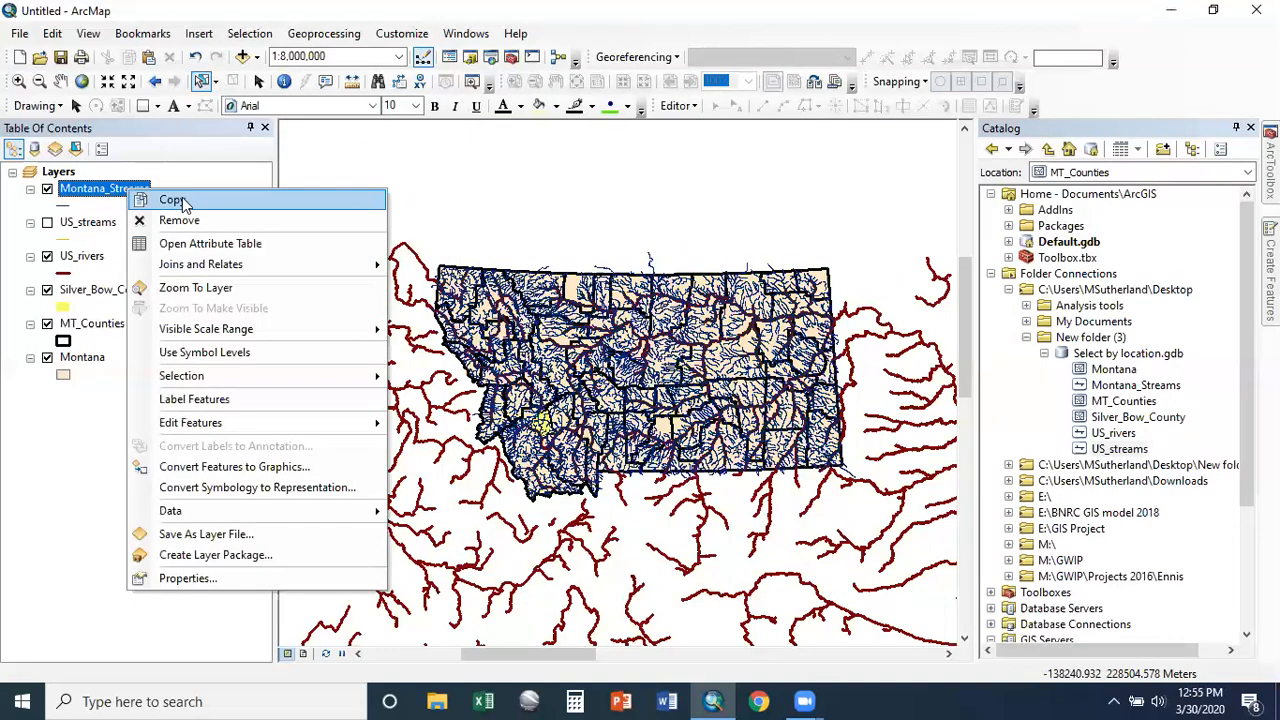
{"action": "mouse_move", "coordinate": [230, 510]}
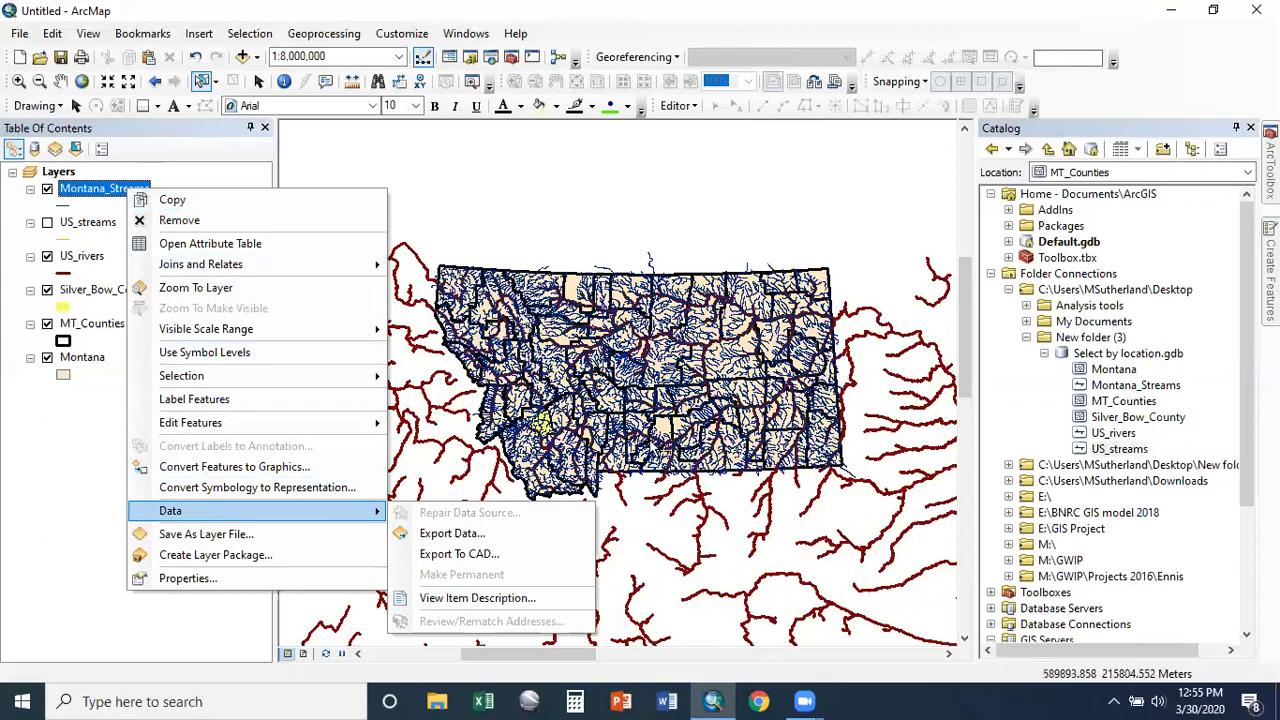
{"action": "left_click", "coordinate": [442, 533]}
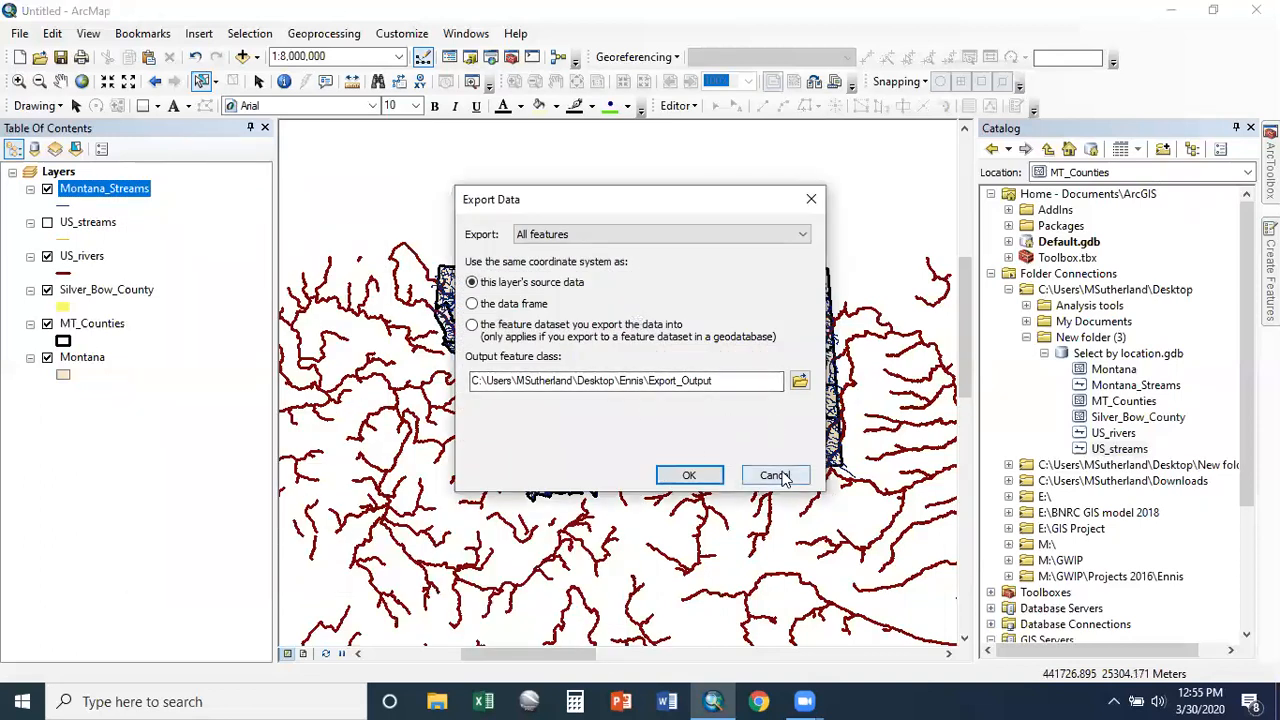
{"action": "left_click", "coordinate": [774, 475]}
Step: Reopen Selection Options to check the warning threshold and the saving of layers with their current selections, keeping the settings
{"action": "left_click", "coordinate": [249, 33]}
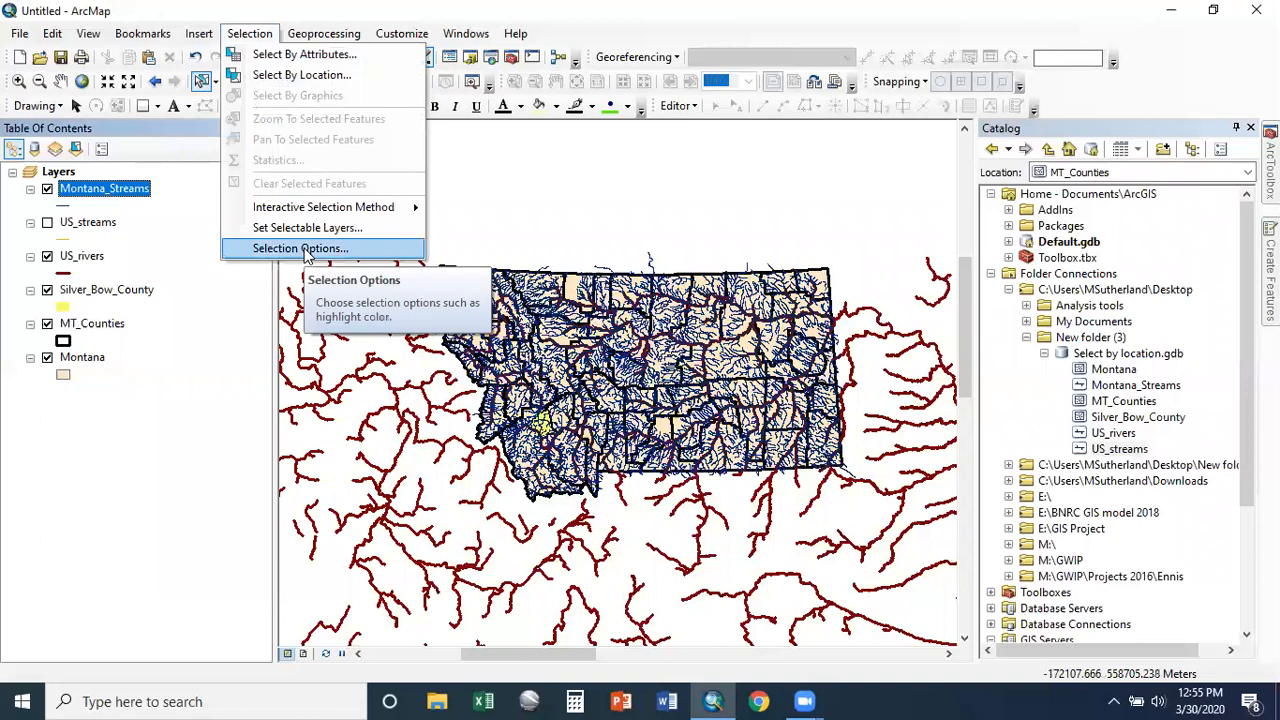
{"action": "left_click", "coordinate": [305, 250]}
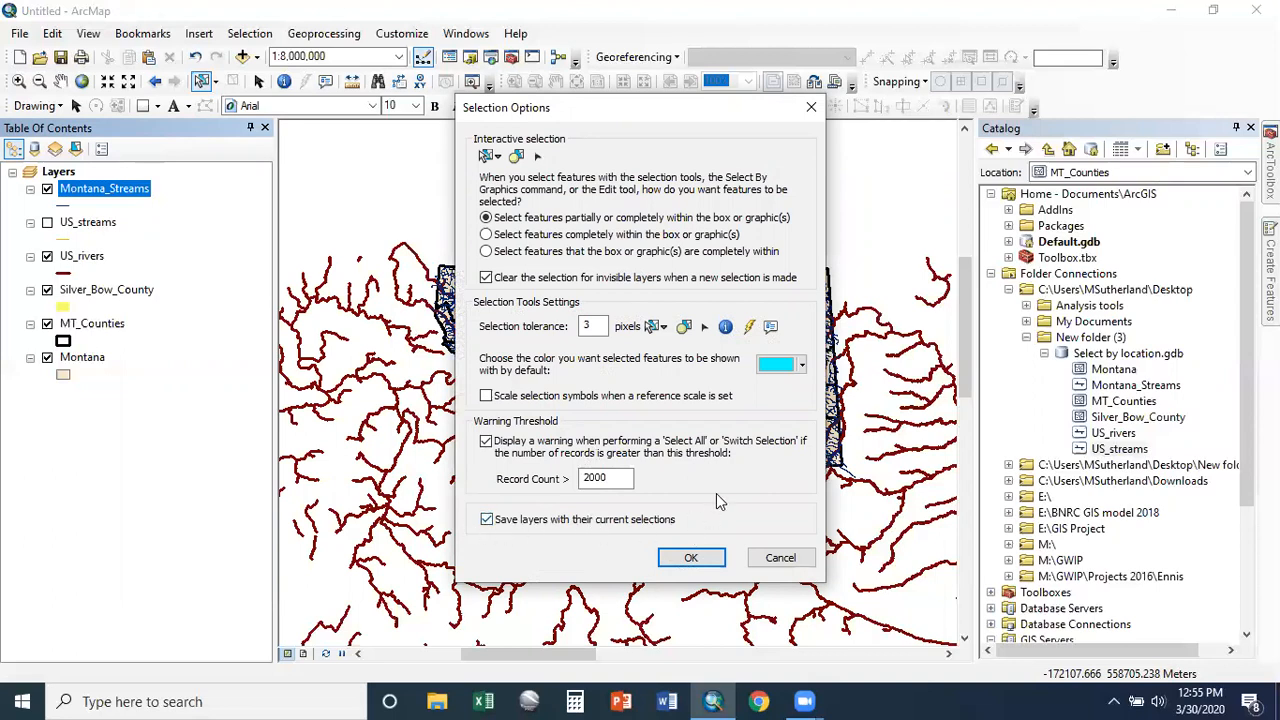
{"action": "left_click", "coordinate": [692, 557]}
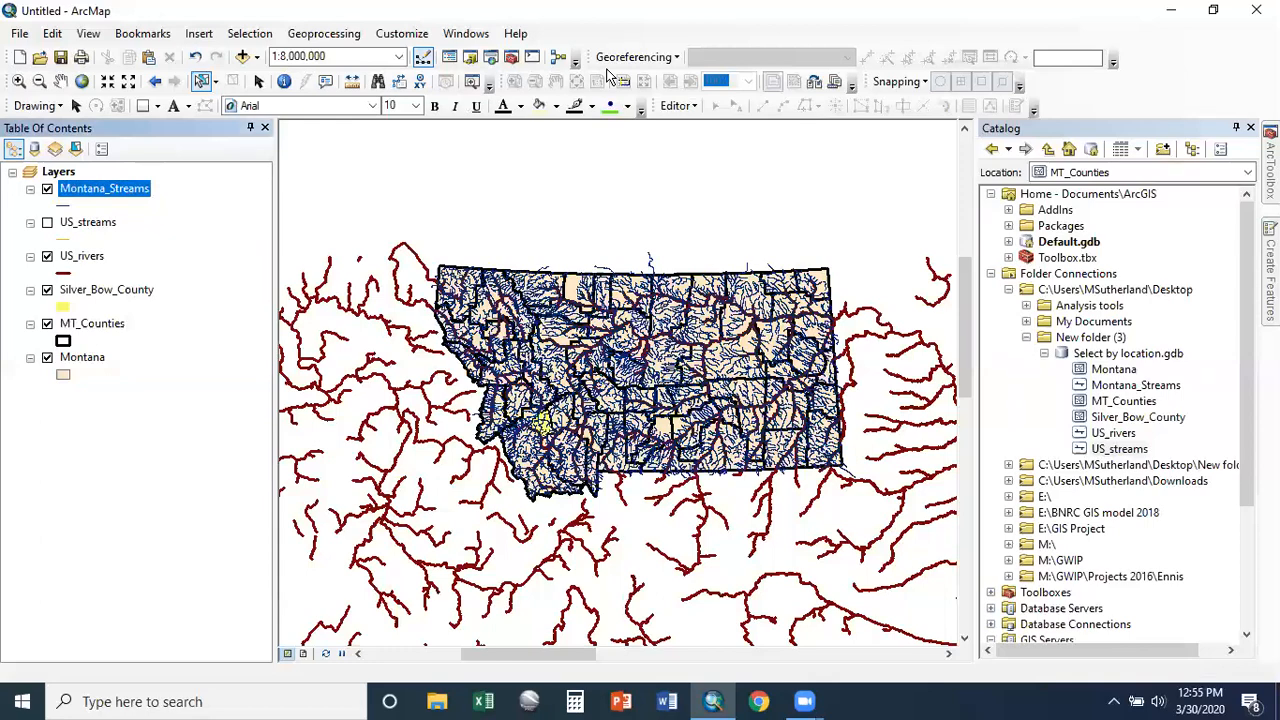
{"action": "key", "text": "alt+h"}
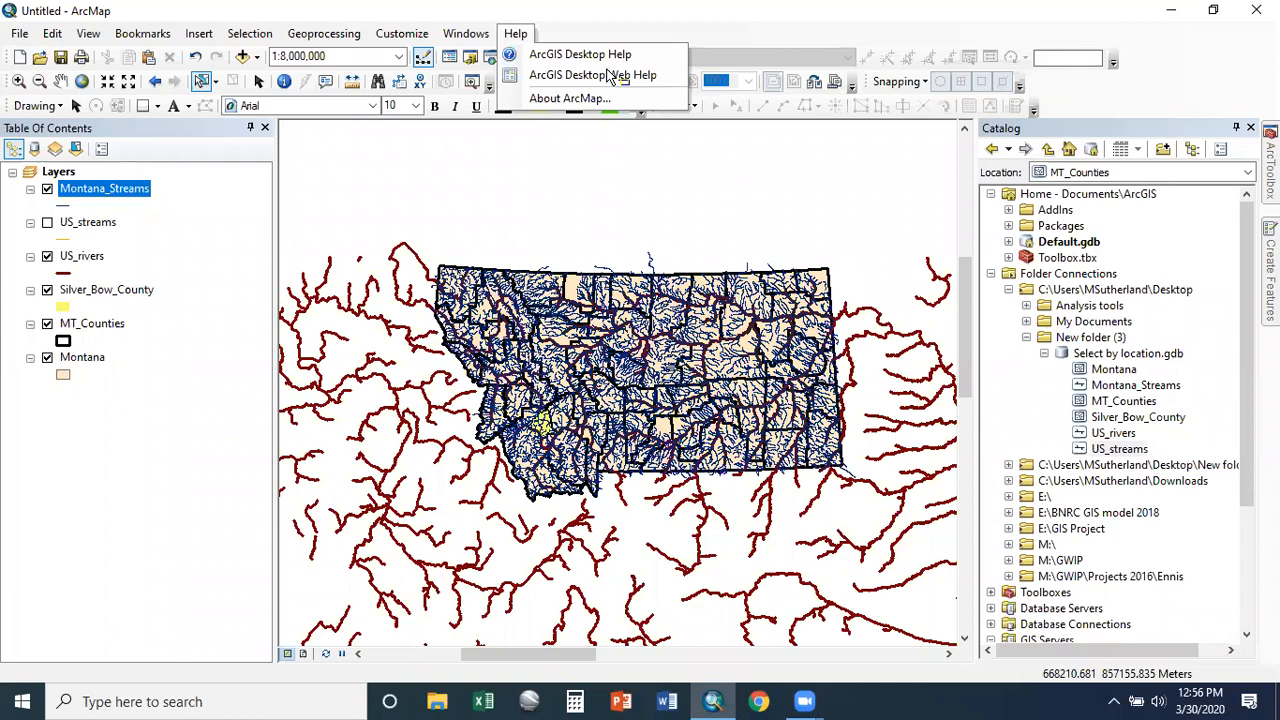
Step: Set the interactive selection method to Create New Selection and box-select the features over southeastern Montana
{"action": "left_click", "coordinate": [249, 33]}
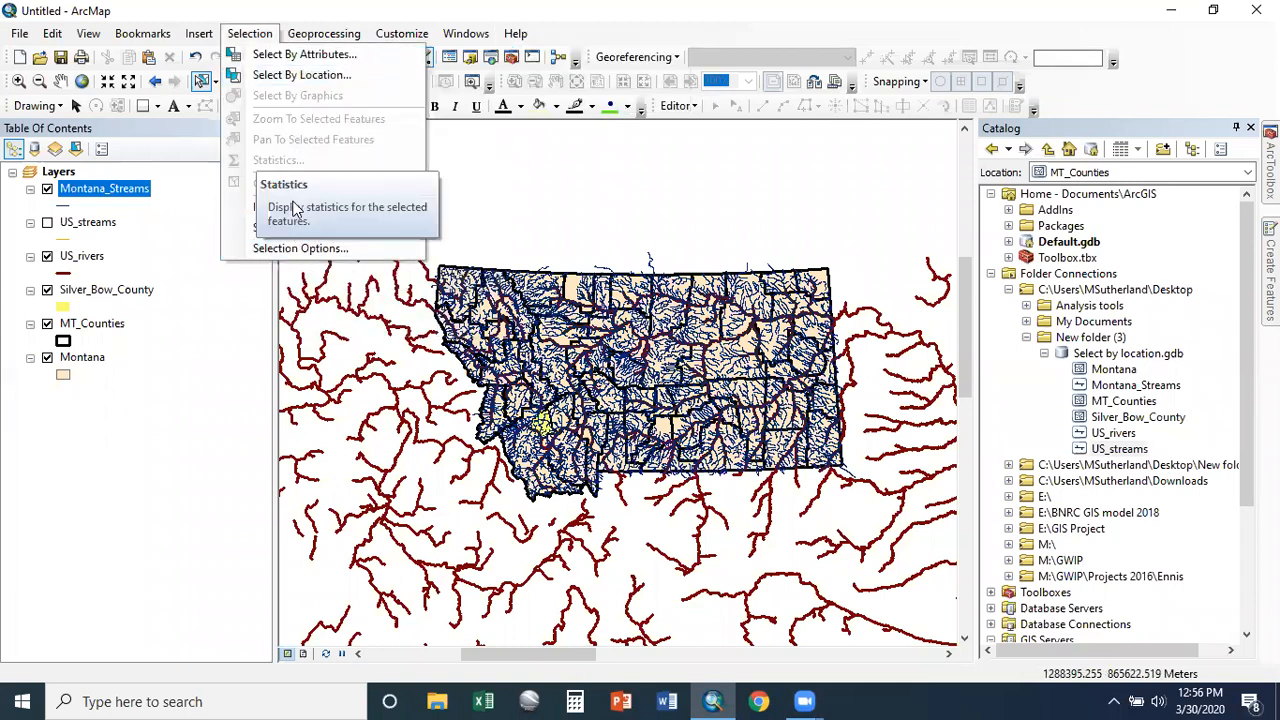
{"action": "mouse_move", "coordinate": [322, 213]}
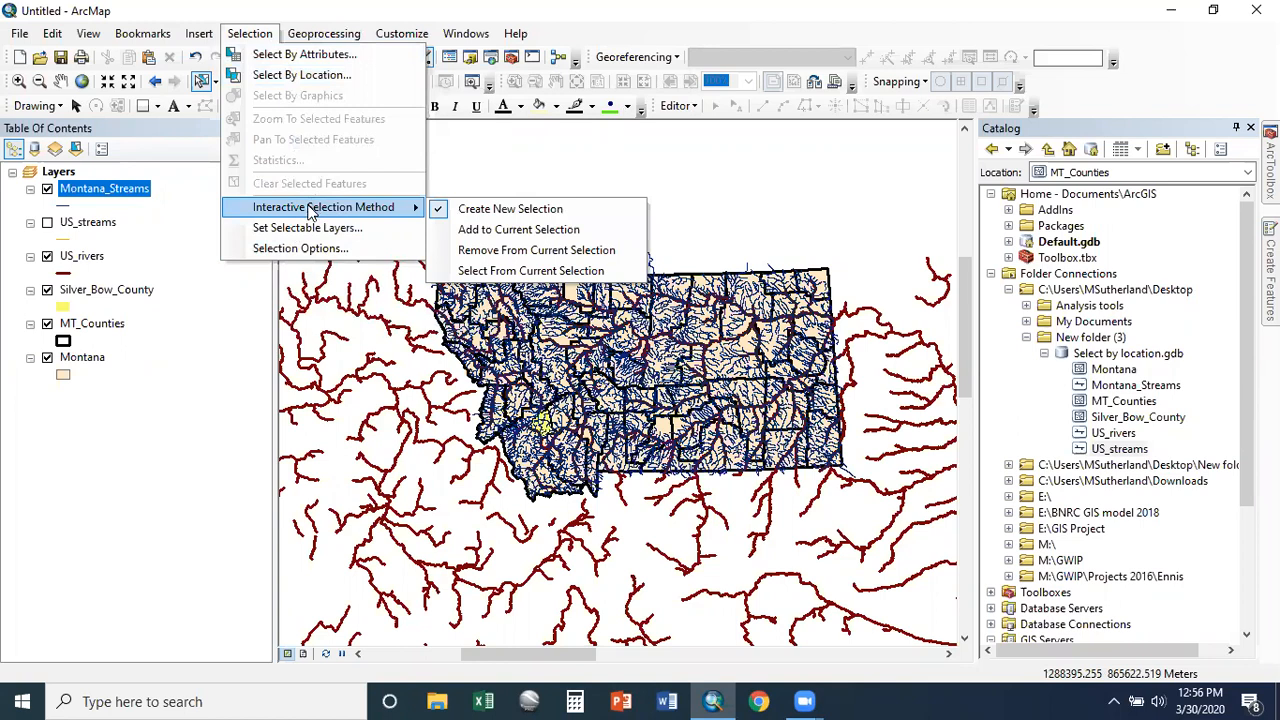
{"action": "left_click", "coordinate": [509, 212]}
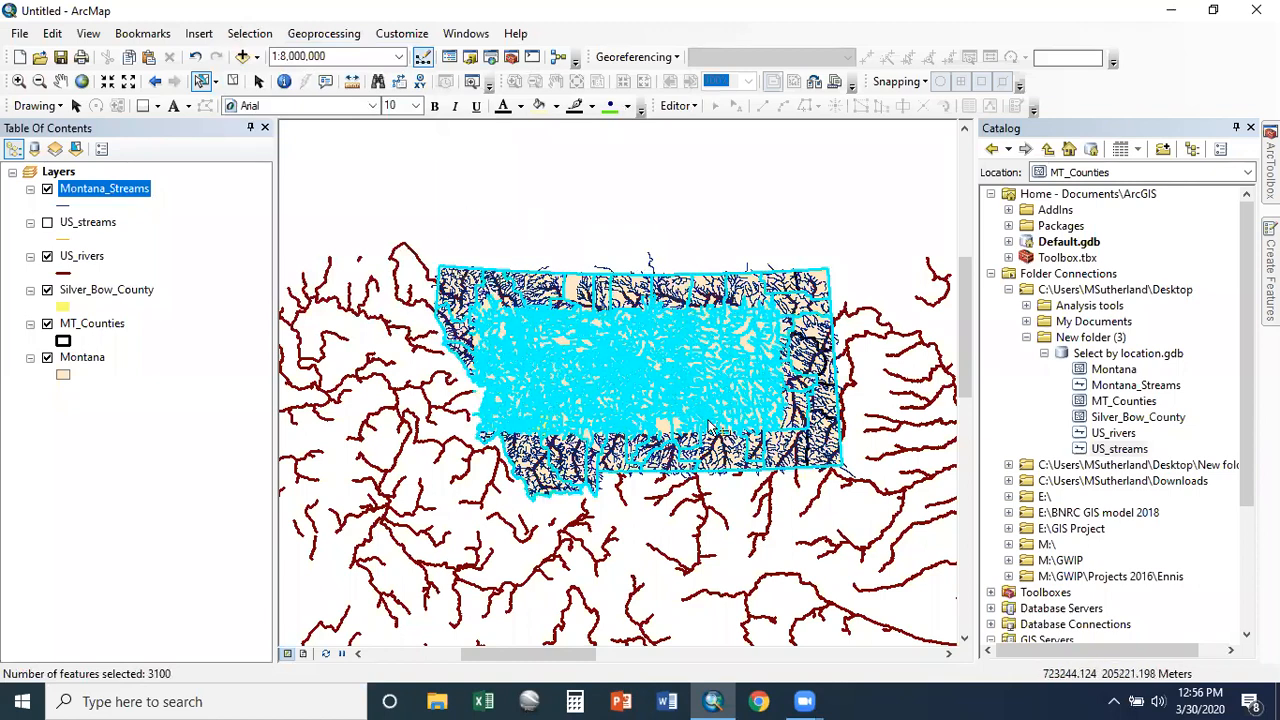
{"action": "left_click_drag", "start_coordinate": [618, 358], "coordinate": [860, 500]}
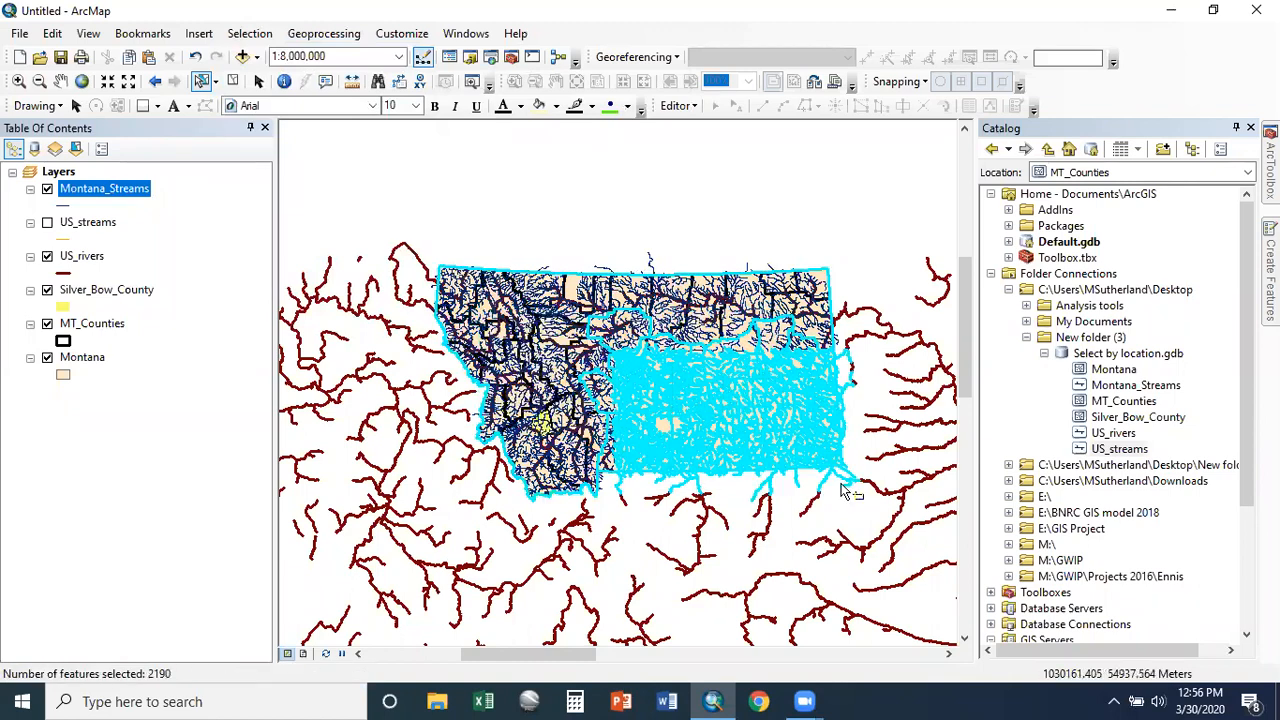
Step: Switch the interactive selection method to Add to Current Selection and box-select the features along and beyond Montana's southwestern border
{"action": "left_click", "coordinate": [249, 33]}
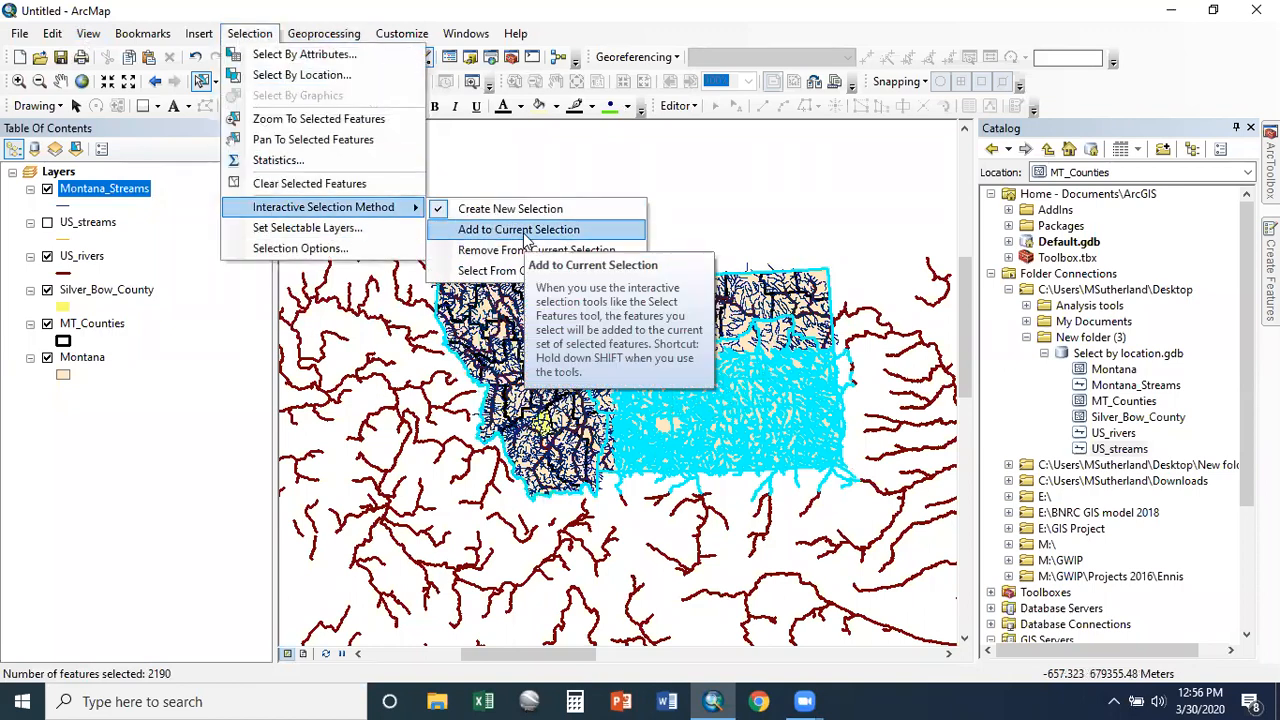
{"action": "left_click", "coordinate": [525, 233]}
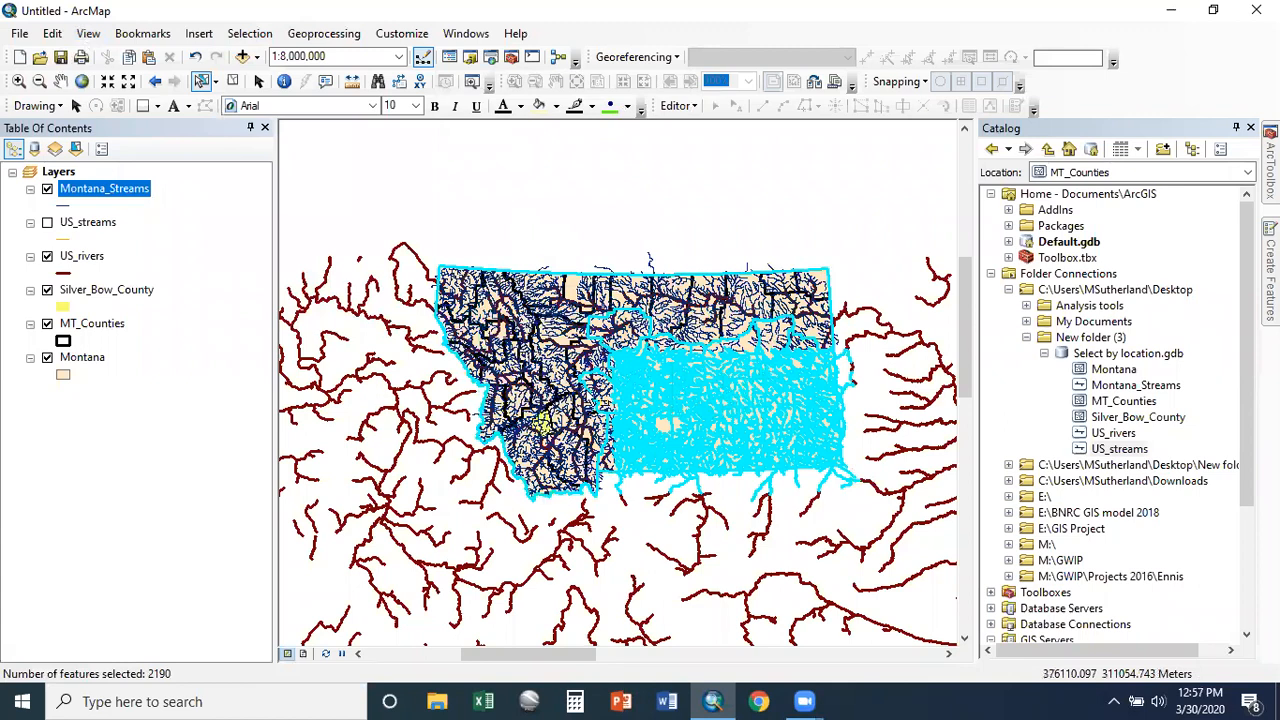
{"action": "left_click_drag", "start_coordinate": [323, 311], "coordinate": [633, 581]}
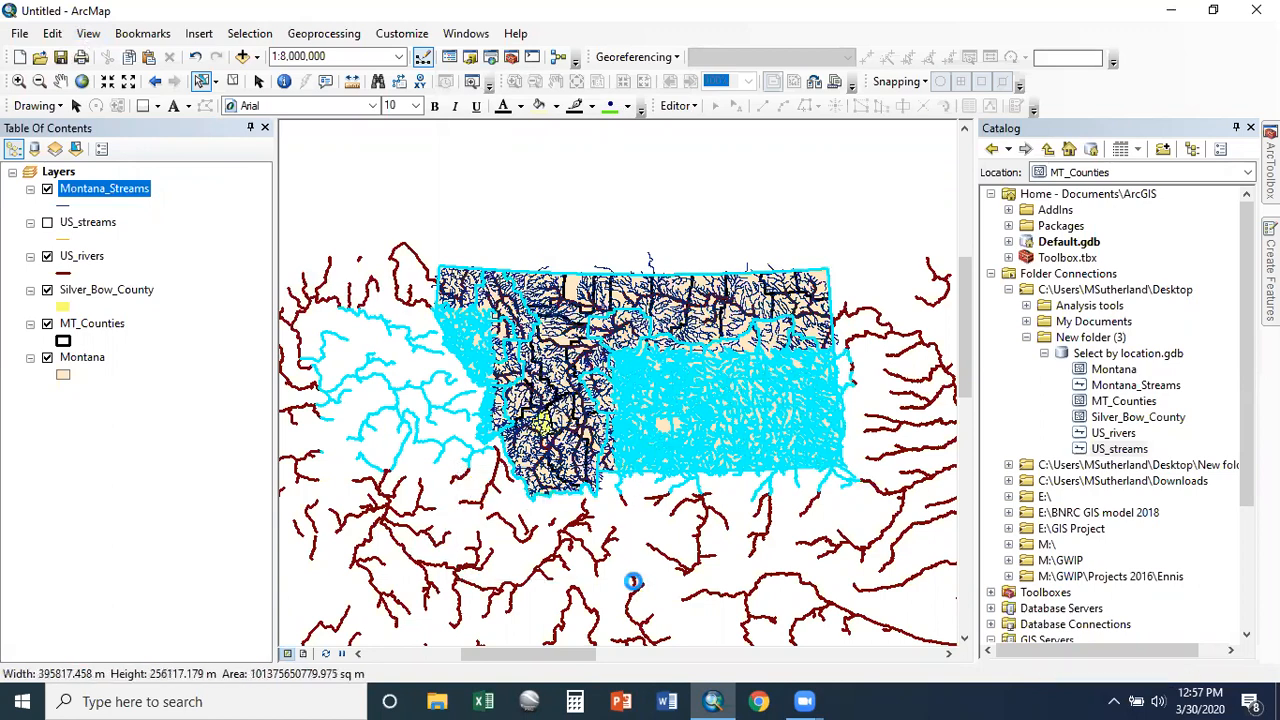
Step: Use Remove From Current Selection to deselect a block of features in southeastern Montana and another along the western border
{"action": "left_click", "coordinate": [250, 33]}
{"action": "mouse_move", "coordinate": [313, 206]}
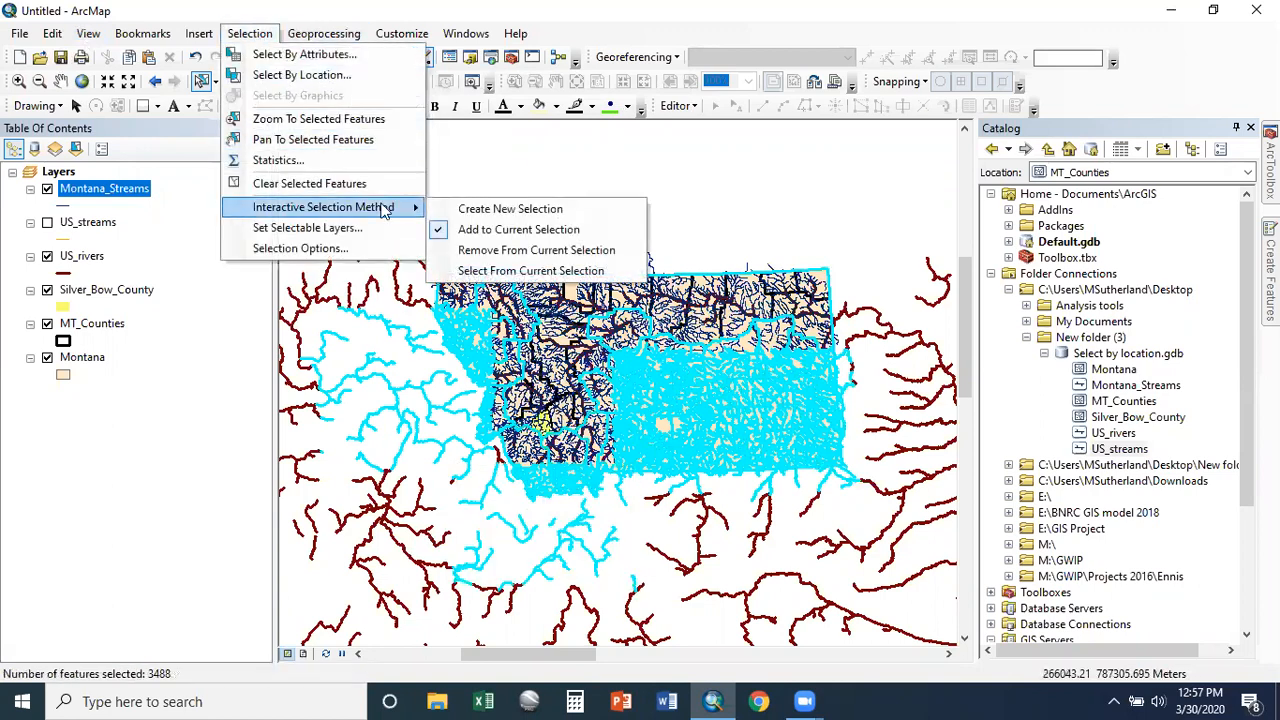
{"action": "left_click", "coordinate": [507, 252]}
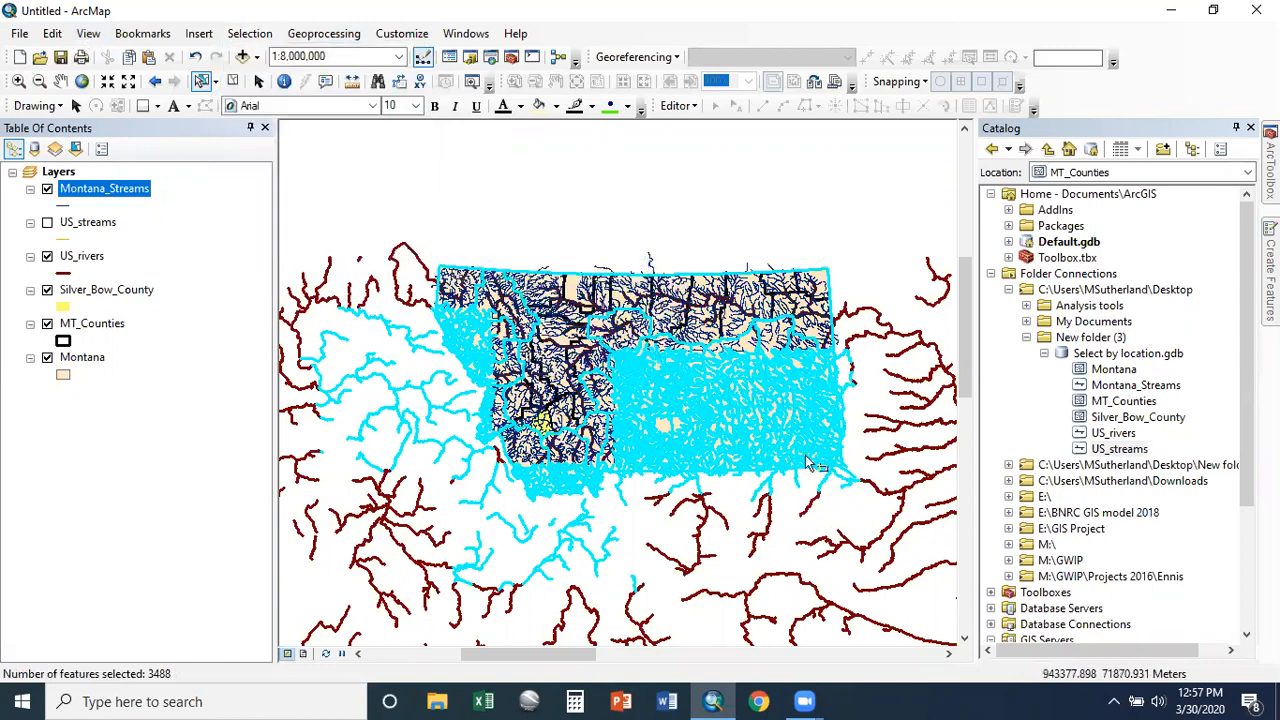
{"action": "left_click_drag", "start_coordinate": [688, 422], "coordinate": [778, 462]}
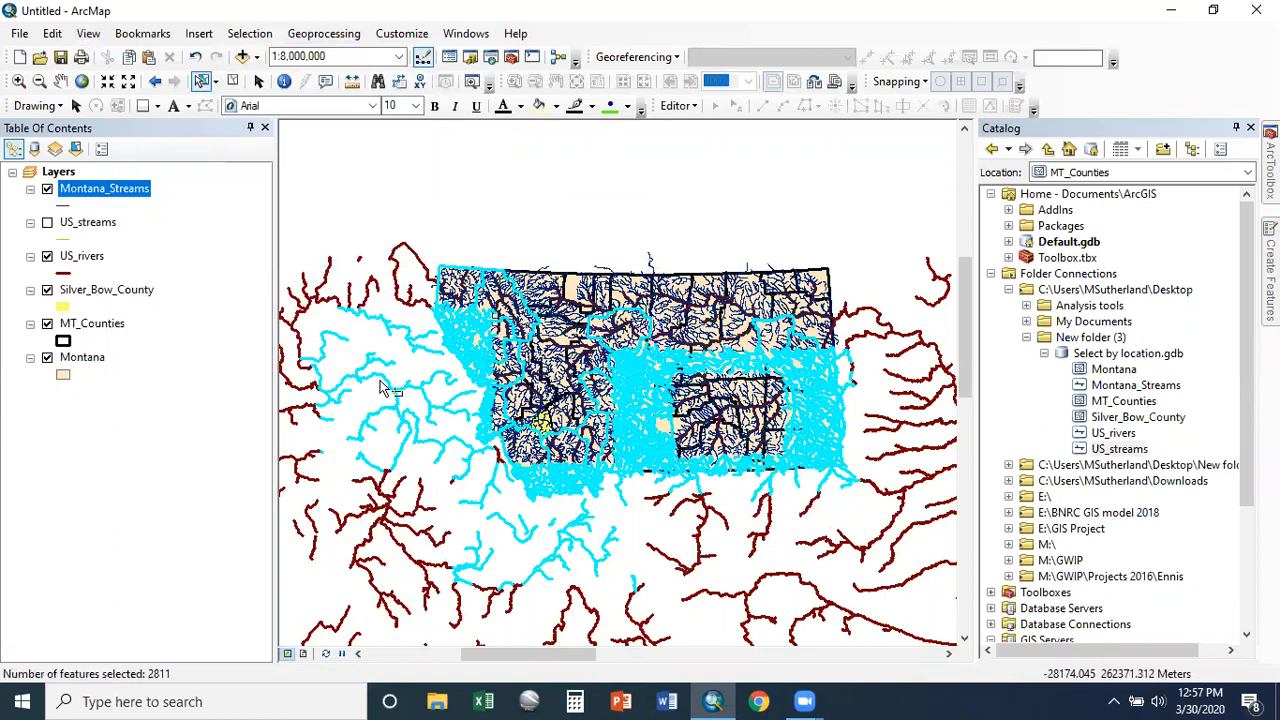
{"action": "left_click_drag", "start_coordinate": [398, 329], "coordinate": [472, 402]}
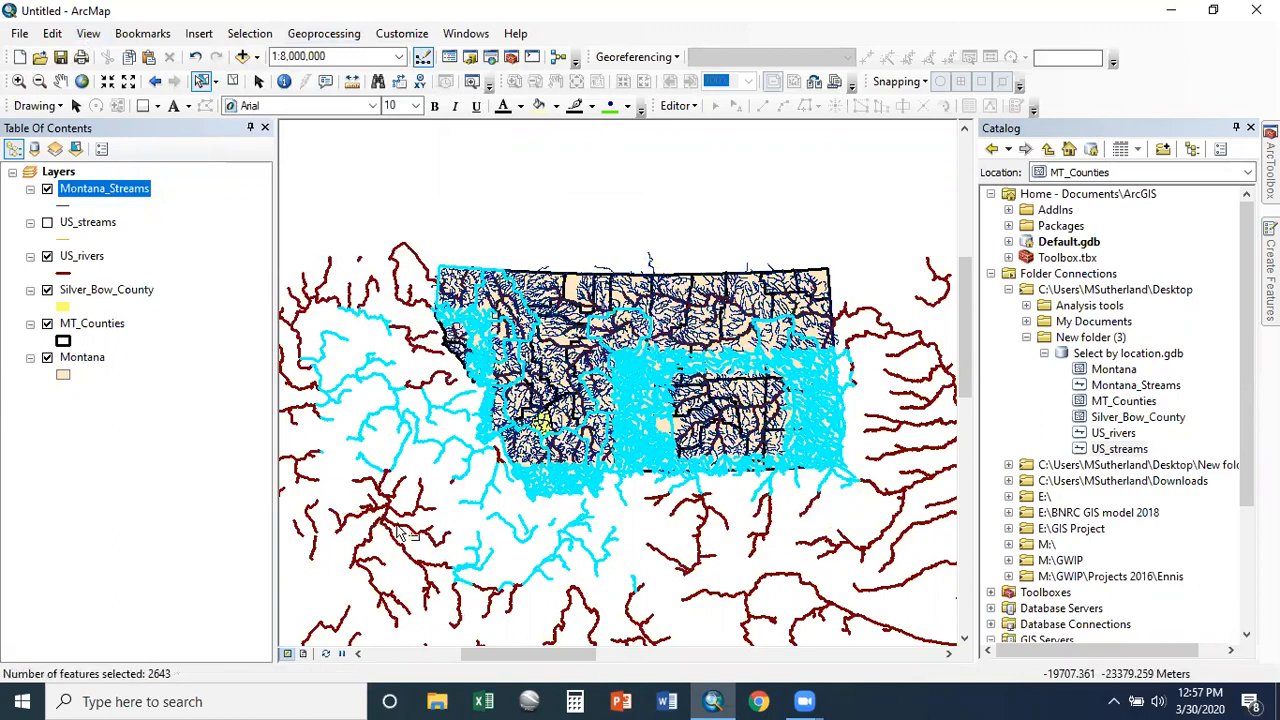
Step: Switch the interactive selection method to Select From Current Selection and draw a selection box over southwestern Montana
{"action": "left_click", "coordinate": [252, 33]}
{"action": "mouse_move", "coordinate": [336, 208]}
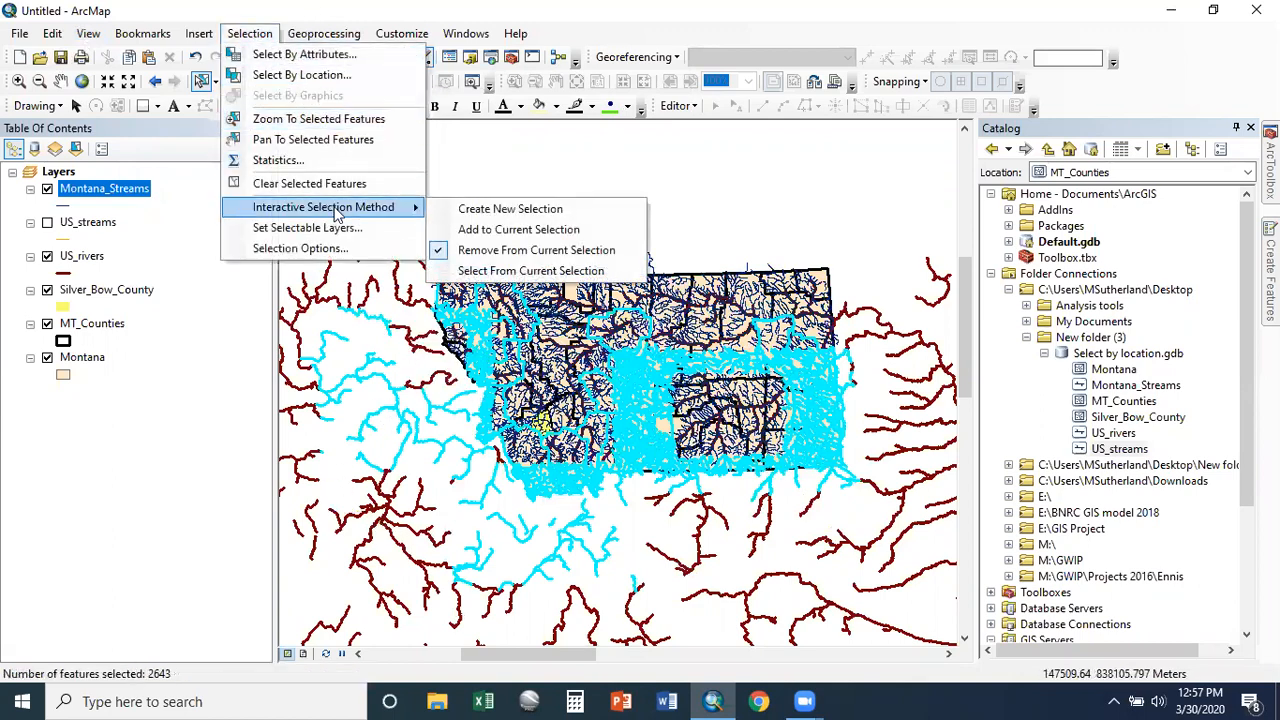
{"action": "left_click", "coordinate": [523, 272]}
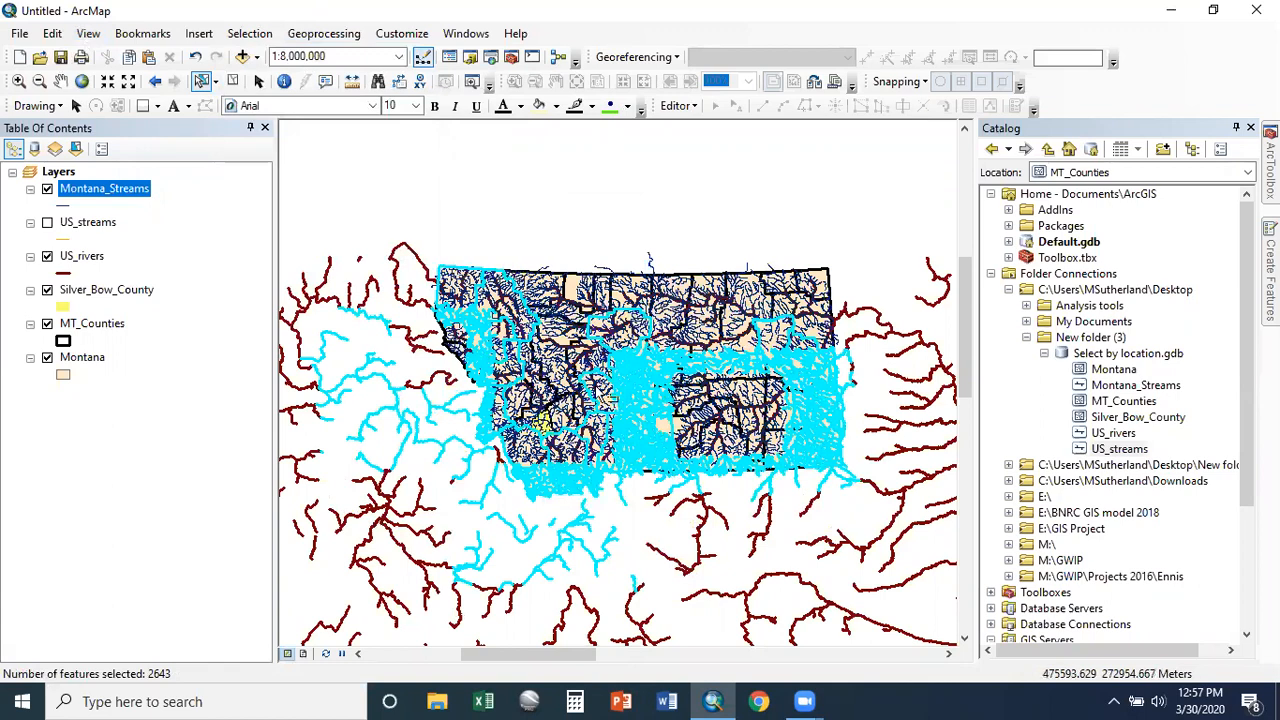
{"action": "left_click_drag", "start_coordinate": [515, 340], "coordinate": [600, 452]}
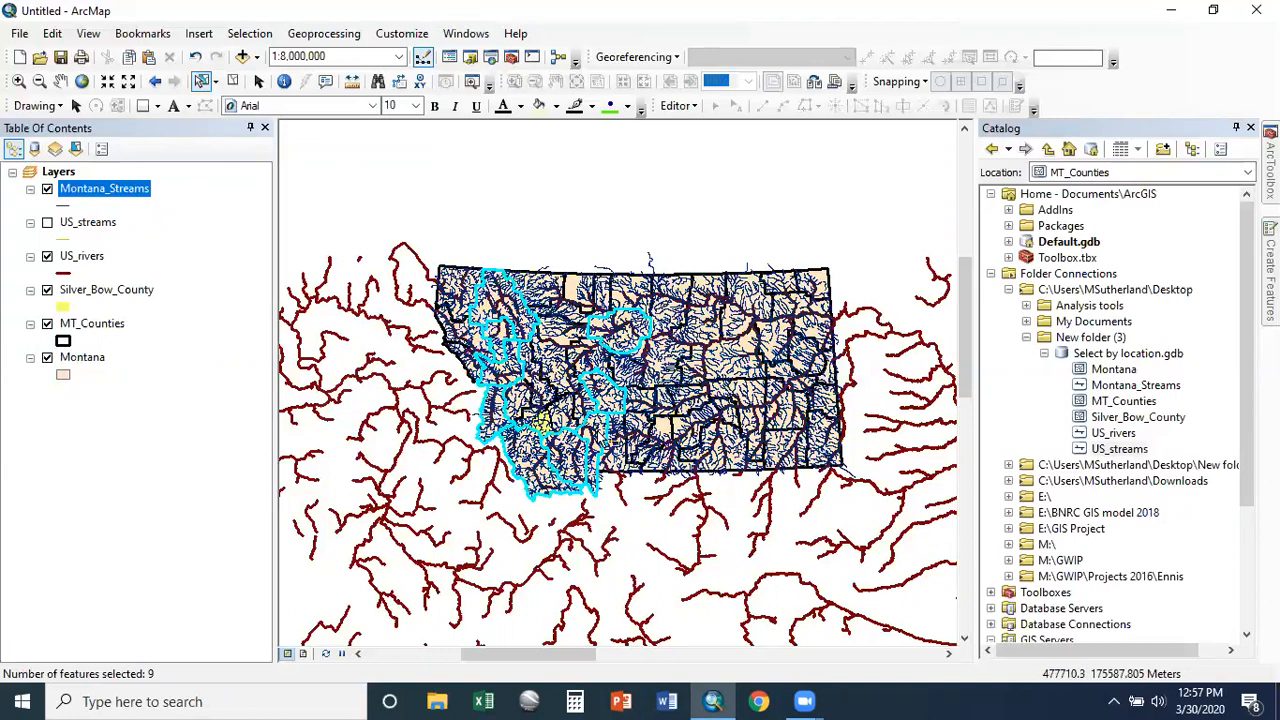
Step: Open Select By Location and review the available selection methods, keeping "select features from"
{"action": "left_click", "coordinate": [249, 33]}
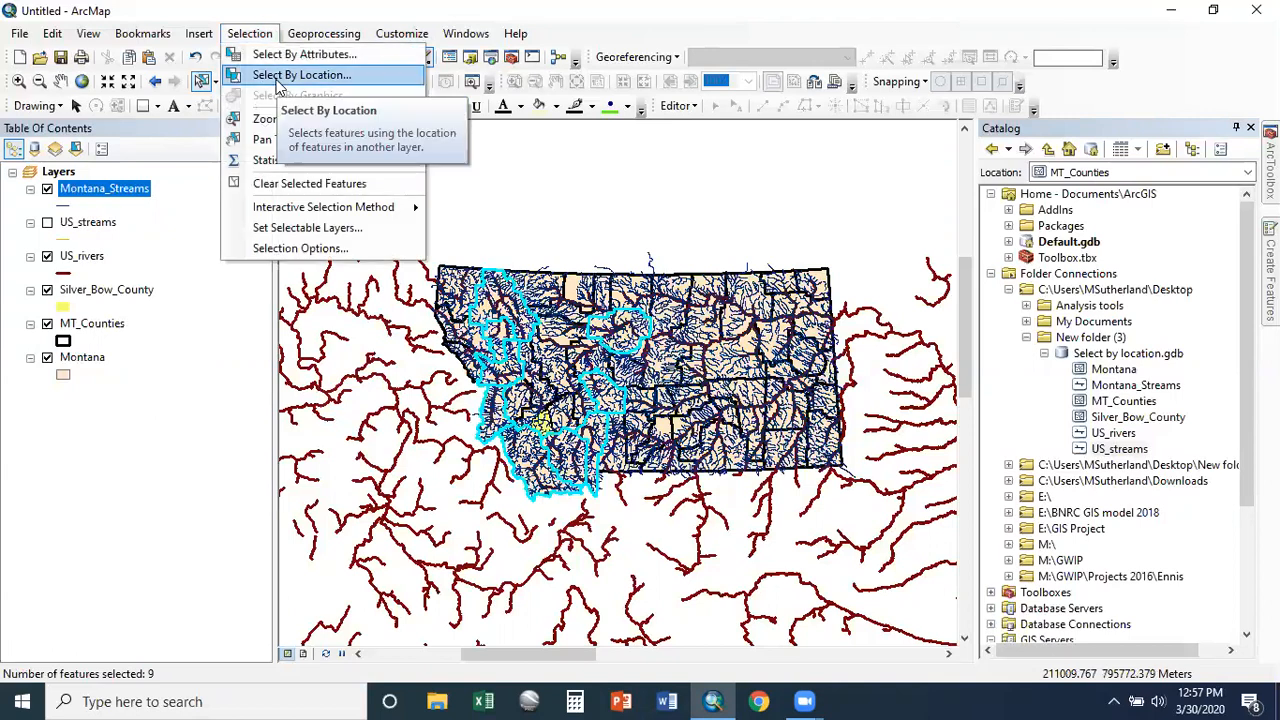
{"action": "left_click", "coordinate": [280, 80]}
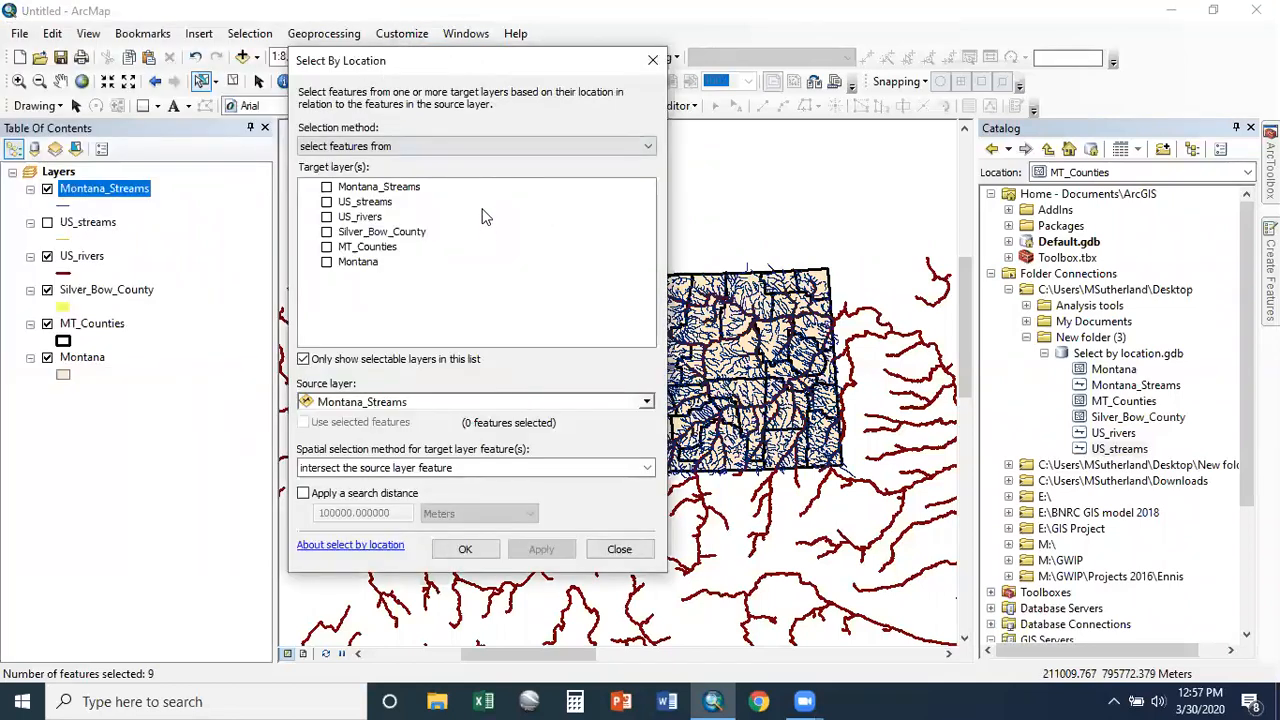
{"action": "left_click", "coordinate": [386, 147]}
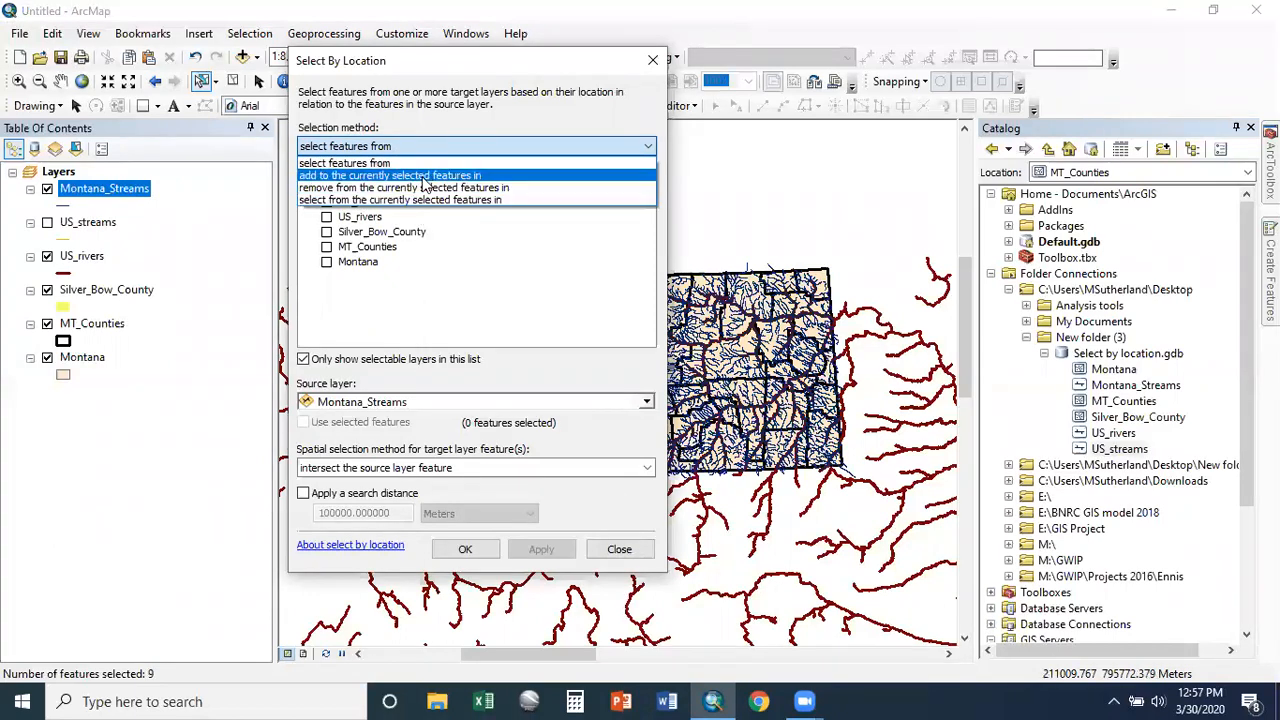
{"action": "left_click", "coordinate": [429, 144]}
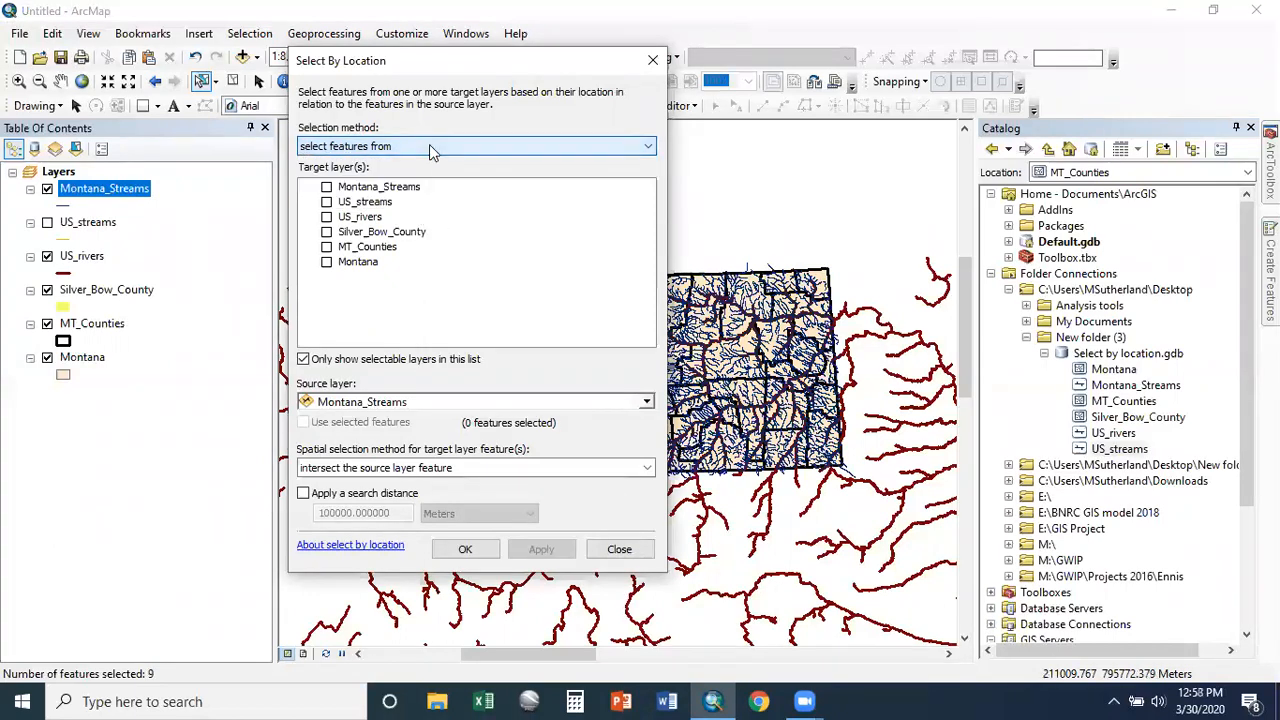
Step: Choose Montana_Streams as the target layer and keep "select features from" as the selection method
{"action": "left_click", "coordinate": [326, 187]}
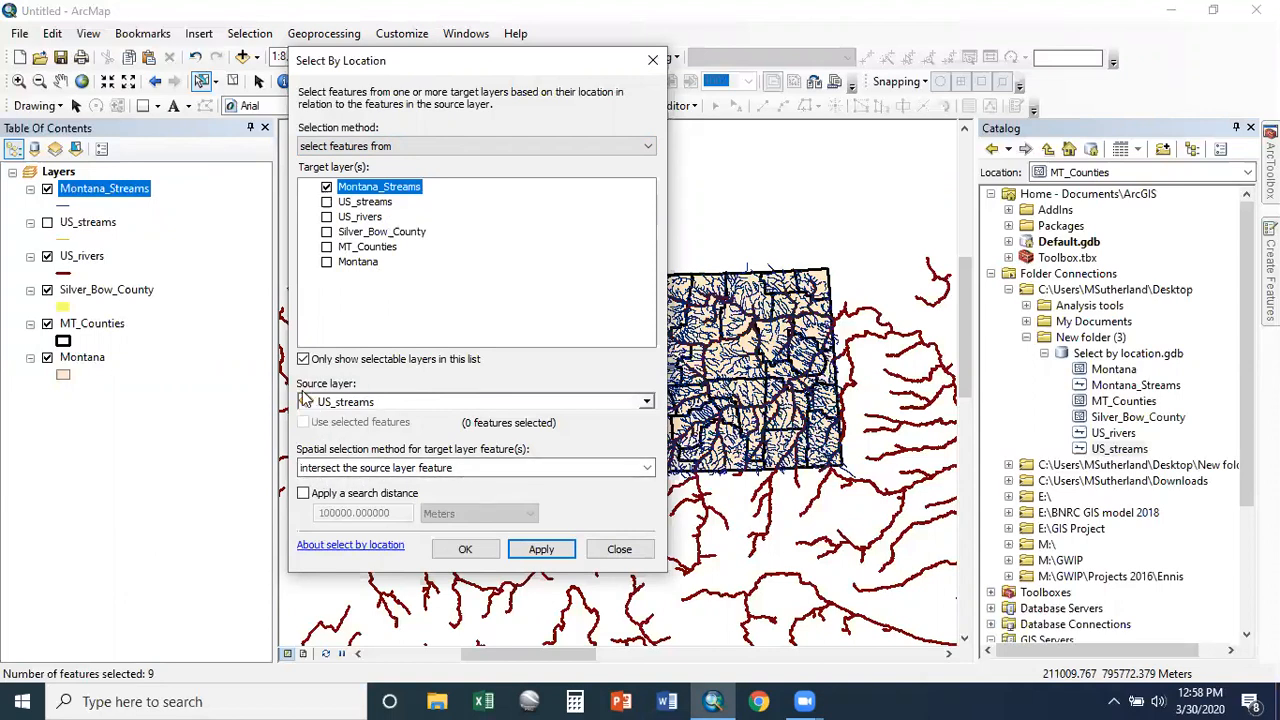
{"action": "left_click", "coordinate": [420, 468]}
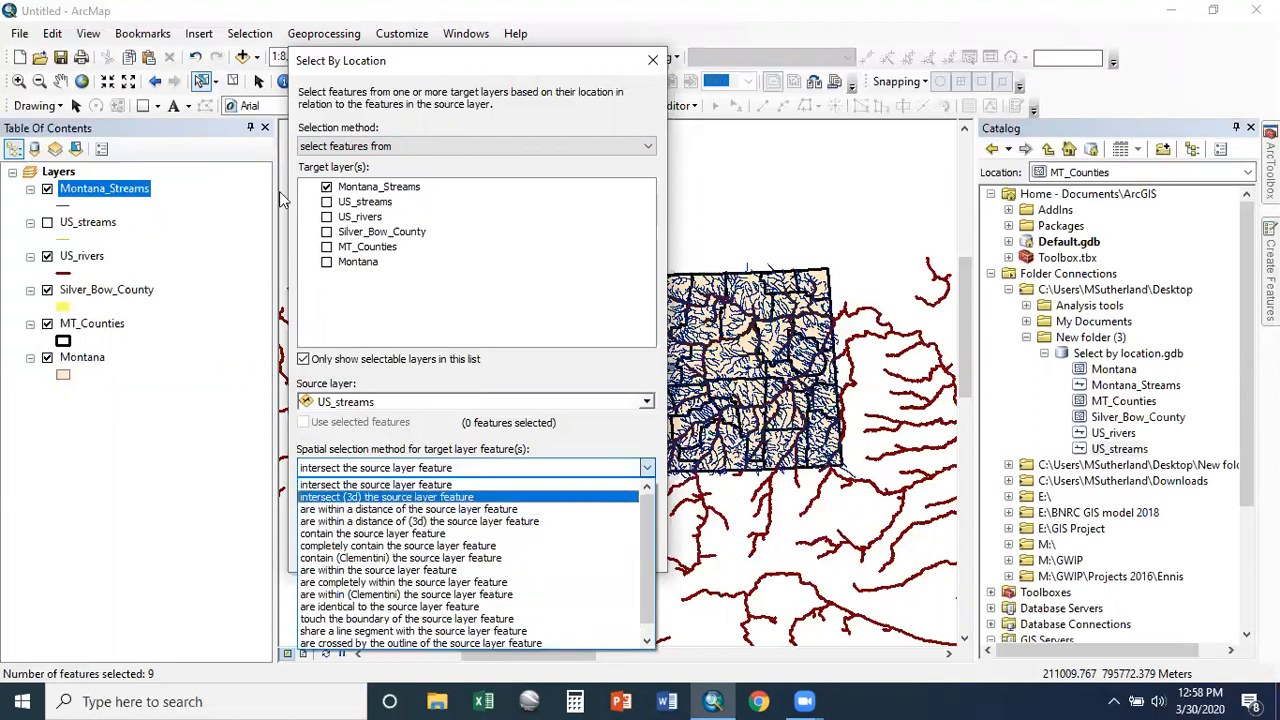
{"action": "left_click", "coordinate": [395, 156]}
{"action": "left_click", "coordinate": [454, 187]}
{"action": "left_click", "coordinate": [417, 144]}
{"action": "left_click", "coordinate": [423, 163]}
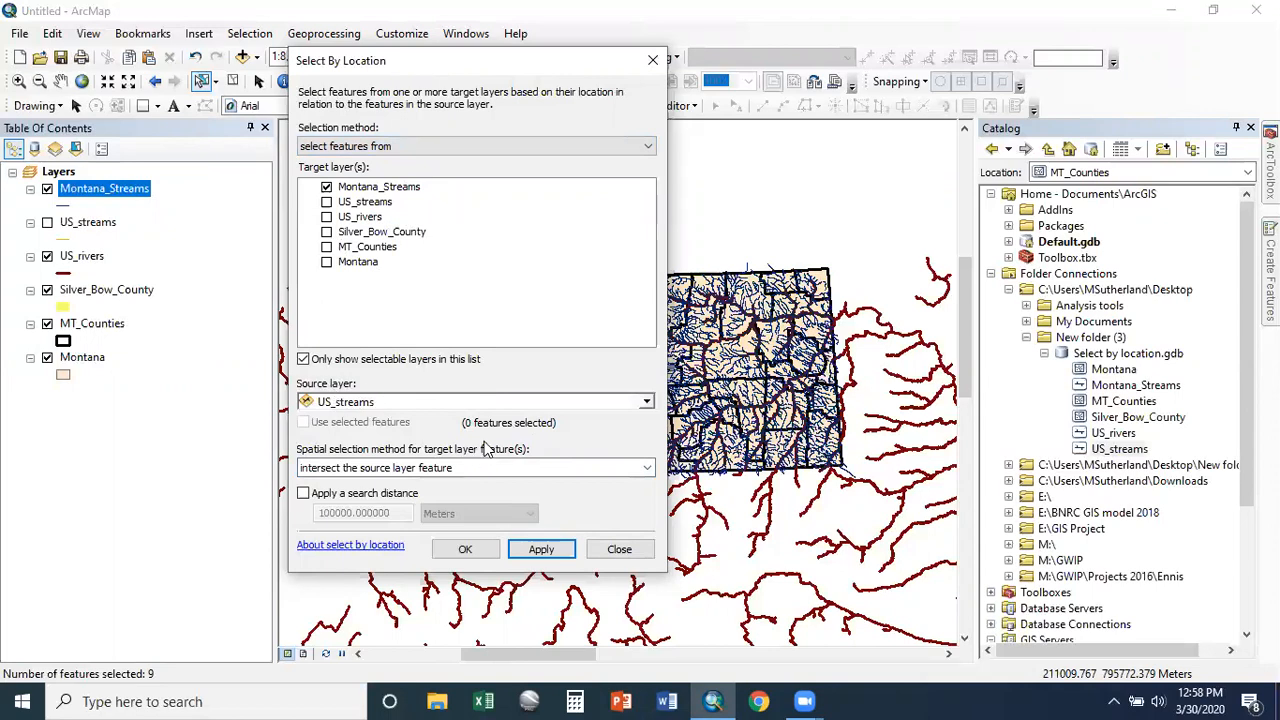
Step: Set the spatial selection method to "are within a distance of the source layer feature" and review the other methods
{"action": "left_click", "coordinate": [545, 468]}
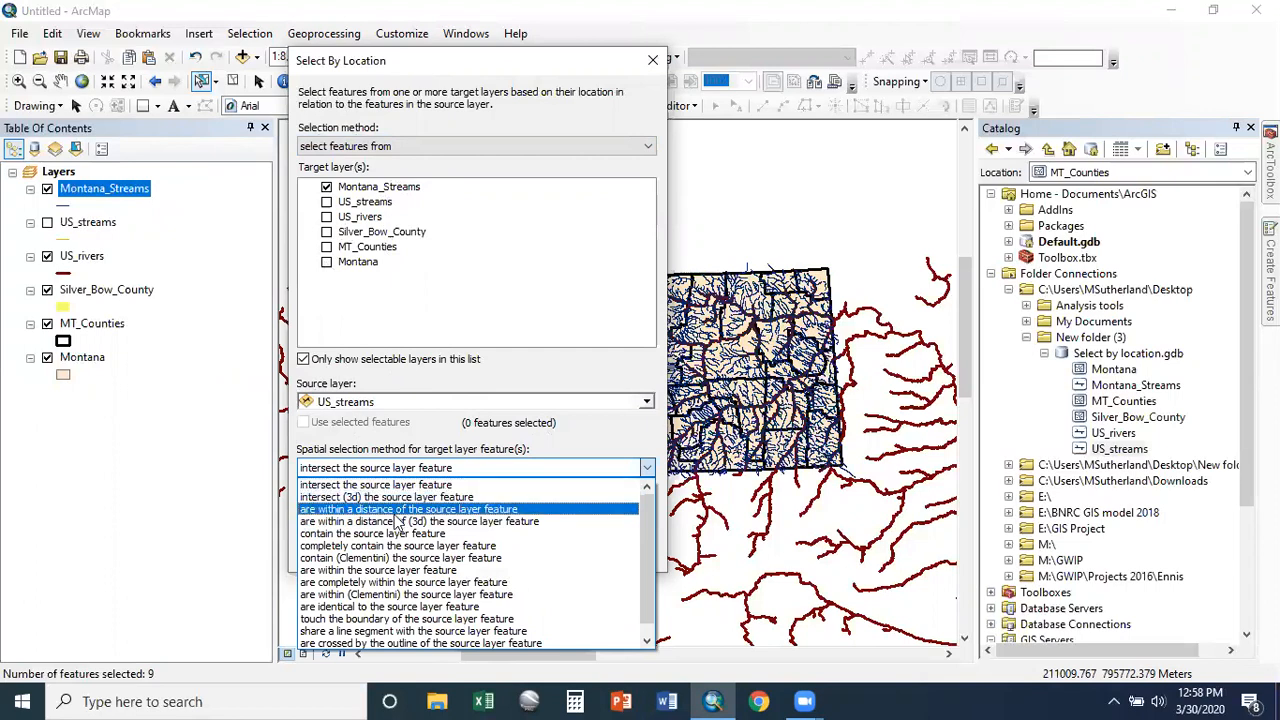
{"action": "left_click", "coordinate": [429, 509]}
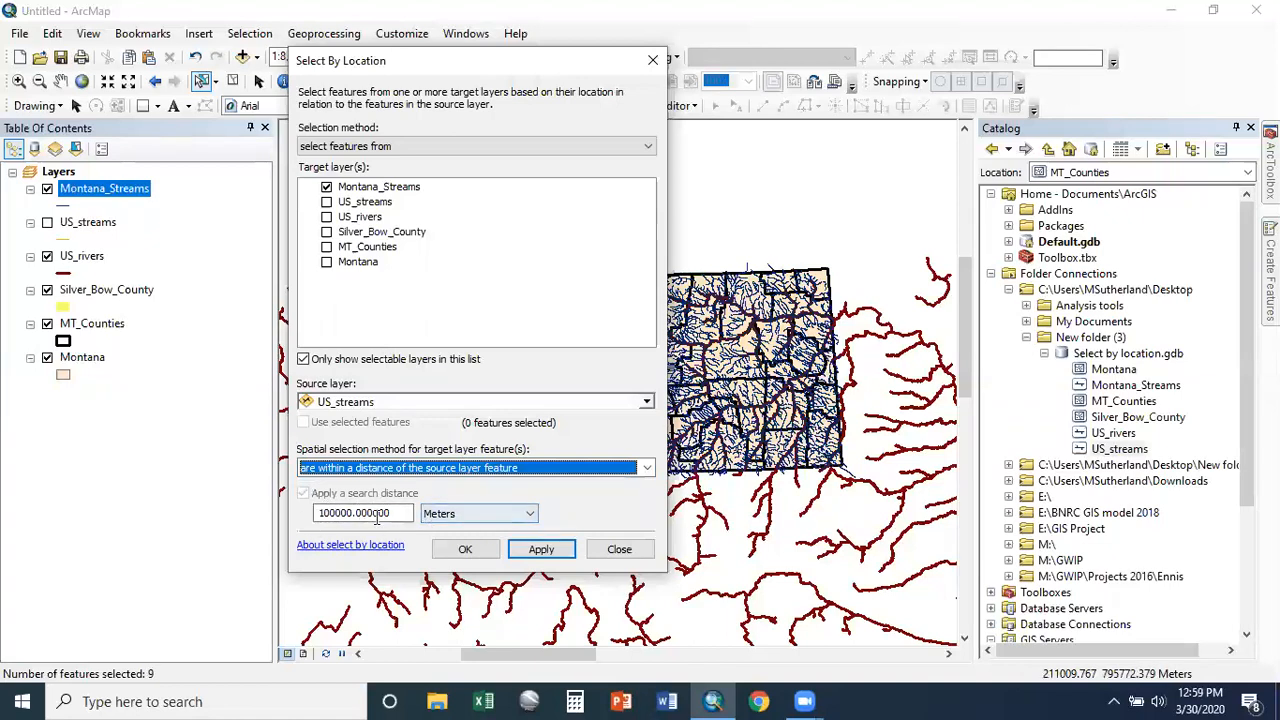
{"action": "left_click", "coordinate": [476, 472]}
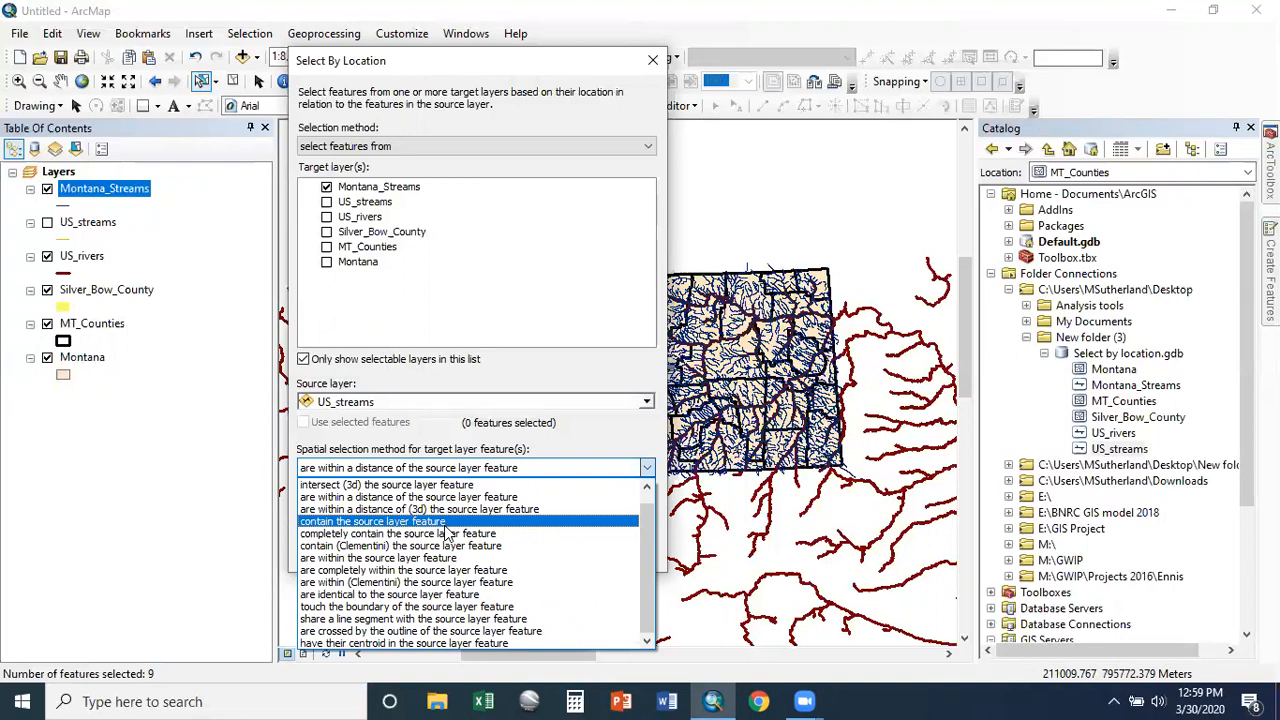
Step: Replace Montana_Streams with Montana as the target layer, keep US_streams as the source, and review the spatial selection methods
{"action": "left_click", "coordinate": [326, 187]}
{"action": "left_click", "coordinate": [326, 187]}
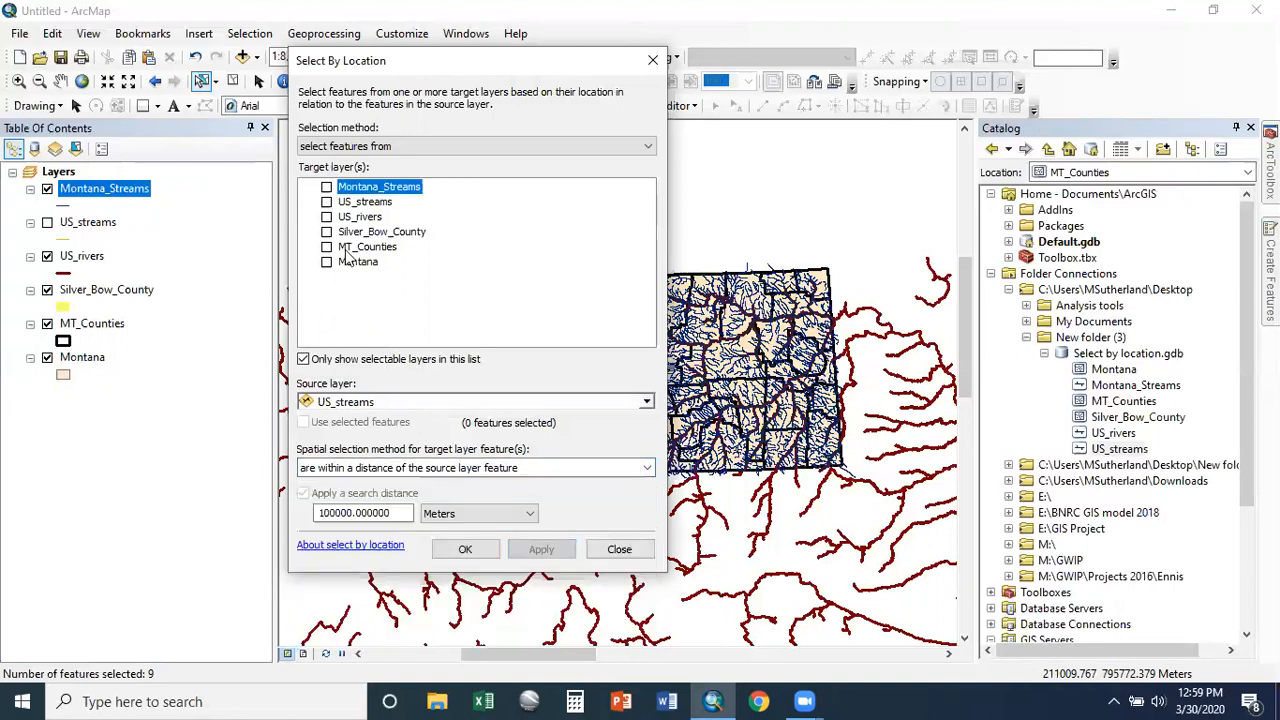
{"action": "left_click", "coordinate": [326, 261]}
{"action": "left_click", "coordinate": [392, 403]}
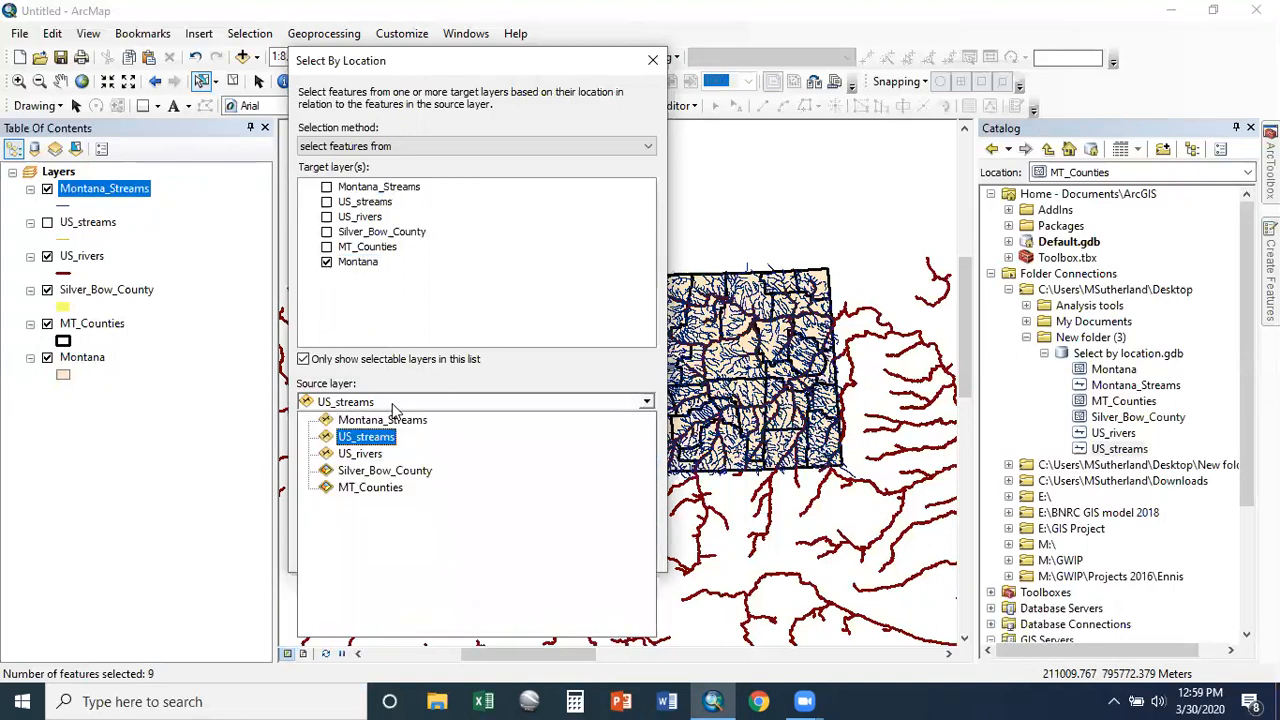
{"action": "left_click", "coordinate": [392, 403]}
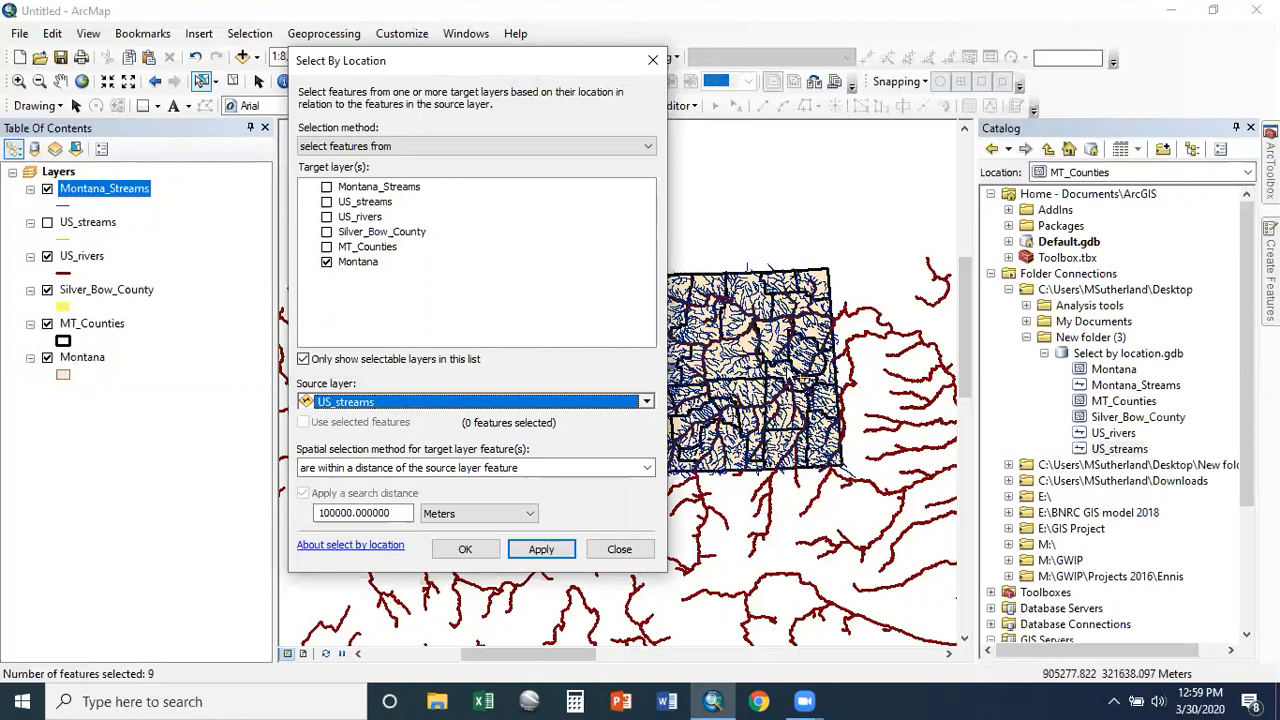
{"action": "left_click", "coordinate": [397, 468]}
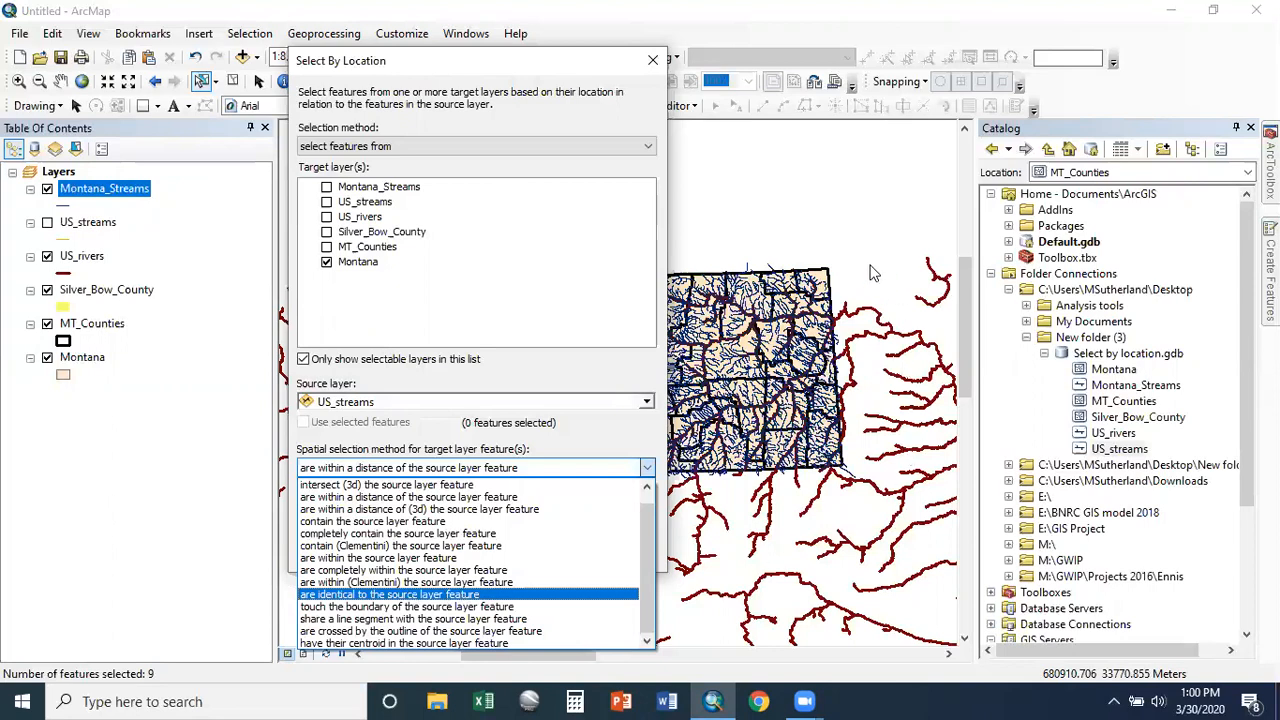
{"action": "left_click", "coordinate": [577, 64]}
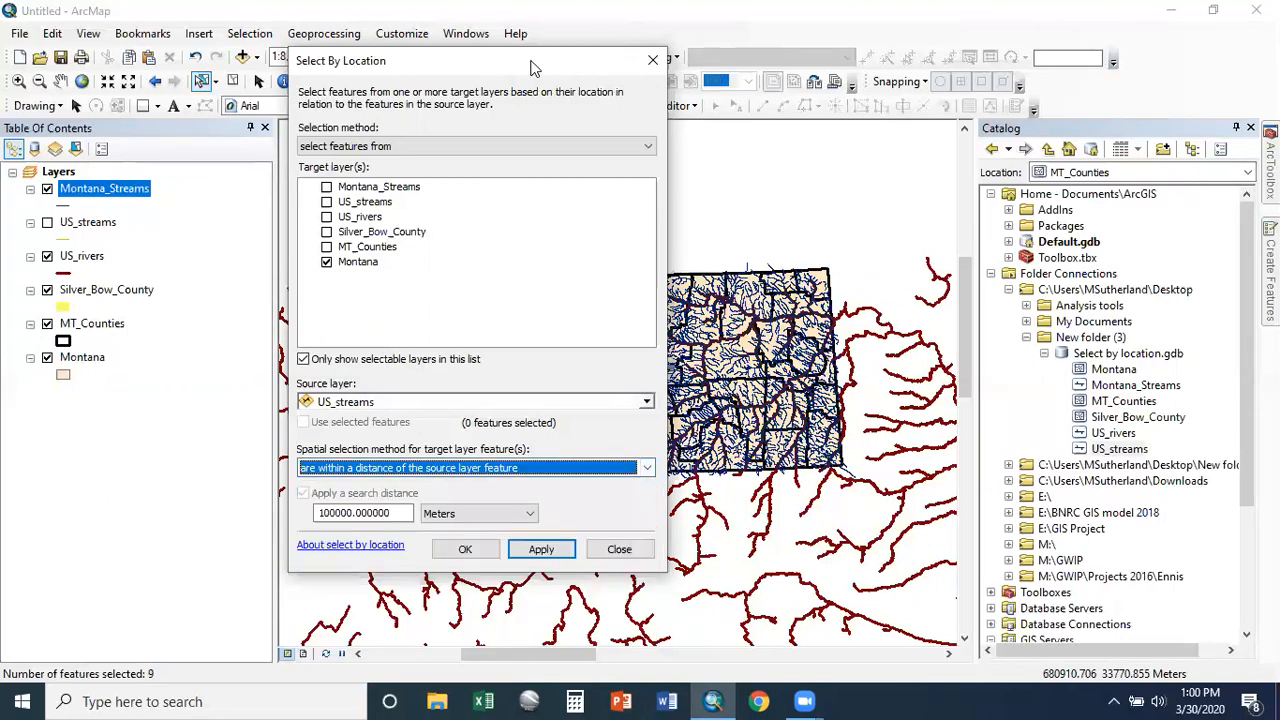
Step: Clear the selected features from the map and close Select By Location without applying its settings
{"action": "left_click_drag", "start_coordinate": [532, 67], "coordinate": [1165, 57]}
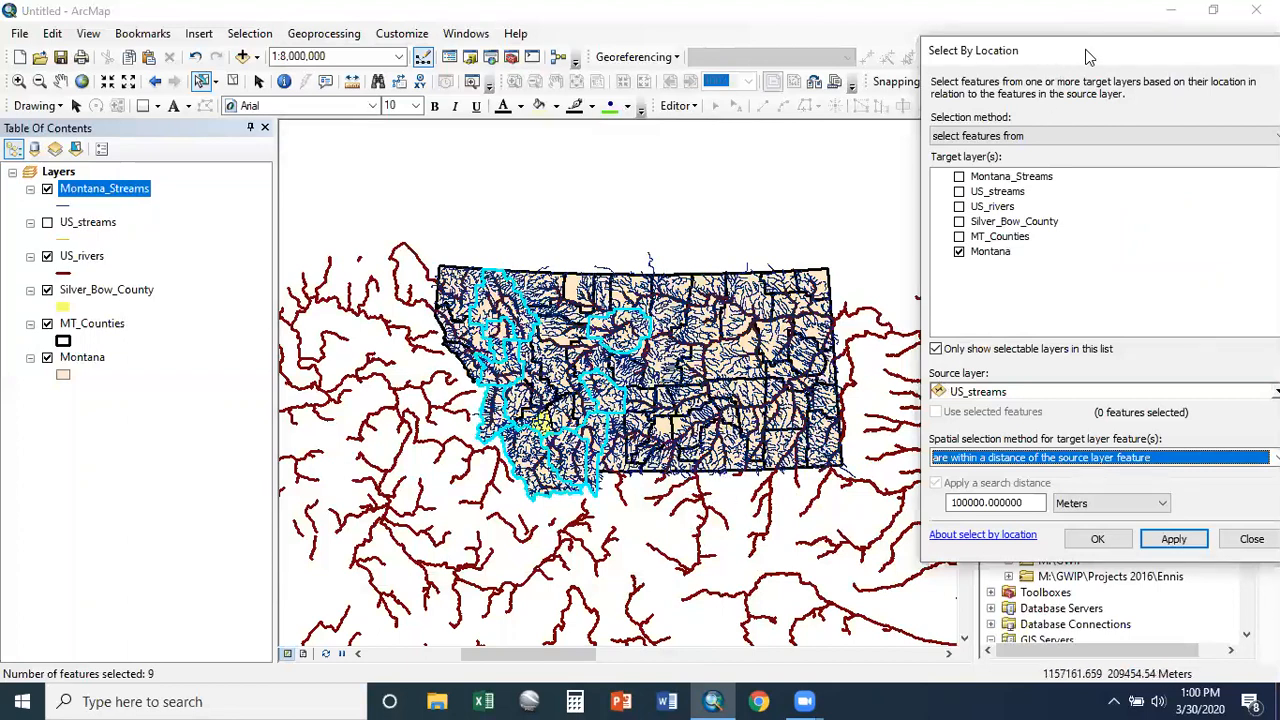
{"action": "left_click_drag", "start_coordinate": [1088, 57], "coordinate": [629, 57]}
{"action": "left_click", "coordinate": [233, 81]}
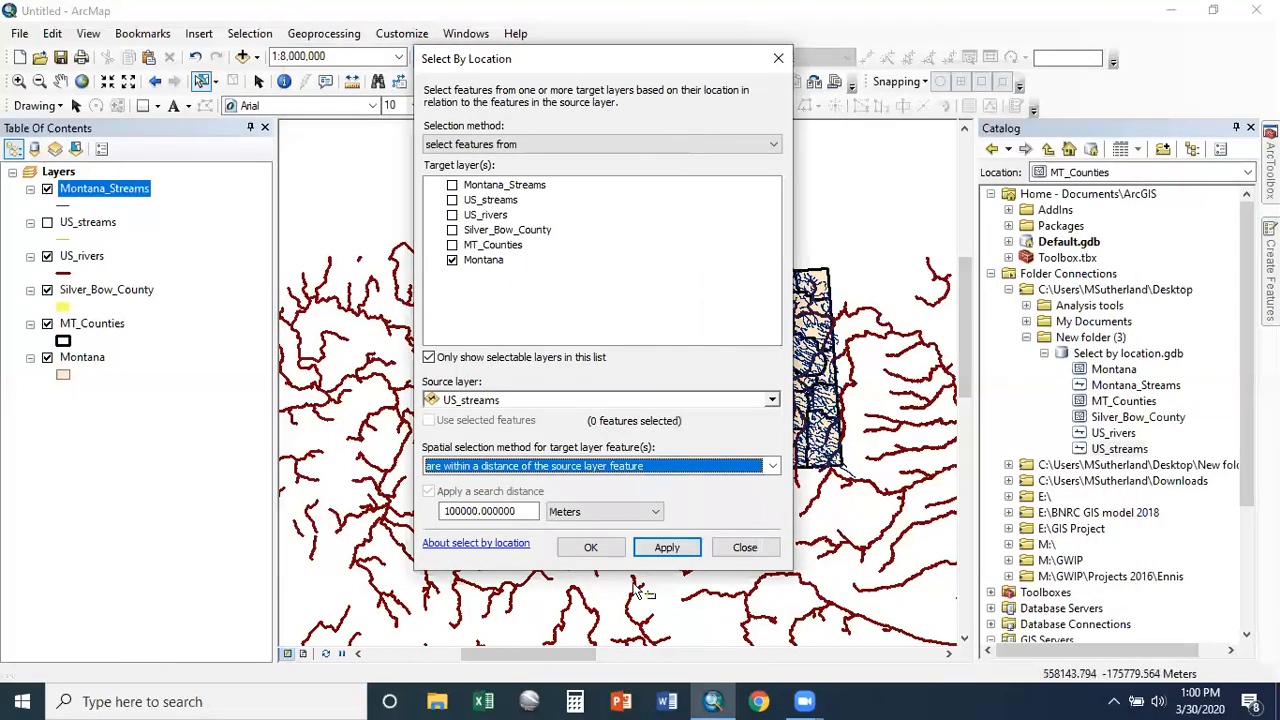
{"action": "left_click", "coordinate": [676, 468]}
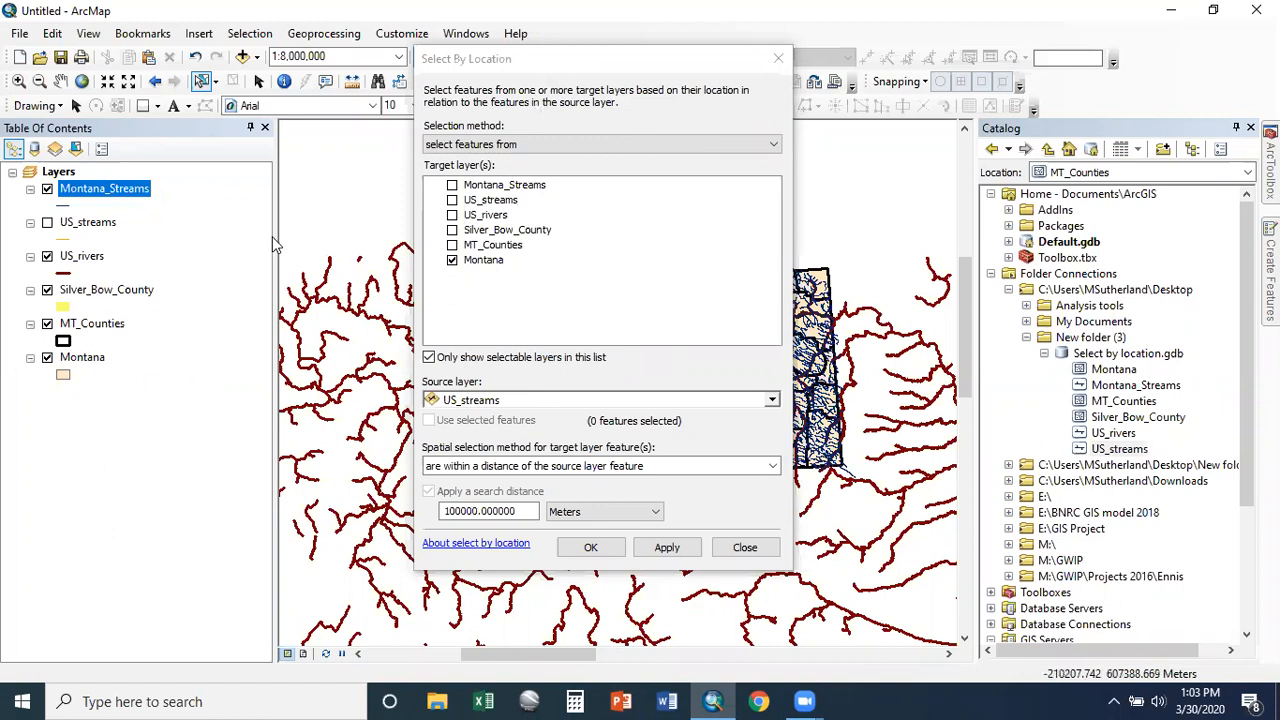
{"action": "left_click", "coordinate": [743, 547]}
Step: Turn on the US_streams layer, then review the selectable layers and the selection options without changing them
{"action": "left_click", "coordinate": [47, 222]}
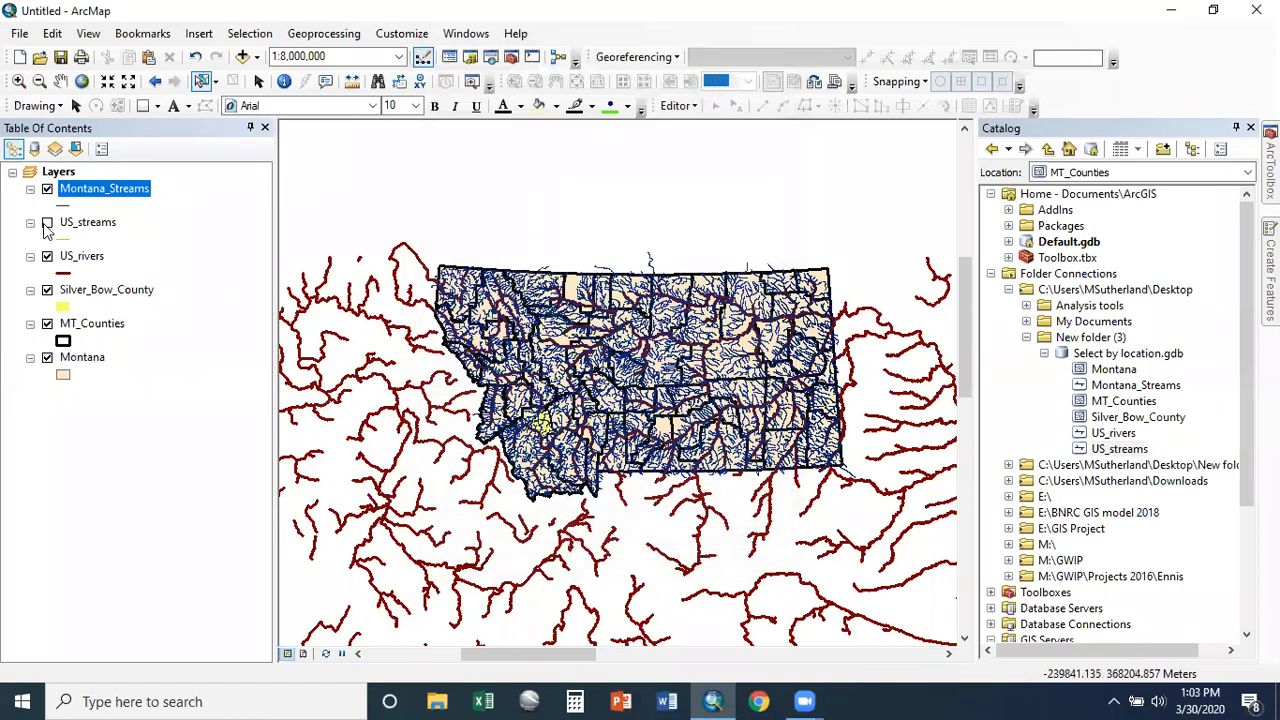
{"action": "left_click", "coordinate": [232, 38]}
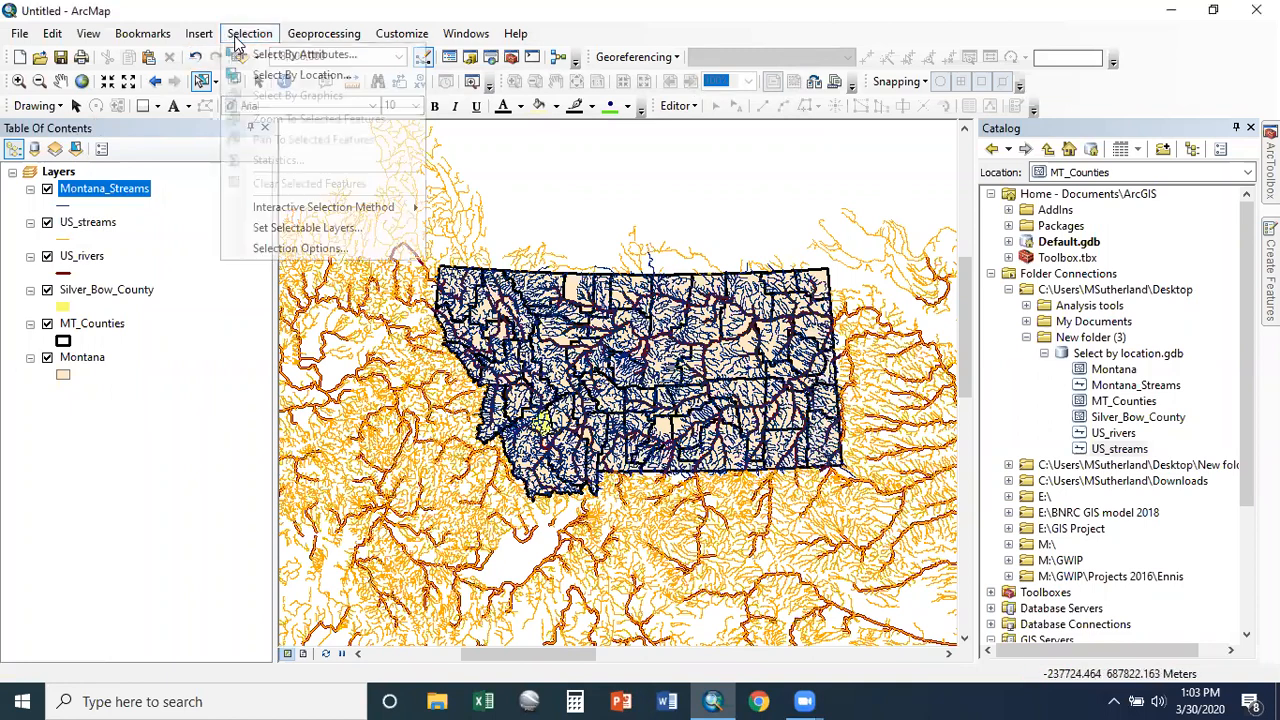
{"action": "left_click", "coordinate": [297, 229]}
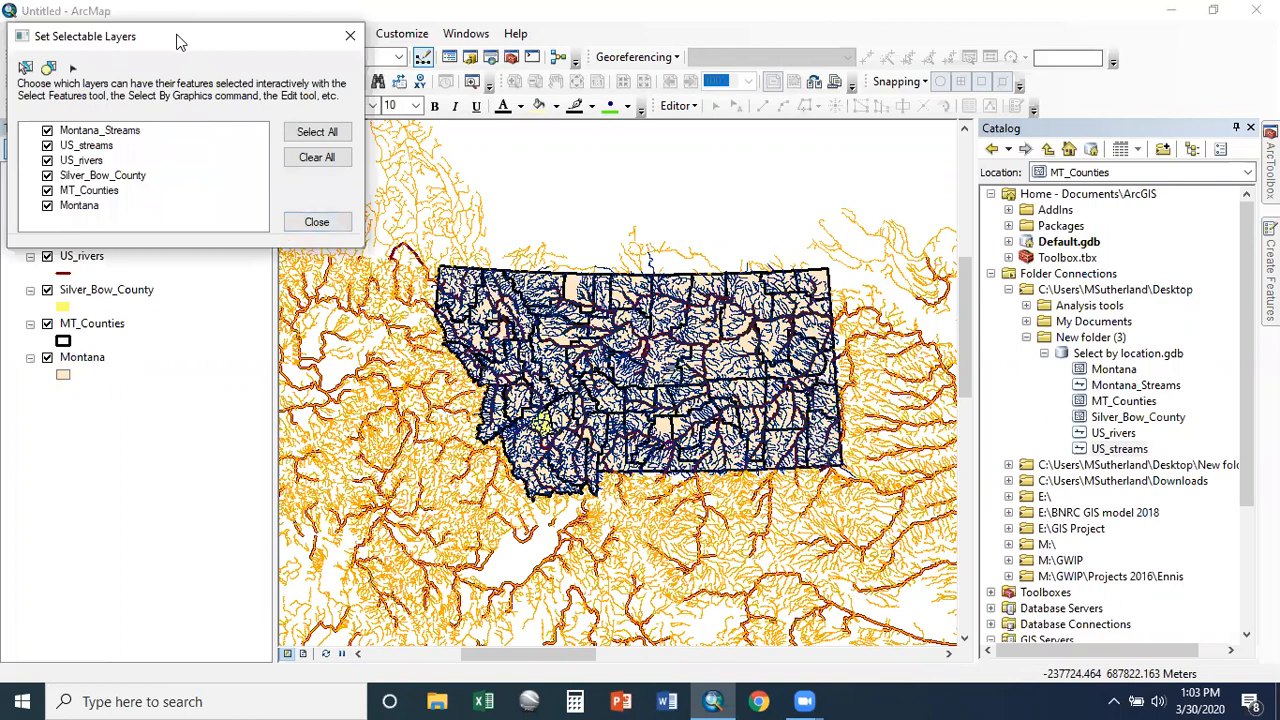
{"action": "left_click_drag", "start_coordinate": [178, 42], "coordinate": [375, 223]}
{"action": "left_click", "coordinate": [249, 33]}
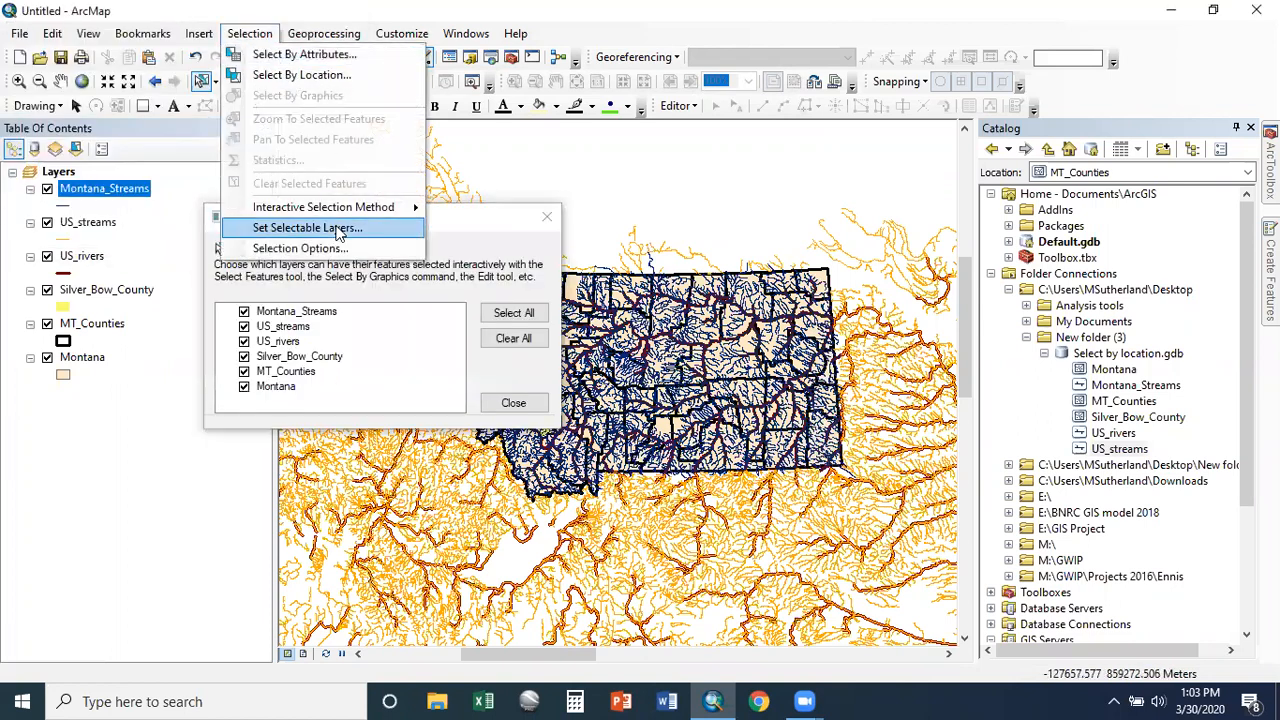
{"action": "left_click", "coordinate": [333, 249]}
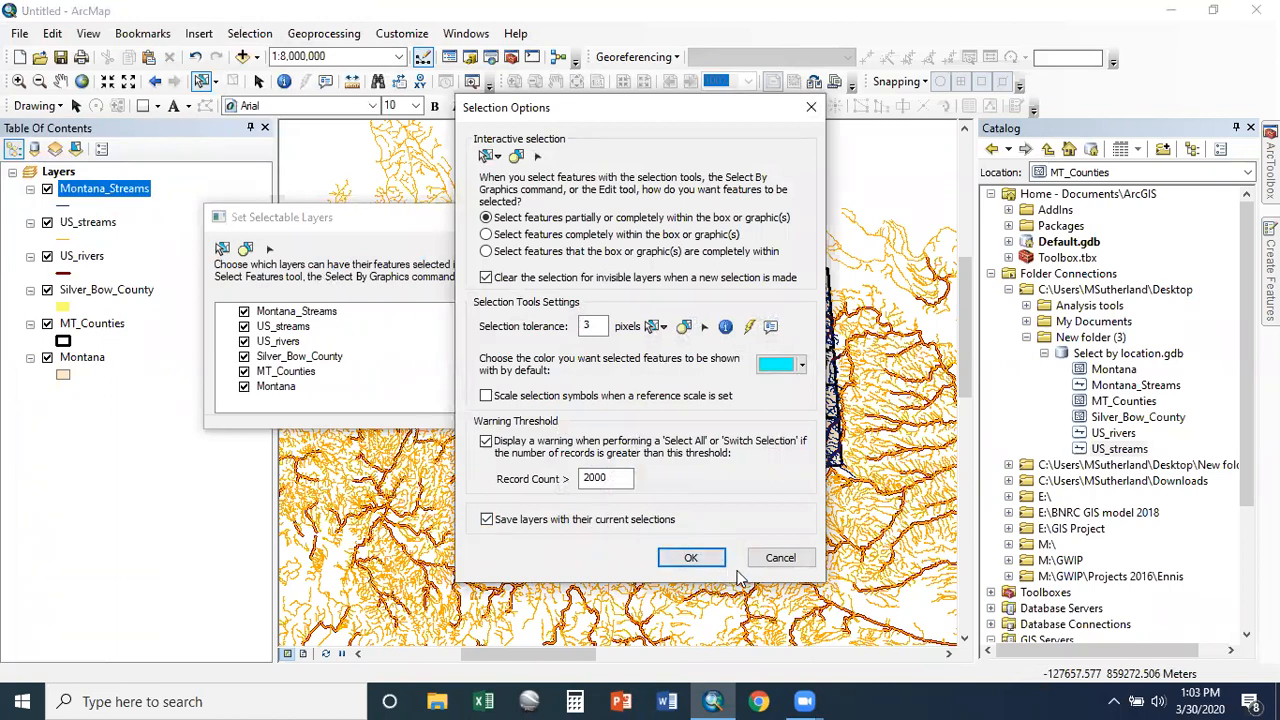
{"action": "left_click", "coordinate": [780, 558]}
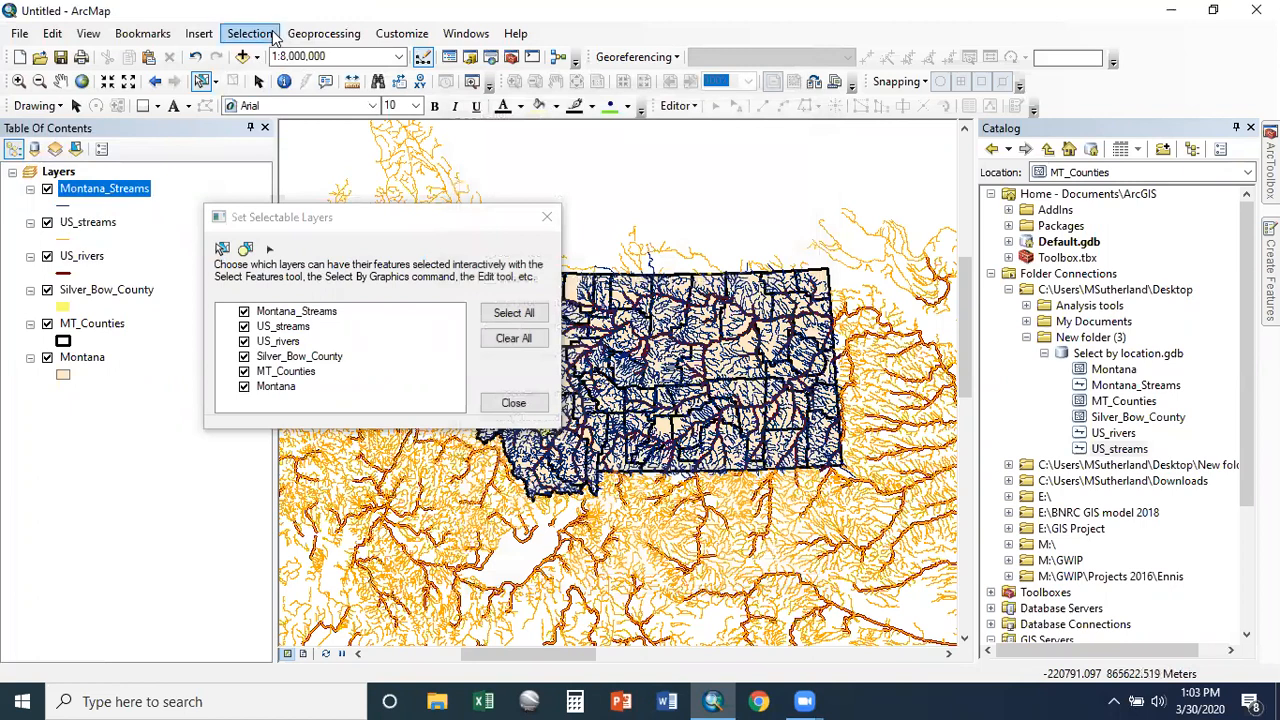
Step: Set the interactive selection method to Create New Selection and close the Set Selectable Layers dialog
{"action": "left_click", "coordinate": [249, 33]}
{"action": "mouse_move", "coordinate": [354, 212]}
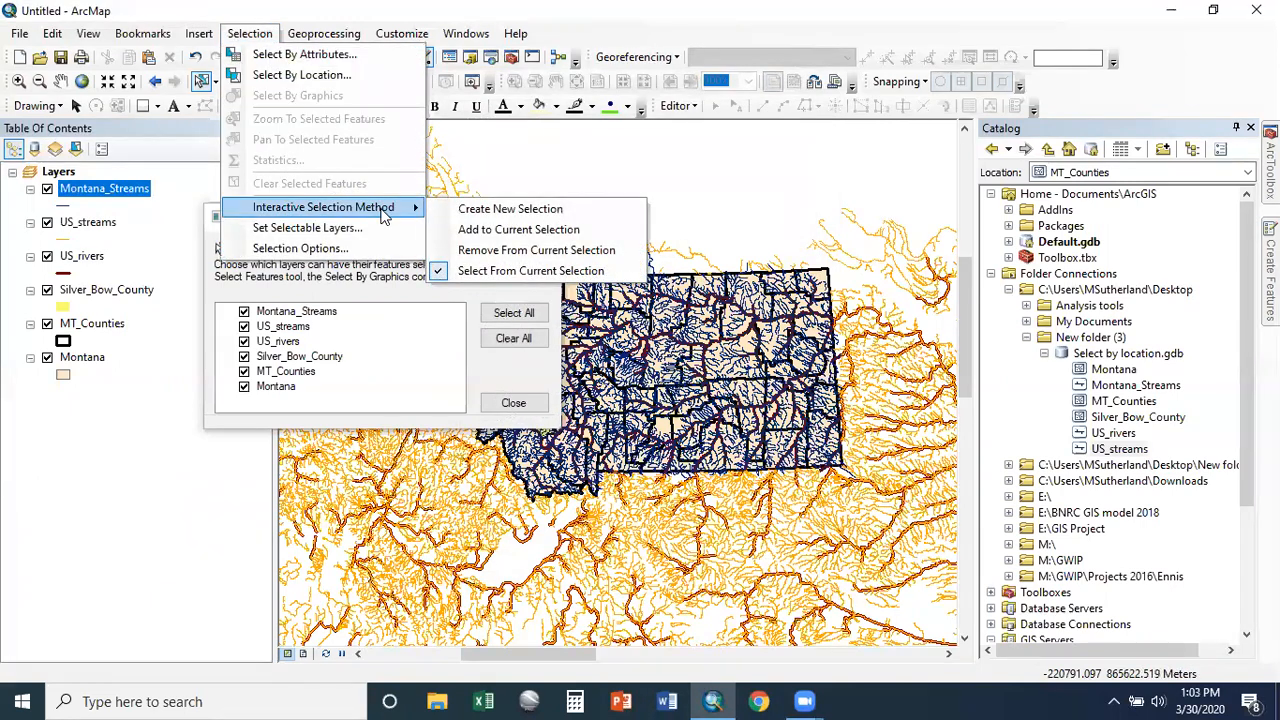
{"action": "left_click", "coordinate": [518, 218]}
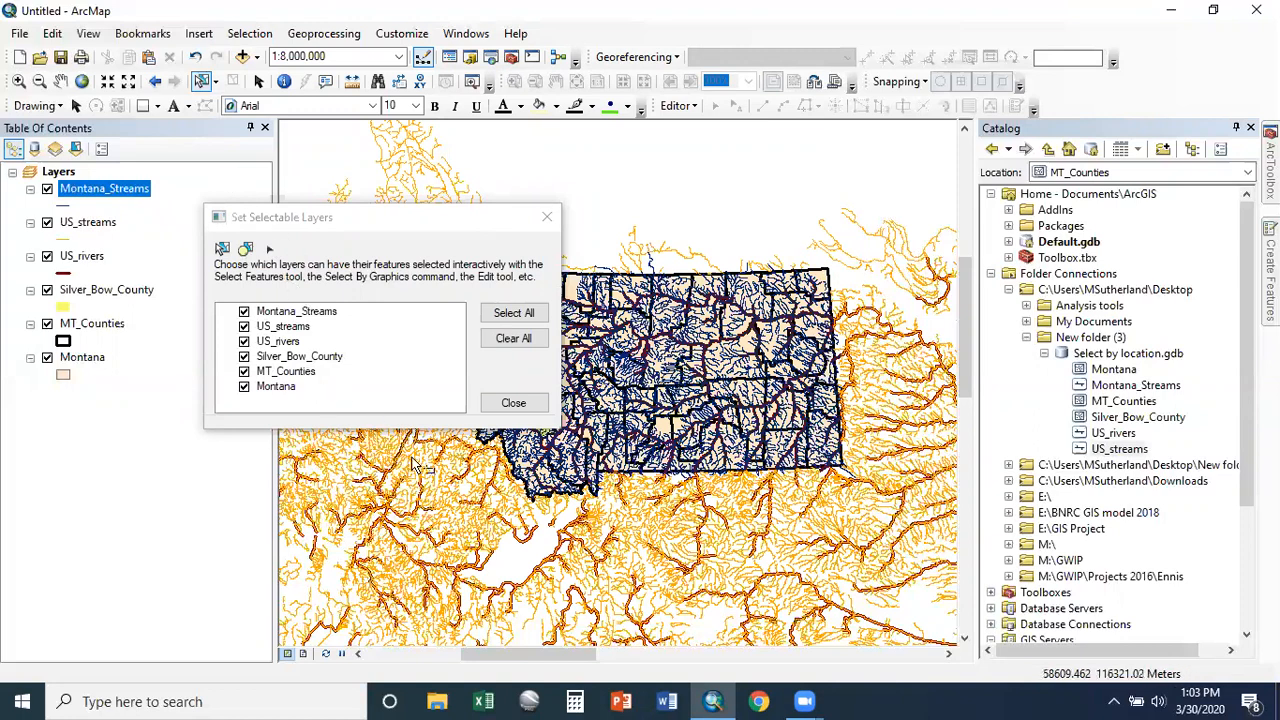
{"action": "left_click", "coordinate": [528, 405]}
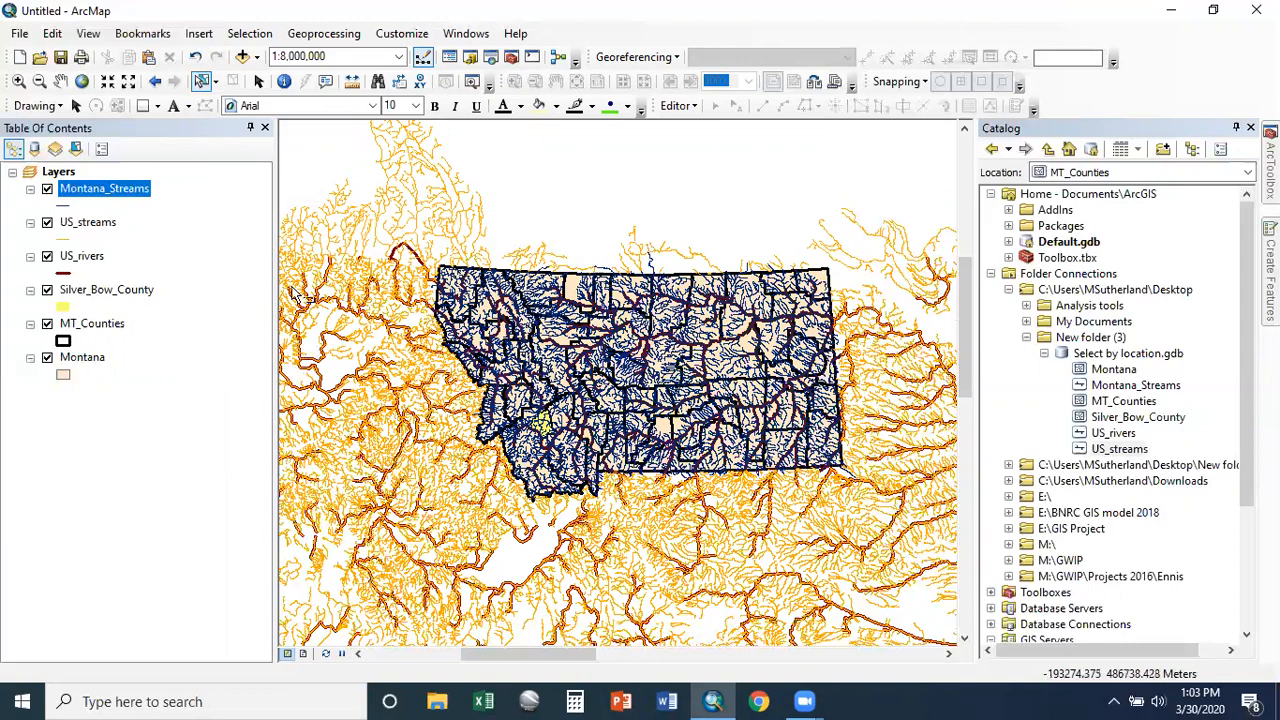
Step: Open Select By Location and choose US_streams as the only target layer and Montana as the source layer
{"action": "left_click", "coordinate": [249, 33]}
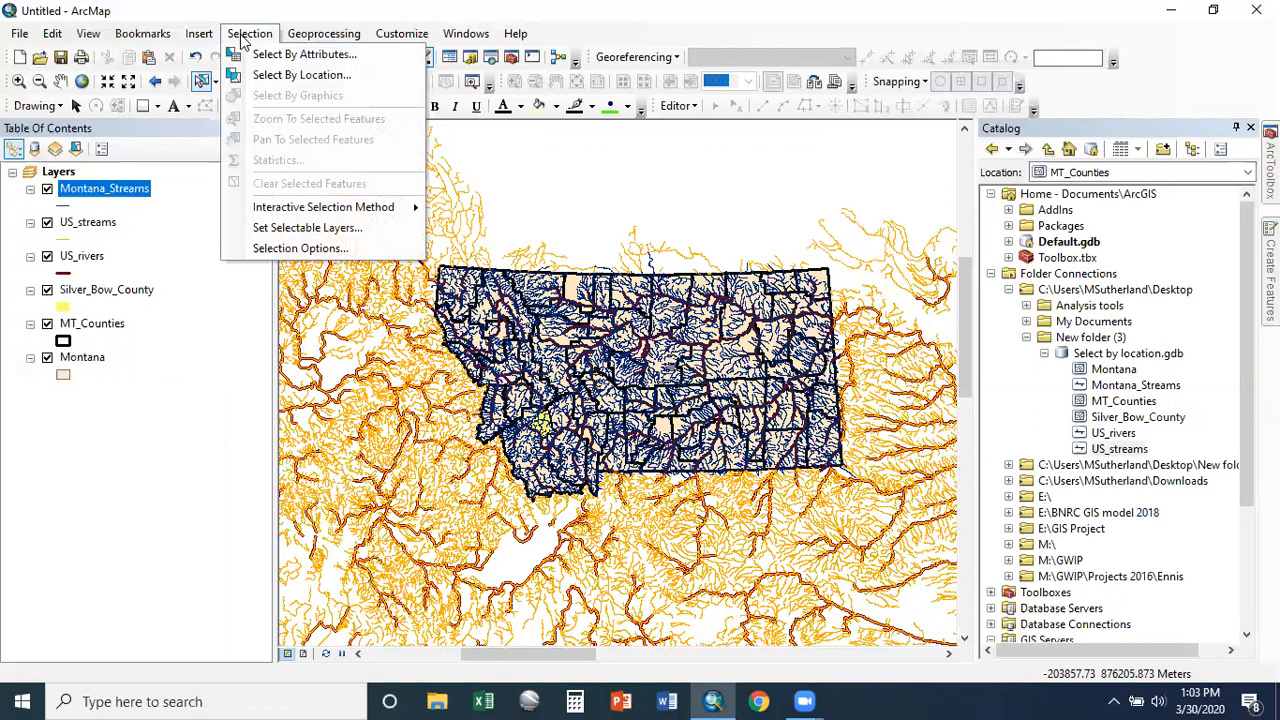
{"action": "left_click", "coordinate": [283, 76]}
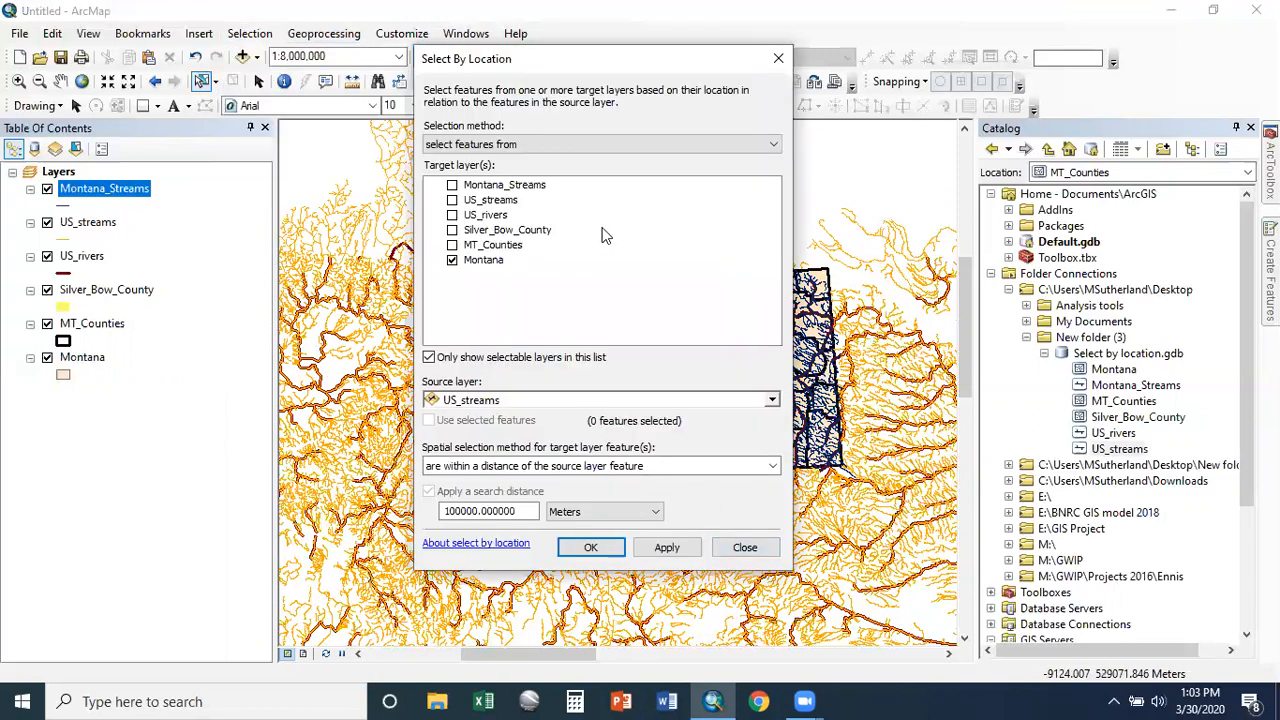
{"action": "left_click", "coordinate": [452, 200]}
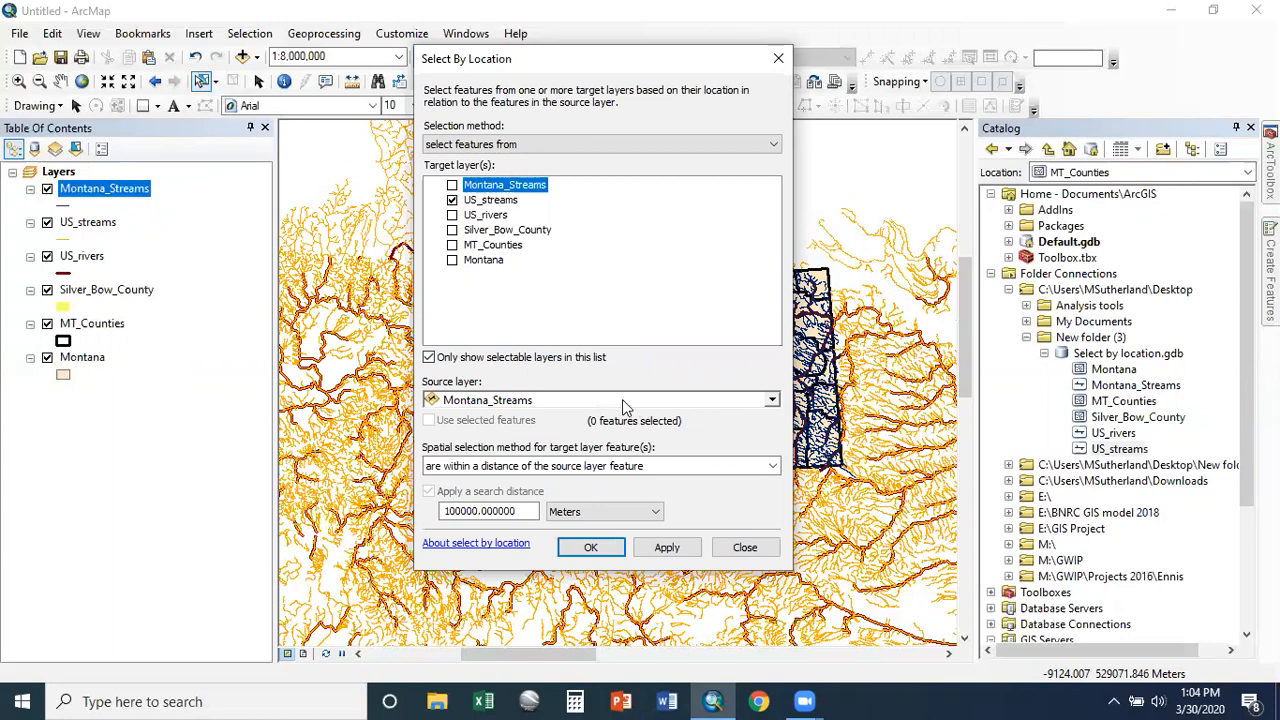
{"action": "left_click", "coordinate": [630, 401]}
{"action": "left_click", "coordinate": [512, 493]}
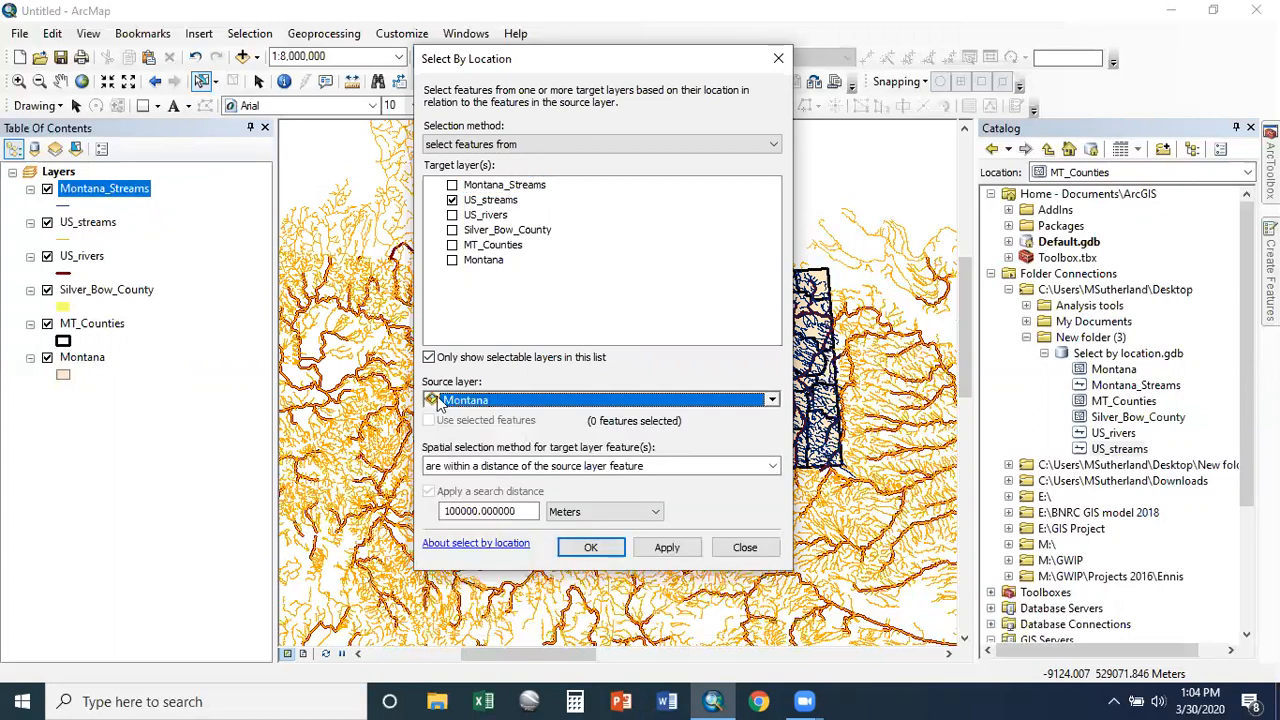
Step: Select the US_streams features that "are crossed by the outline of the source layer feature" and inspect them on the map
{"action": "left_click", "coordinate": [637, 467]}
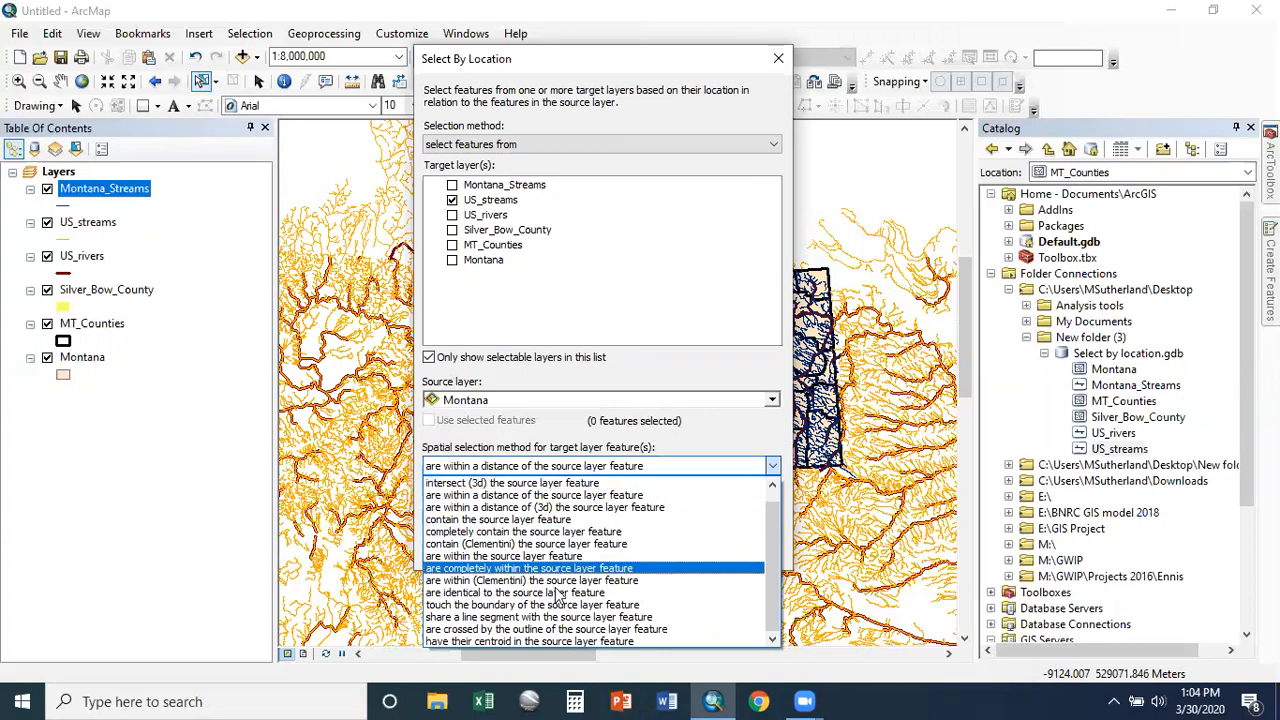
{"action": "left_click", "coordinate": [553, 629]}
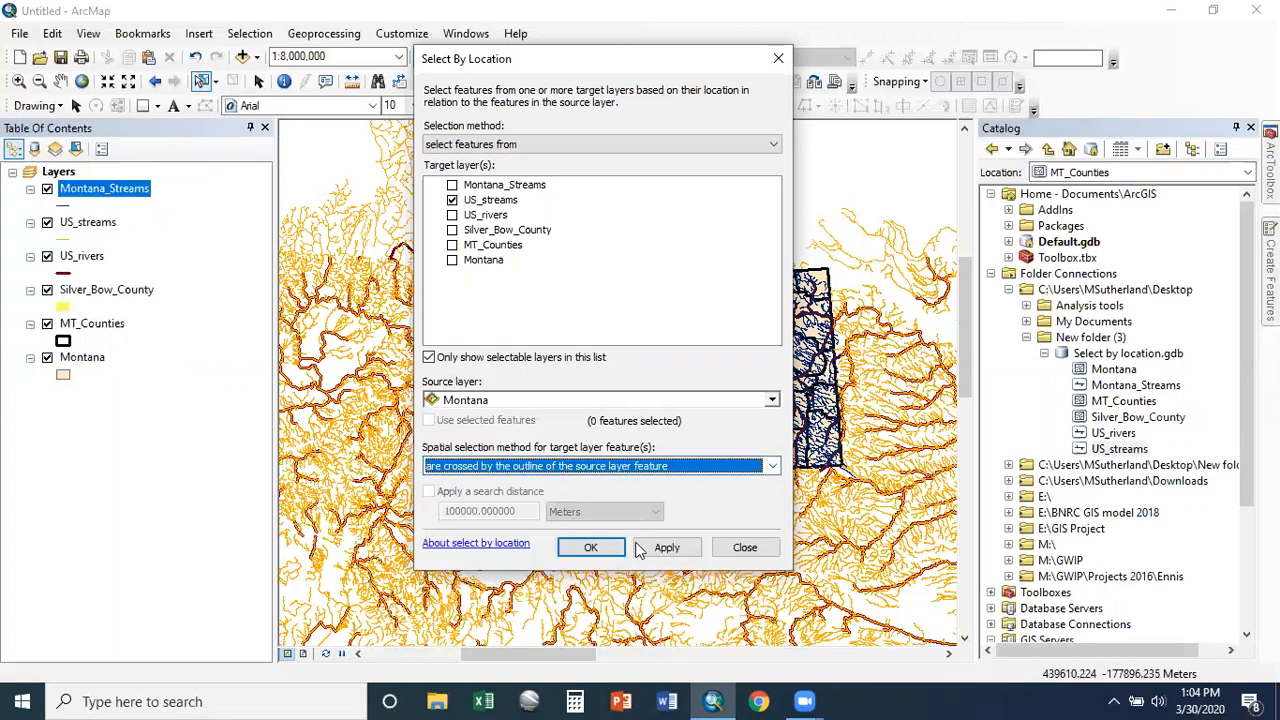
{"action": "left_click", "coordinate": [666, 548]}
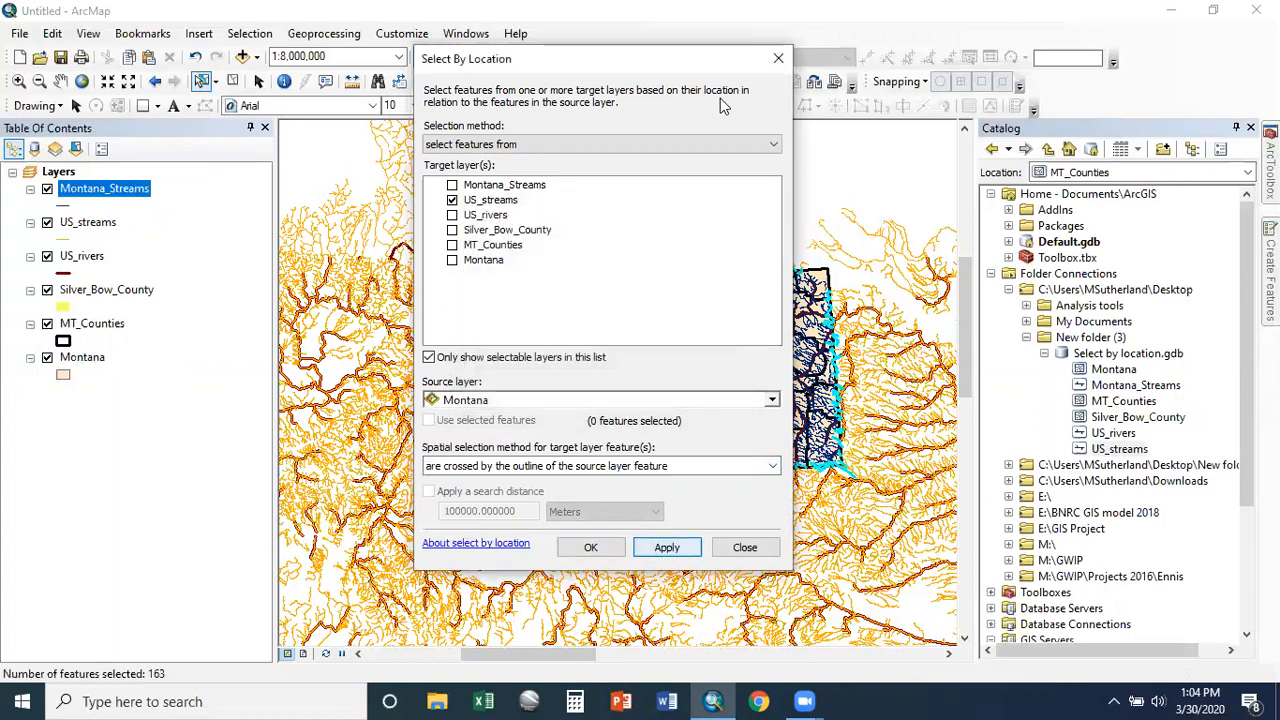
{"action": "left_click_drag", "start_coordinate": [596, 56], "coordinate": [1112, 93]}
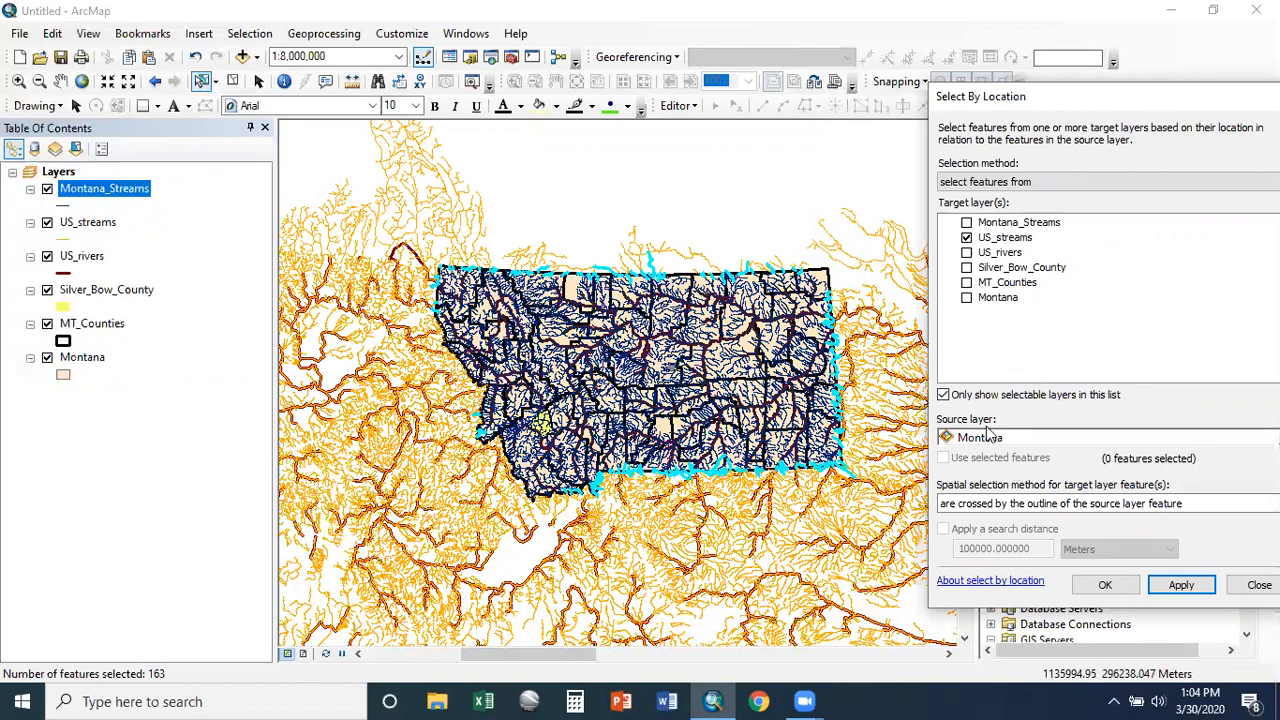
Step: Make US_rivers, Silver_Bow_County, MT_Counties and Montana unselectable, and limit the target layer list to selectable layers
{"action": "left_click", "coordinate": [943, 394]}
{"action": "left_click", "coordinate": [943, 394]}
{"action": "left_click", "coordinate": [249, 33]}
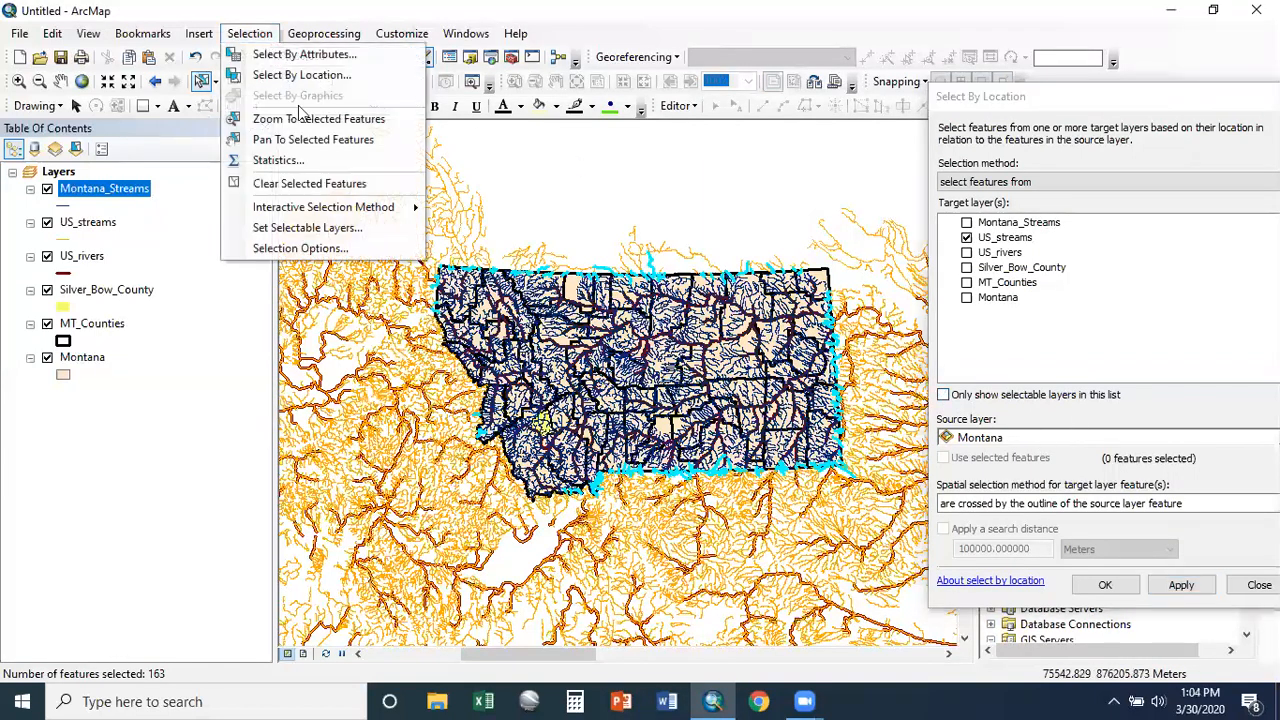
{"action": "left_click", "coordinate": [318, 228]}
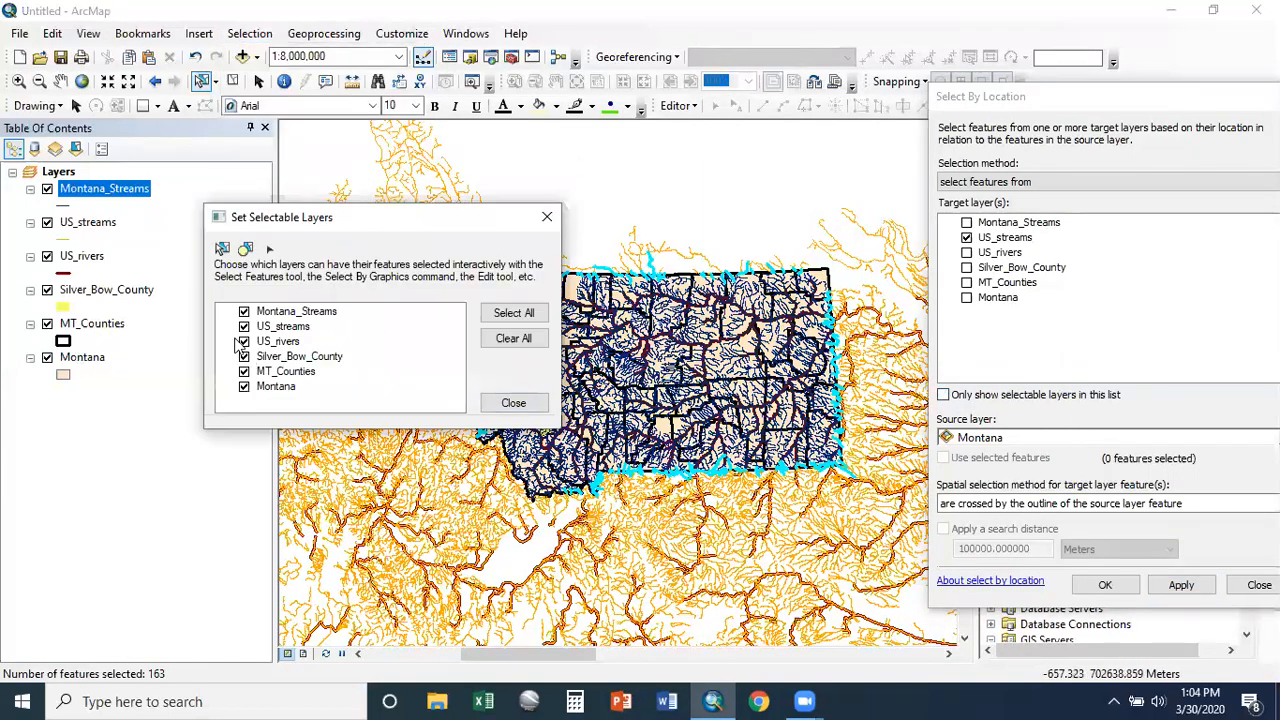
{"action": "left_click", "coordinate": [966, 237]}
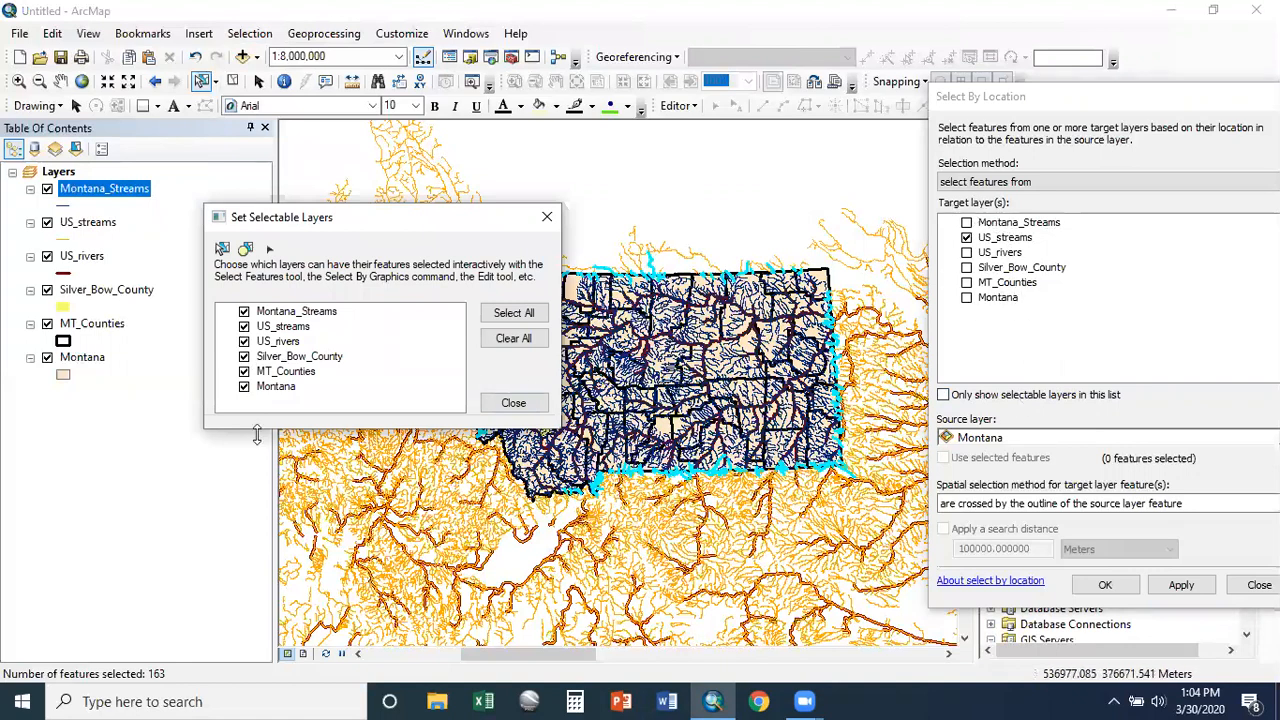
{"action": "left_click", "coordinate": [244, 341]}
{"action": "left_click", "coordinate": [244, 356]}
{"action": "left_click", "coordinate": [244, 371]}
{"action": "left_click", "coordinate": [244, 386]}
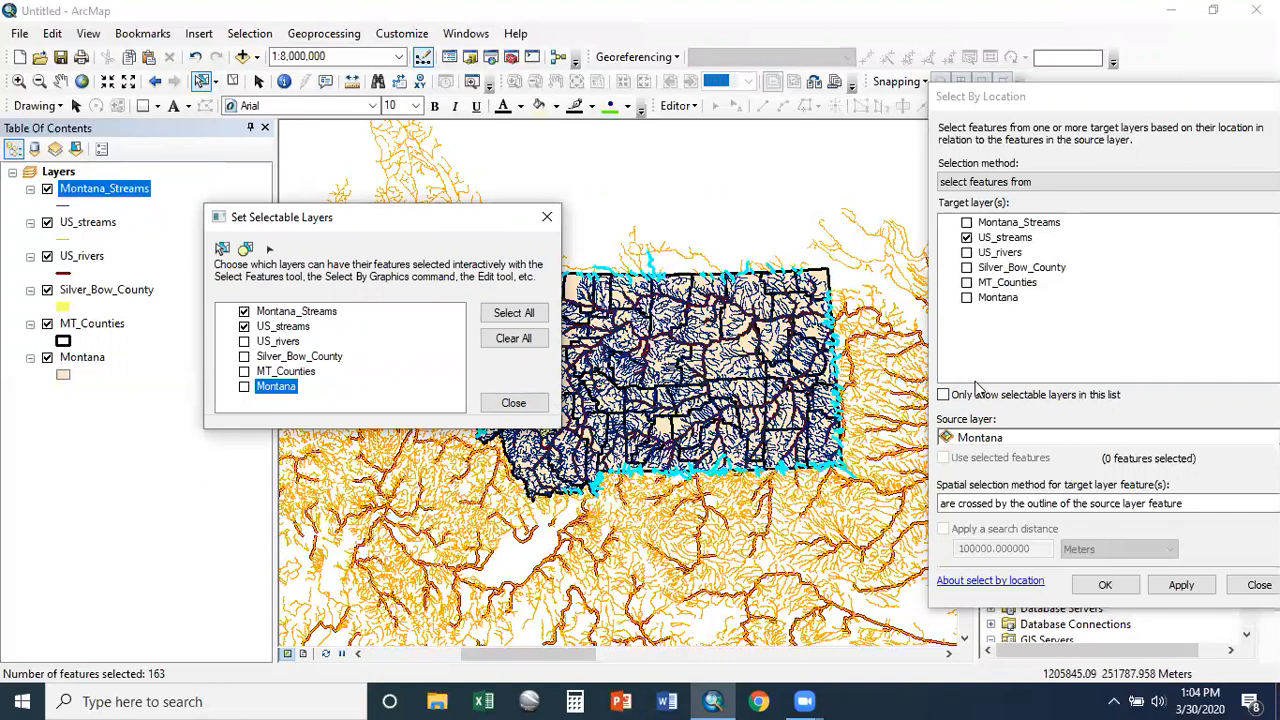
{"action": "left_click", "coordinate": [943, 394]}
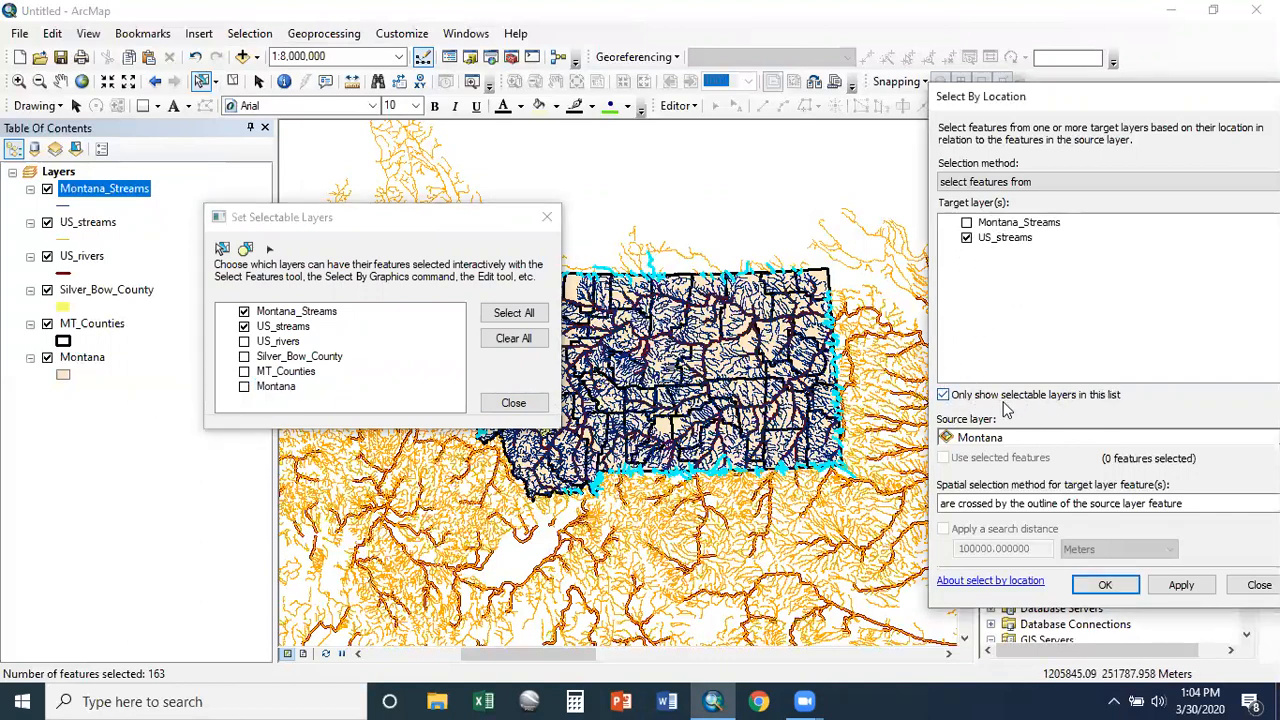
Step: Make US_rivers, Silver_Bow_County, MT_Counties and Montana selectable again, and stop limiting the target list to selectable layers
{"action": "left_click", "coordinate": [244, 341]}
{"action": "left_click", "coordinate": [244, 356]}
{"action": "left_click", "coordinate": [244, 371]}
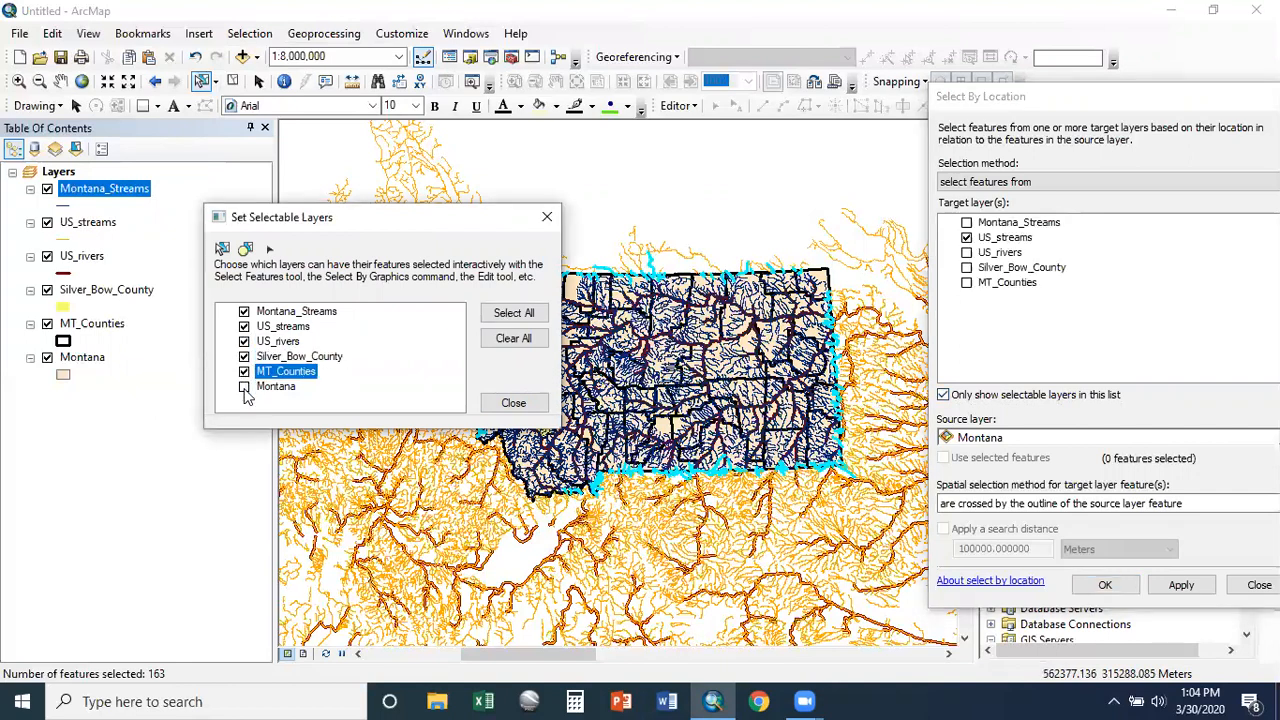
{"action": "left_click", "coordinate": [244, 386]}
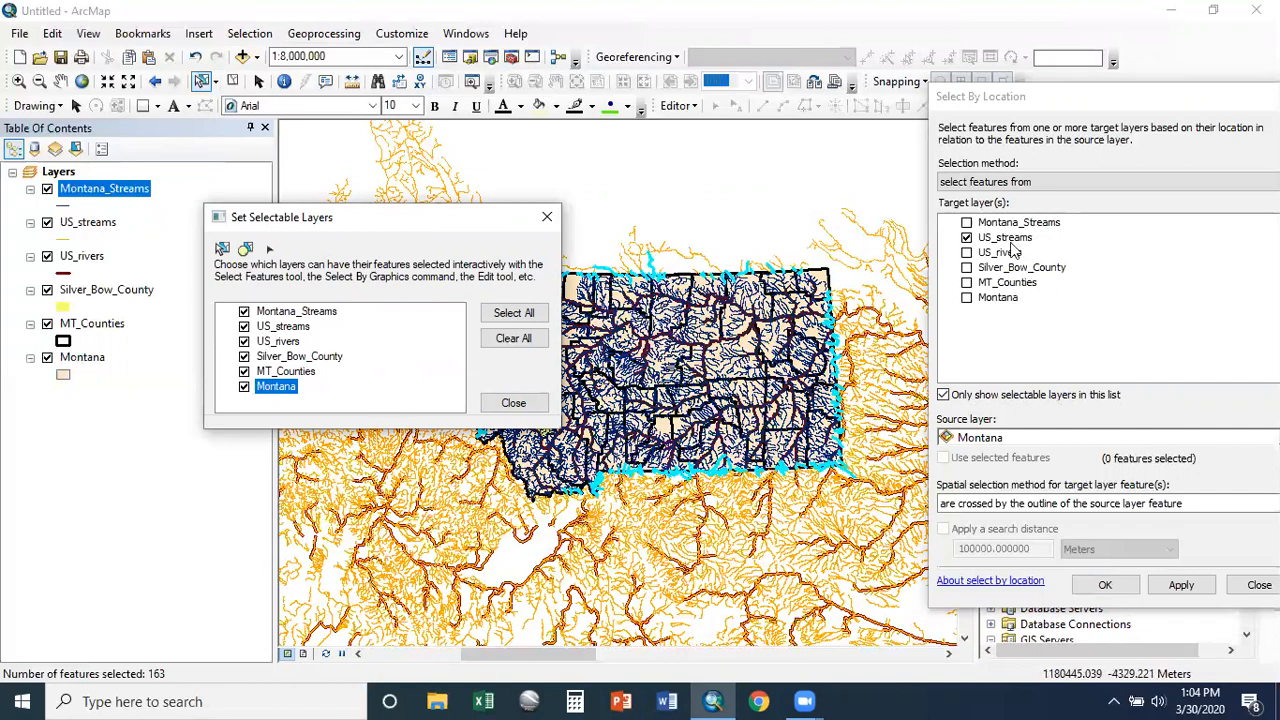
{"action": "left_click", "coordinate": [943, 395]}
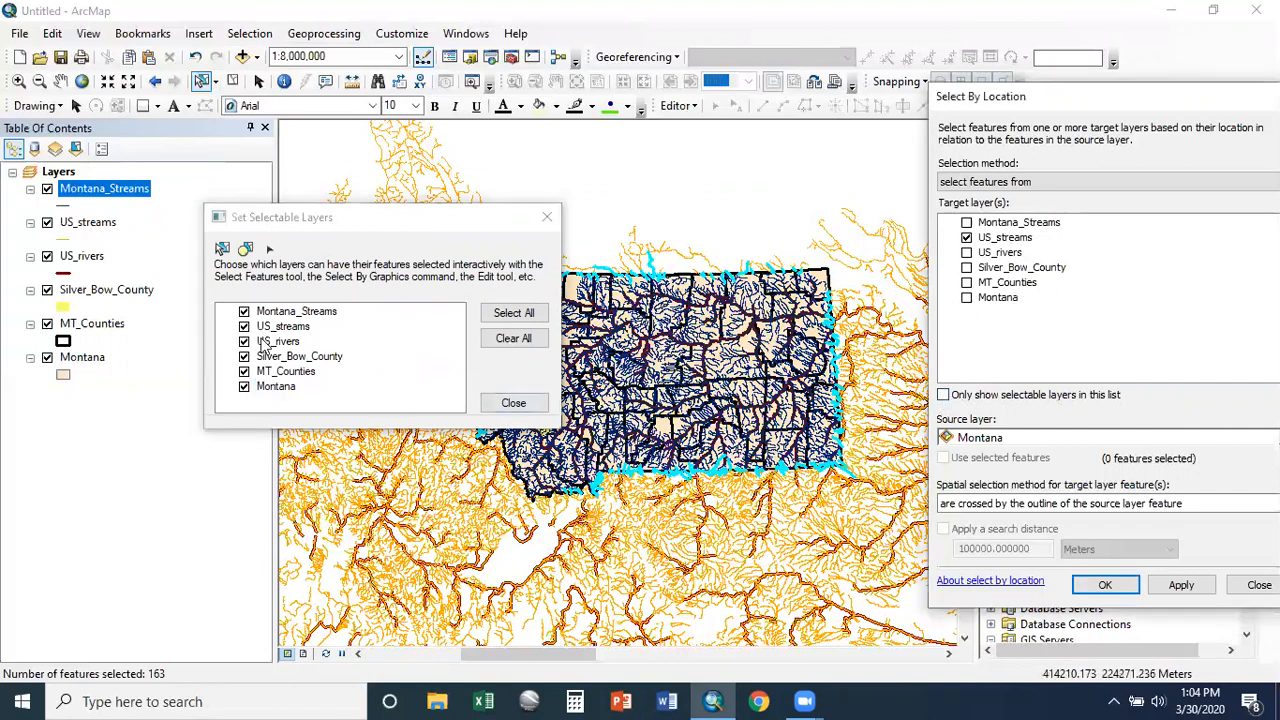
Step: Make all layers unselectable, then clear the selected features and reapply the US_streams selection to test the effect
{"action": "left_click", "coordinate": [513, 341]}
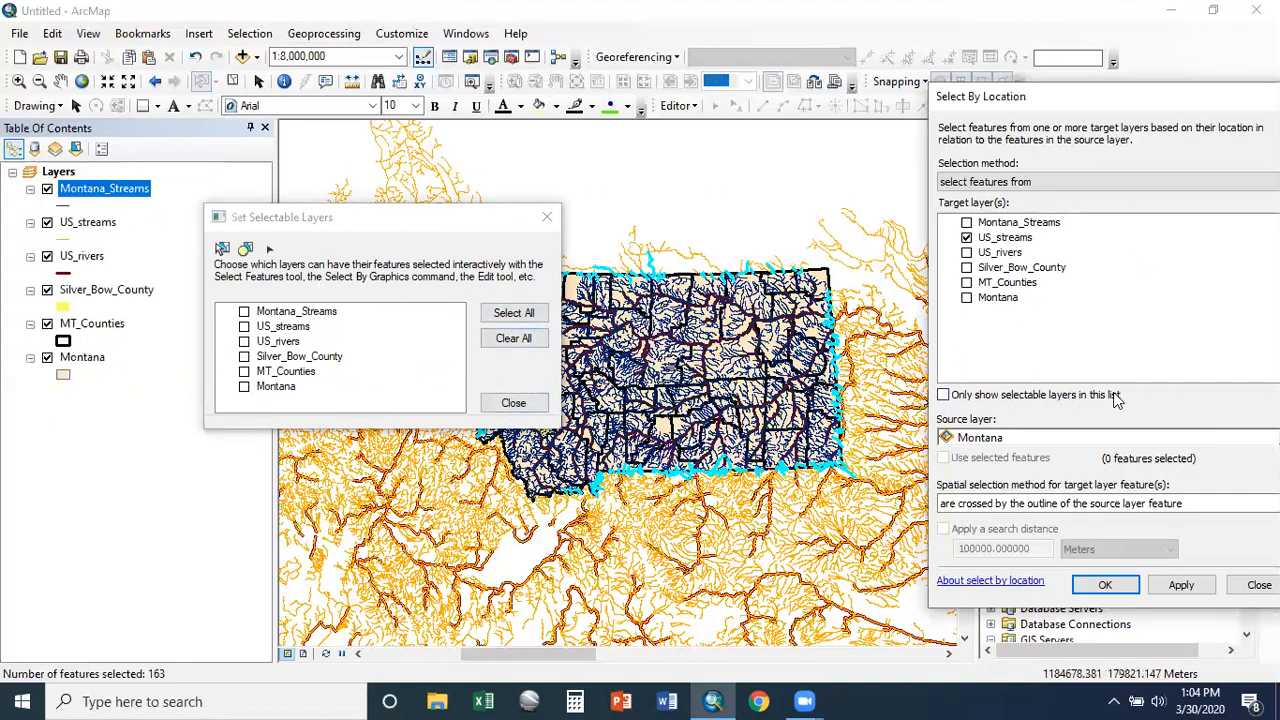
{"action": "left_click", "coordinate": [1181, 586]}
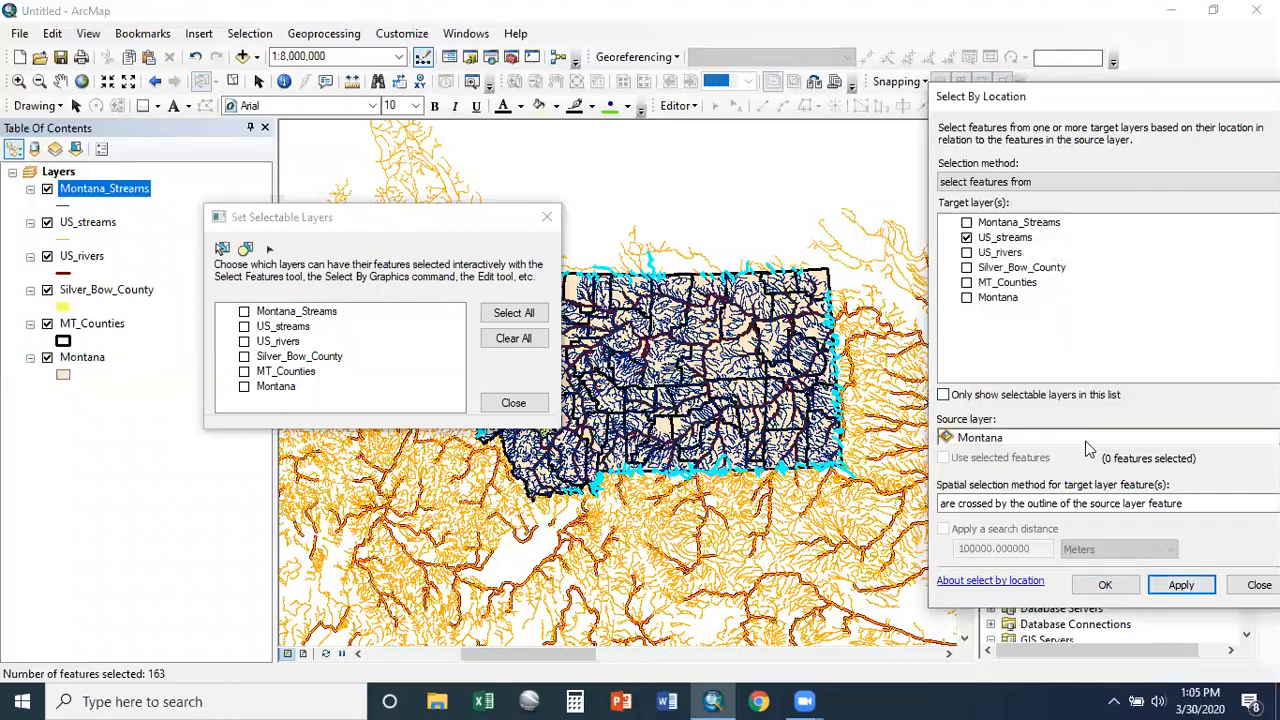
{"action": "left_click", "coordinate": [231, 81]}
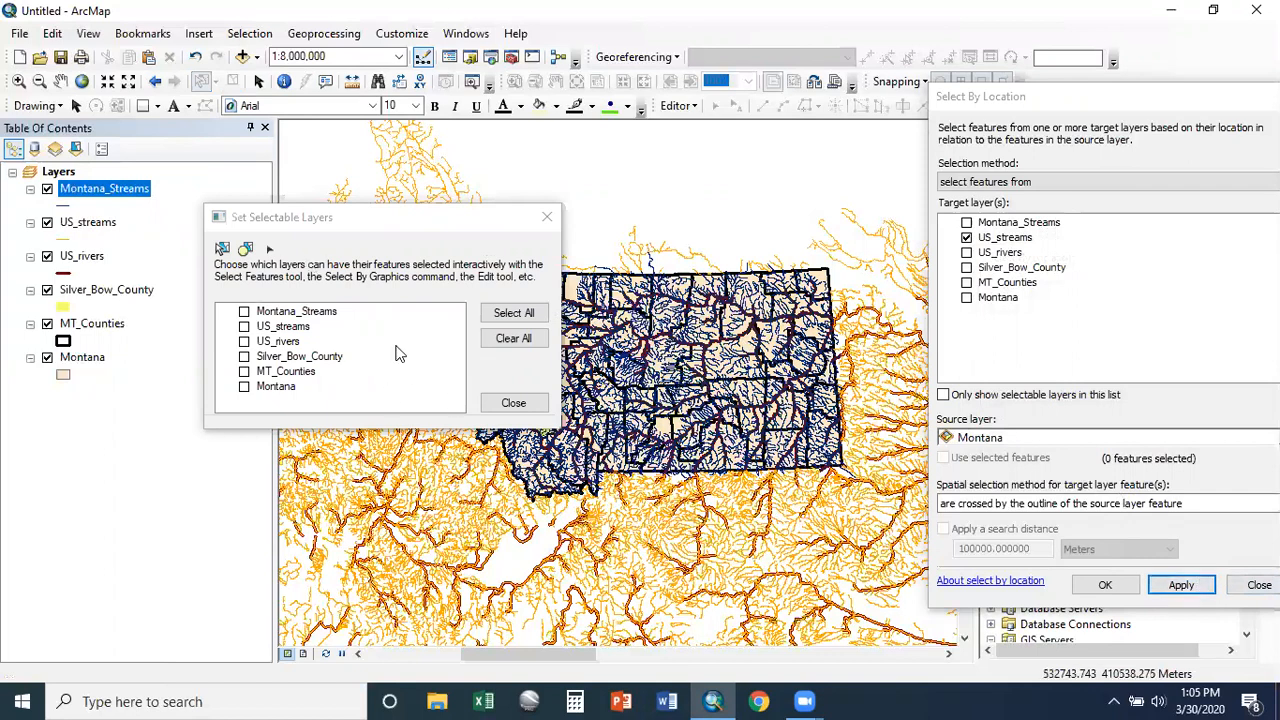
{"action": "left_click", "coordinate": [513, 338]}
{"action": "left_click", "coordinate": [1181, 584]}
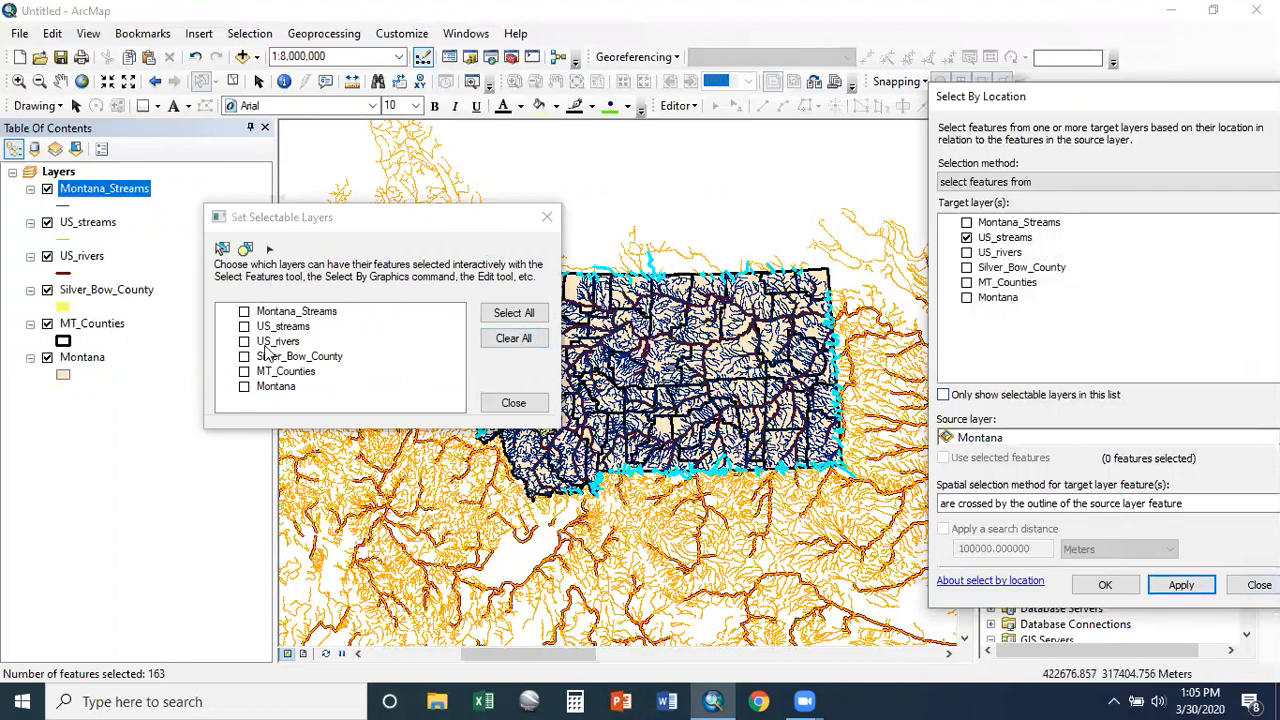
Step: Make all layers selectable again, reapply the US_streams selection and close both selection dialogs
{"action": "left_click", "coordinate": [496, 316]}
{"action": "left_click", "coordinate": [500, 313]}
{"action": "left_click", "coordinate": [1155, 255]}
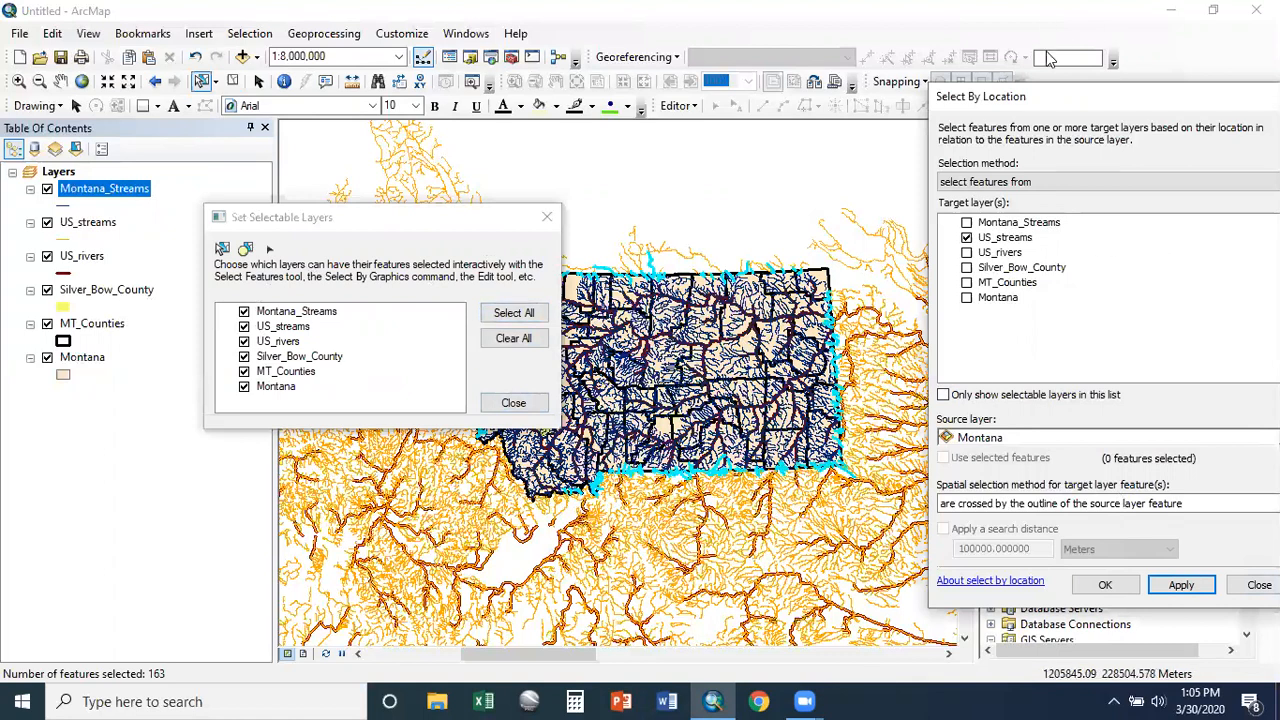
{"action": "left_click_drag", "start_coordinate": [1068, 97], "coordinate": [805, 49]}
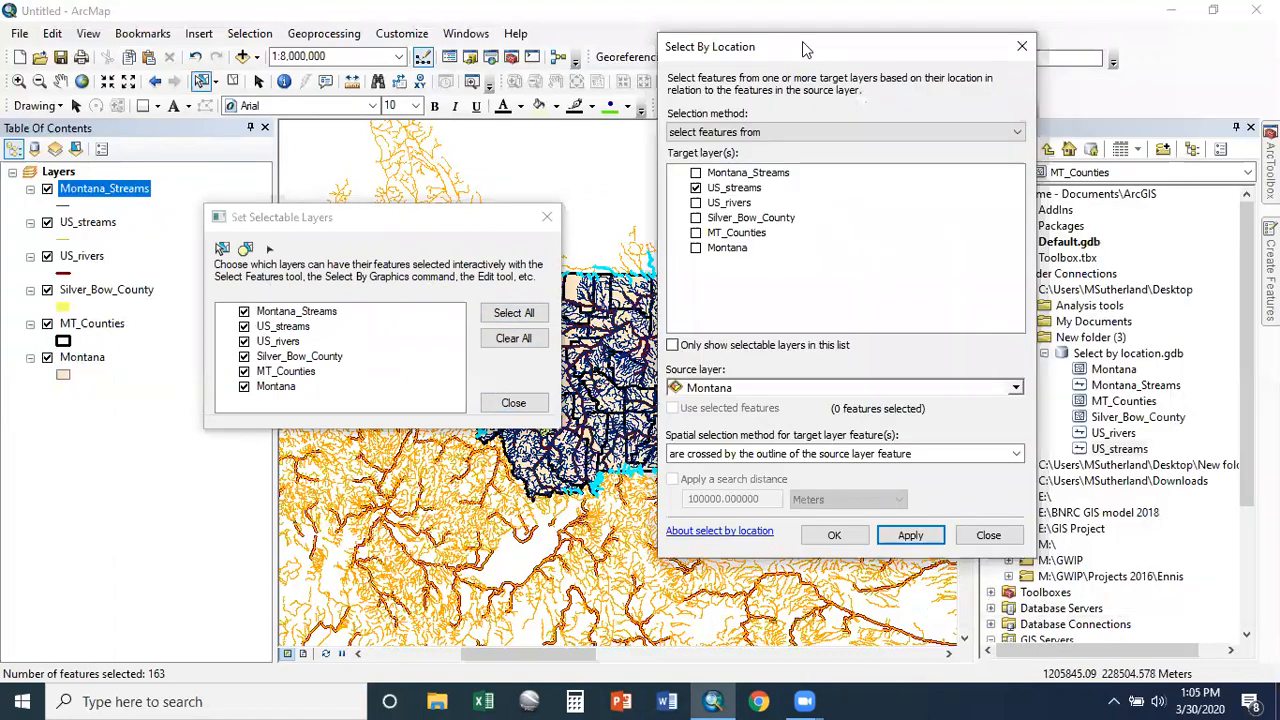
{"action": "left_click", "coordinate": [912, 537]}
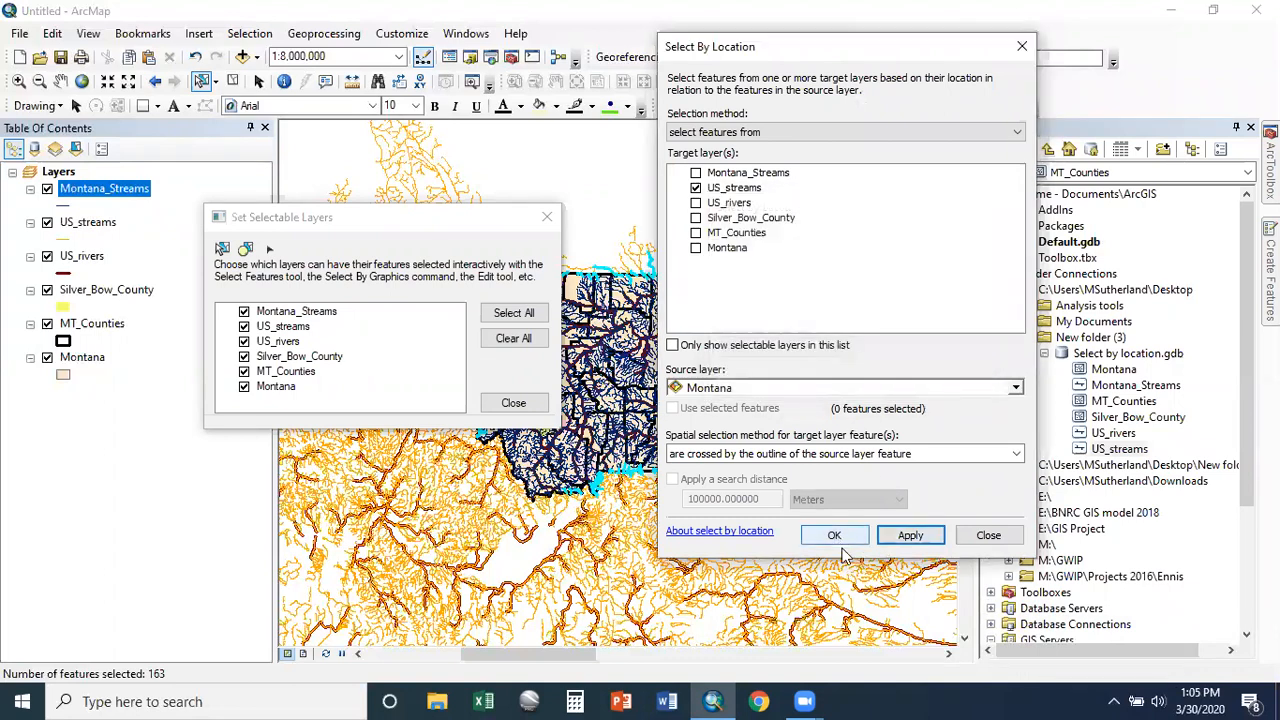
{"action": "left_click", "coordinate": [513, 402]}
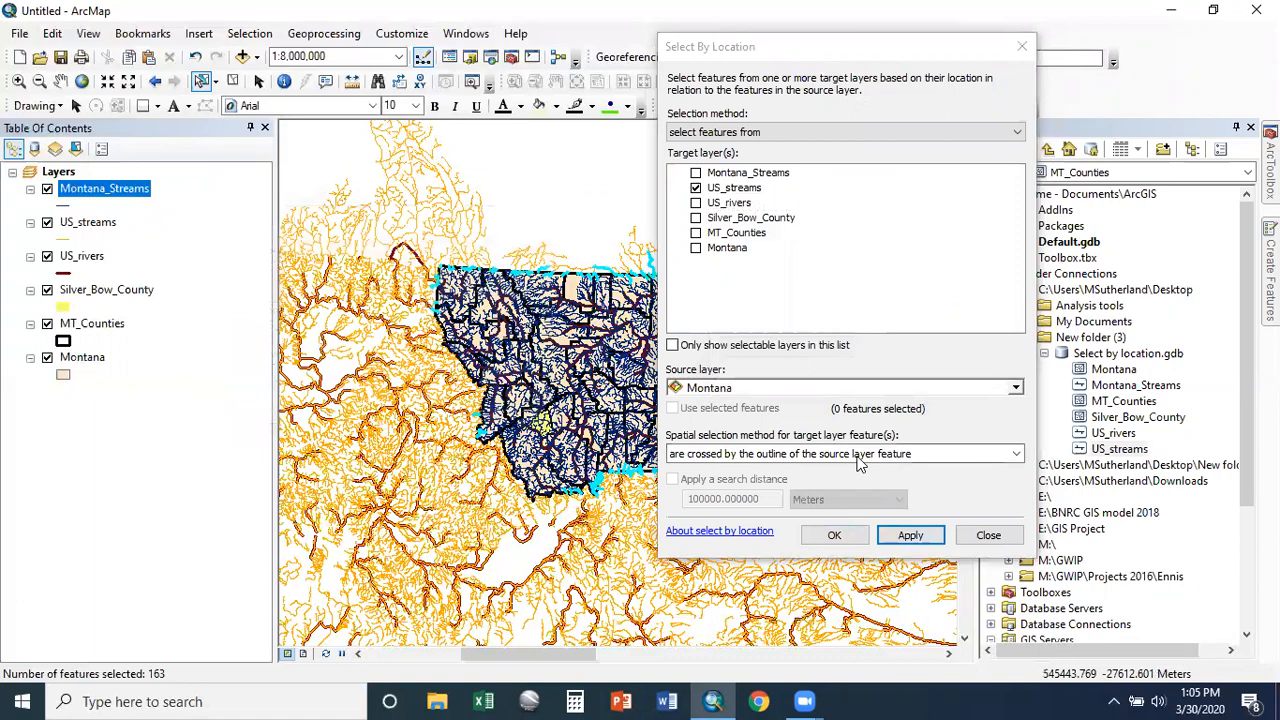
{"action": "left_click", "coordinate": [846, 540]}
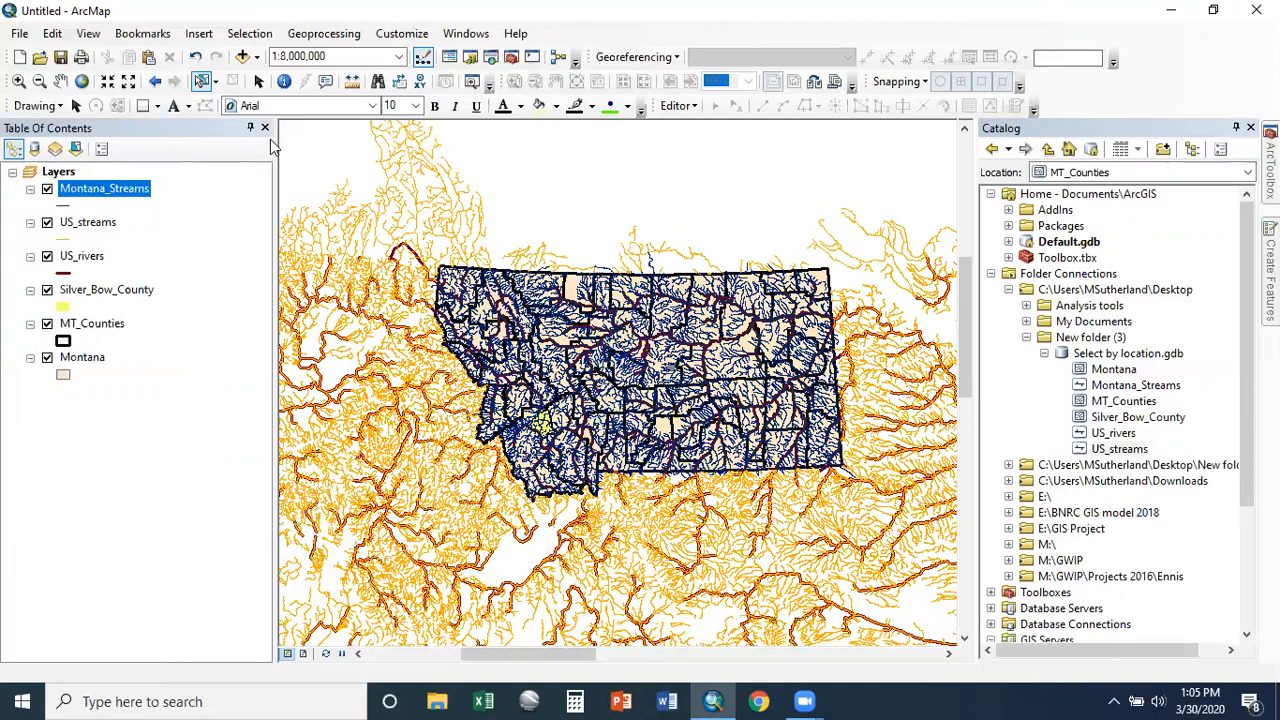
Step: Select the US_streams features that are within the Montana source layer using Select By Location
{"action": "left_click", "coordinate": [258, 34]}
{"action": "left_click", "coordinate": [260, 75]}
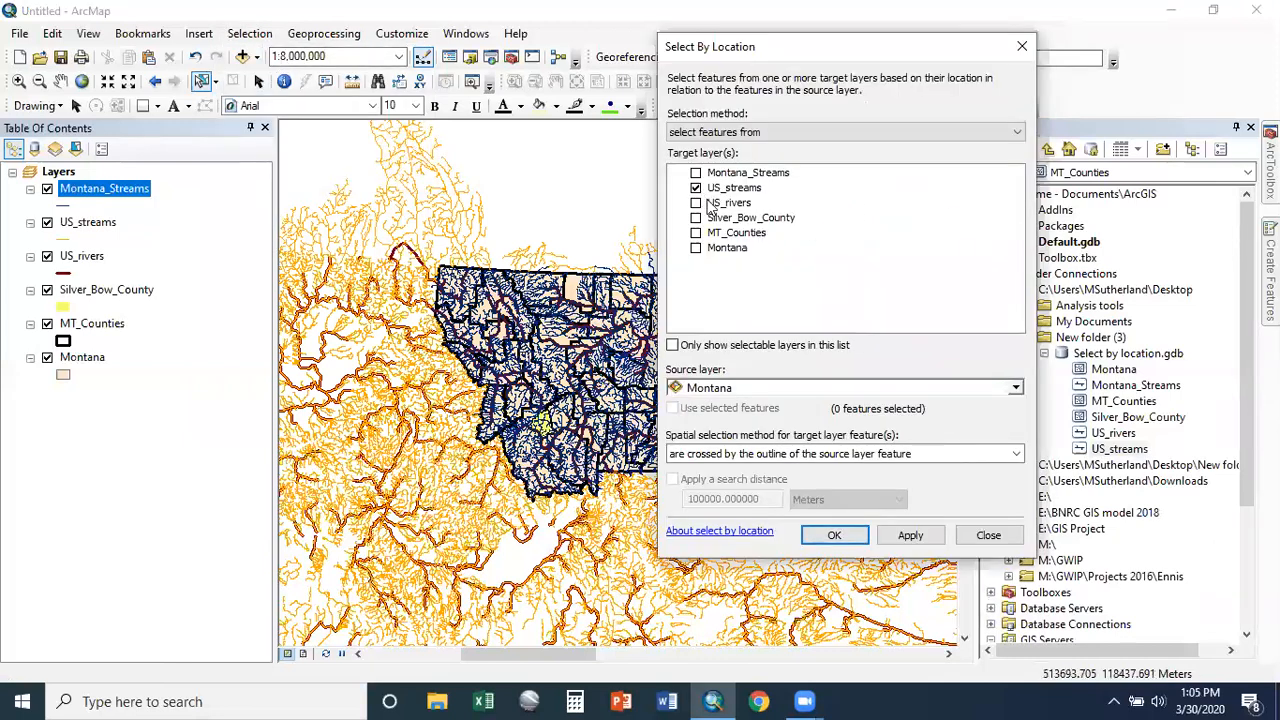
{"action": "left_click", "coordinate": [873, 455]}
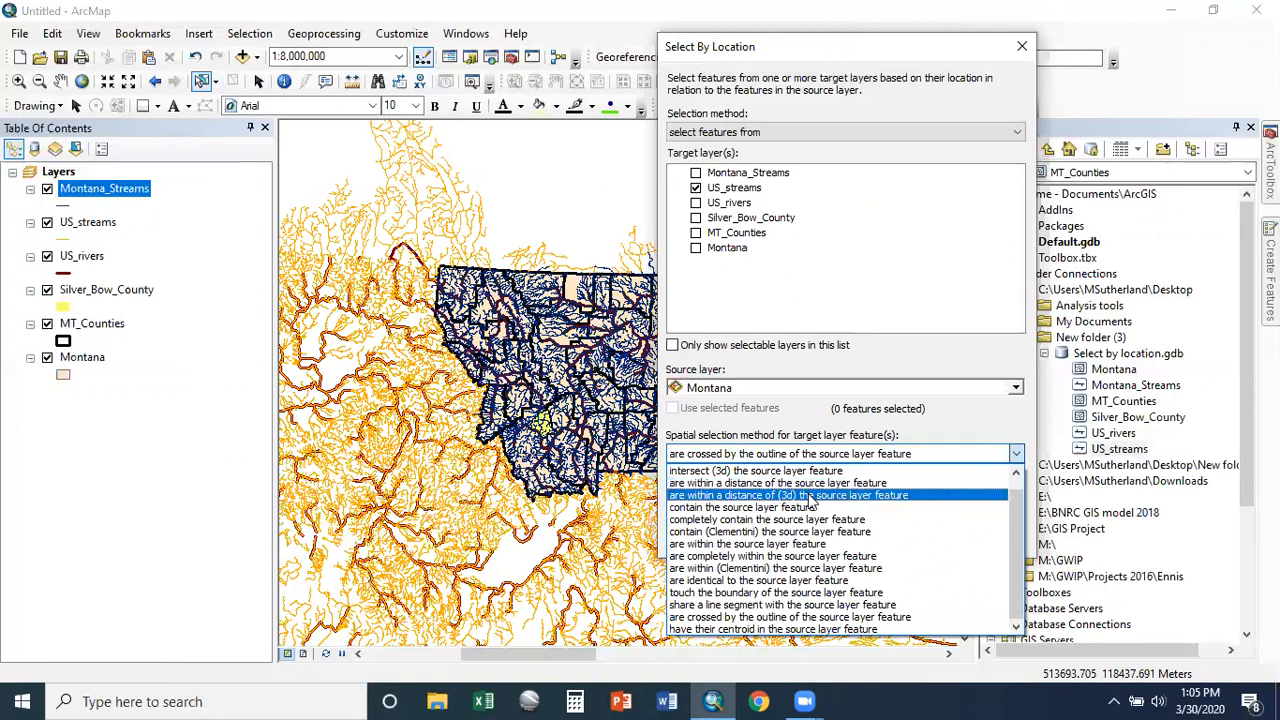
{"action": "left_click", "coordinate": [808, 545]}
{"action": "left_click", "coordinate": [908, 535]}
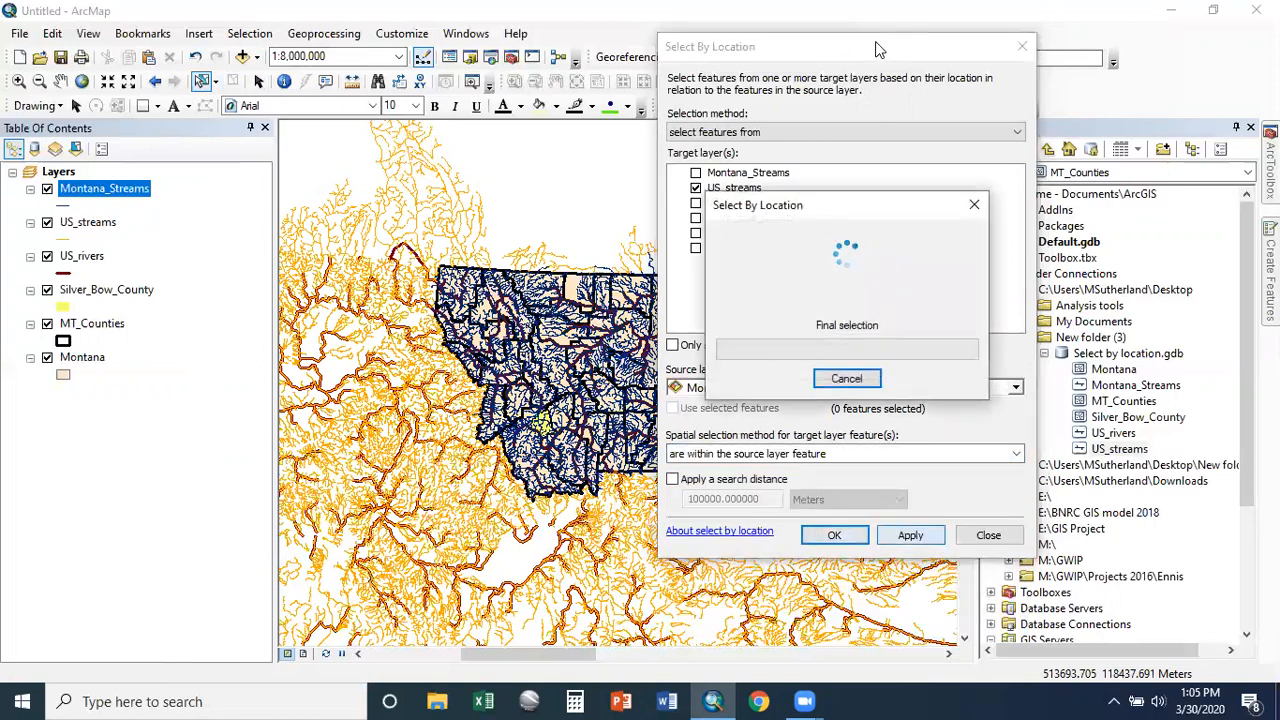
{"action": "left_click_drag", "start_coordinate": [843, 63], "coordinate": [1067, 147]}
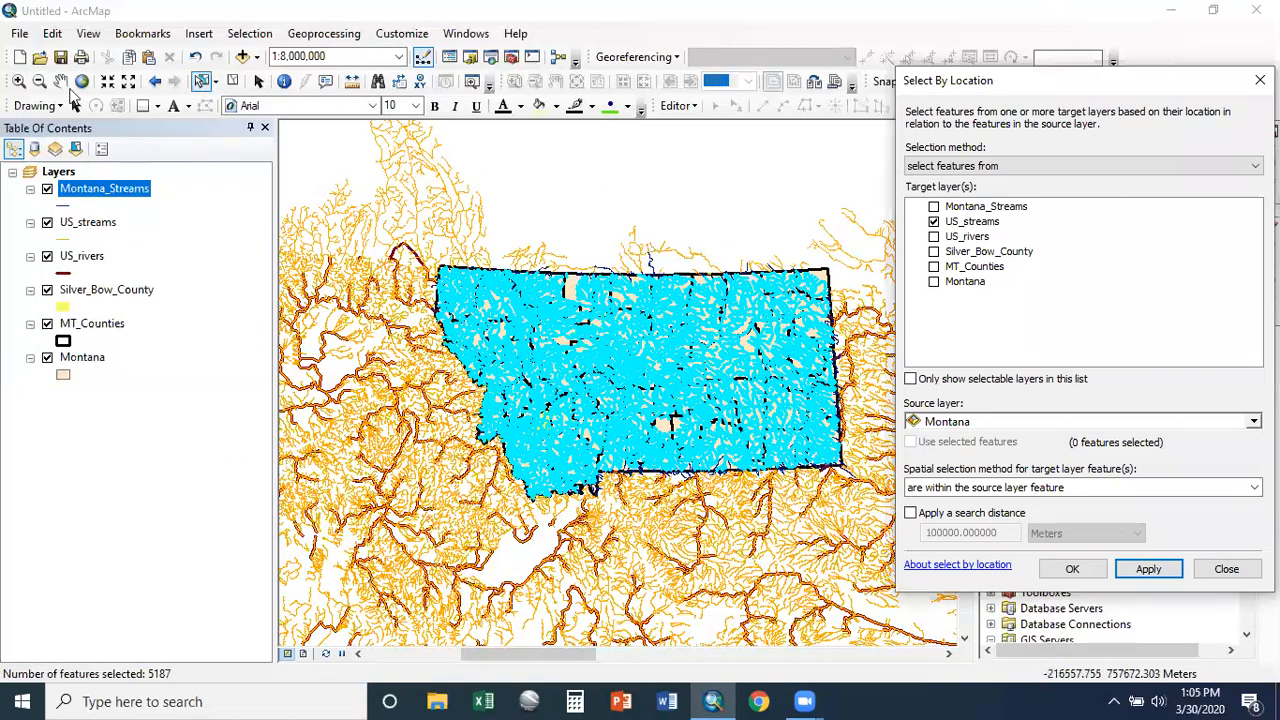
Step: Try selecting the US_streams features that are completely within the Montana source layer for comparison along the northwest border
{"action": "left_click", "coordinate": [17, 85]}
{"action": "left_click_drag", "start_coordinate": [408, 246], "coordinate": [486, 400]}
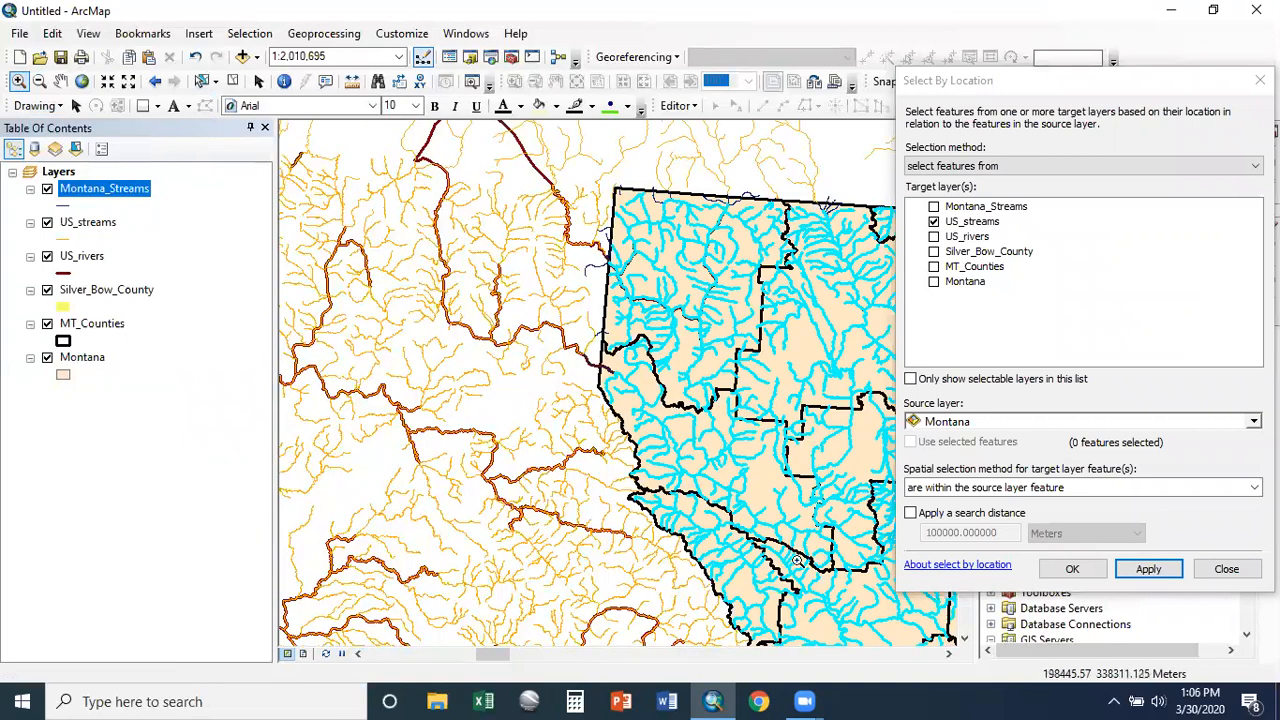
{"action": "left_click", "coordinate": [1027, 487]}
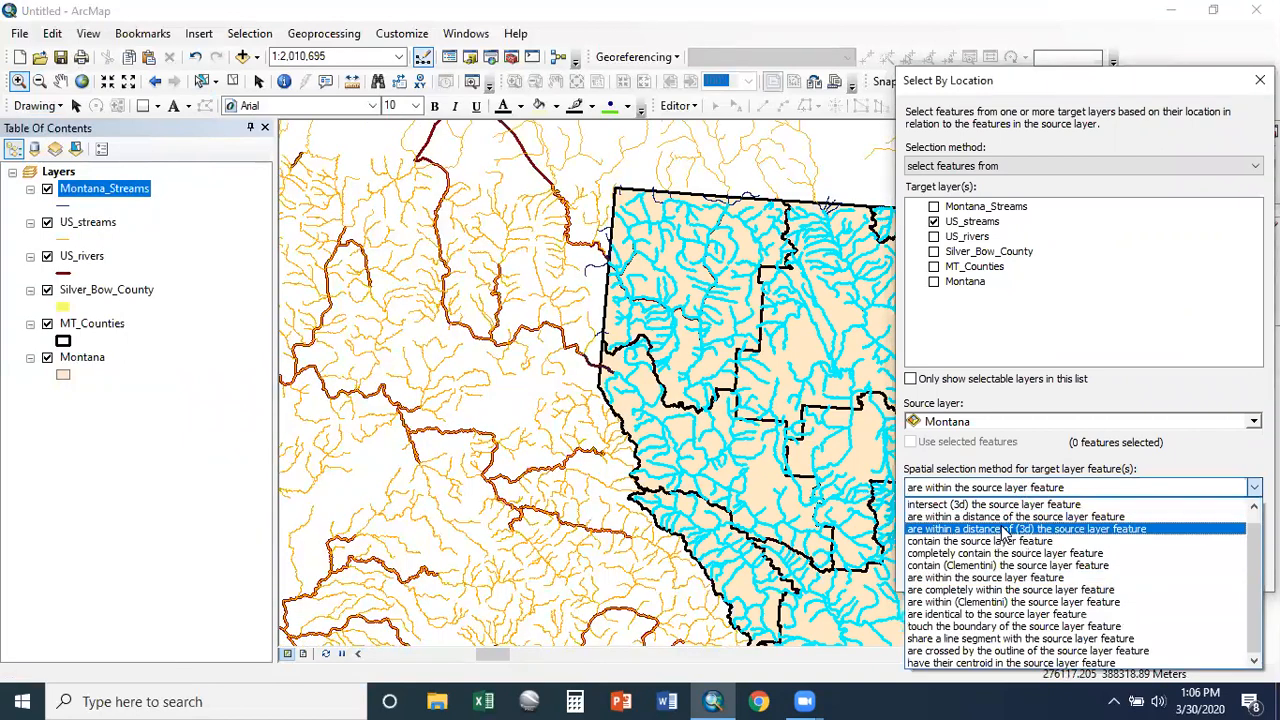
{"action": "left_click", "coordinate": [1000, 589]}
{"action": "left_click", "coordinate": [1148, 569]}
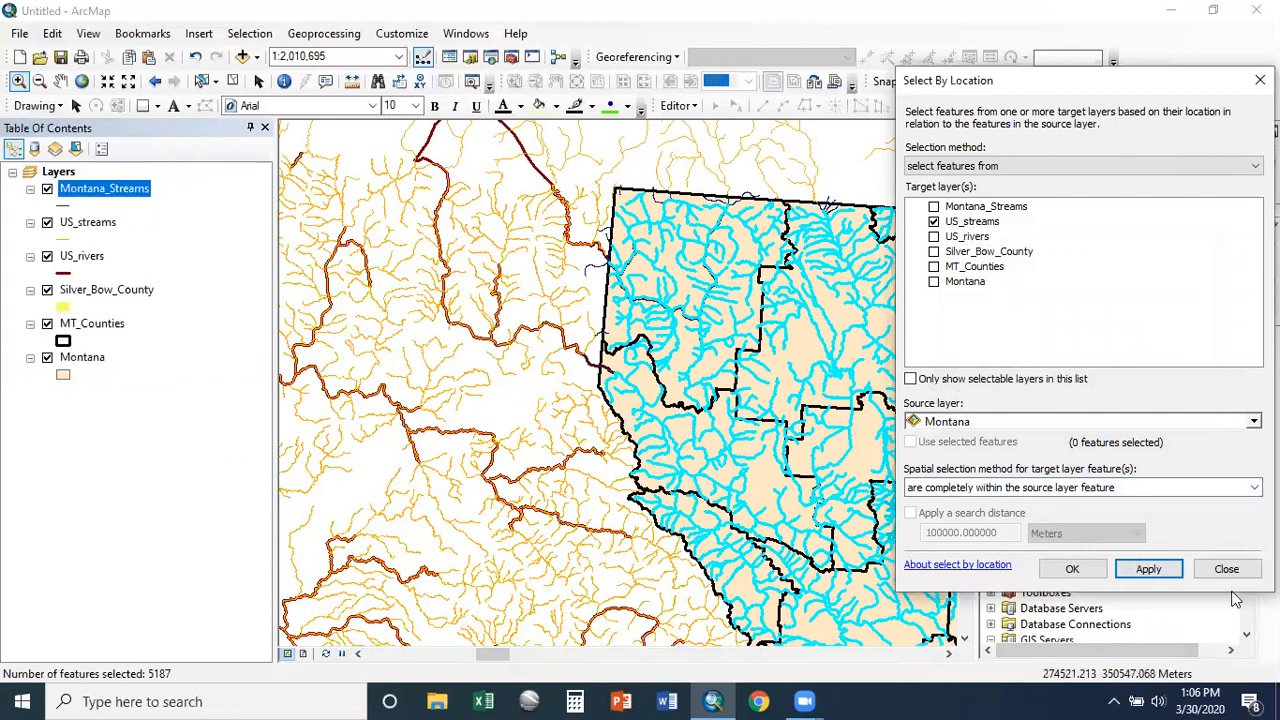
{"action": "left_click", "coordinate": [1148, 569]}
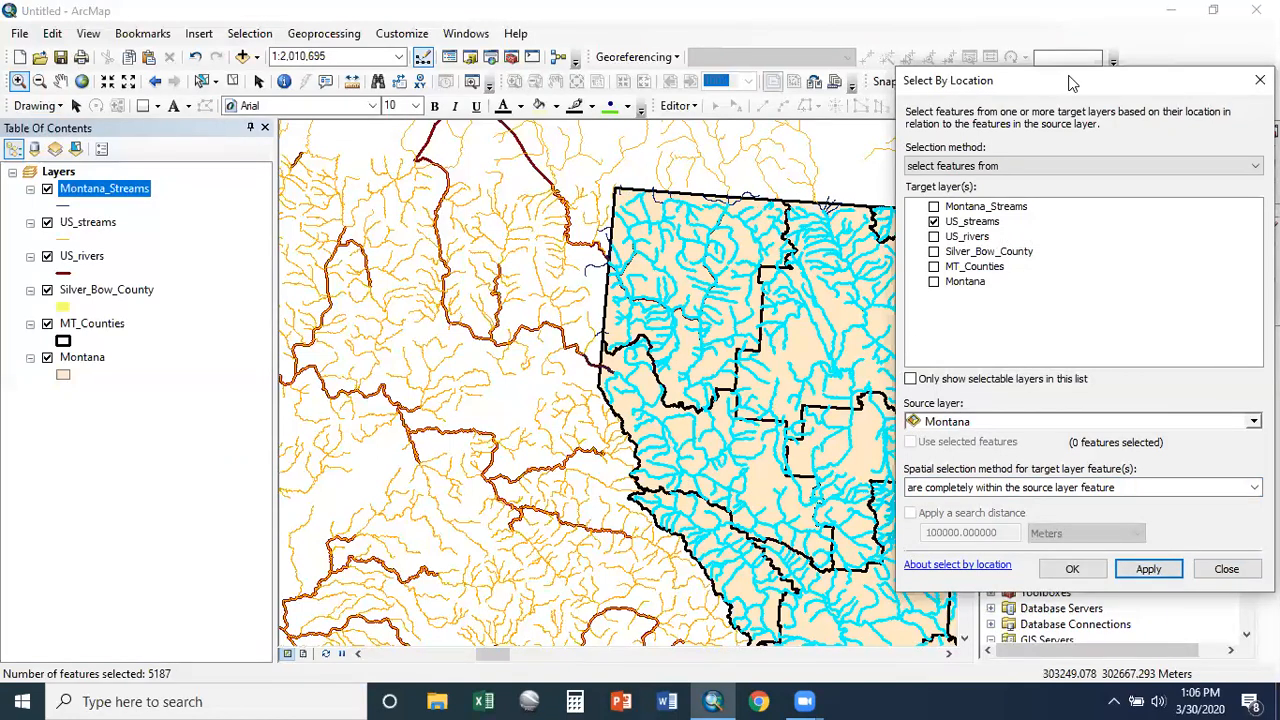
Step: Switch the spatial selection method back to "are within the source layer feature" and reapply the US_streams selection
{"action": "left_click_drag", "start_coordinate": [1063, 83], "coordinate": [881, 43]}
{"action": "left_click", "coordinate": [918, 451]}
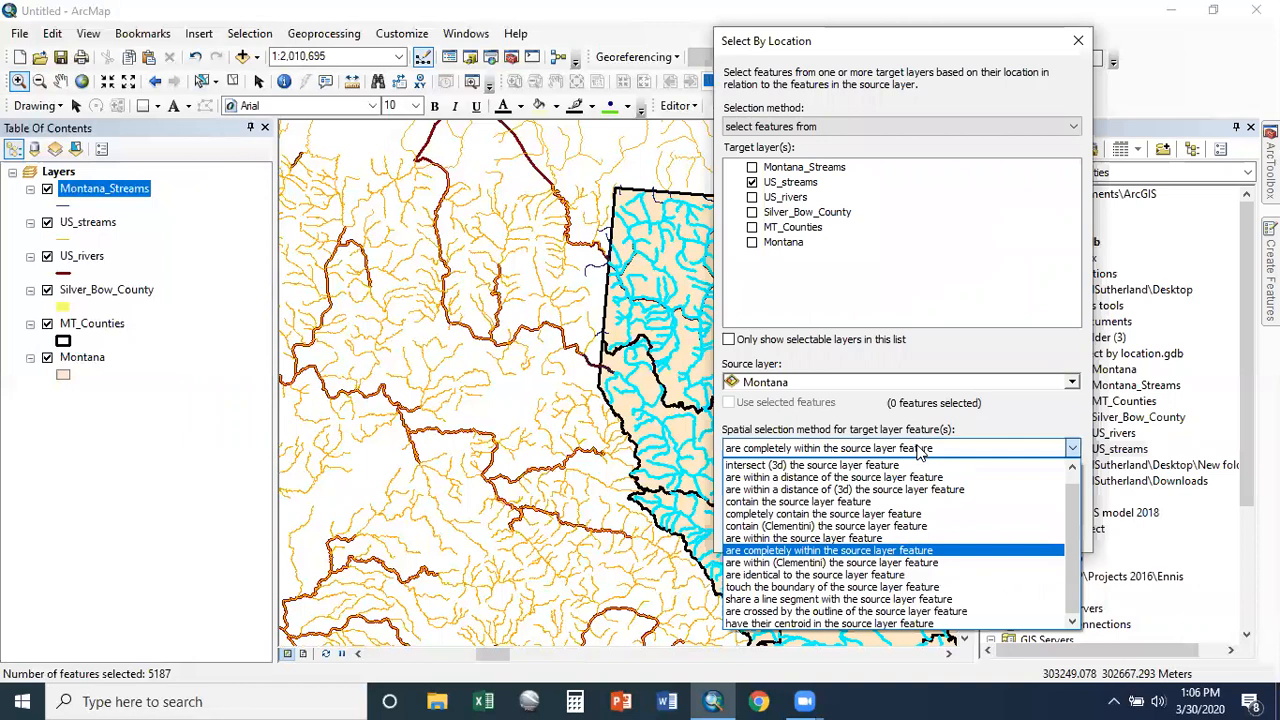
{"action": "left_click", "coordinate": [834, 539]}
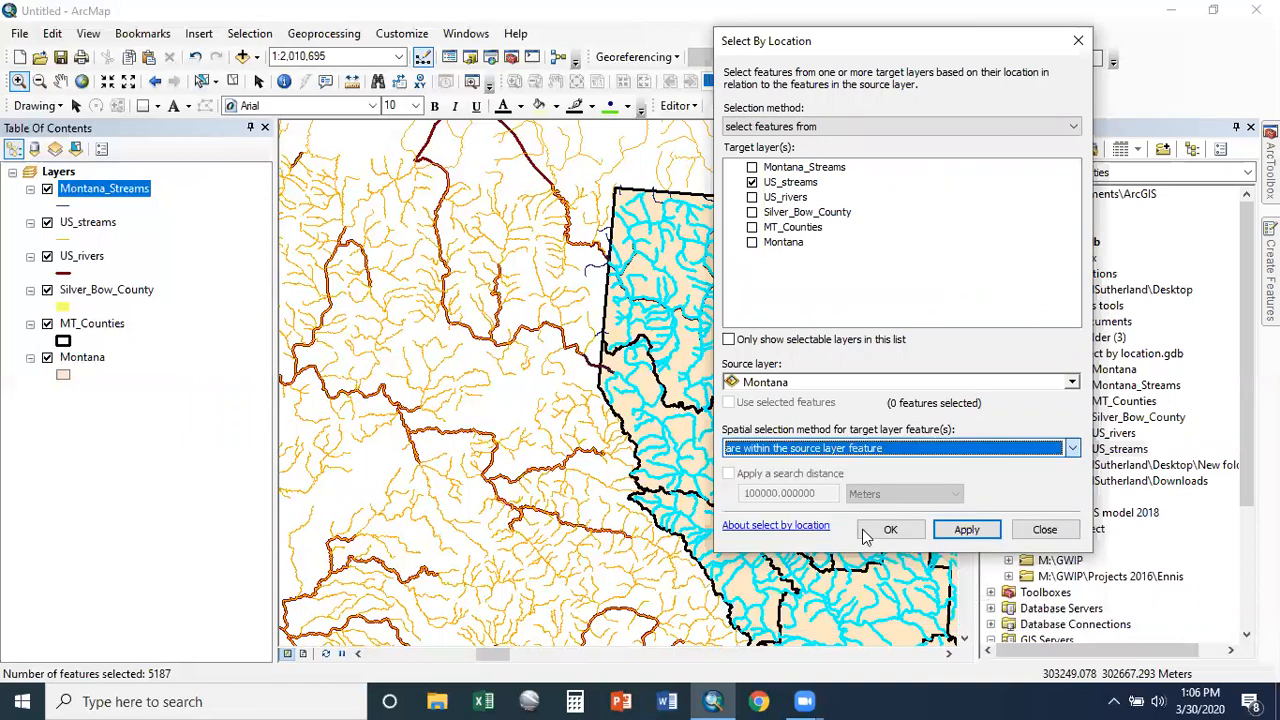
{"action": "left_click", "coordinate": [966, 530]}
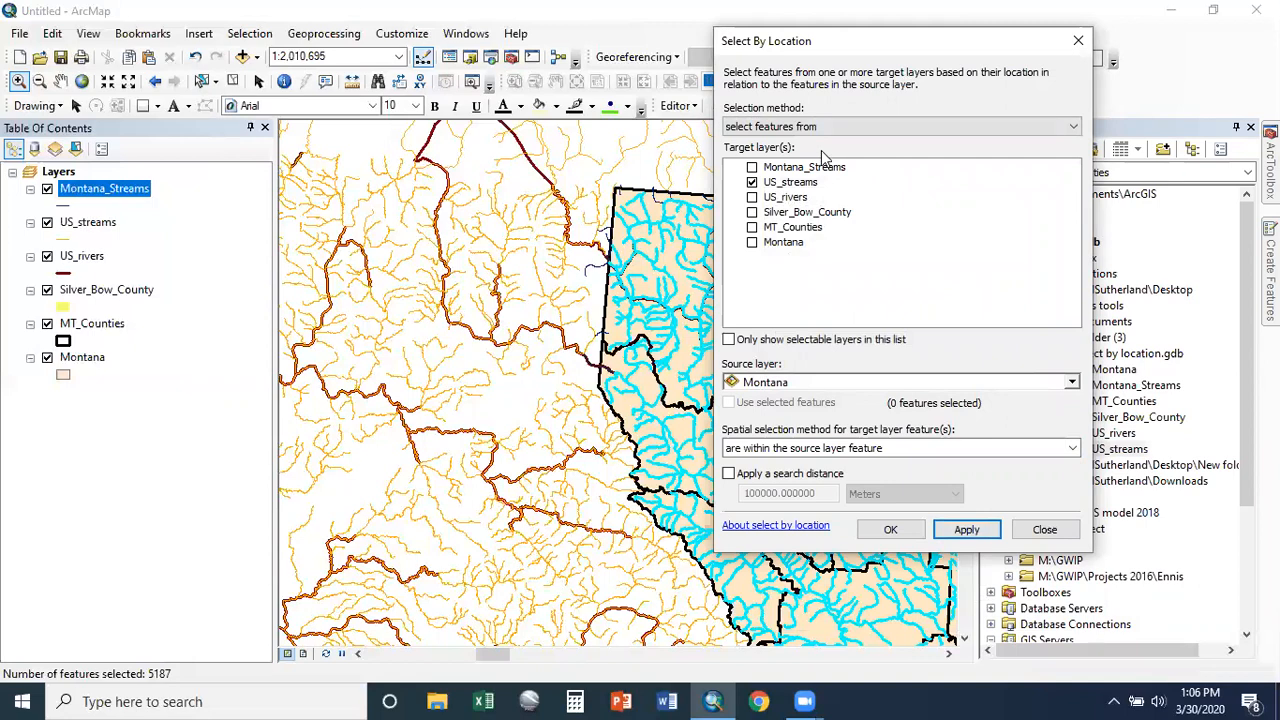
Step: Add the US_streams features within a distance of 100 meters of Montana to the currently selected features
{"action": "left_click", "coordinate": [845, 126]}
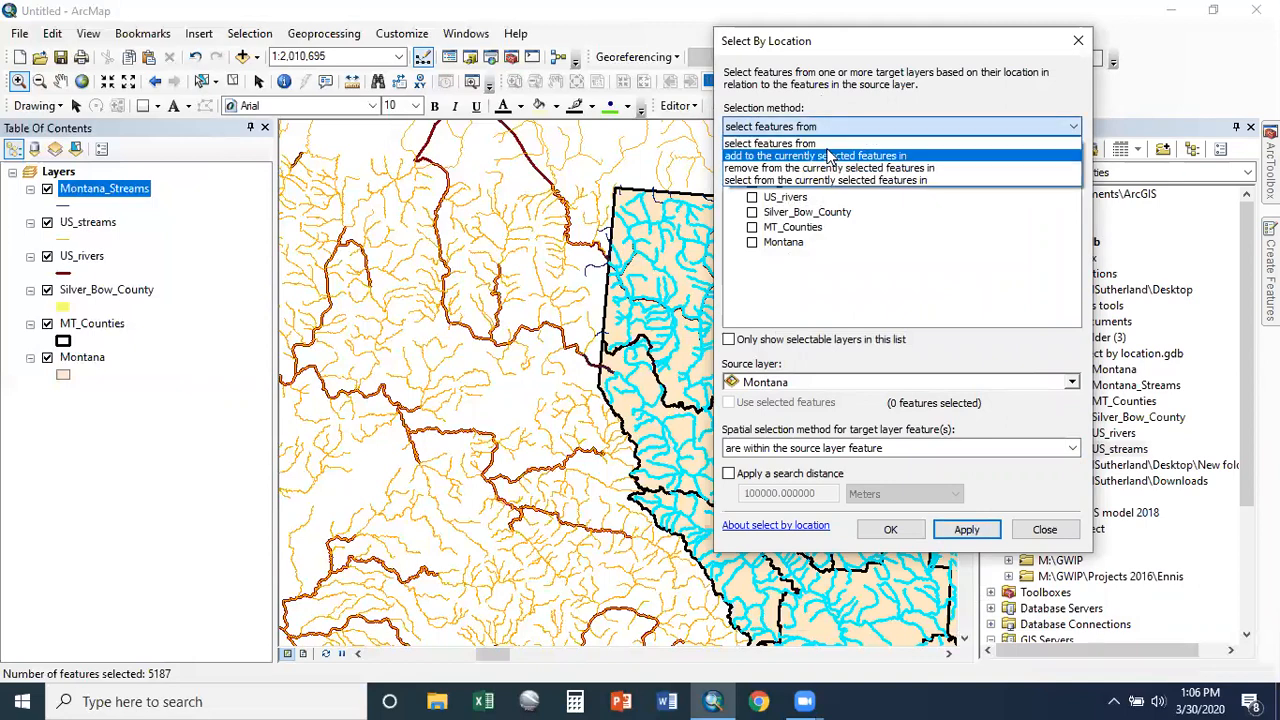
{"action": "left_click", "coordinate": [826, 157]}
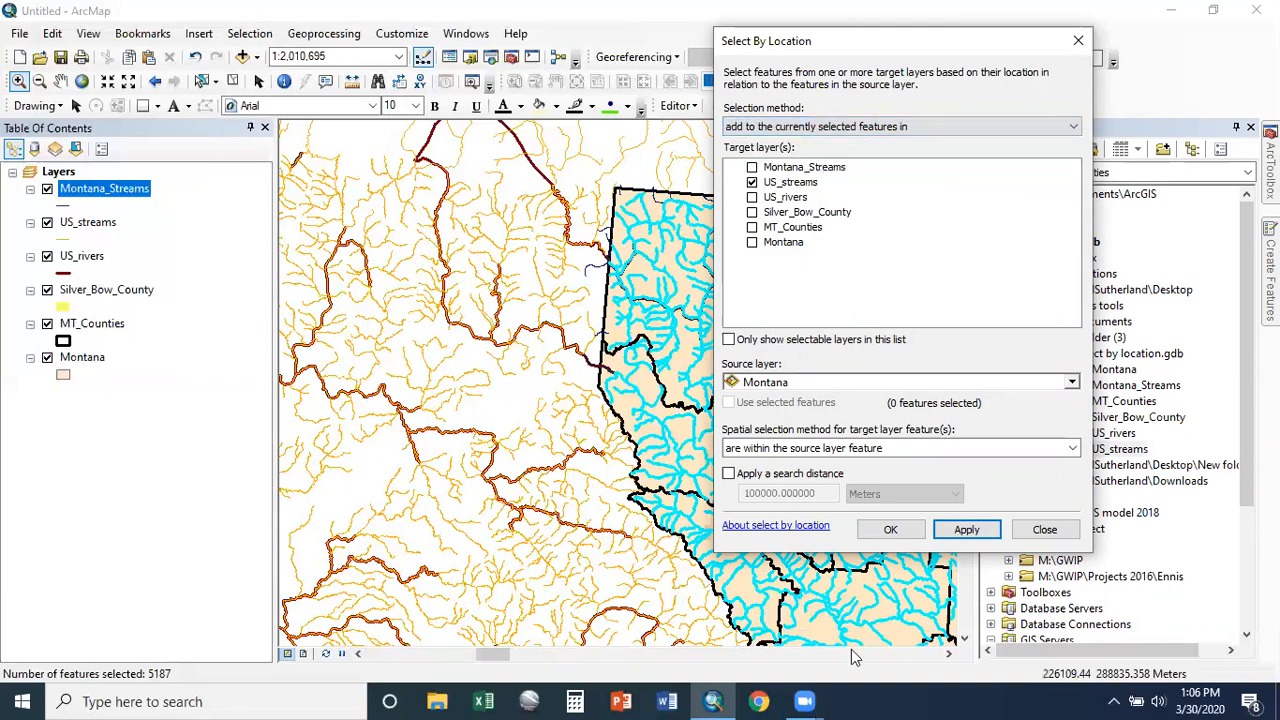
{"action": "left_click", "coordinate": [800, 450]}
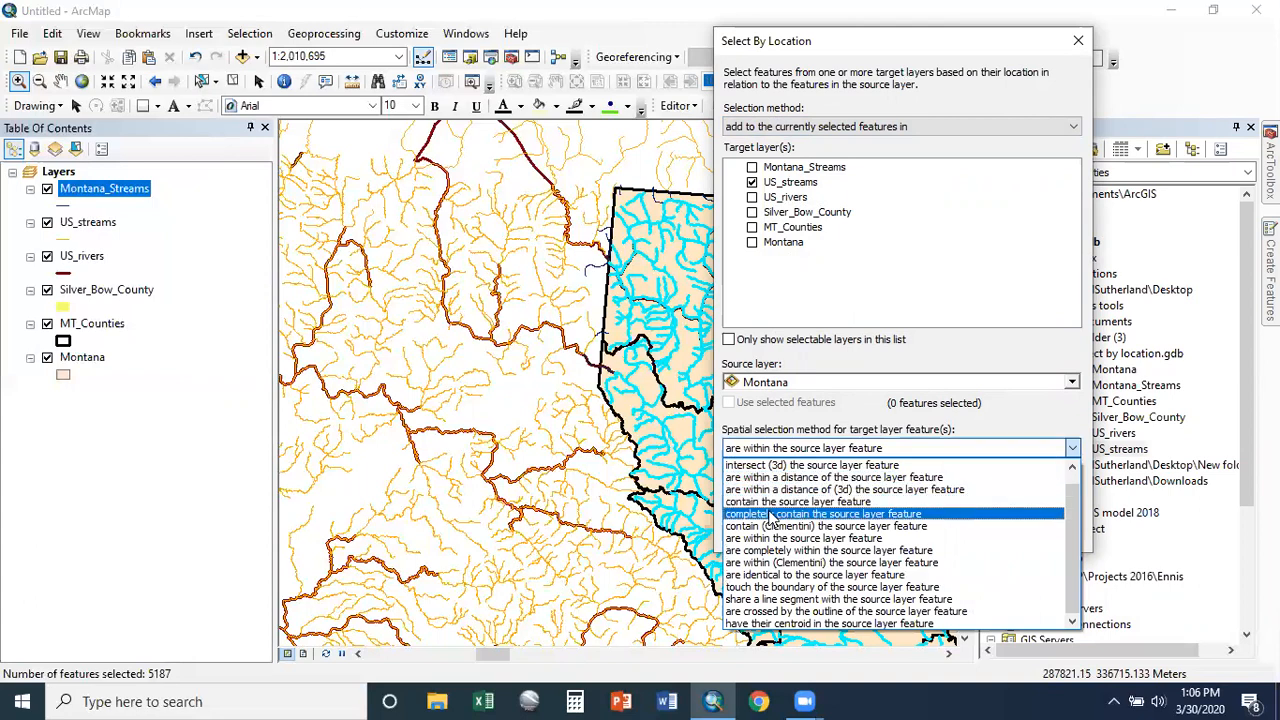
{"action": "left_click", "coordinate": [800, 477]}
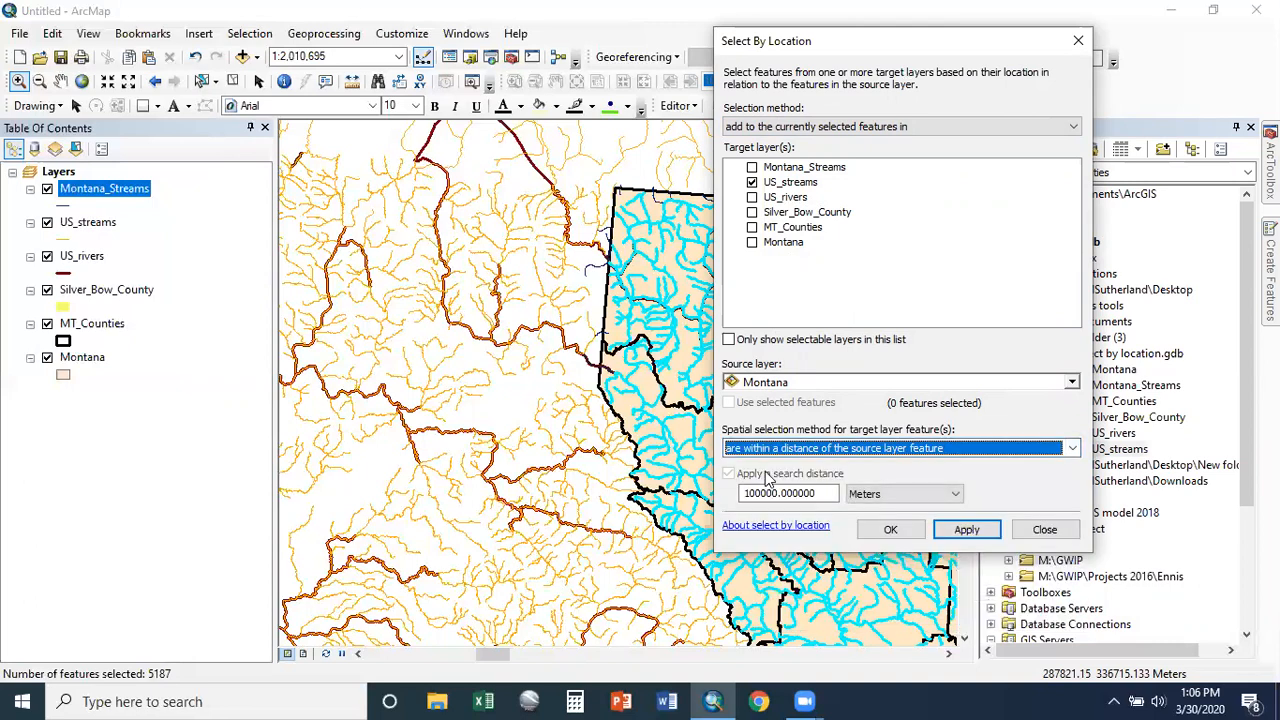
{"action": "left_click_drag", "start_coordinate": [793, 494], "coordinate": [774, 493]}
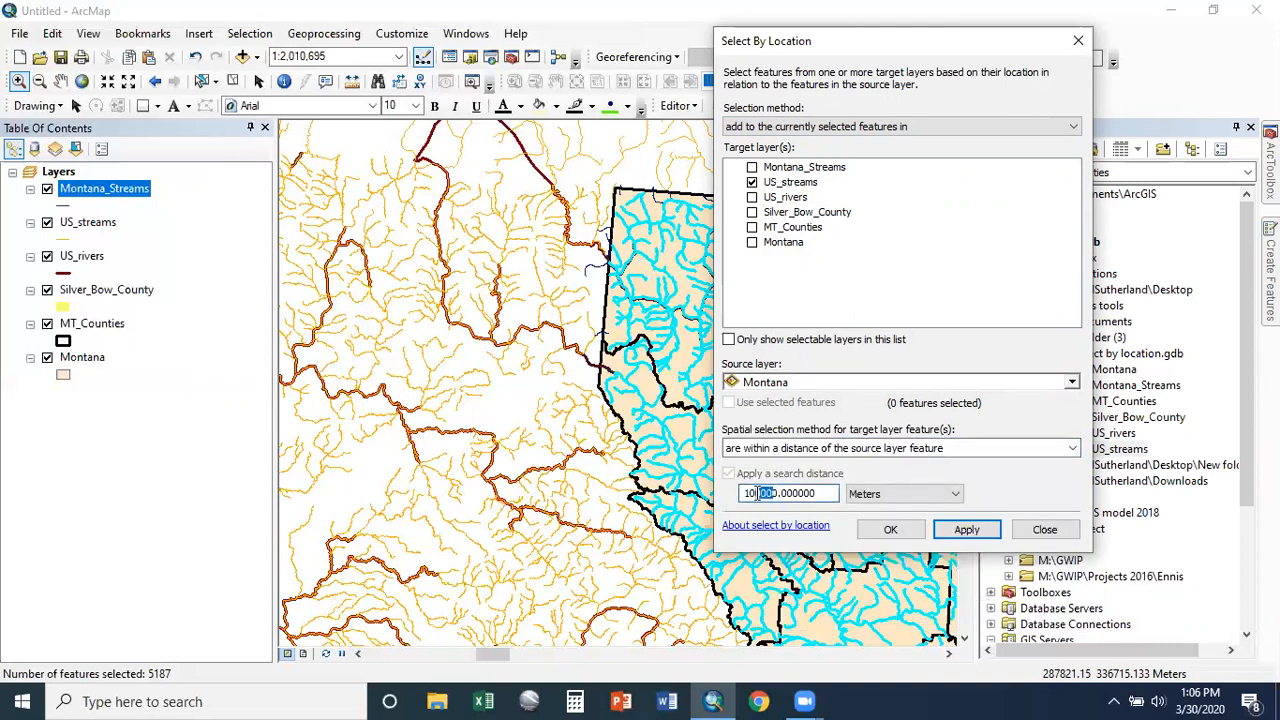
{"action": "key", "text": "BackSpace"}
{"action": "left_click", "coordinate": [966, 529]}
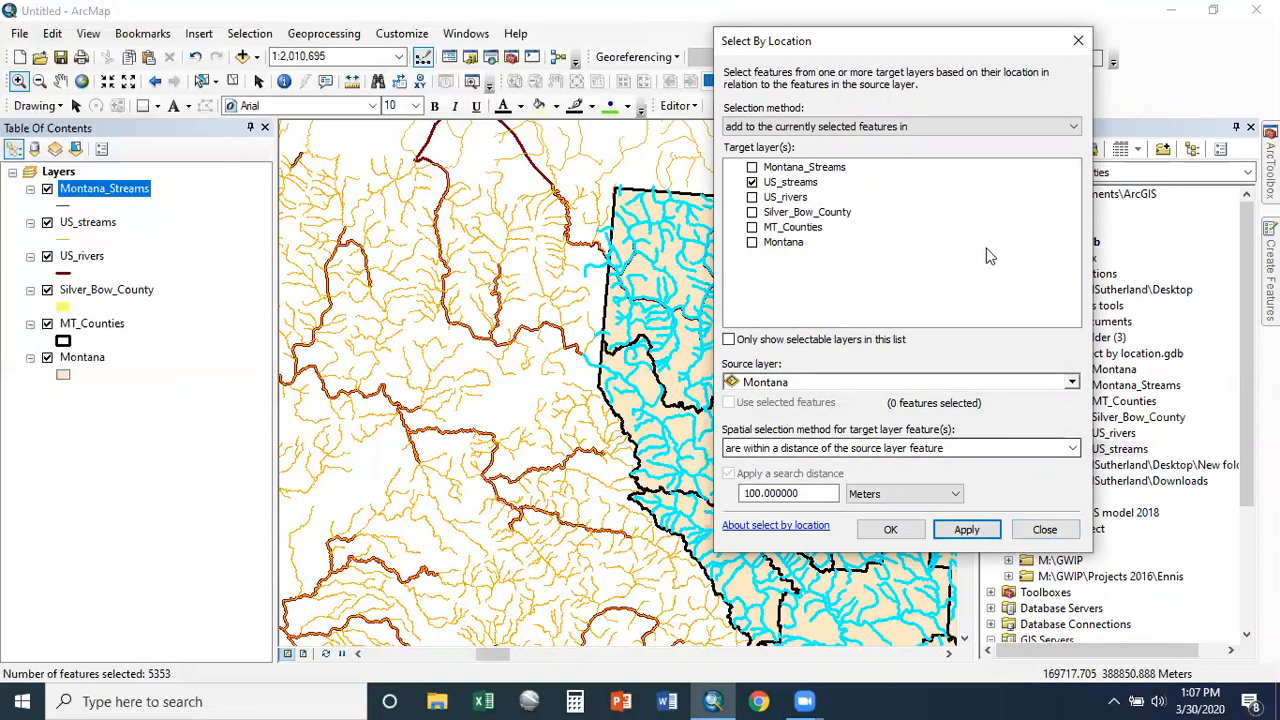
Step: Remove the US_streams features that are within Silver_Bow_County from the current selection, with no search distance applied
{"action": "left_click", "coordinate": [924, 135]}
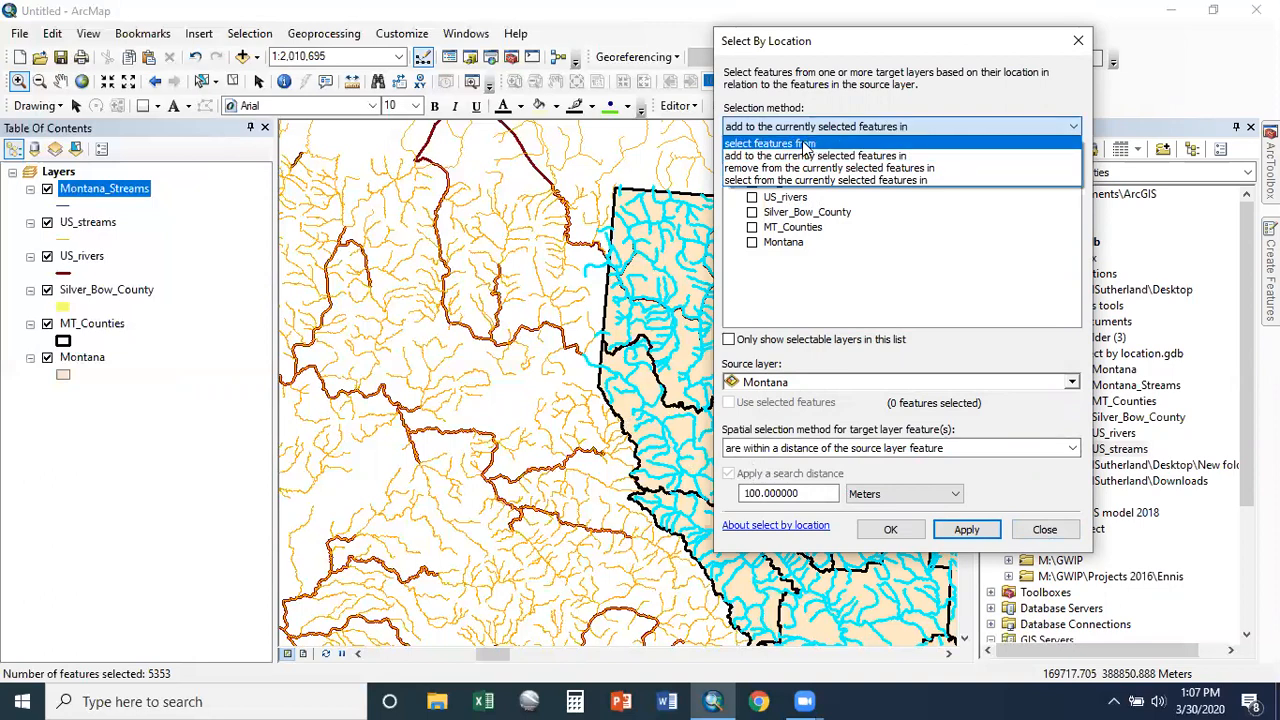
{"action": "left_click", "coordinate": [752, 168]}
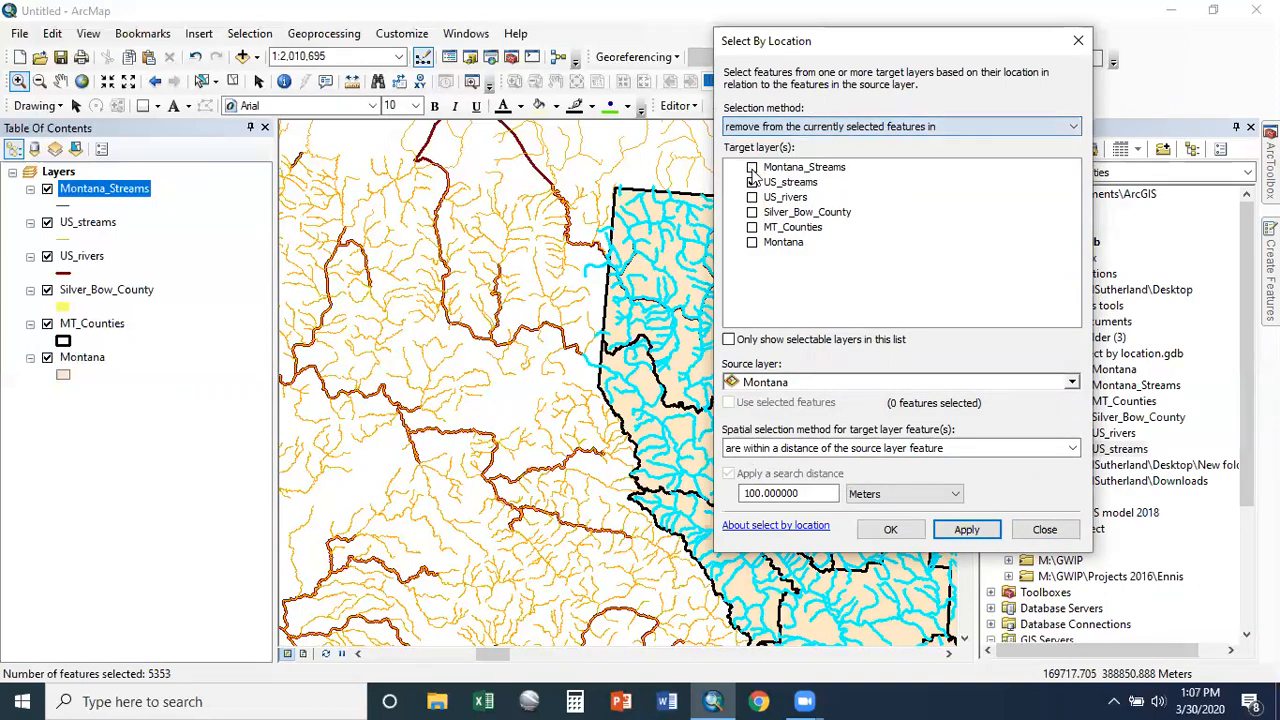
{"action": "left_click_drag", "start_coordinate": [840, 52], "coordinate": [1036, 52]}
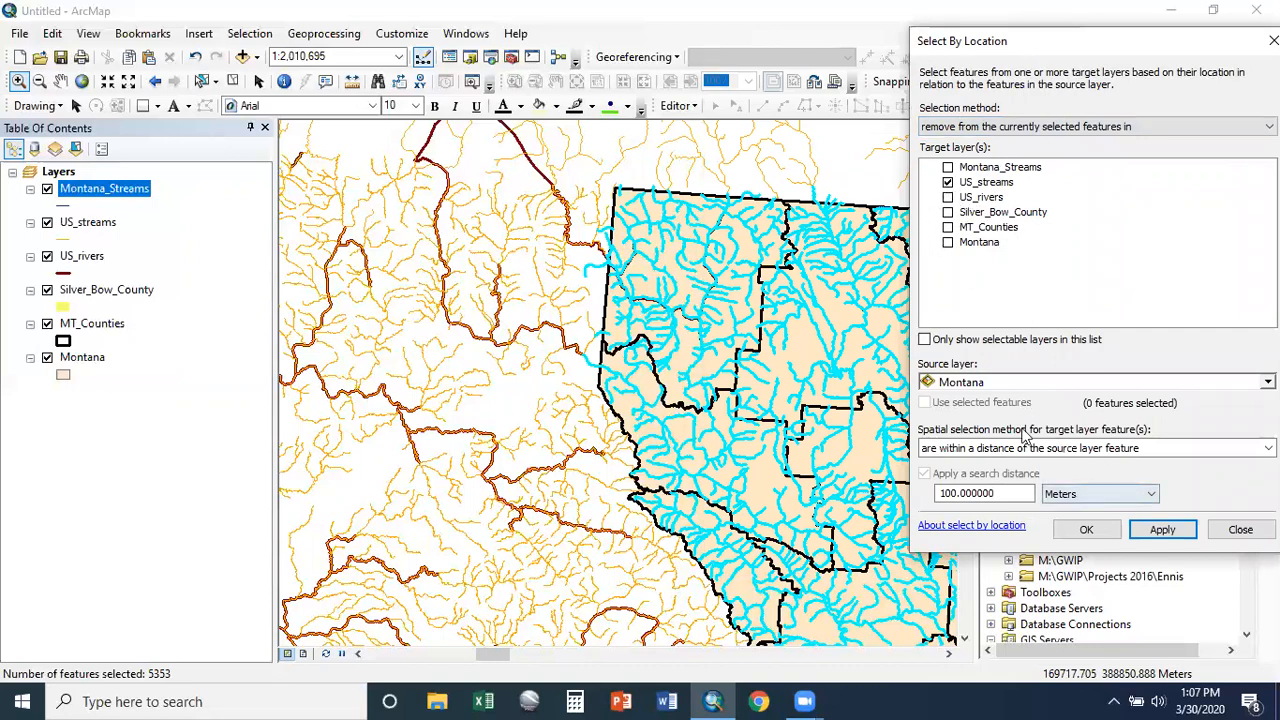
{"action": "left_click", "coordinate": [1050, 448]}
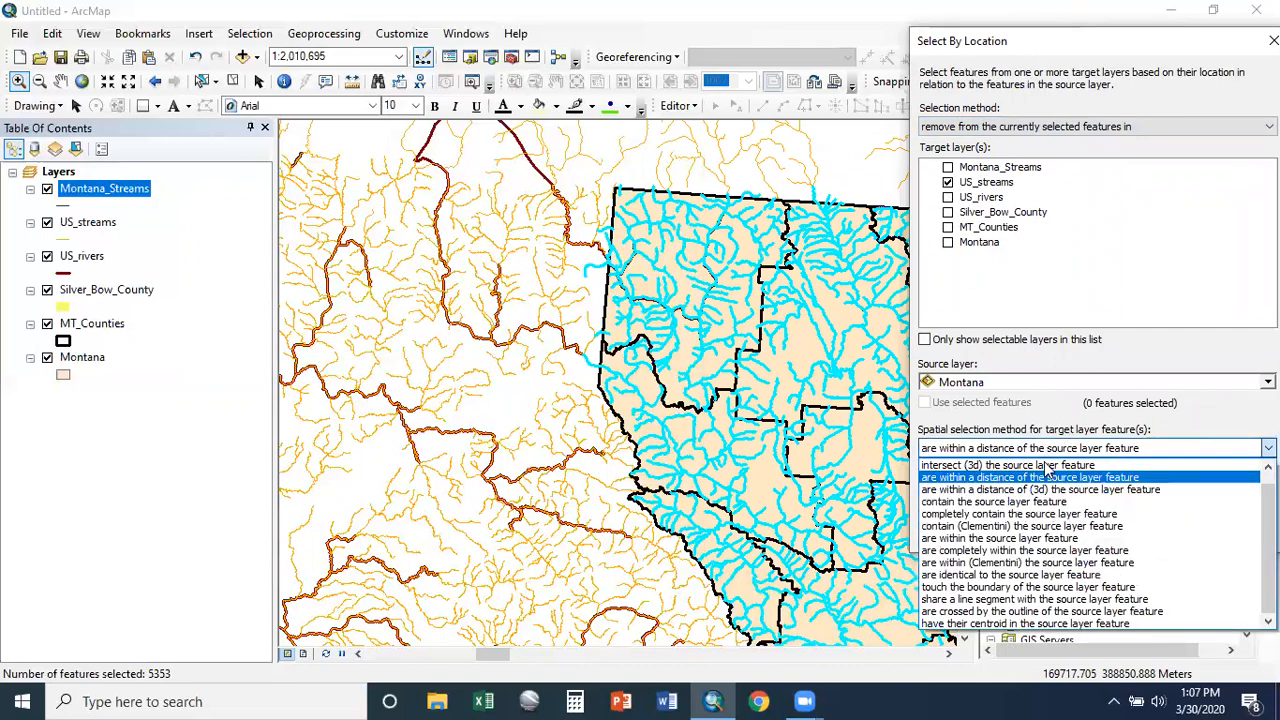
{"action": "left_click", "coordinate": [1038, 538]}
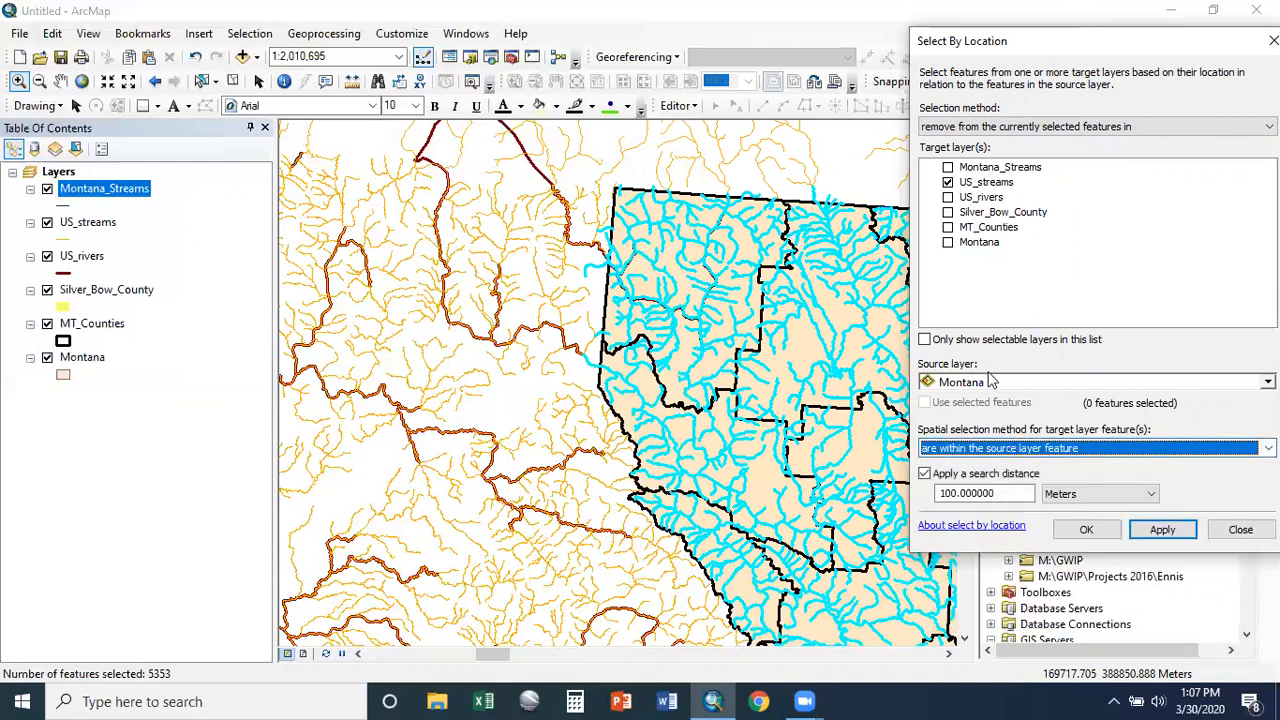
{"action": "left_click", "coordinate": [990, 381]}
{"action": "left_click", "coordinate": [1005, 448]}
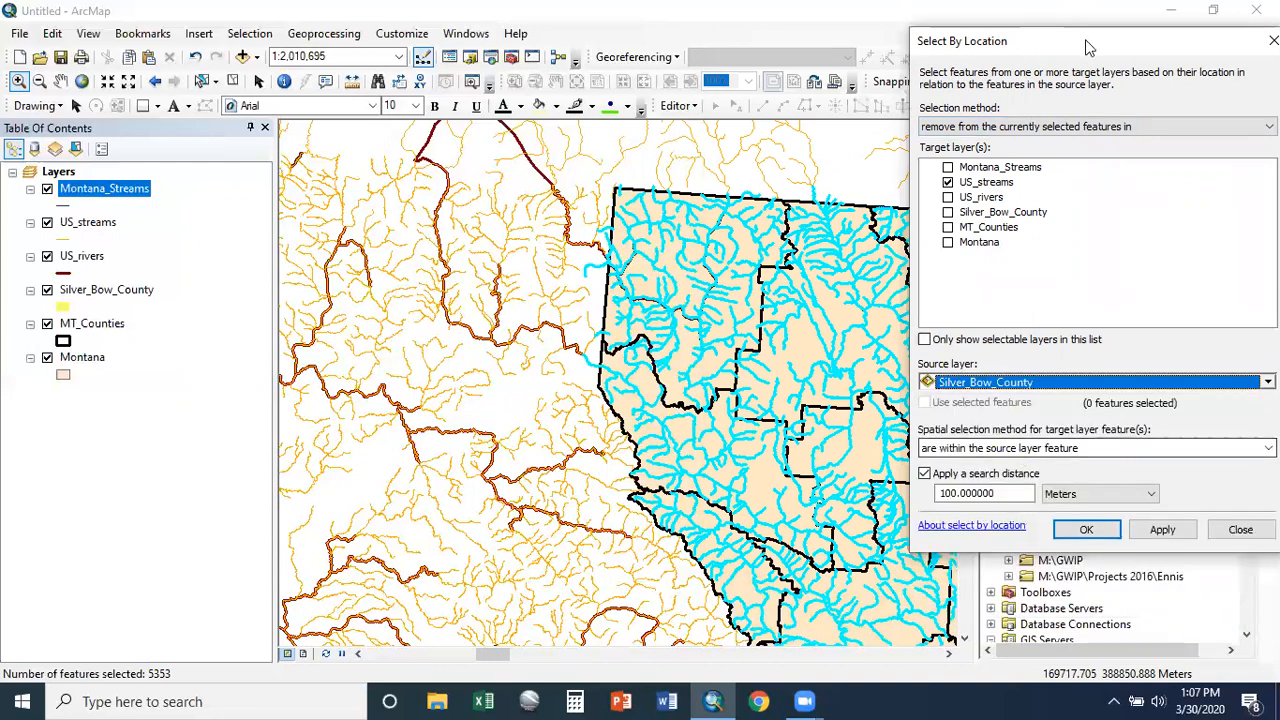
{"action": "left_click_drag", "start_coordinate": [1020, 49], "coordinate": [938, 23]}
{"action": "left_click", "coordinate": [1084, 505]}
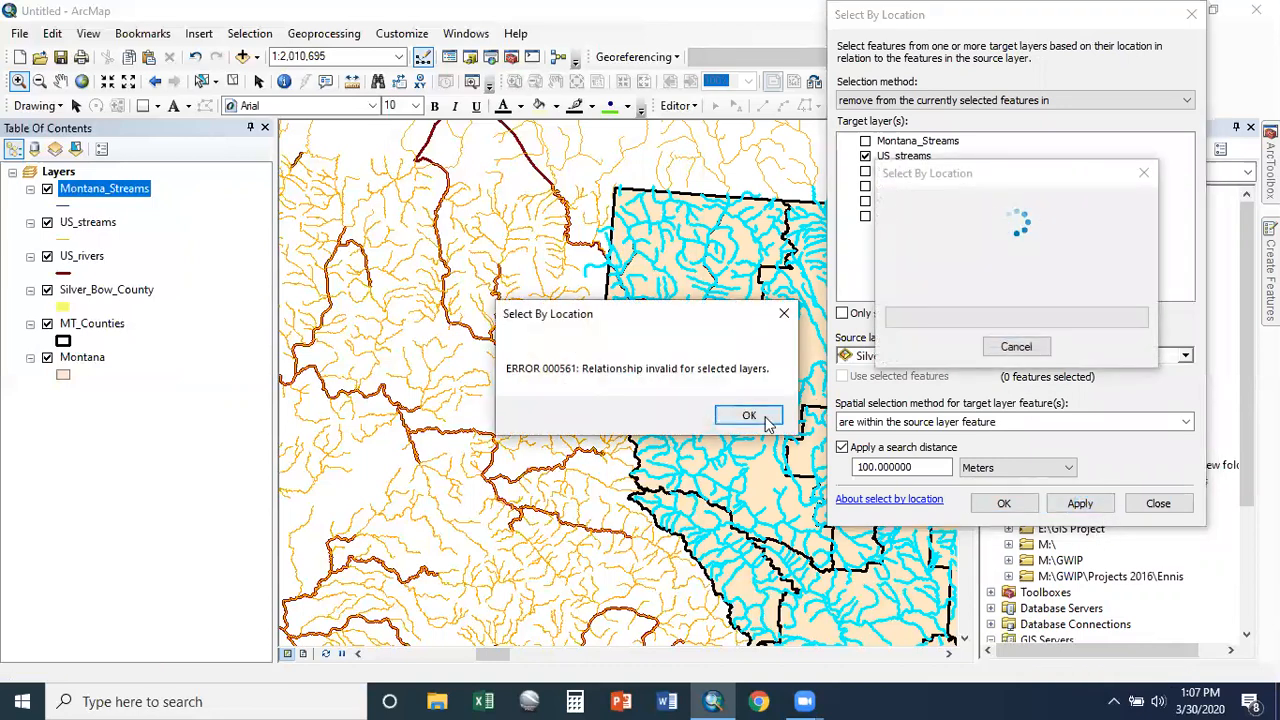
{"action": "left_click", "coordinate": [749, 415]}
{"action": "left_click", "coordinate": [843, 448]}
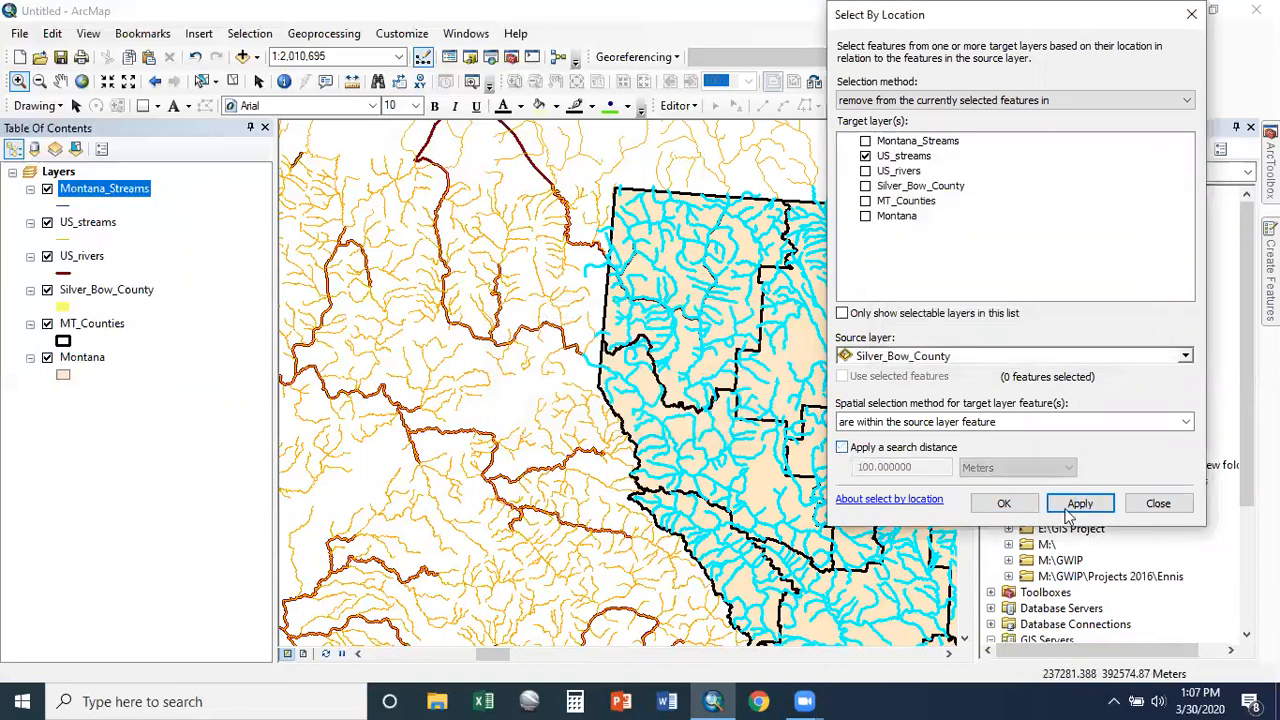
{"action": "left_click", "coordinate": [1098, 505]}
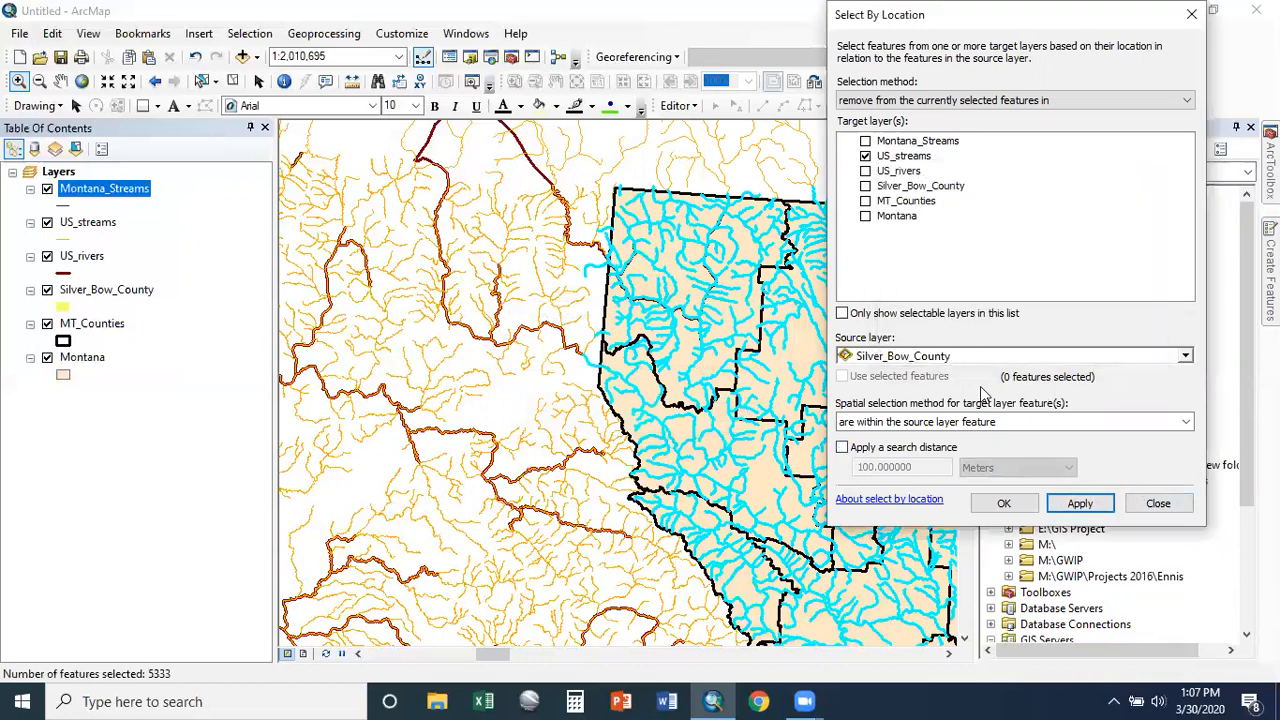
Step: Inspect the remaining stream selection around northwest Montana, then zoom the map to the selected features
{"action": "left_click_drag", "start_coordinate": [1000, 30], "coordinate": [264, 53]}
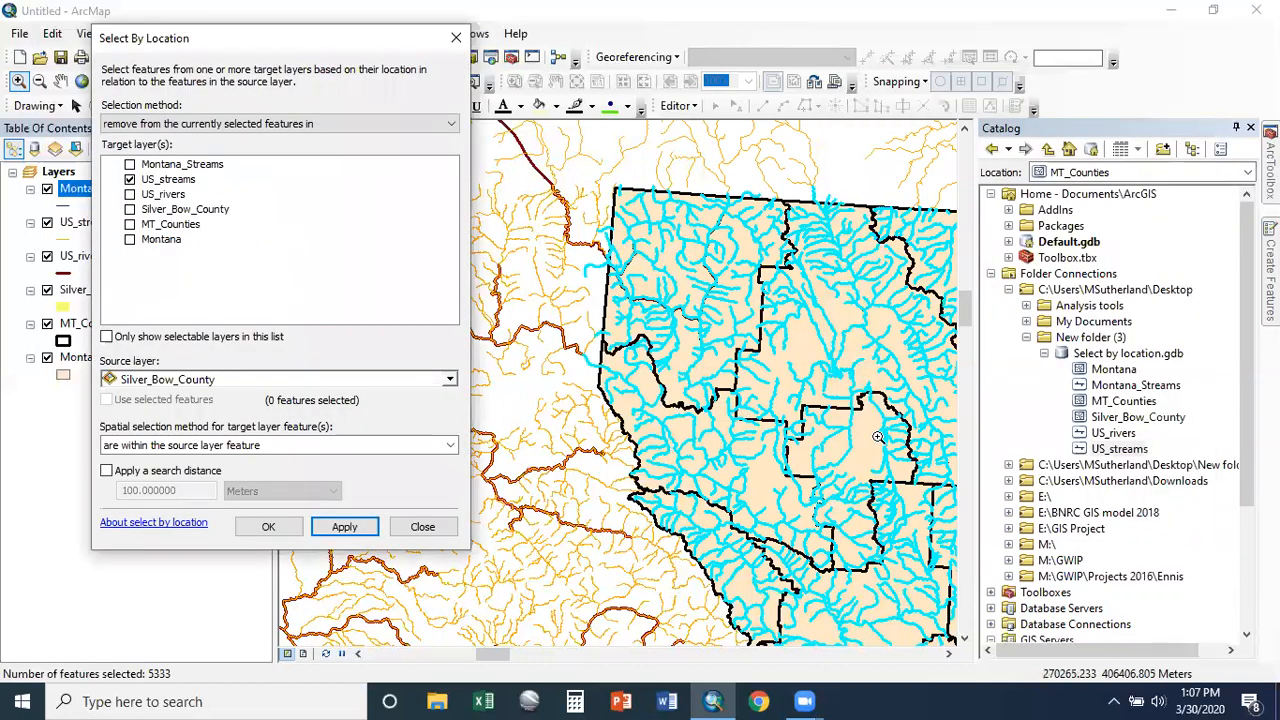
{"action": "scroll", "coordinate": [853, 457], "scroll_direction": "up", "scroll_amount": 1}
{"action": "scroll", "coordinate": [853, 457], "scroll_direction": "down", "scroll_amount": 2}
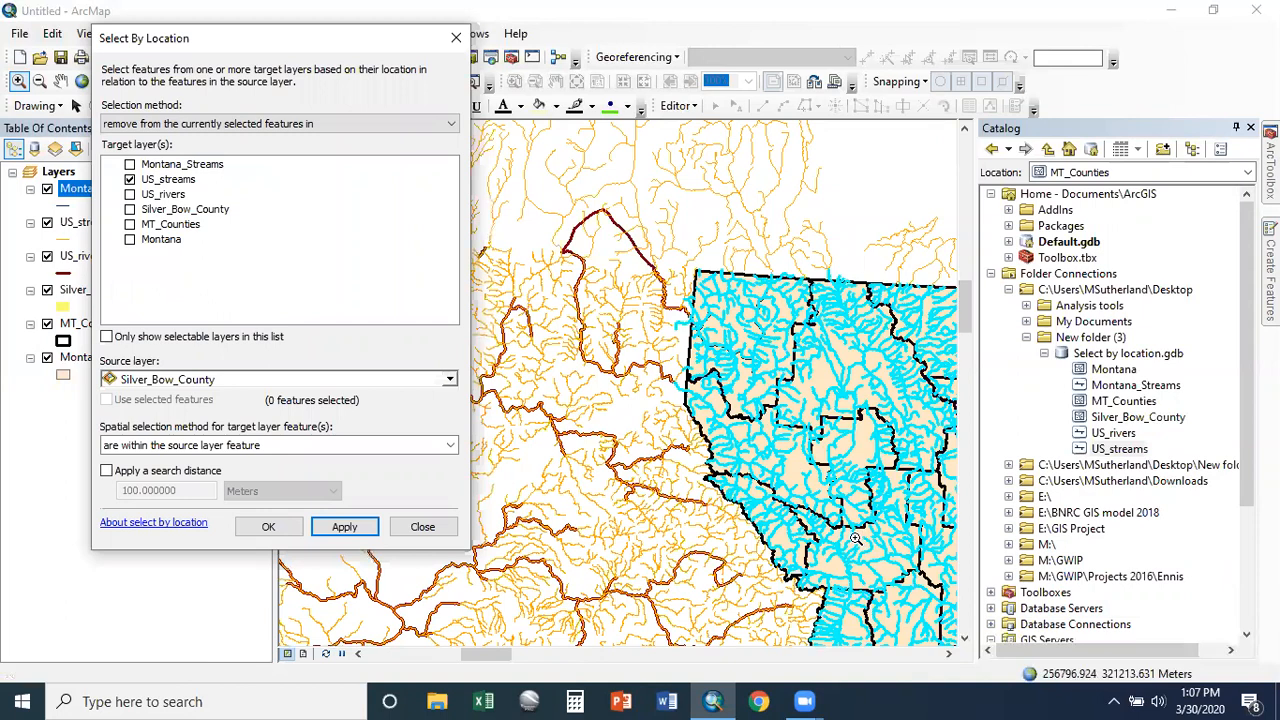
{"action": "scroll", "coordinate": [885, 580], "scroll_direction": "down", "scroll_amount": 2}
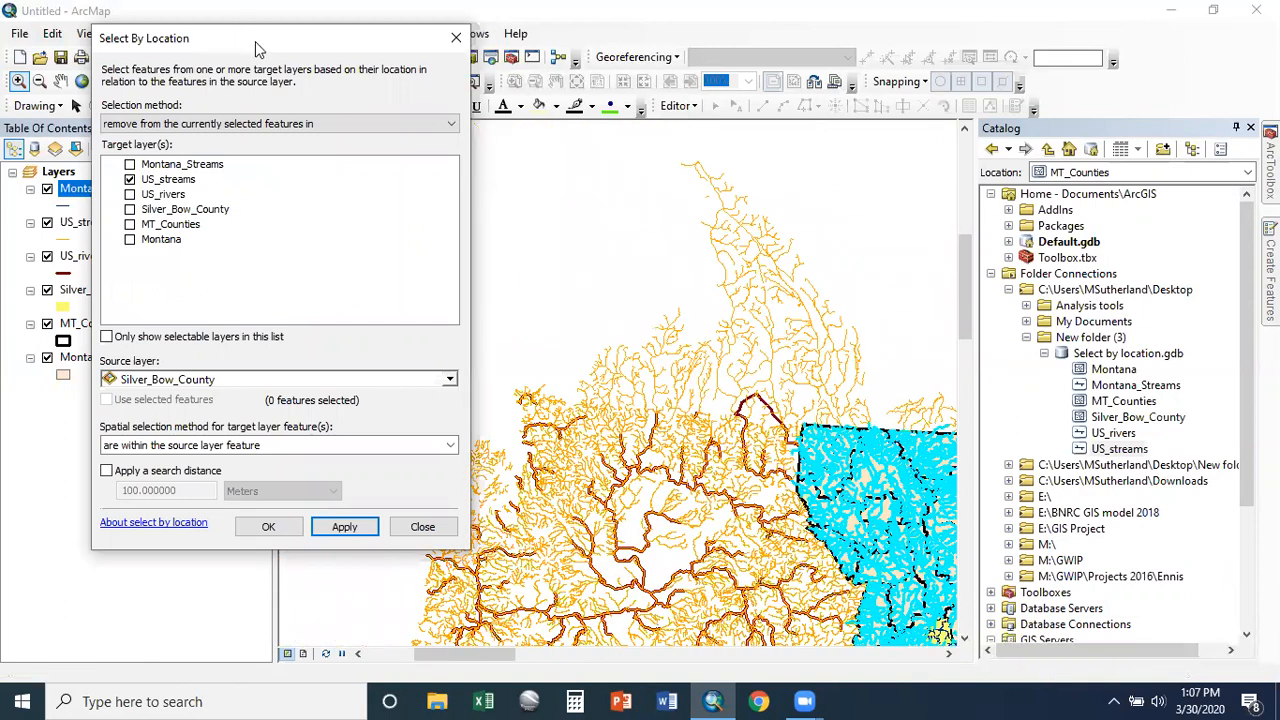
{"action": "left_click_drag", "start_coordinate": [255, 41], "coordinate": [1015, 59]}
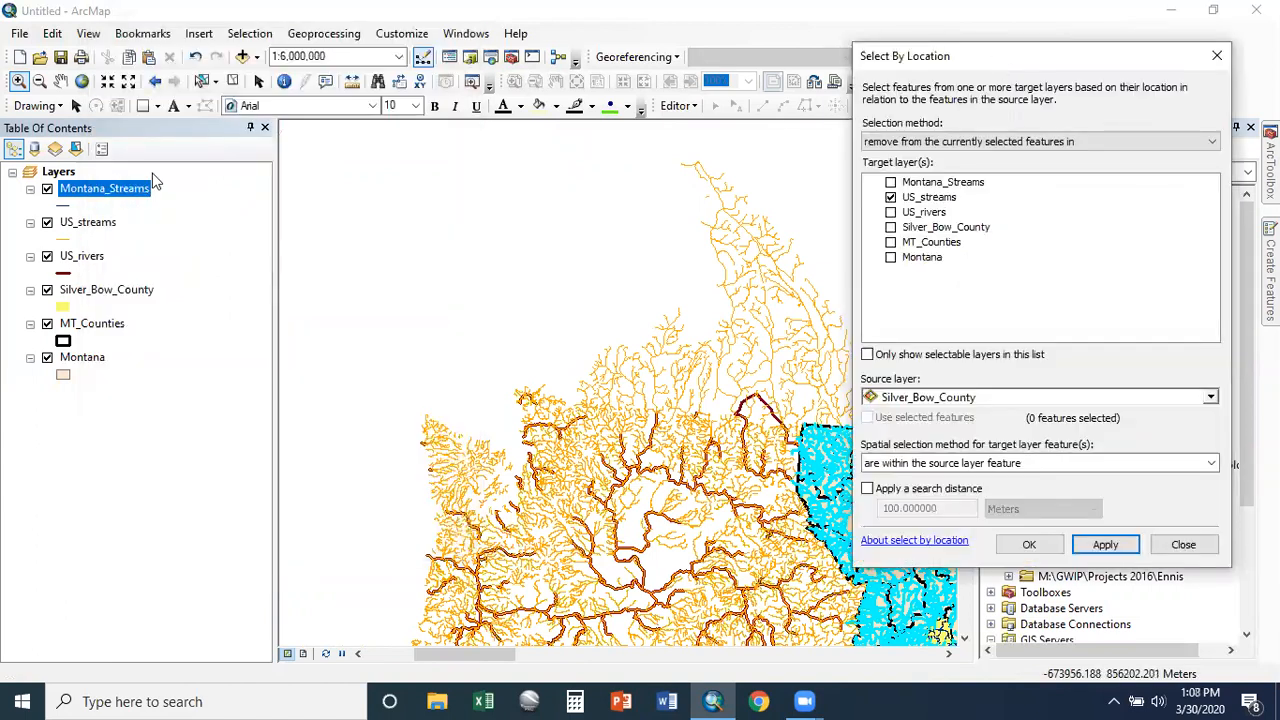
{"action": "left_click", "coordinate": [255, 34]}
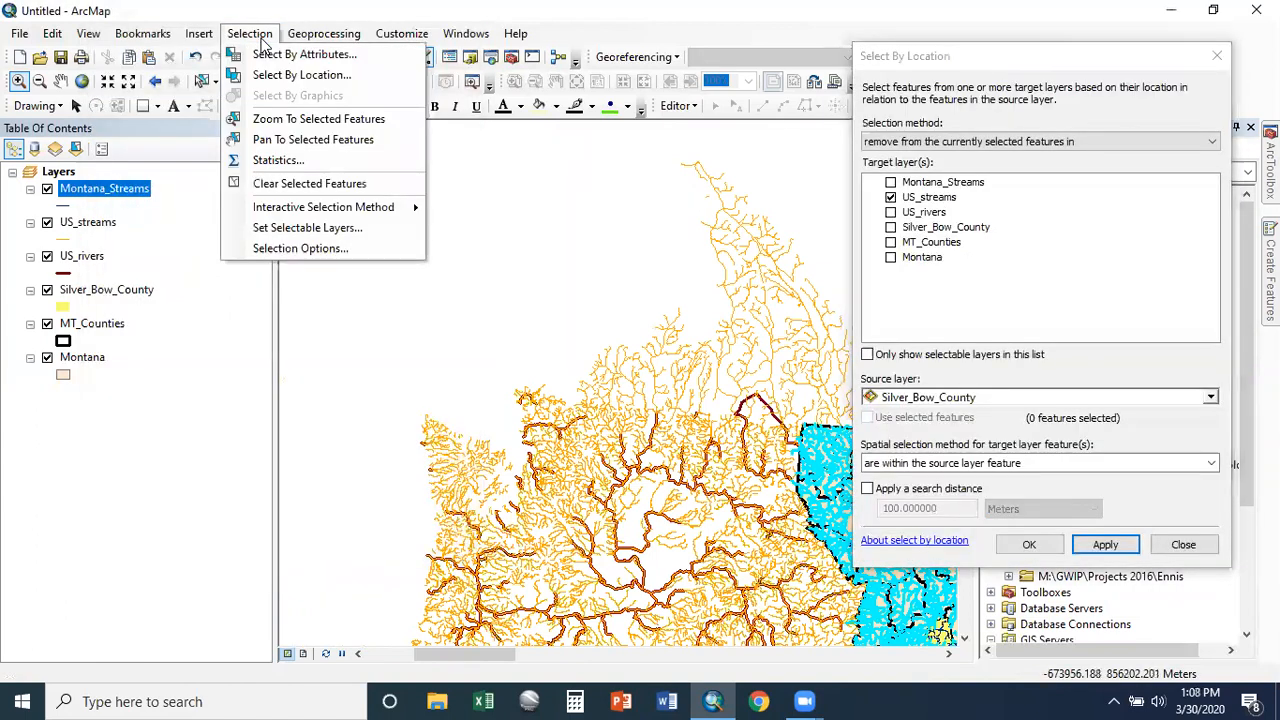
{"action": "left_click", "coordinate": [270, 120]}
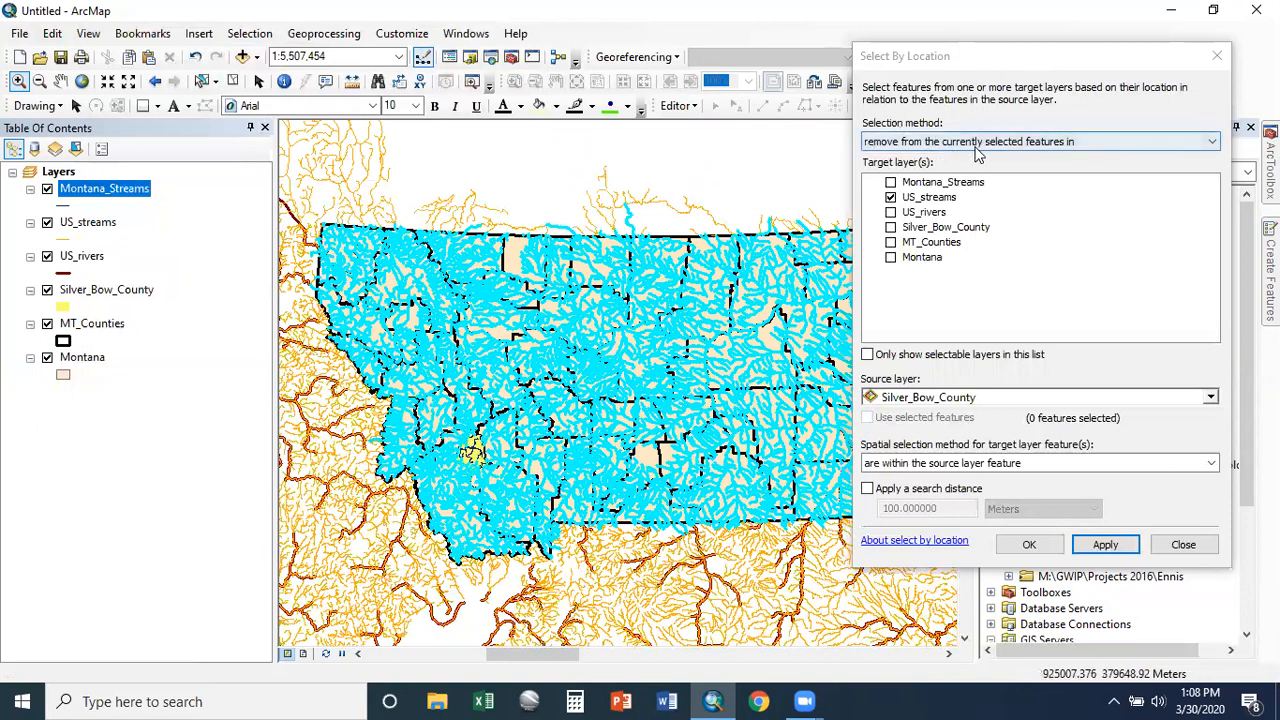
Step: Move the map view away from Montana and bring it back with Pan To Selected Features
{"action": "left_click", "coordinate": [252, 37]}
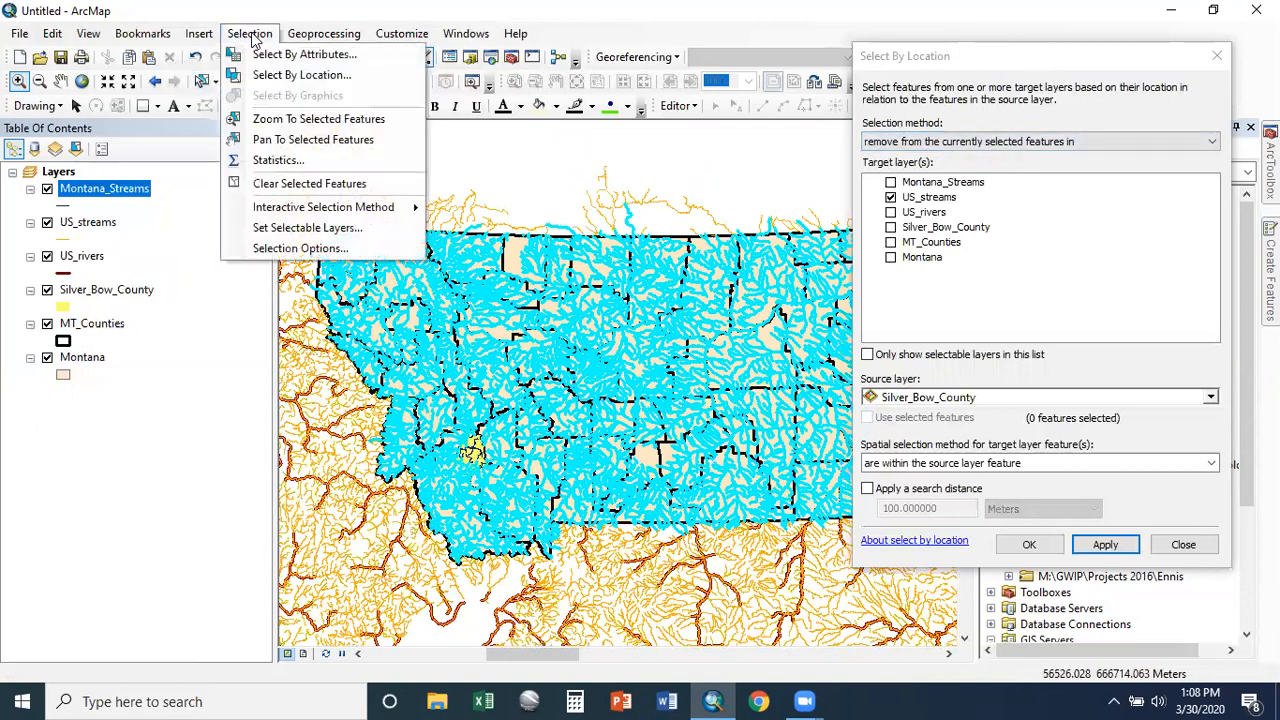
{"action": "left_click", "coordinate": [262, 38]}
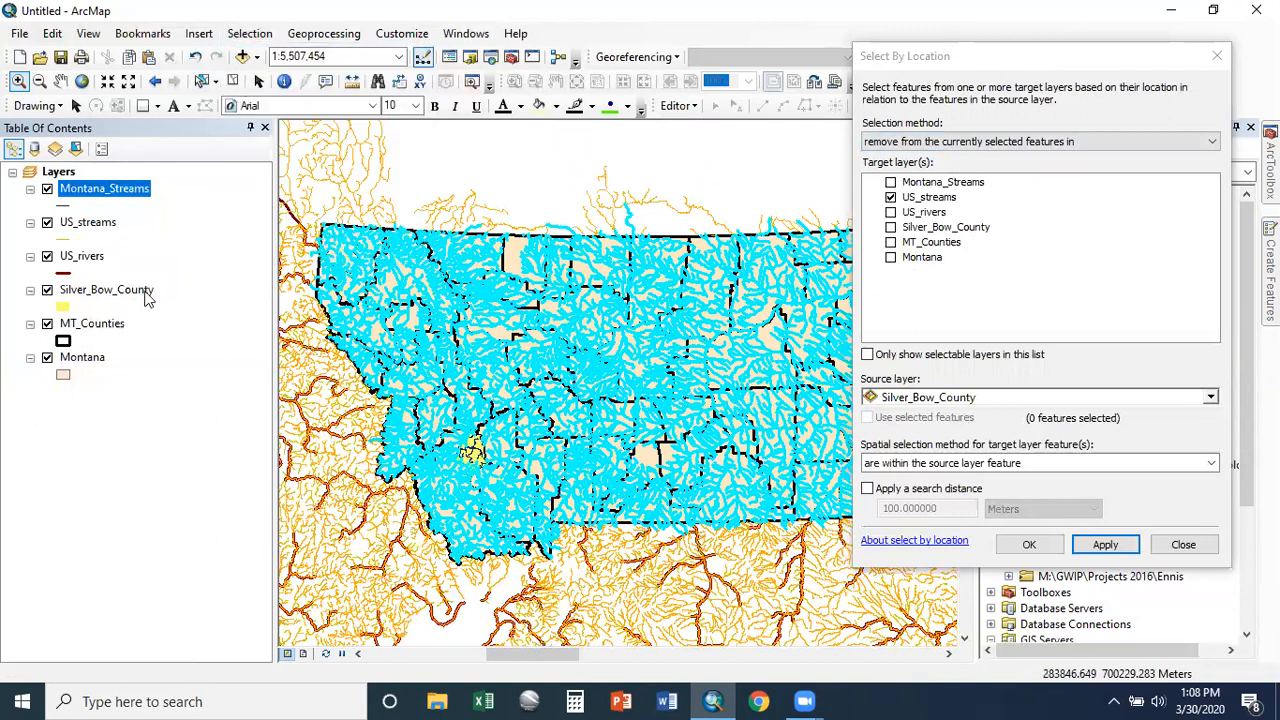
{"action": "scroll", "coordinate": [362, 305], "scroll_direction": "up", "scroll_amount": 3}
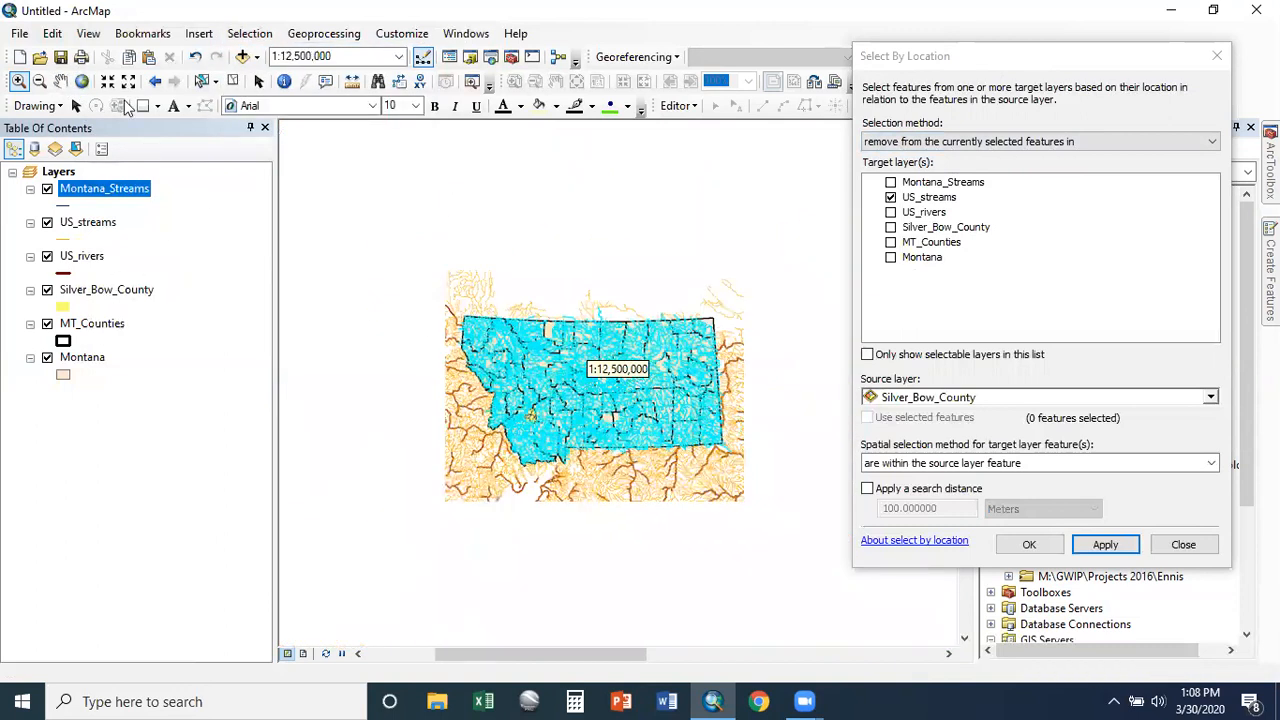
{"action": "left_click", "coordinate": [62, 82]}
{"action": "left_click_drag", "start_coordinate": [579, 436], "coordinate": [791, 436]}
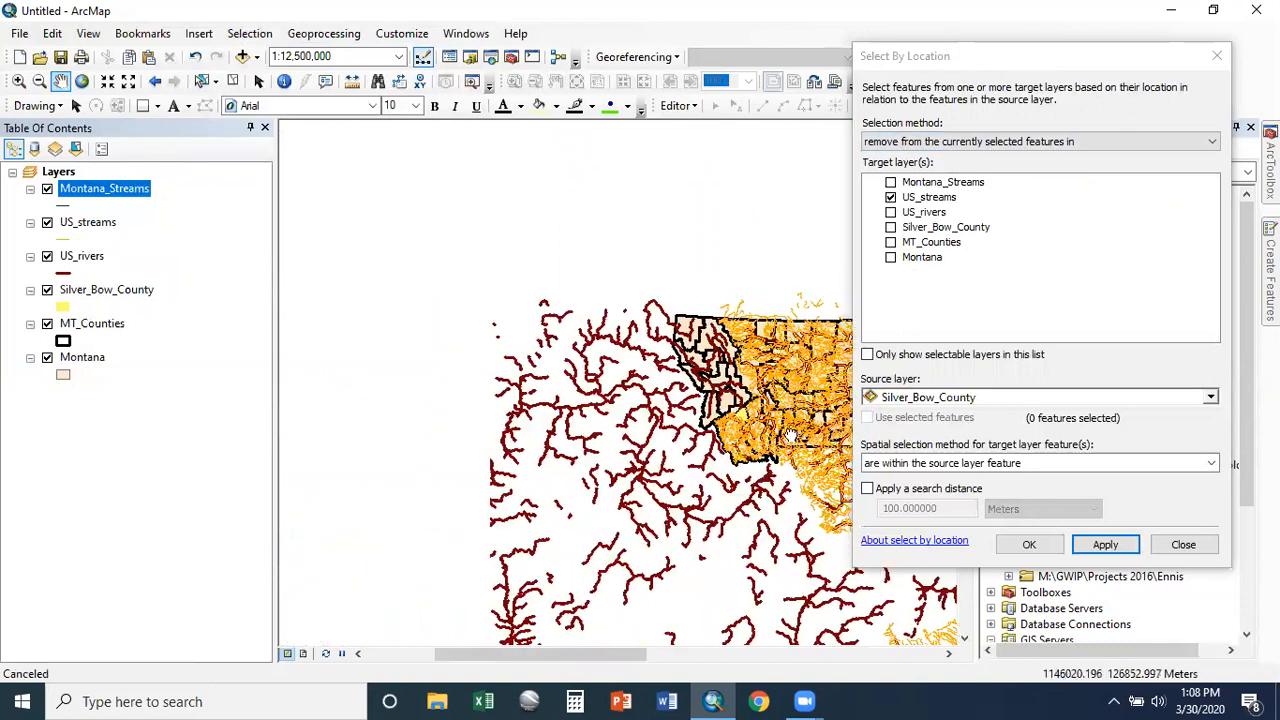
{"action": "left_click", "coordinate": [247, 38]}
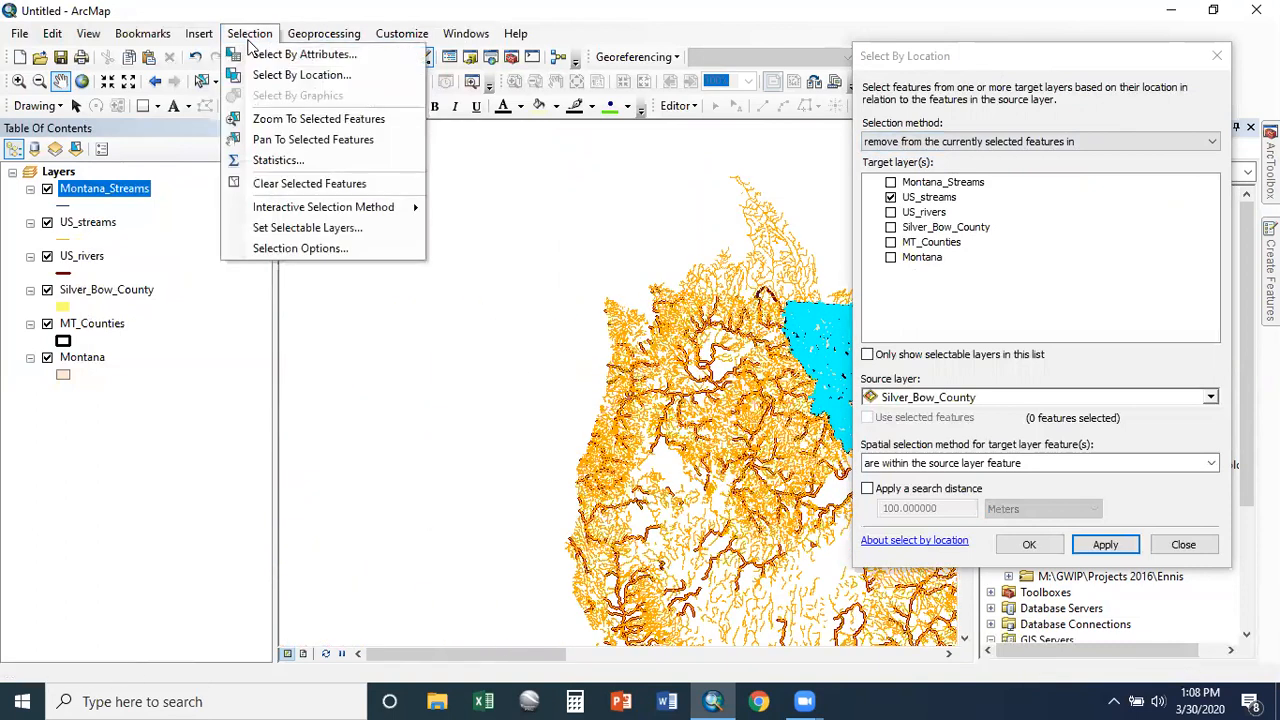
{"action": "left_click", "coordinate": [292, 137]}
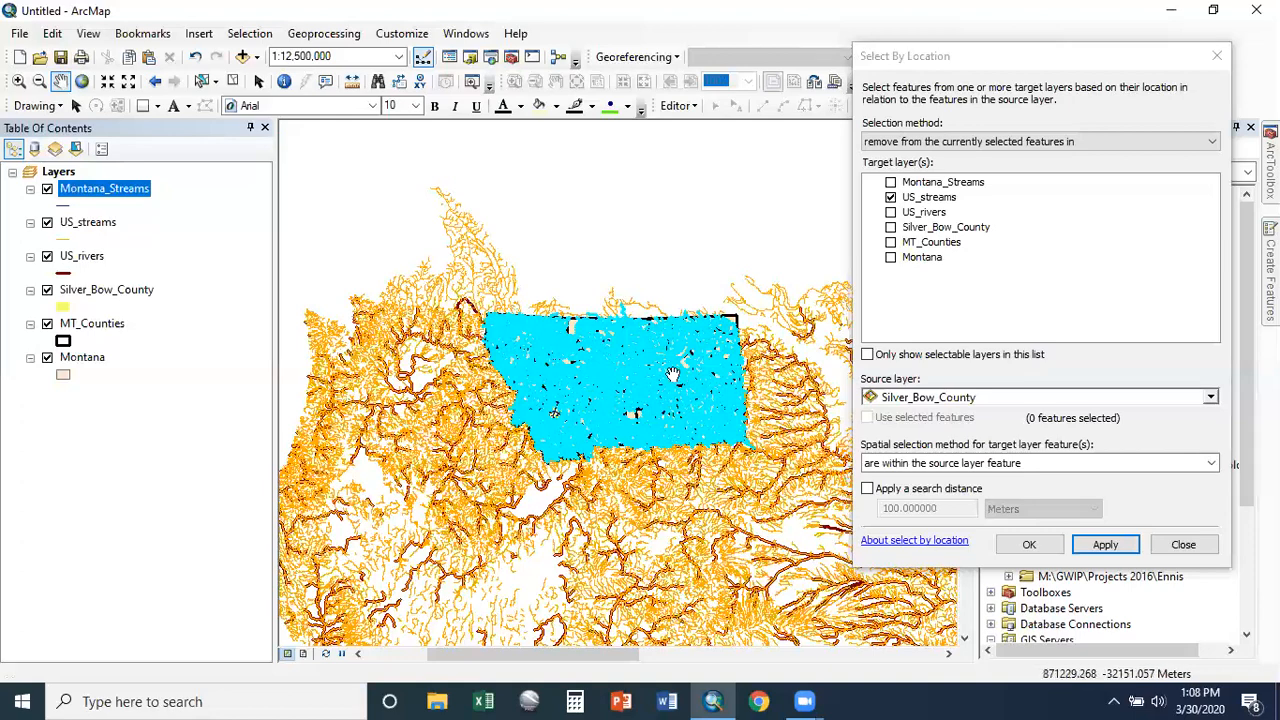
{"action": "scroll", "coordinate": [550, 374], "scroll_direction": "up", "scroll_amount": 3}
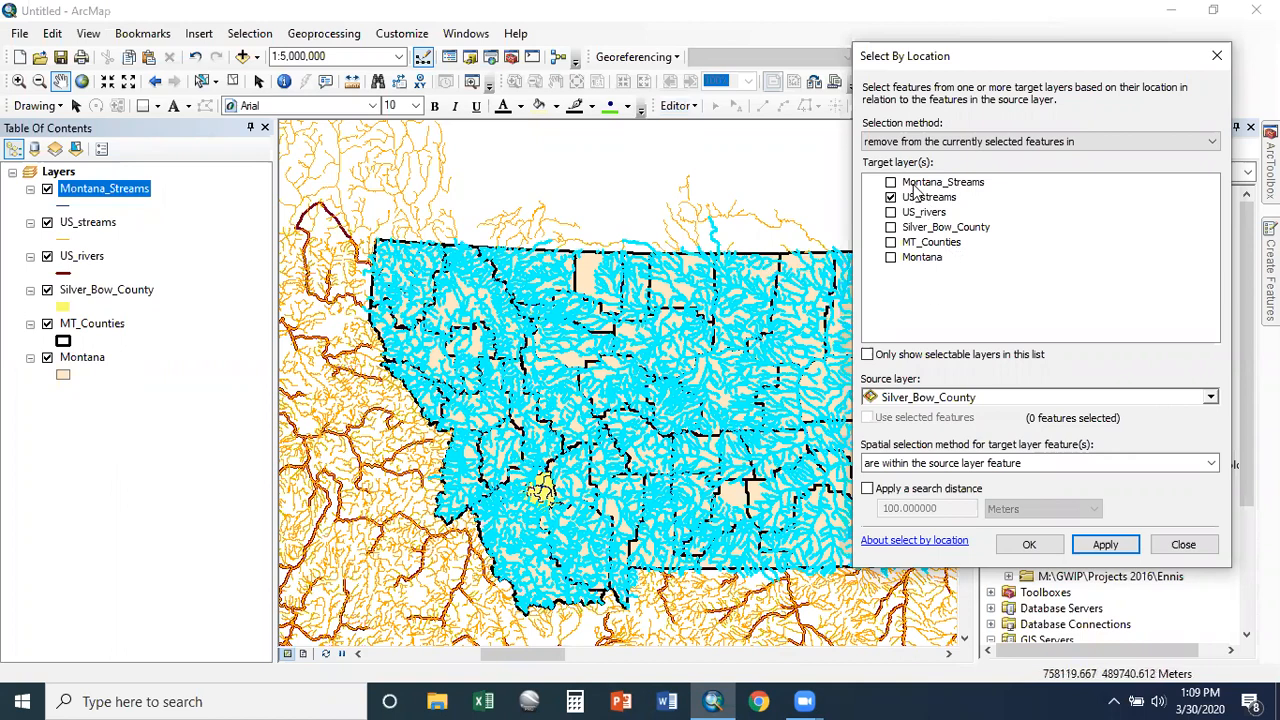
Step: Make a new selection of the US_streams features that are within the Montana source layer
{"action": "left_click", "coordinate": [1058, 142]}
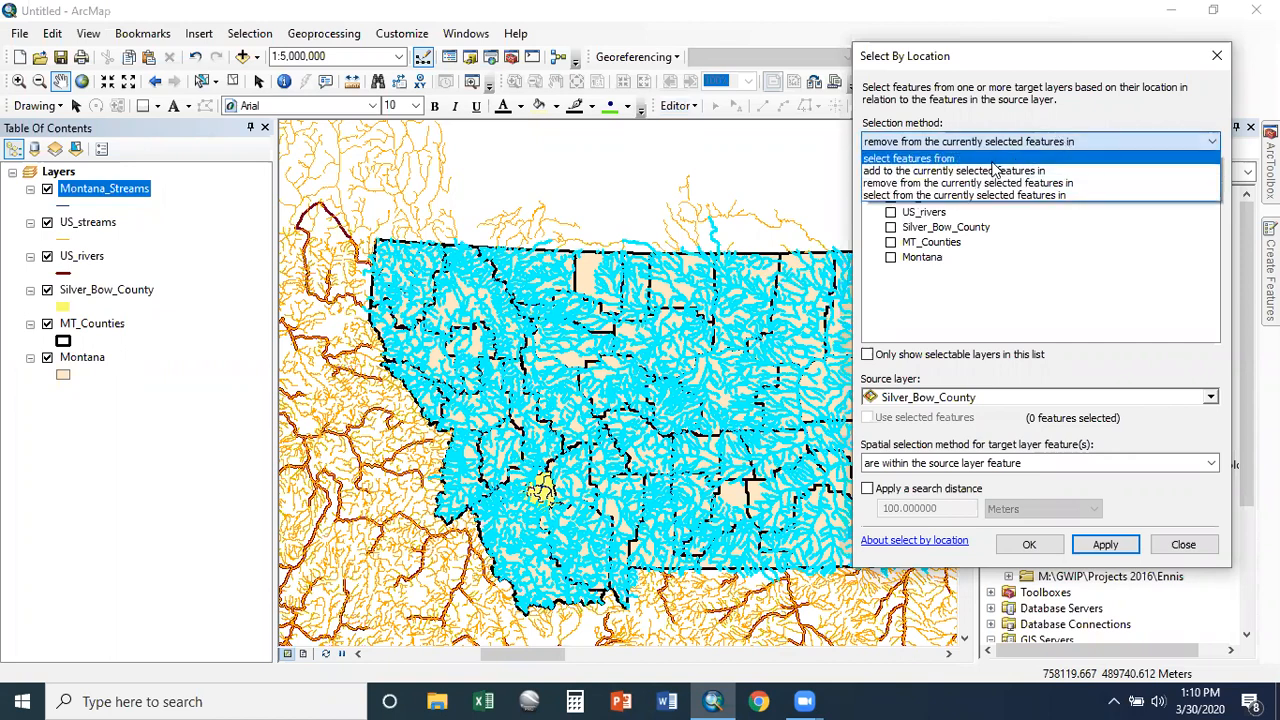
{"action": "left_click", "coordinate": [956, 157]}
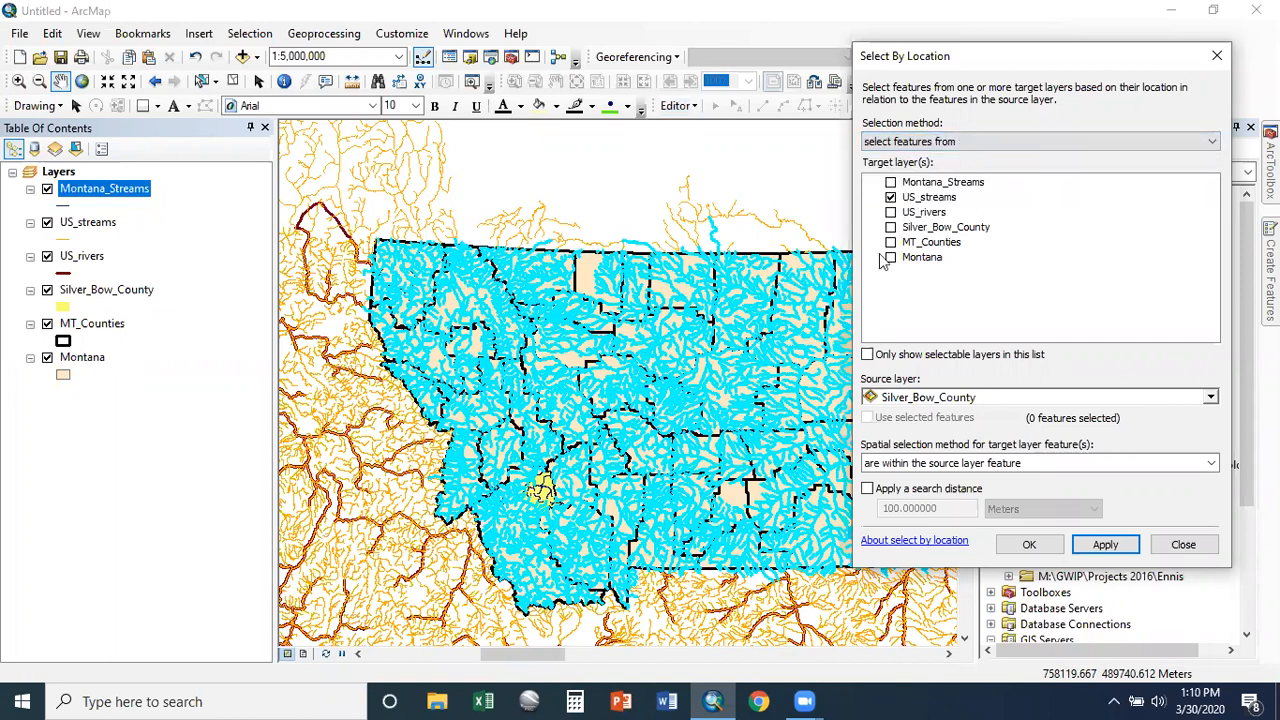
{"action": "left_click", "coordinate": [945, 397]}
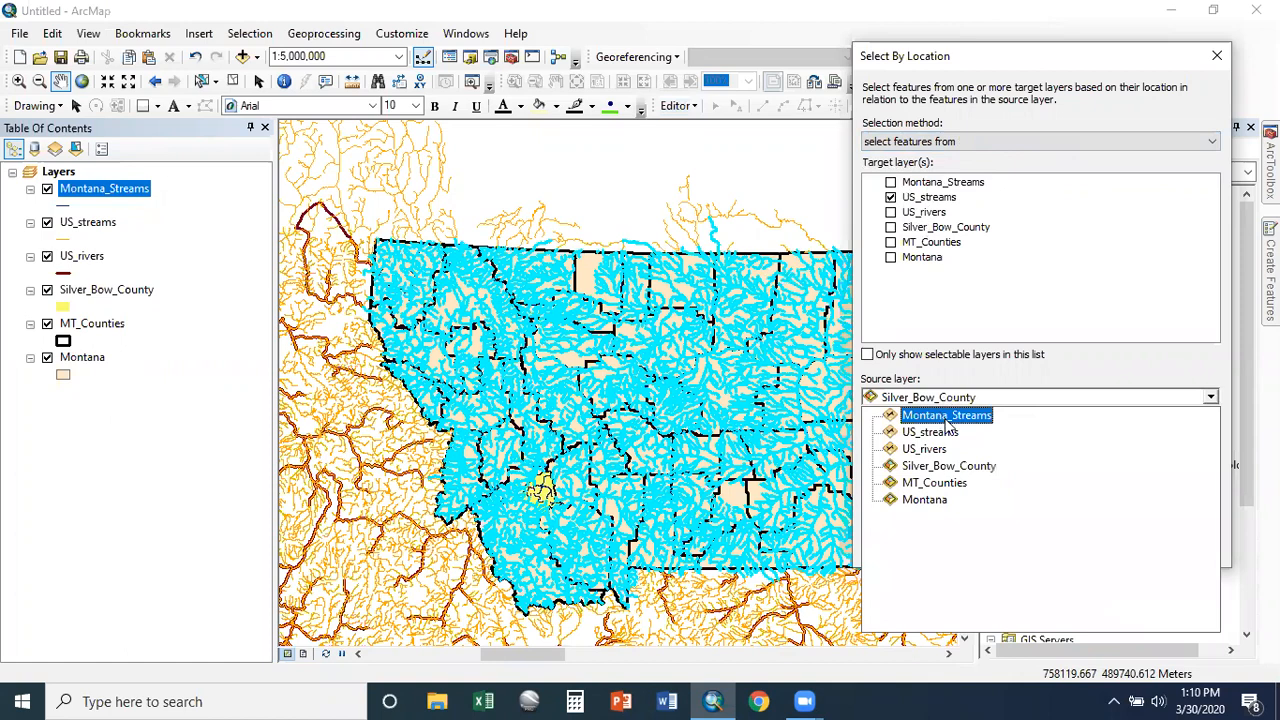
{"action": "left_click", "coordinate": [924, 499]}
{"action": "left_click", "coordinate": [955, 462]}
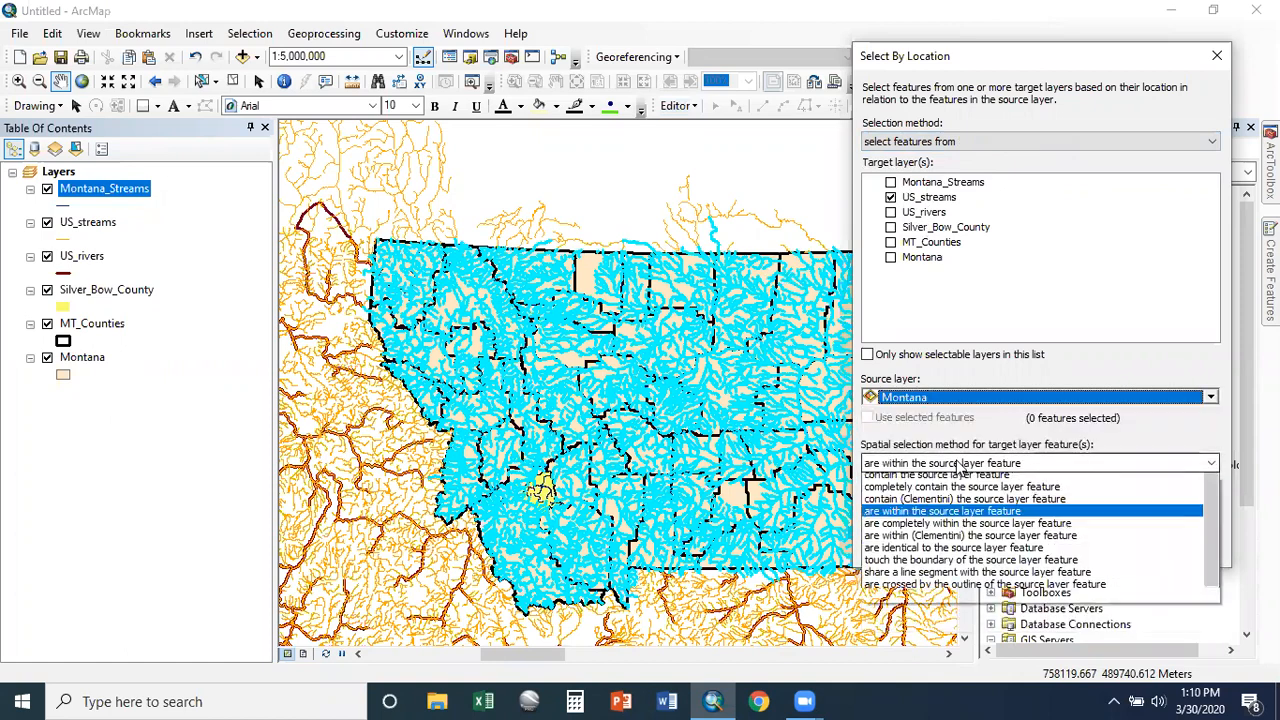
{"action": "left_click", "coordinate": [1000, 543]}
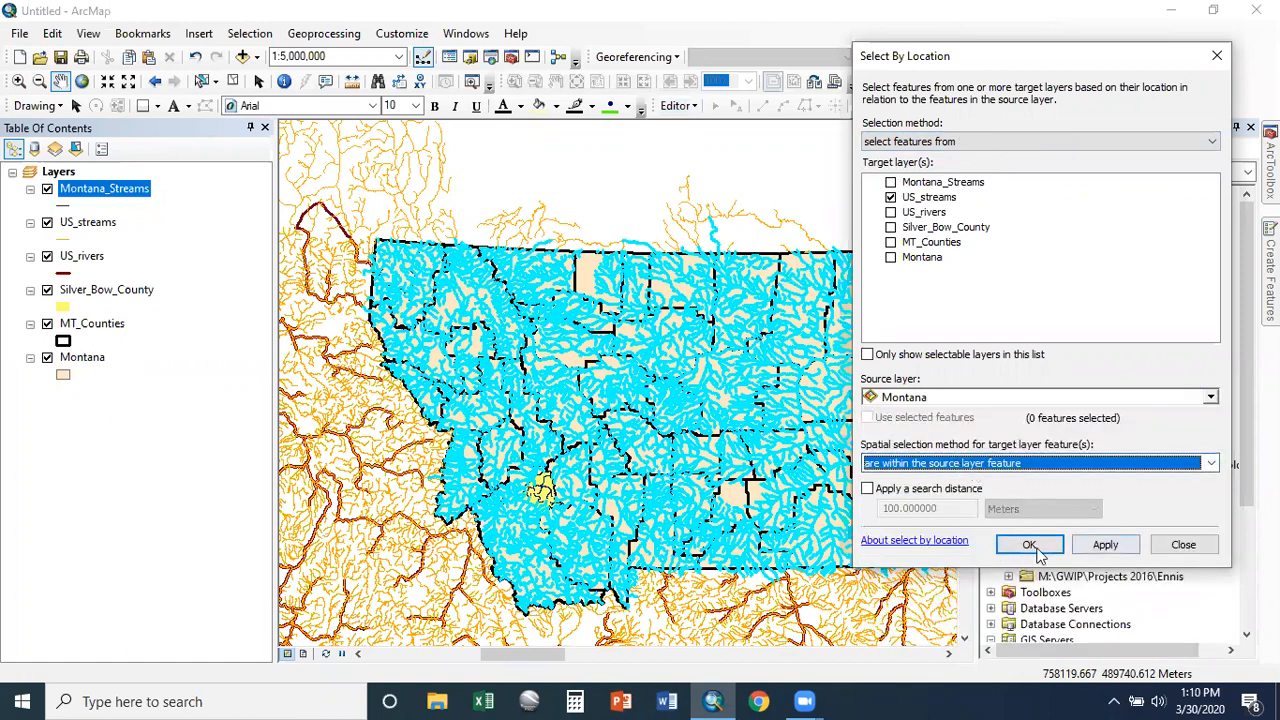
{"action": "left_click", "coordinate": [1105, 544]}
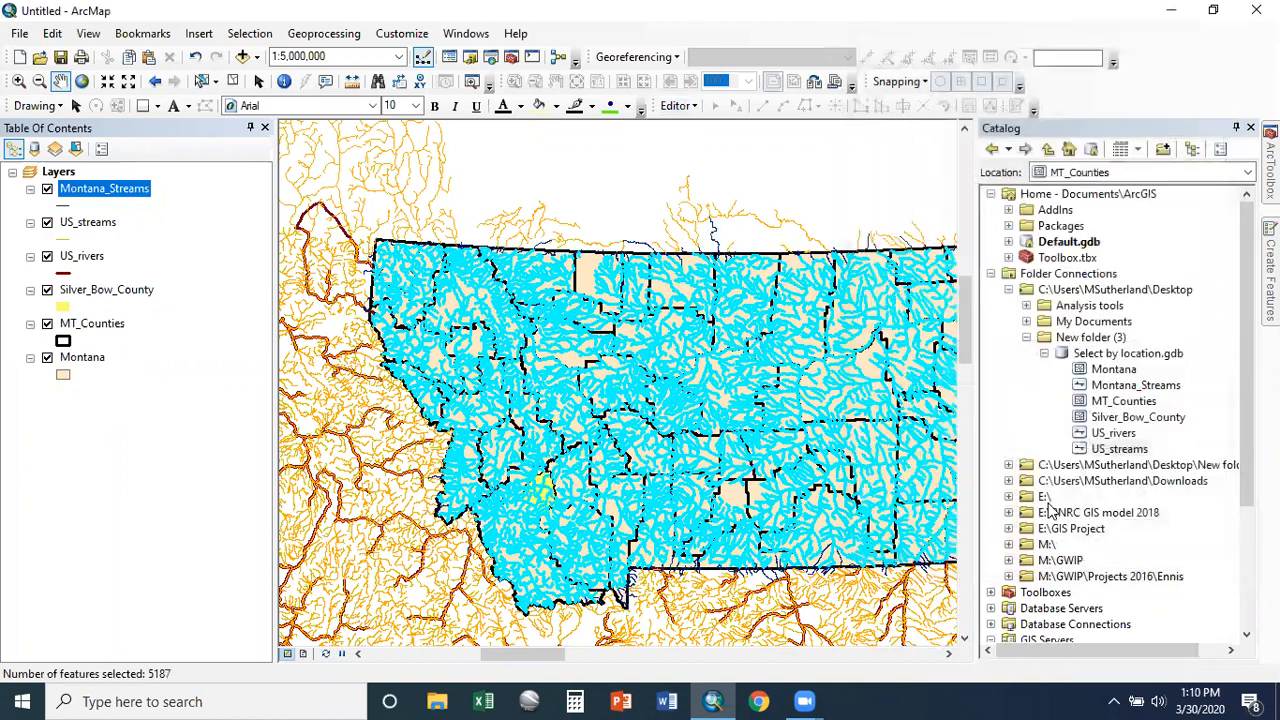
Step: Reopen Select By Location and select from the currently selected US_streams features those that are identical to the US_rivers source layer
{"action": "left_click", "coordinate": [249, 33]}
{"action": "left_click", "coordinate": [290, 77]}
{"action": "left_click", "coordinate": [1060, 142]}
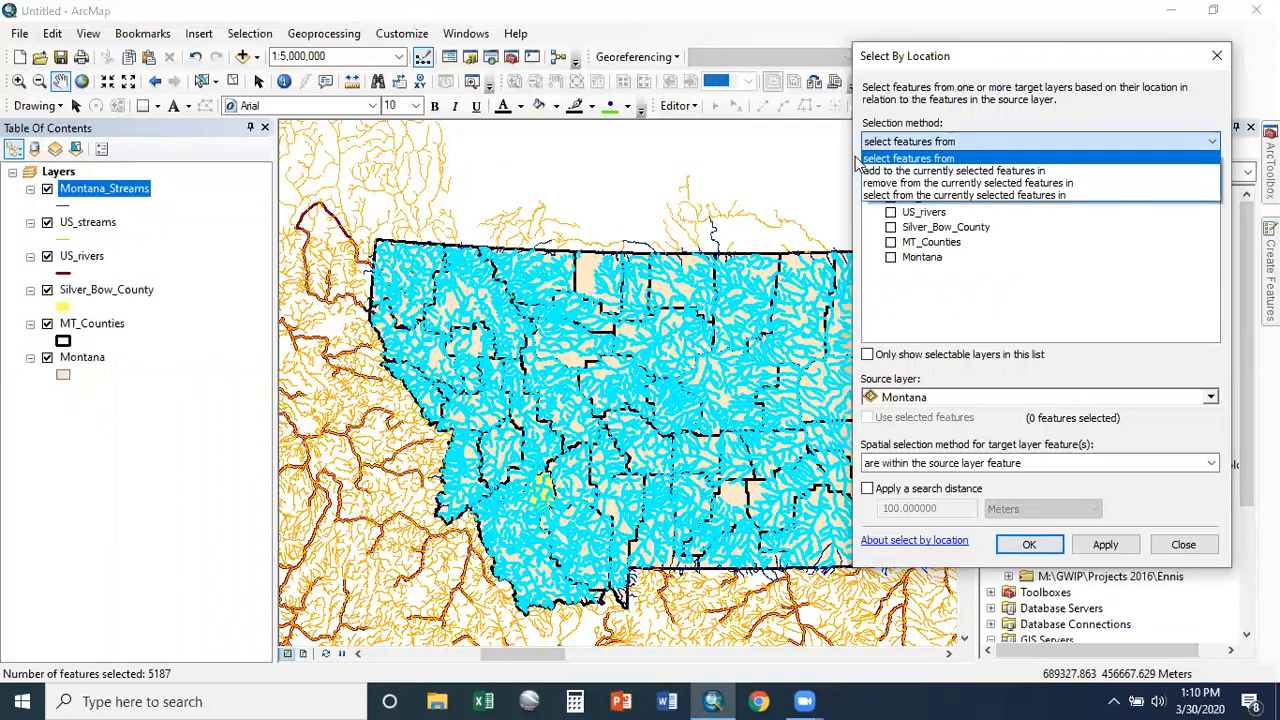
{"action": "left_click", "coordinate": [926, 196]}
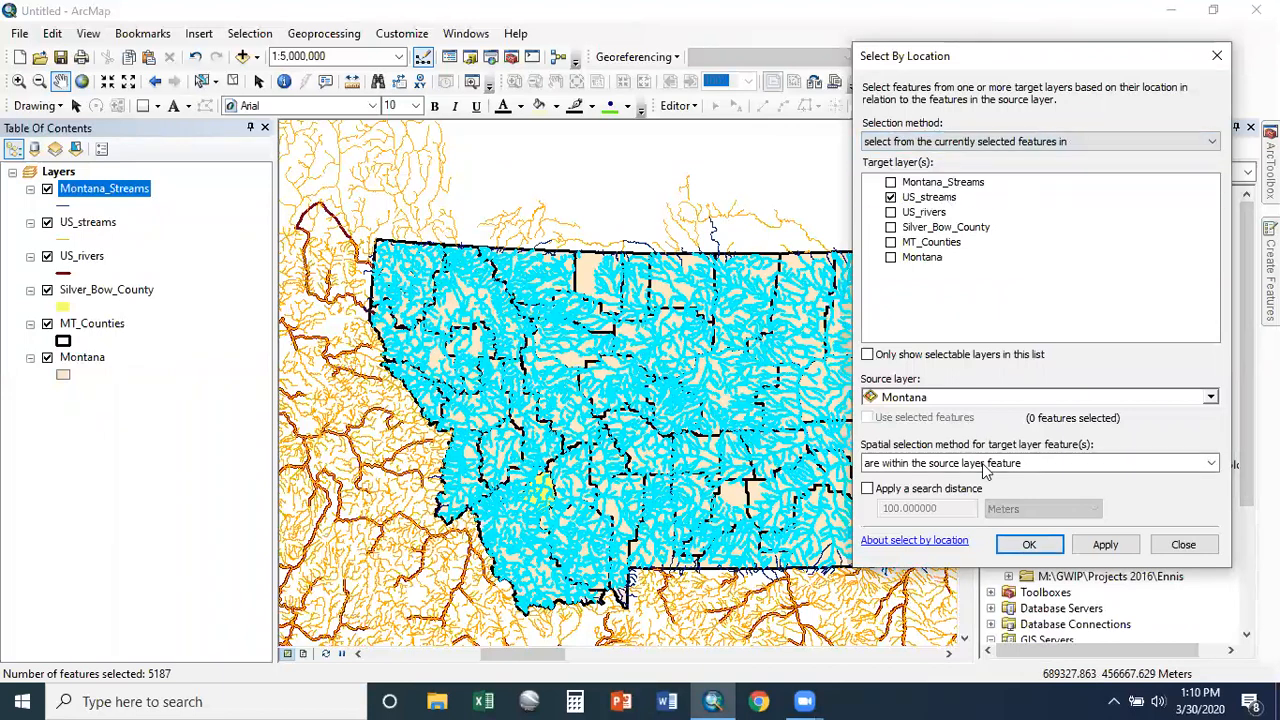
{"action": "left_click", "coordinate": [977, 397]}
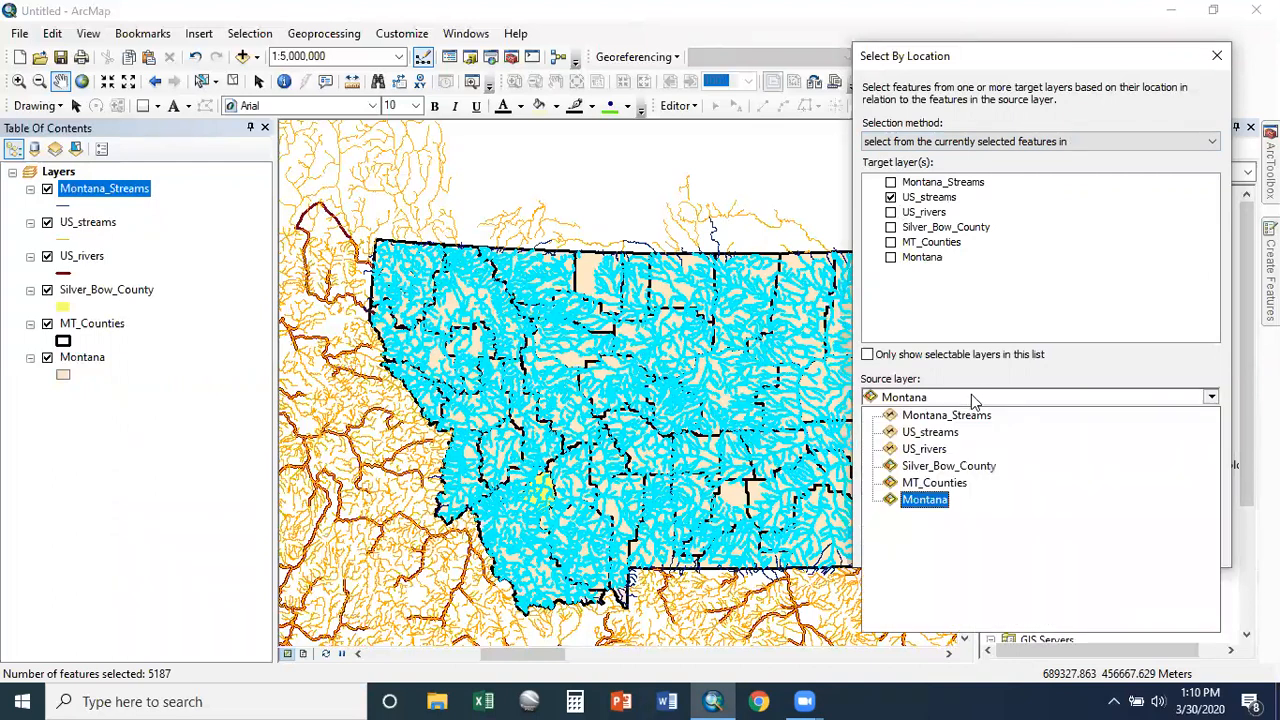
{"action": "left_click", "coordinate": [973, 445]}
{"action": "left_click", "coordinate": [976, 463]}
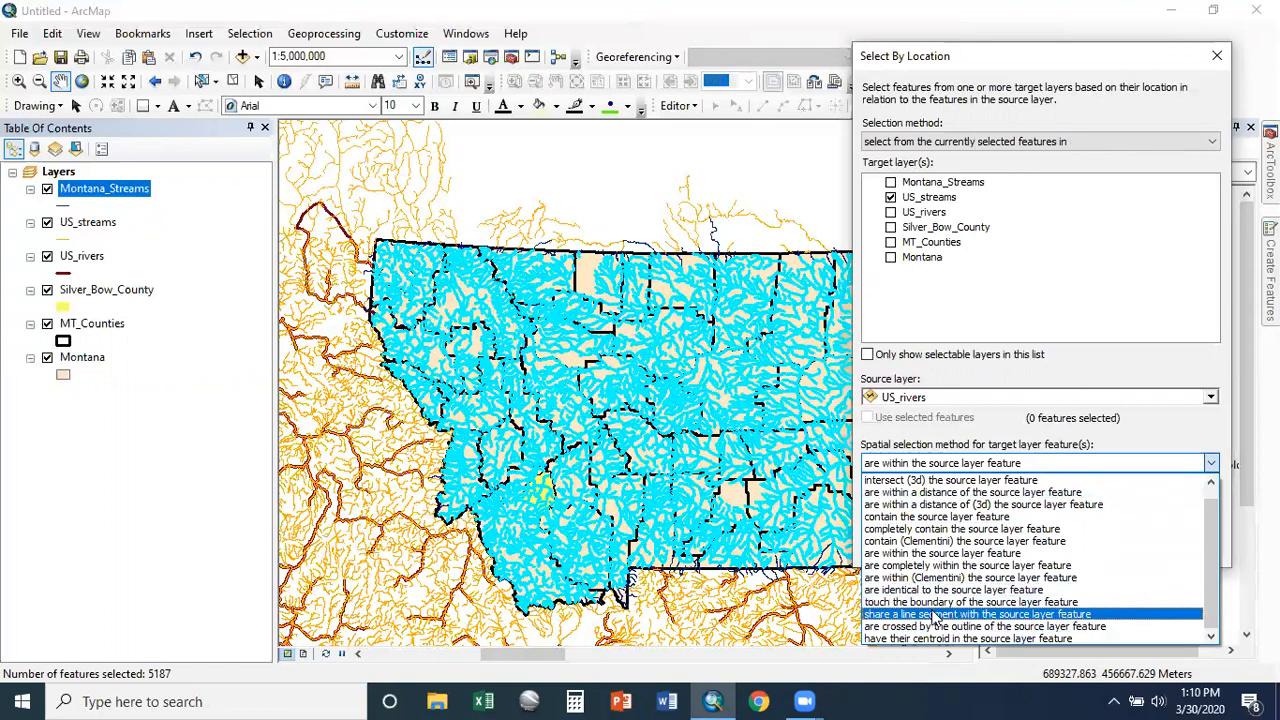
{"action": "left_click", "coordinate": [937, 590]}
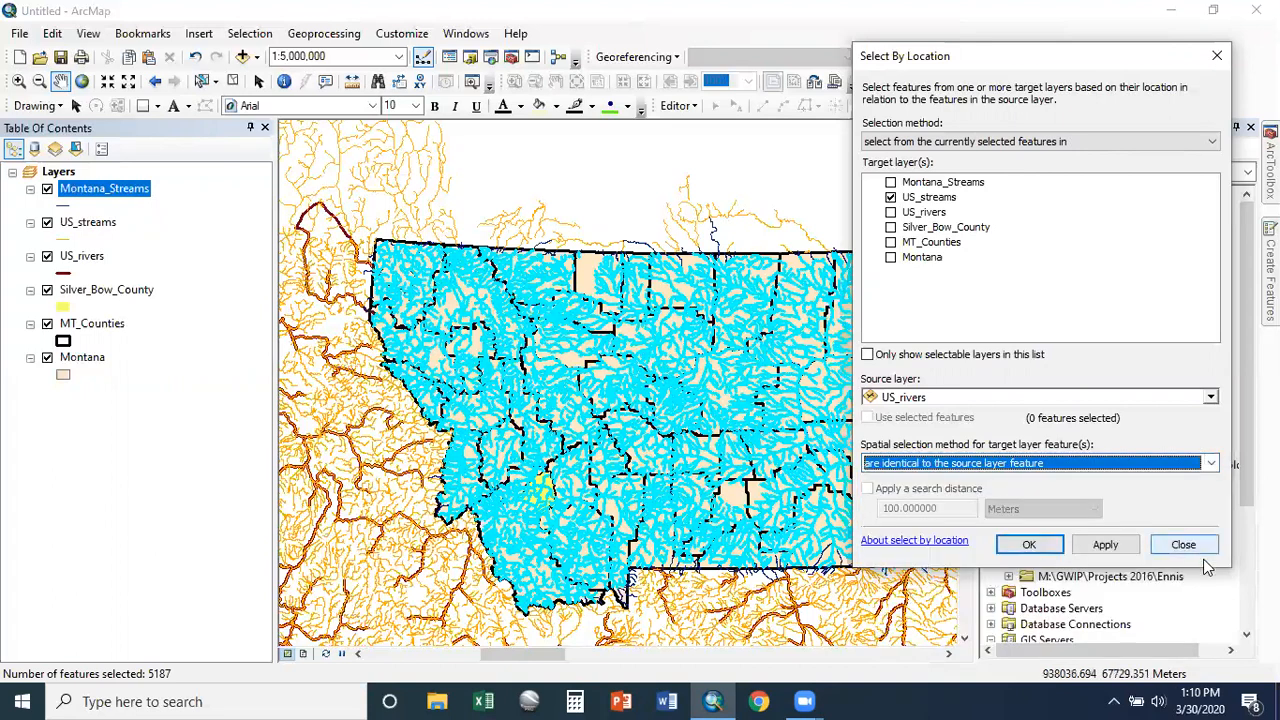
{"action": "left_click", "coordinate": [1105, 544]}
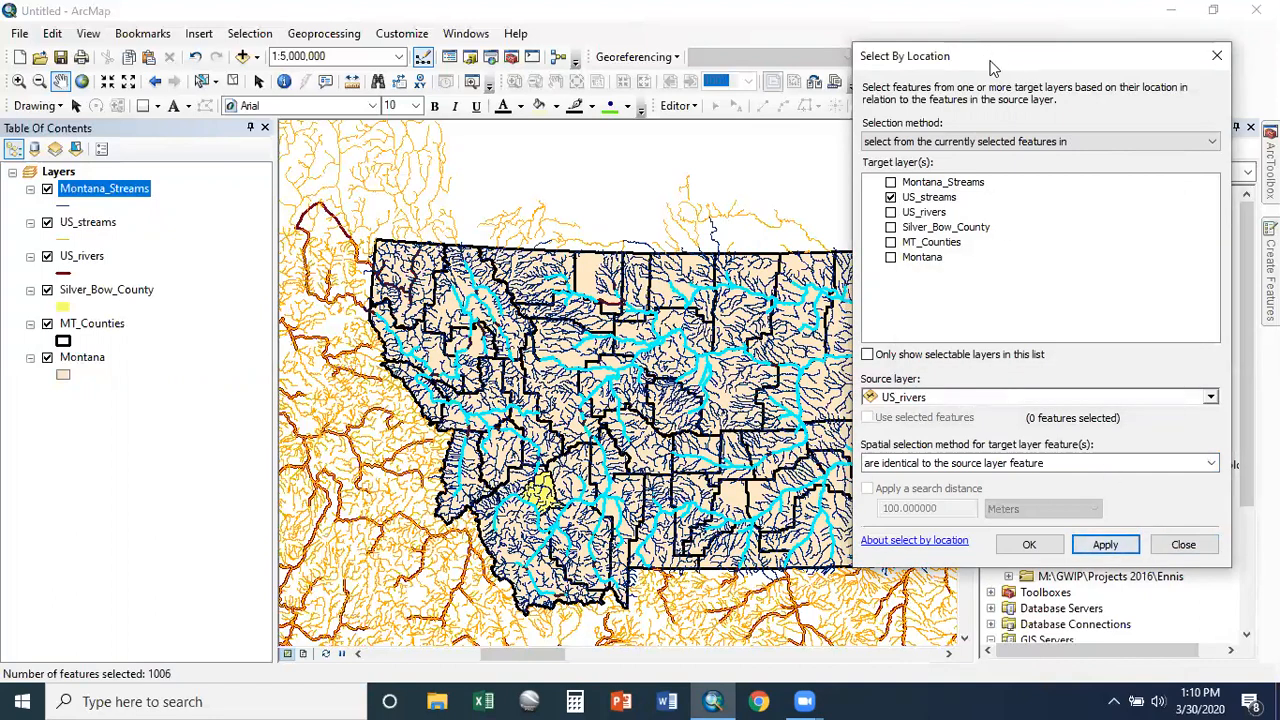
Step: Narrow the current US_streams selection to features that share a line segment with the US_rivers source layer
{"action": "left_click_drag", "start_coordinate": [993, 67], "coordinate": [922, 68]}
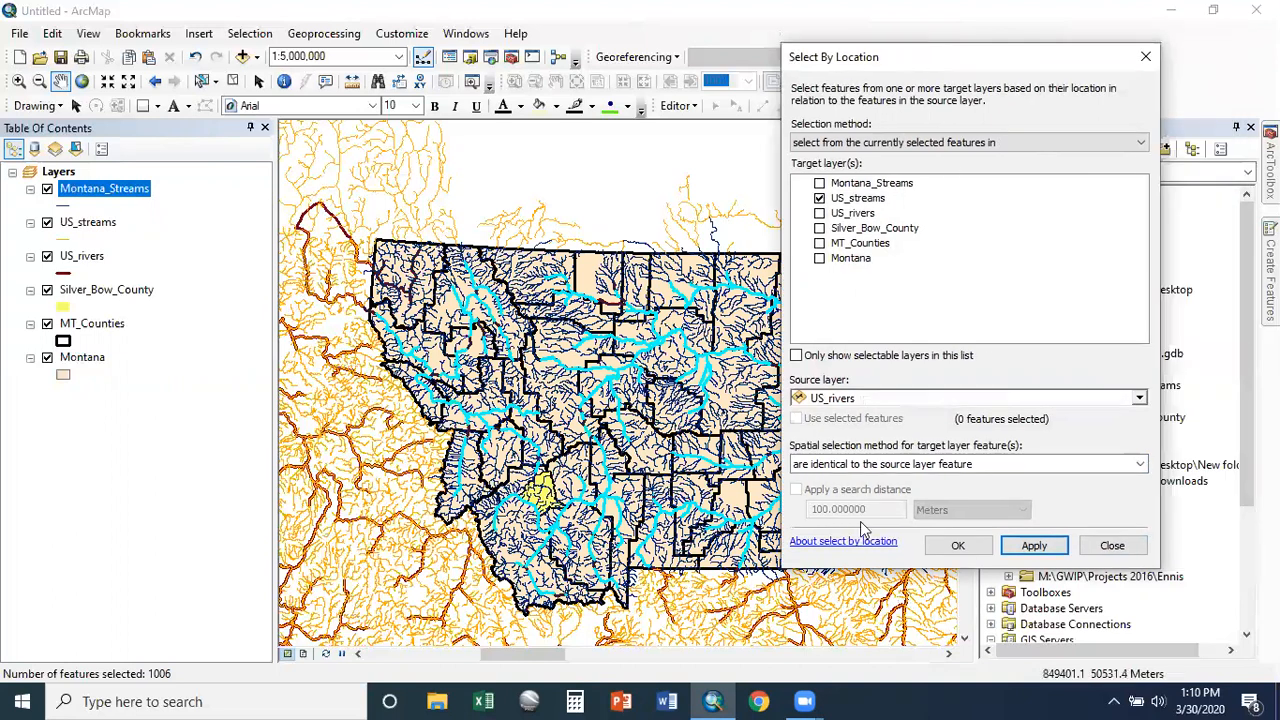
{"action": "left_click", "coordinate": [899, 464]}
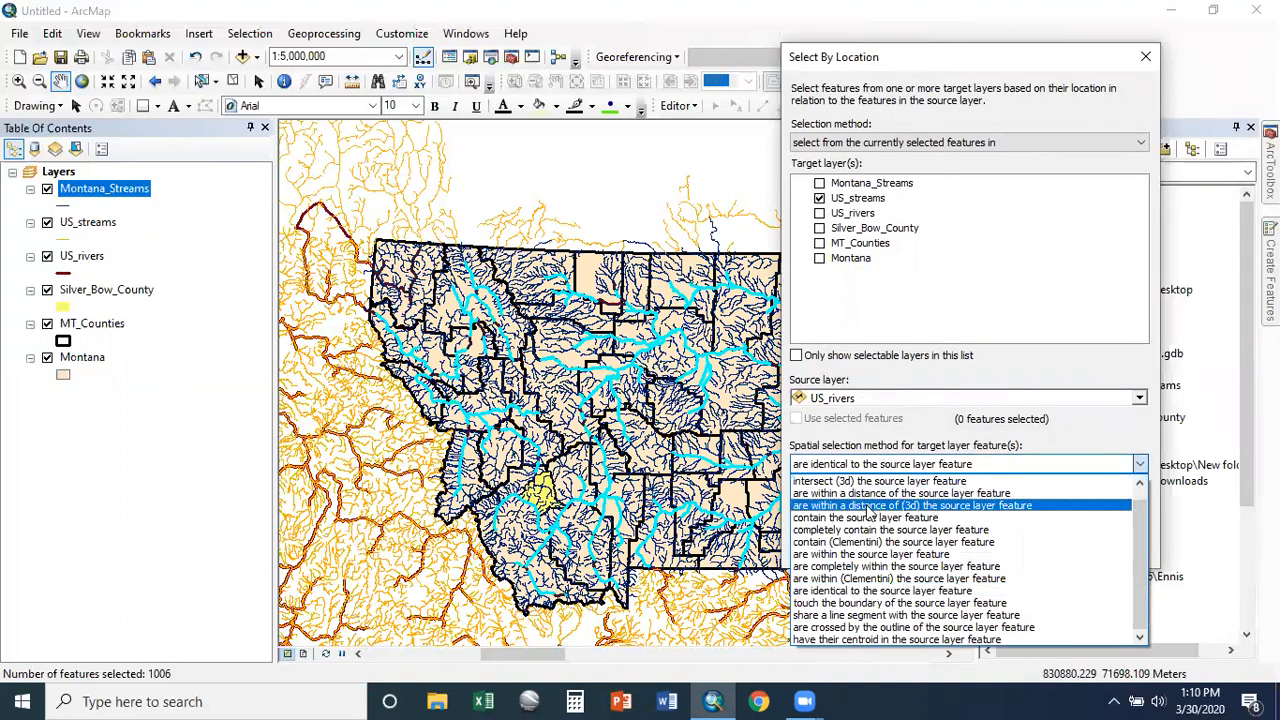
{"action": "left_click", "coordinate": [900, 615]}
{"action": "left_click", "coordinate": [1056, 547]}
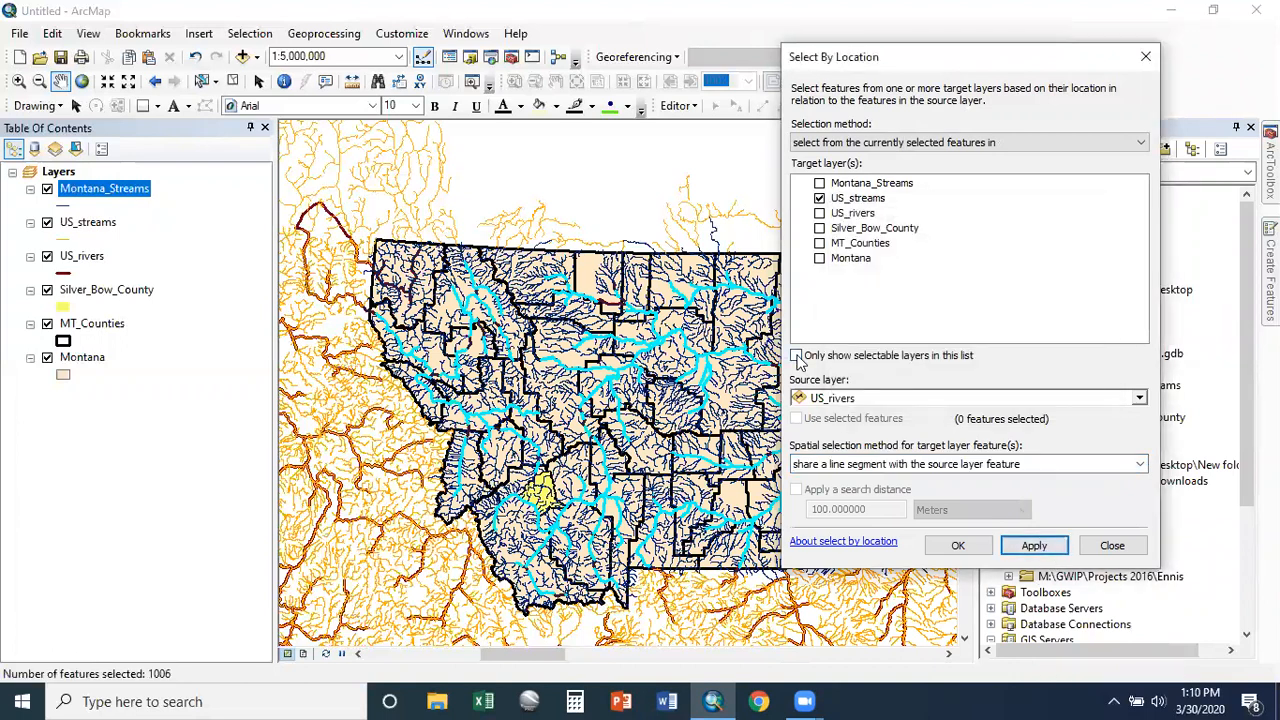
Step: Make a new selection from all US_streams features that share a line segment with US_rivers
{"action": "left_click", "coordinate": [903, 142]}
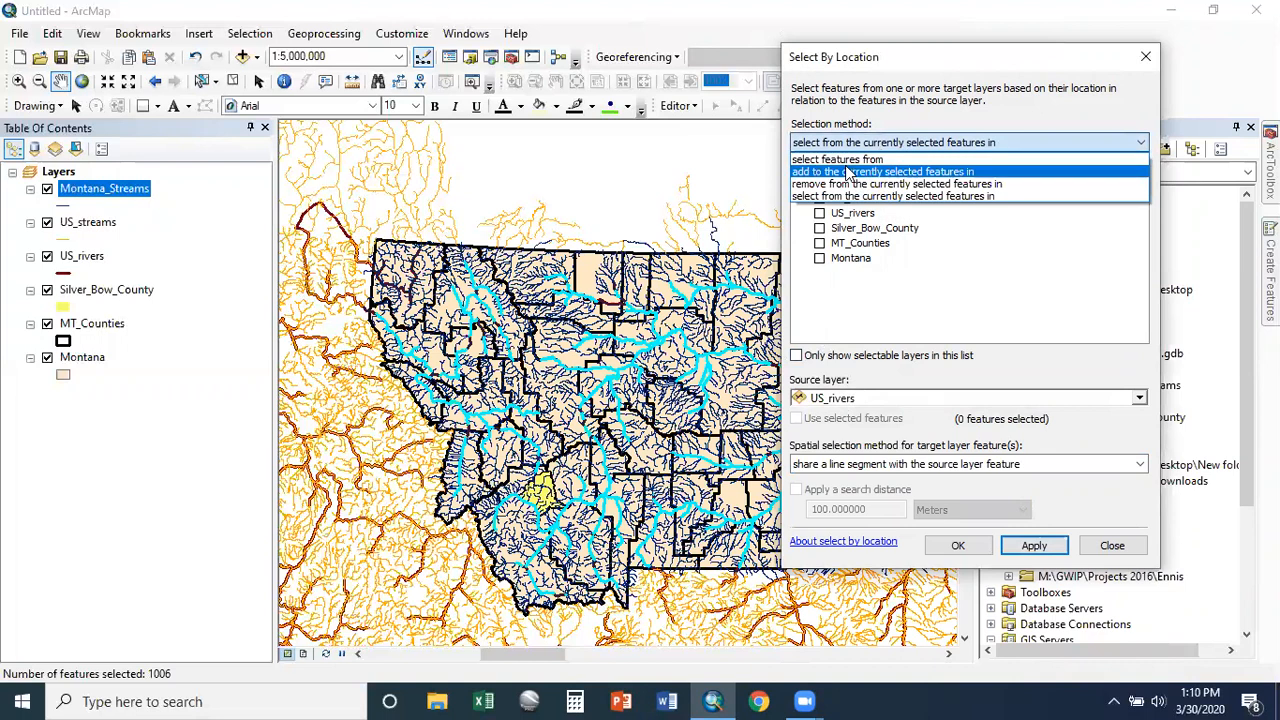
{"action": "left_click", "coordinate": [849, 160]}
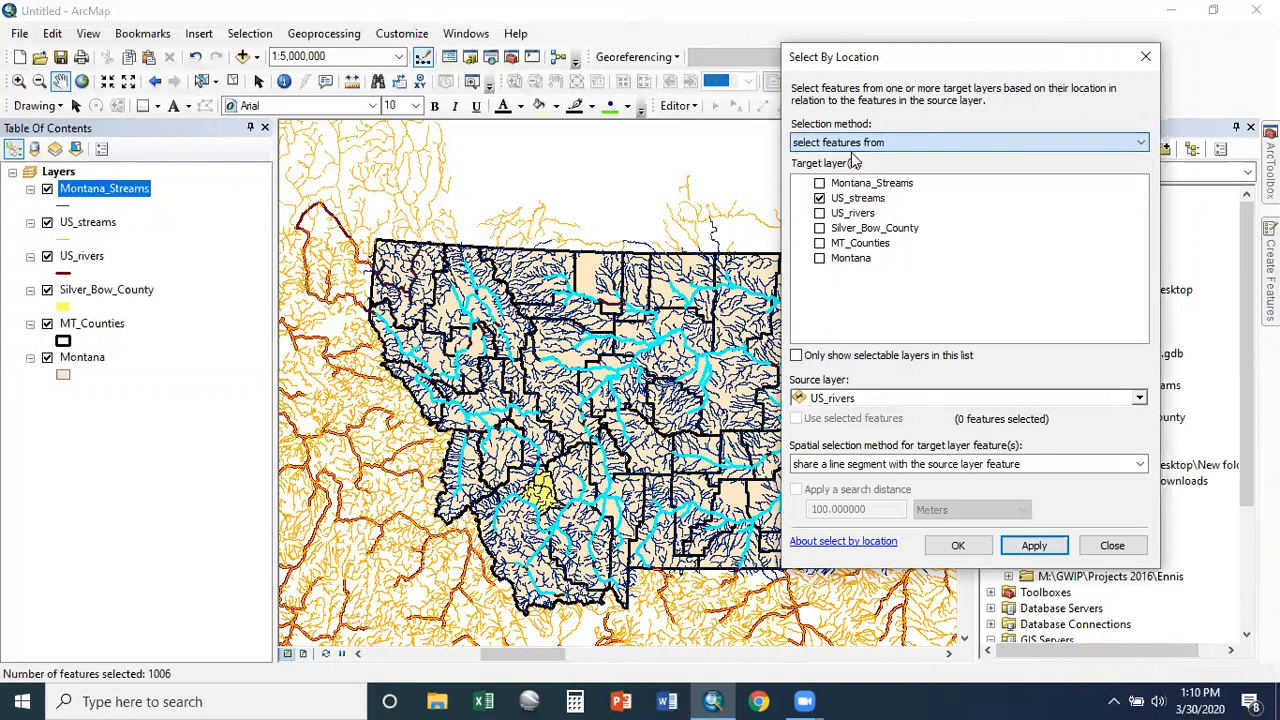
{"action": "left_click", "coordinate": [1029, 550]}
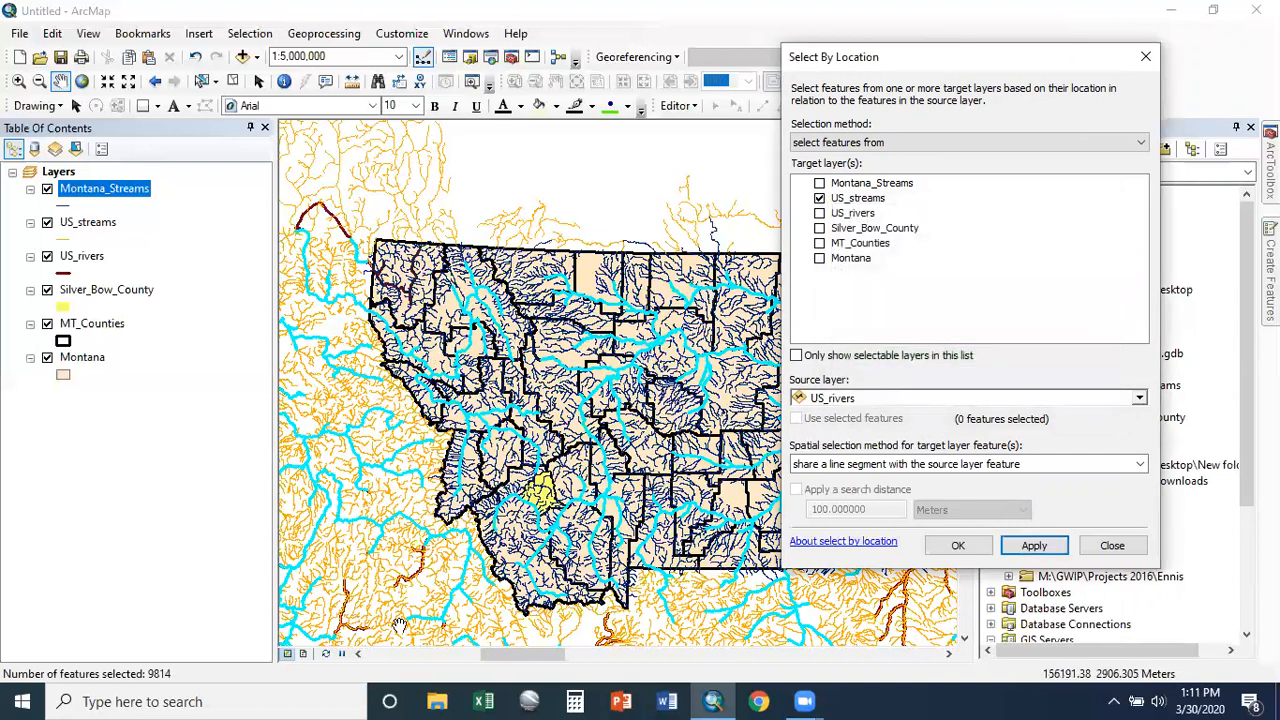
{"action": "left_click", "coordinate": [870, 143]}
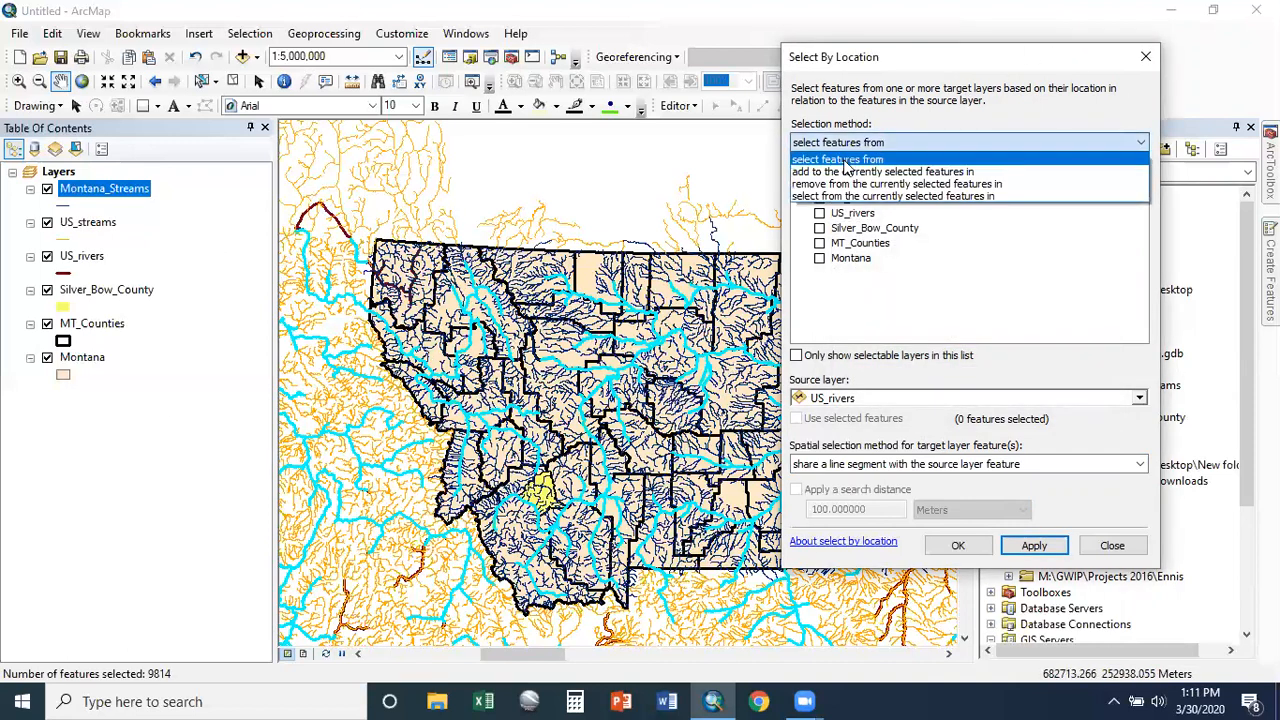
{"action": "left_click", "coordinate": [858, 143]}
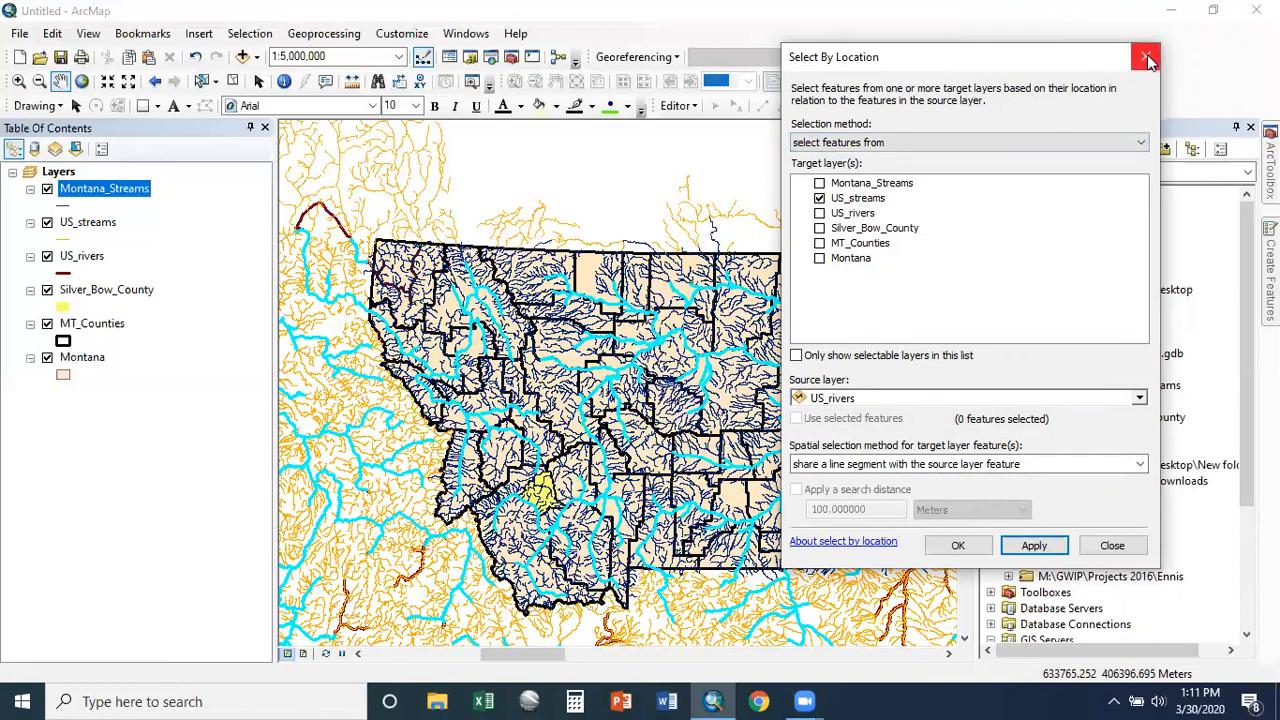
{"action": "left_click", "coordinate": [965, 462]}
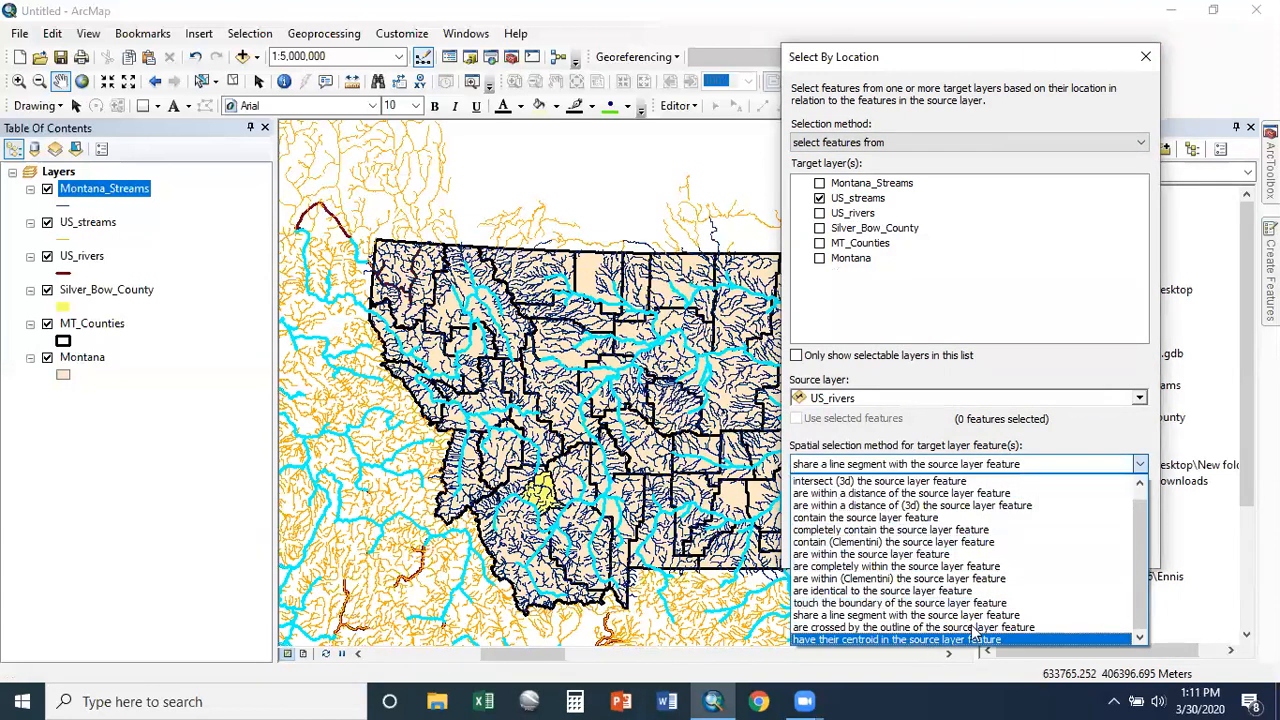
{"action": "left_click", "coordinate": [1040, 364]}
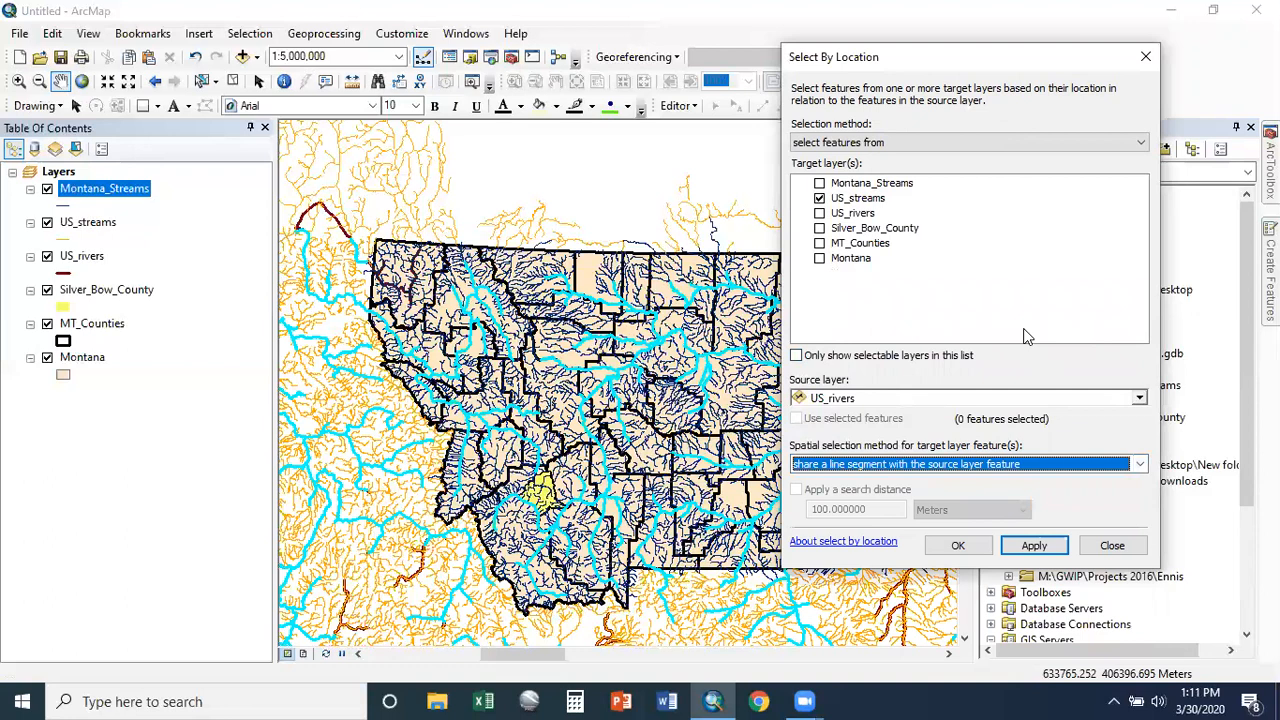
Step: Close Select By Location, clear the selected stream features and collapse the Catalog window
{"action": "left_click", "coordinate": [1118, 547]}
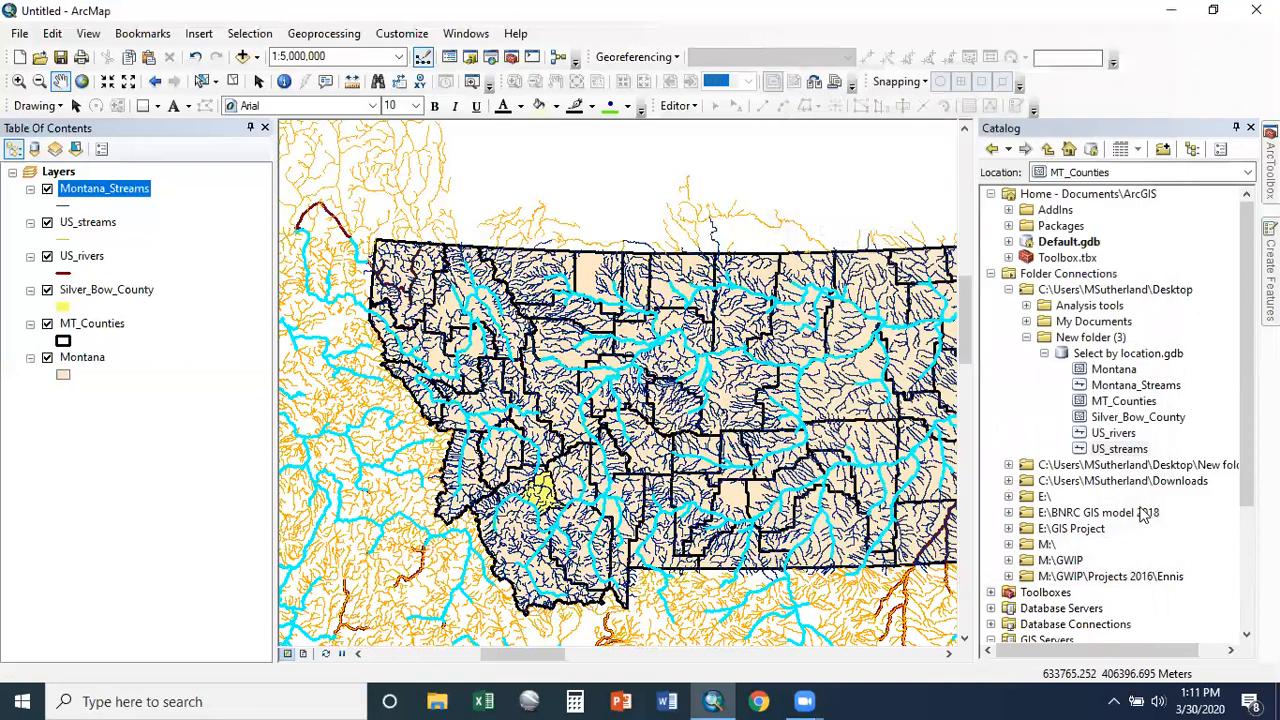
{"action": "left_click", "coordinate": [230, 81]}
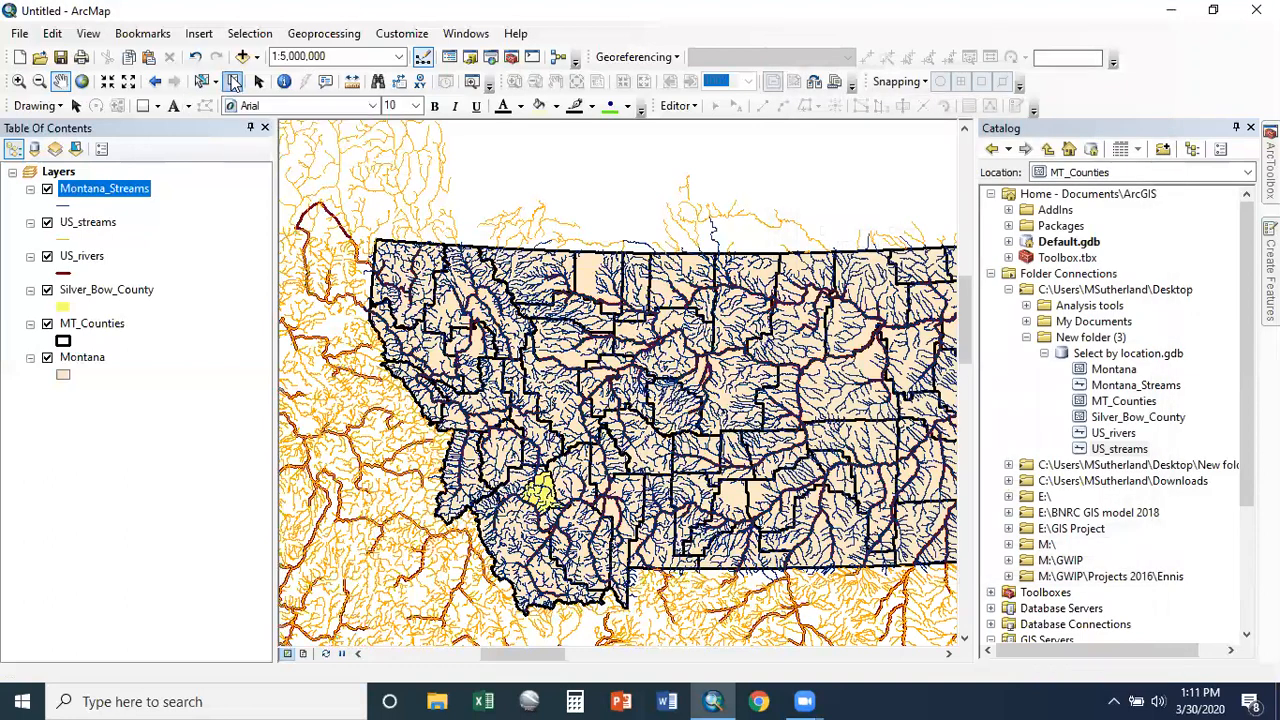
{"action": "left_click", "coordinate": [1237, 130]}
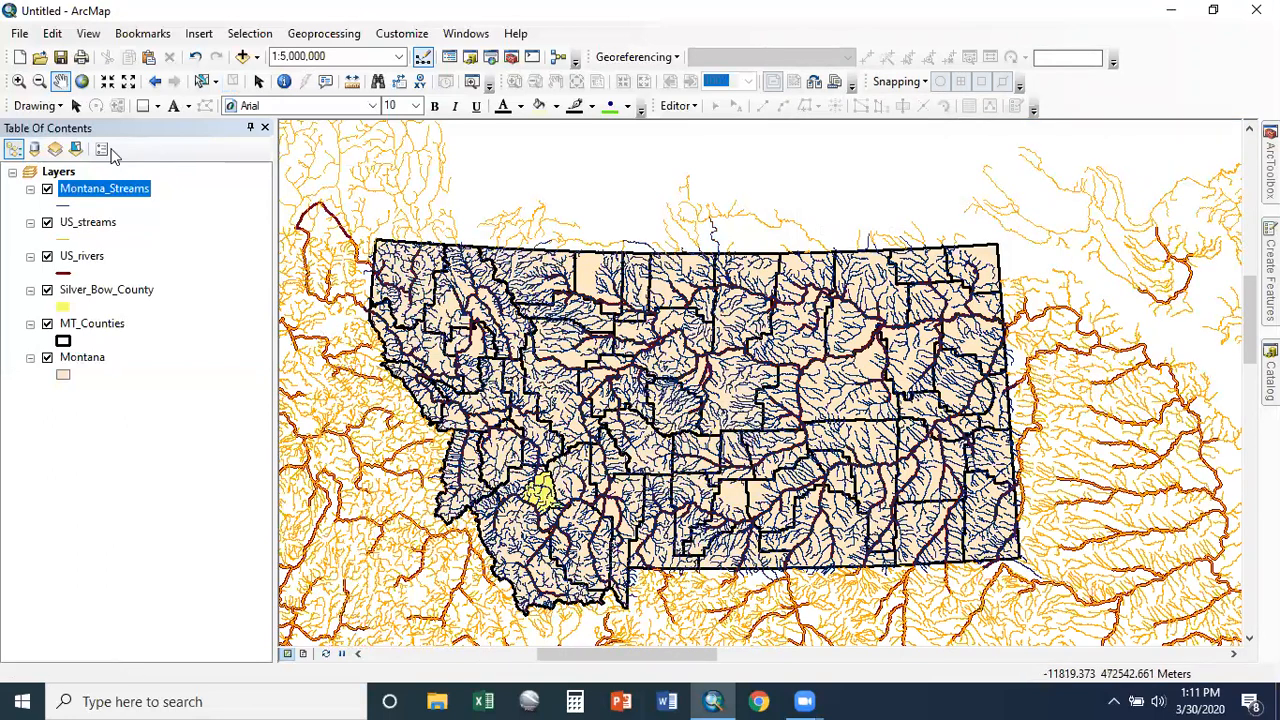
Step: Create a new blank map document without saving changes to the current one
{"action": "left_click", "coordinate": [19, 57]}
{"action": "left_click", "coordinate": [888, 557]}
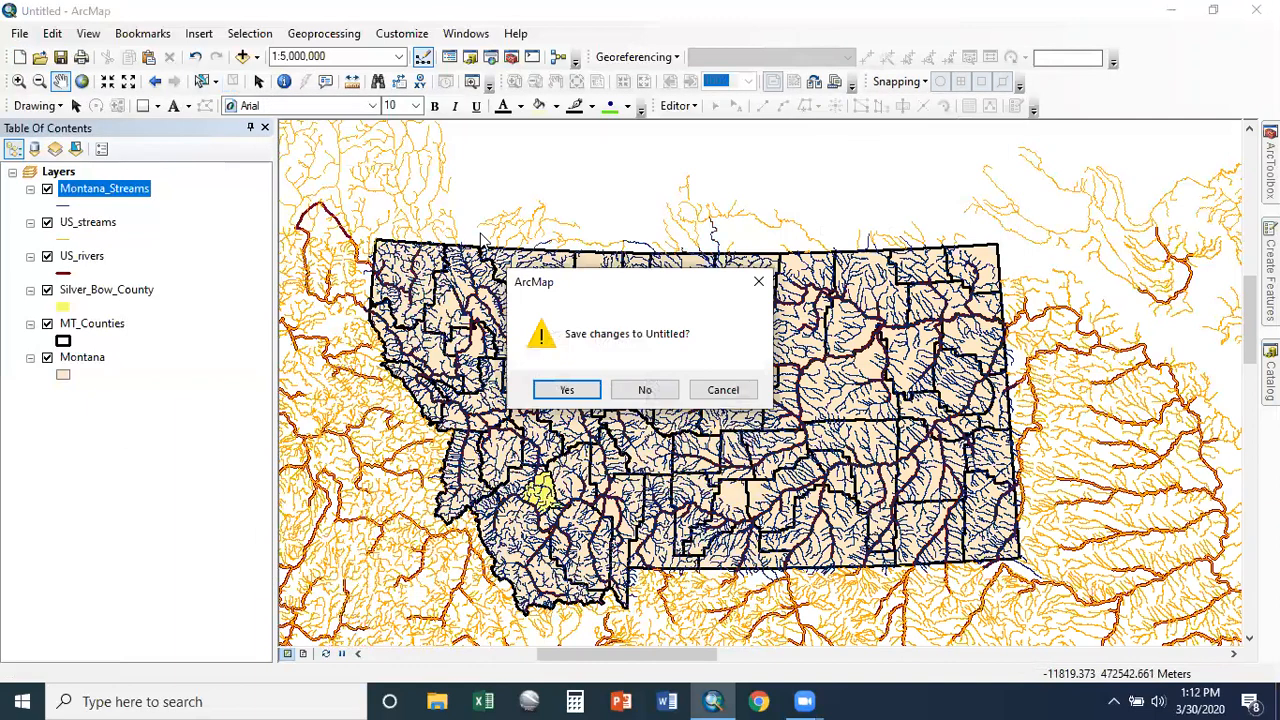
{"action": "left_click", "coordinate": [646, 390]}
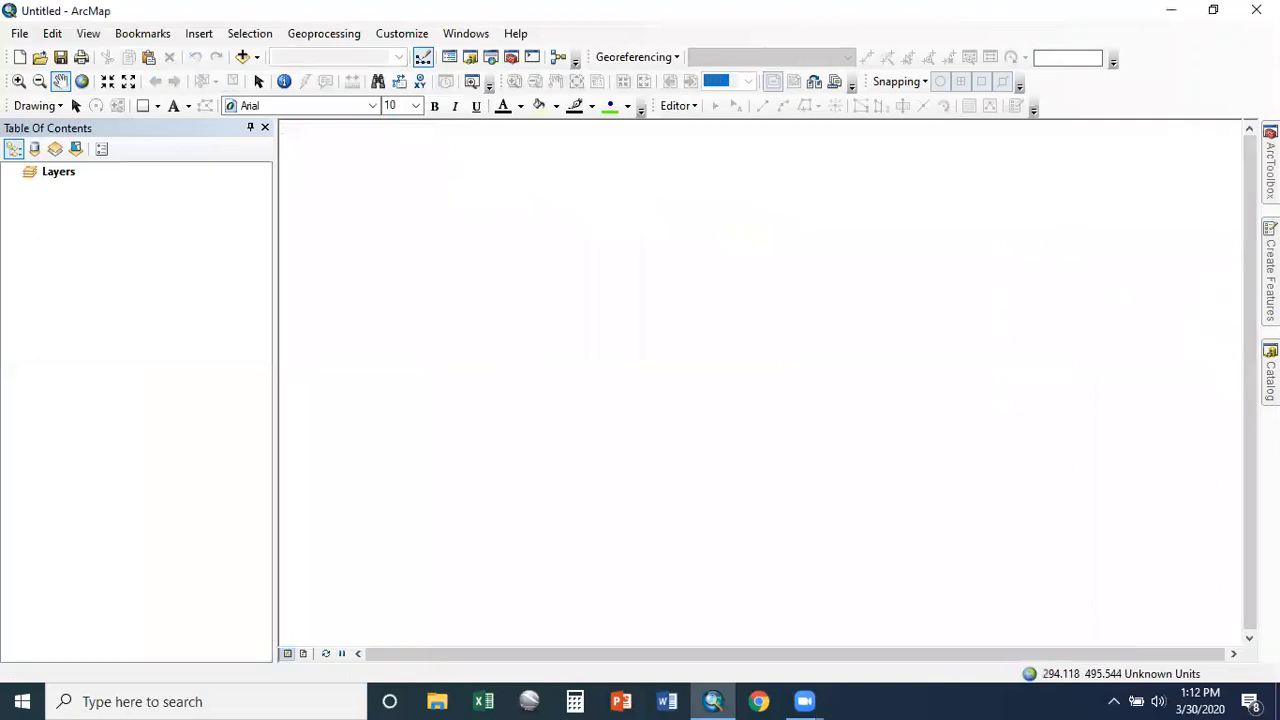
Step: Add the Placer, Lode, Unknown, Silver_Bow and MT Streams shapefiles from the Analysis tools folder to the map
{"action": "left_click", "coordinate": [1270, 372]}
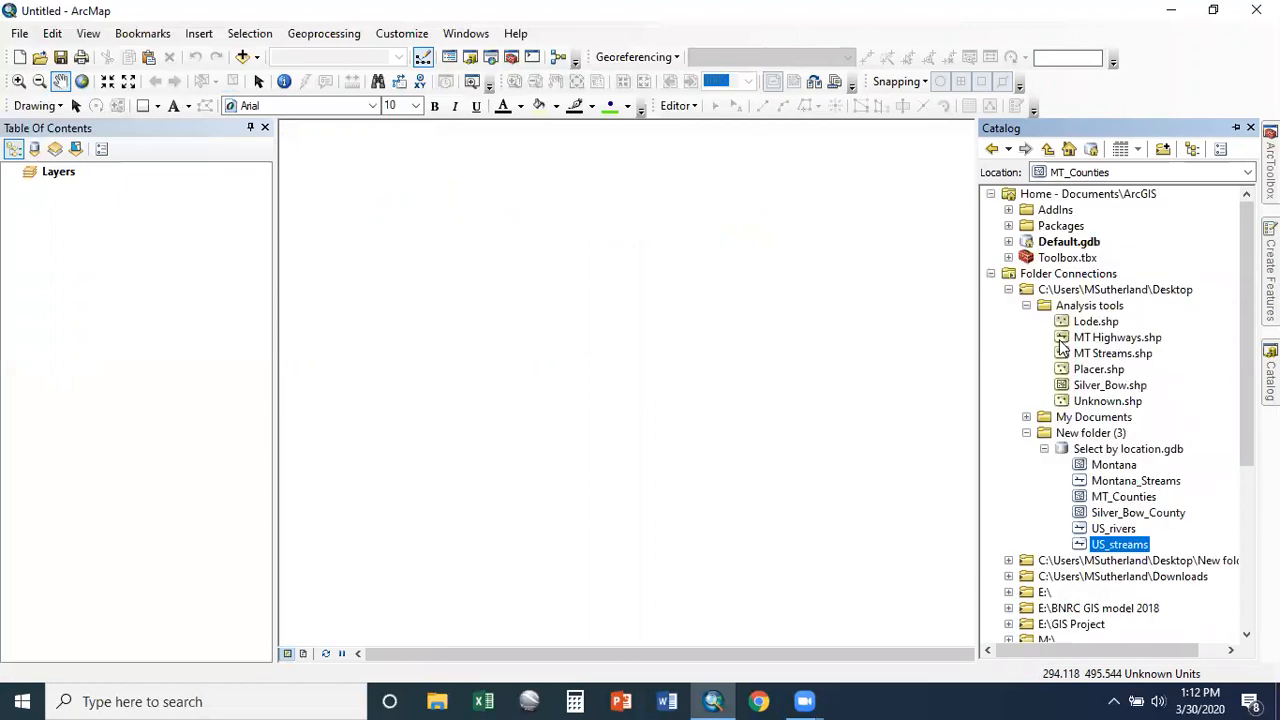
{"action": "left_click_drag", "start_coordinate": [1100, 372], "coordinate": [63, 223]}
{"action": "left_click_drag", "start_coordinate": [1092, 322], "coordinate": [168, 262]}
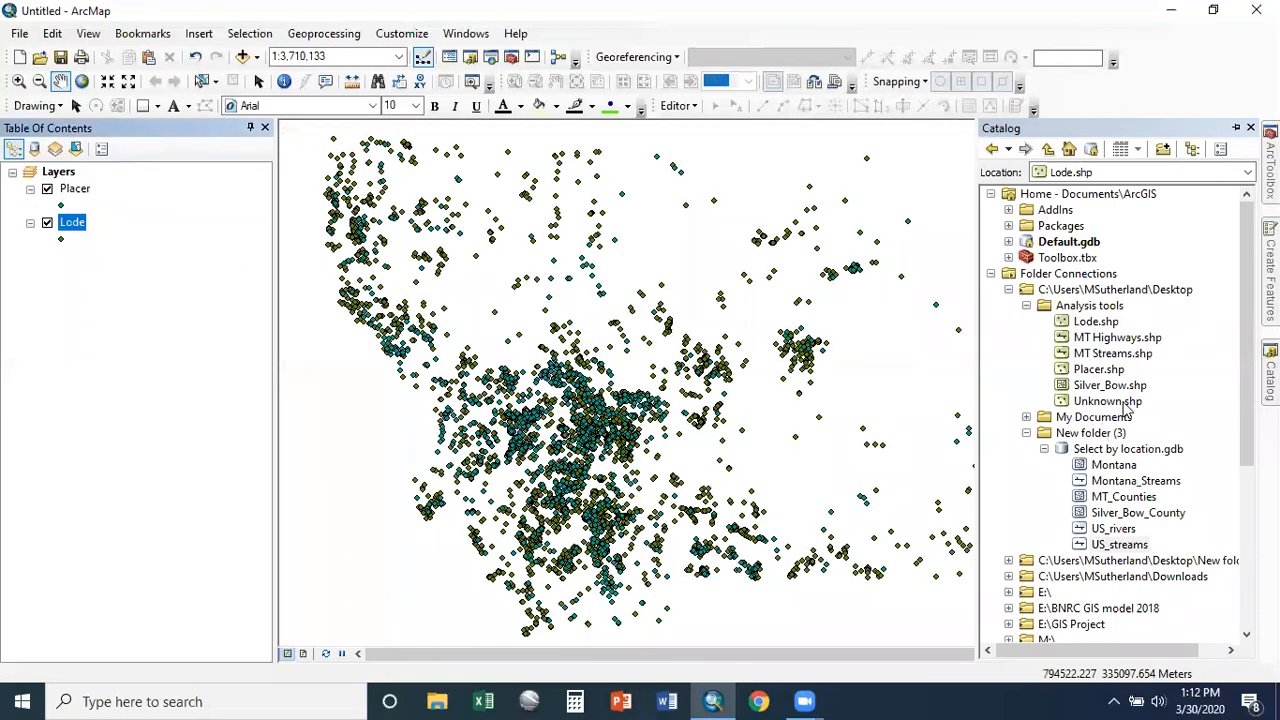
{"action": "left_click_drag", "start_coordinate": [1120, 410], "coordinate": [206, 318]}
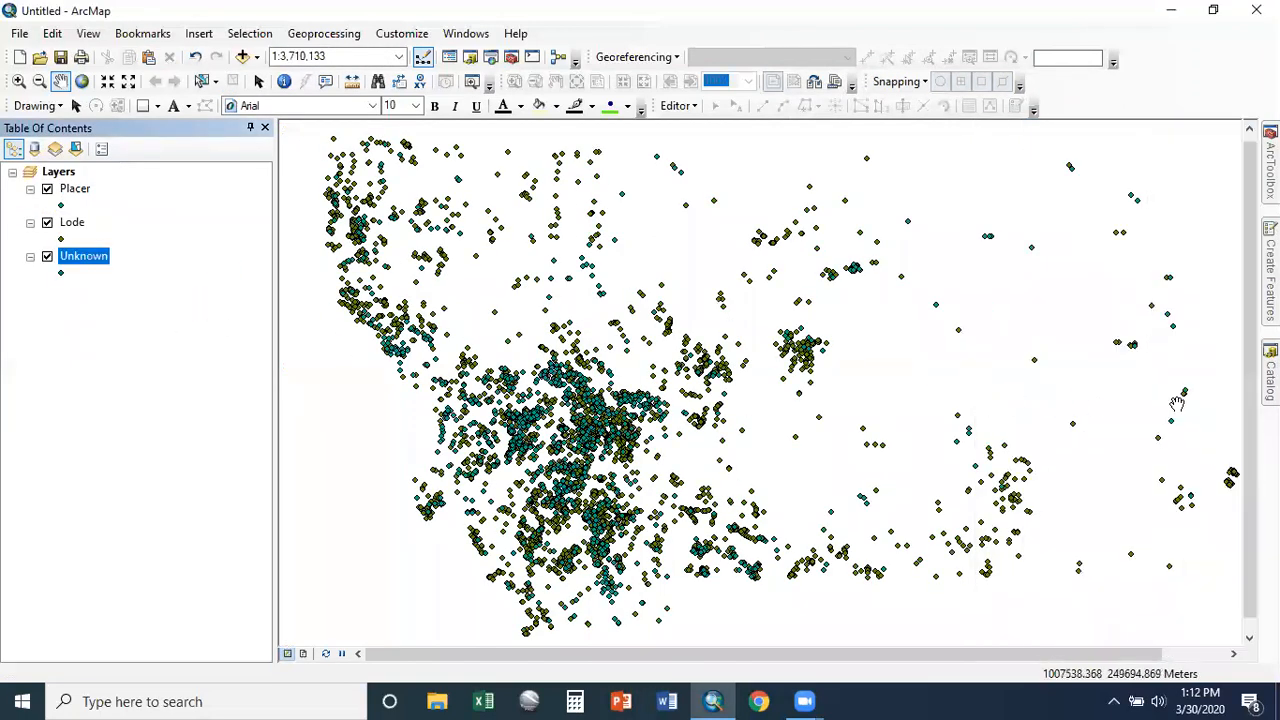
{"action": "mouse_move", "coordinate": [1270, 376]}
{"action": "left_click_drag", "start_coordinate": [1116, 388], "coordinate": [60, 285]}
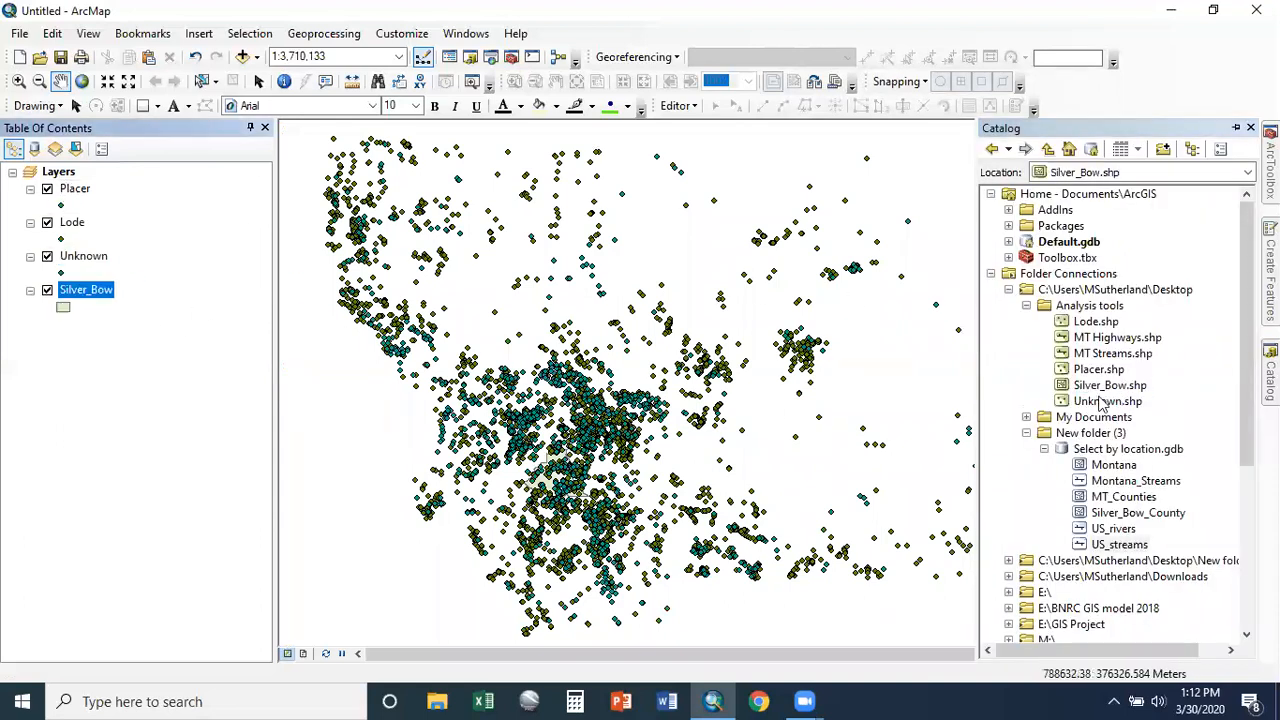
{"action": "mouse_move", "coordinate": [1122, 362]}
{"action": "left_mouse_down"}
{"action": "mouse_move", "coordinate": [229, 309]}
{"action": "mouse_move", "coordinate": [120, 266]}
{"action": "mouse_move", "coordinate": [133, 264]}
{"action": "left_mouse_up"}
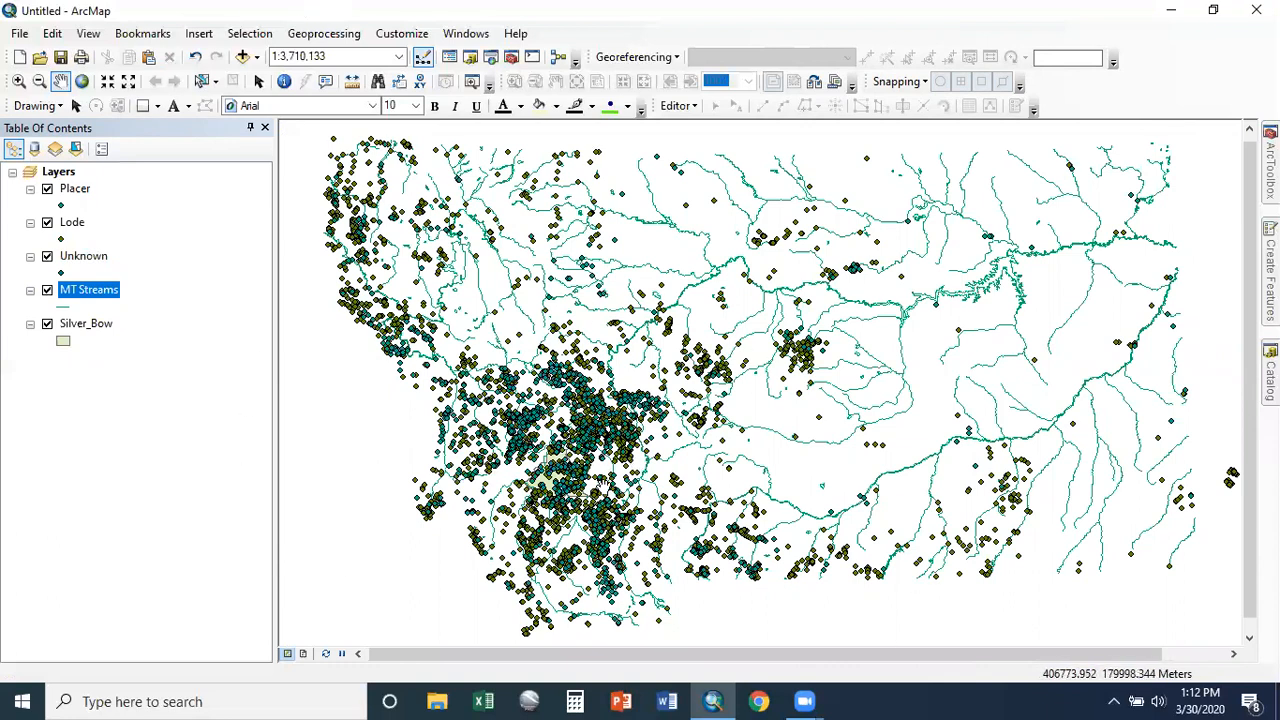
Step: Set up Select By Location to select features from the Placer, Lode and Unknown layers, with MT Streams as source layer
{"action": "left_click", "coordinate": [248, 38]}
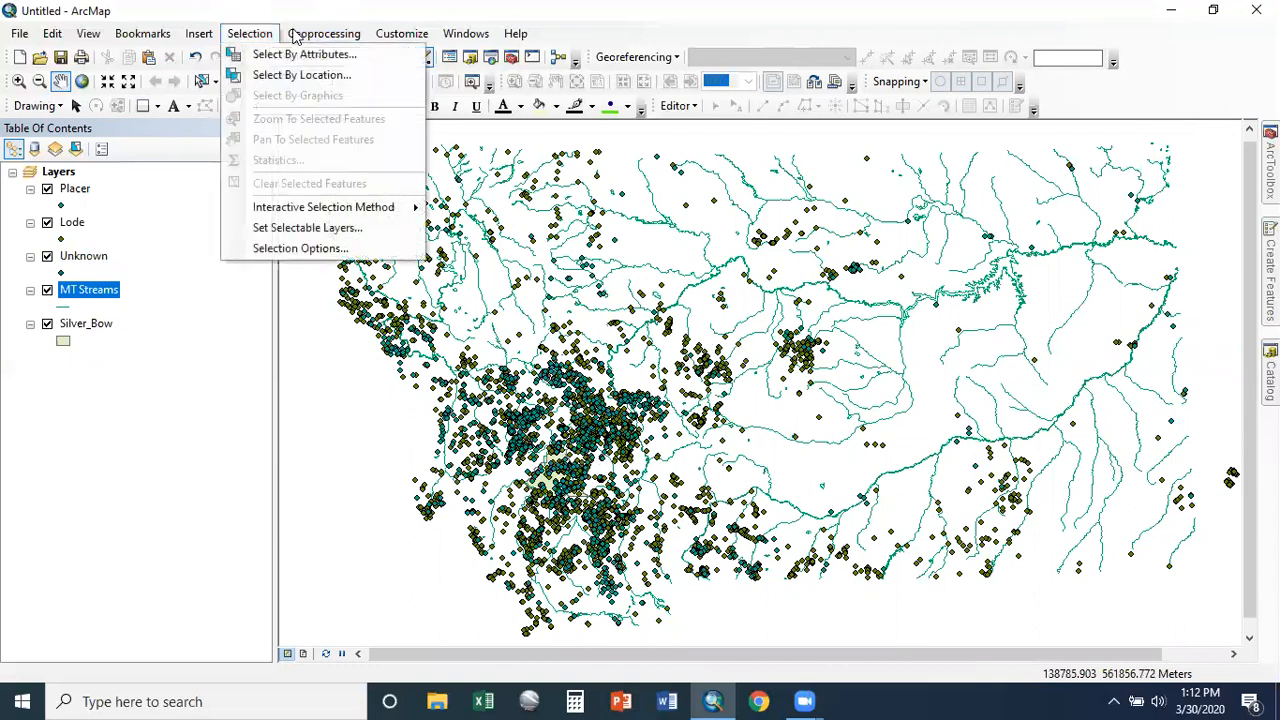
{"action": "left_click", "coordinate": [262, 75]}
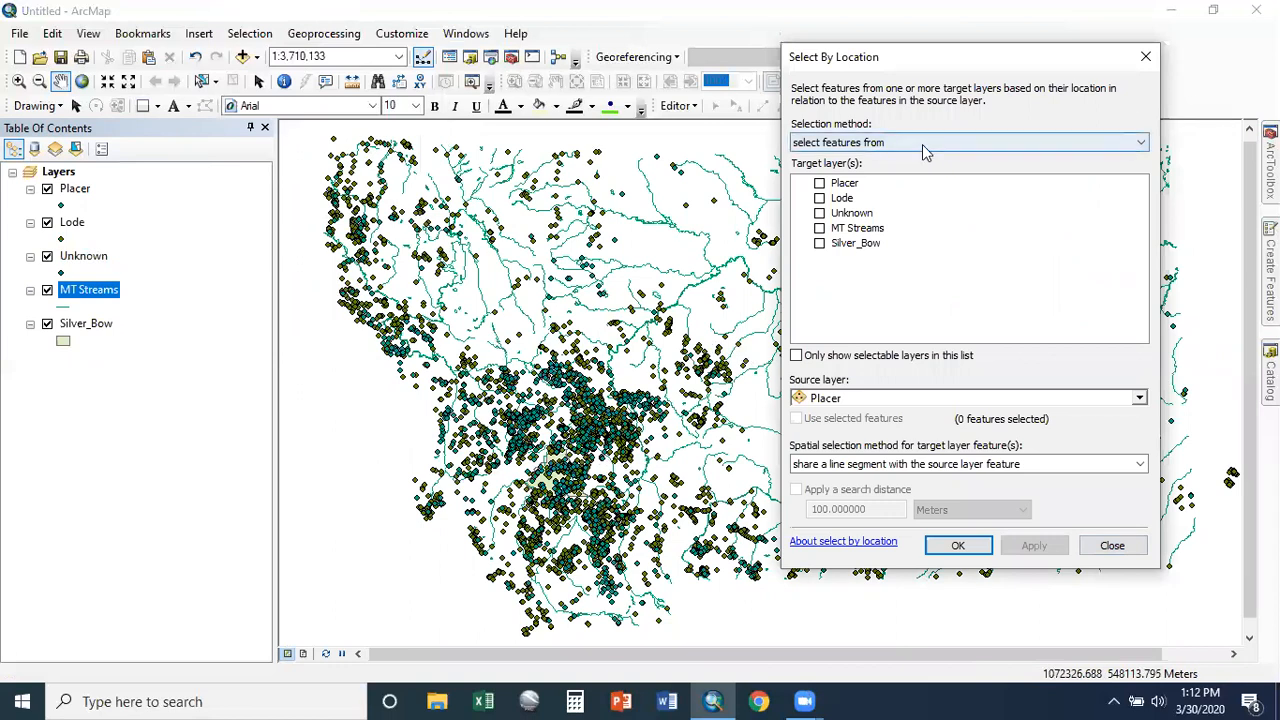
{"action": "left_click", "coordinate": [880, 143]}
{"action": "left_click", "coordinate": [860, 157]}
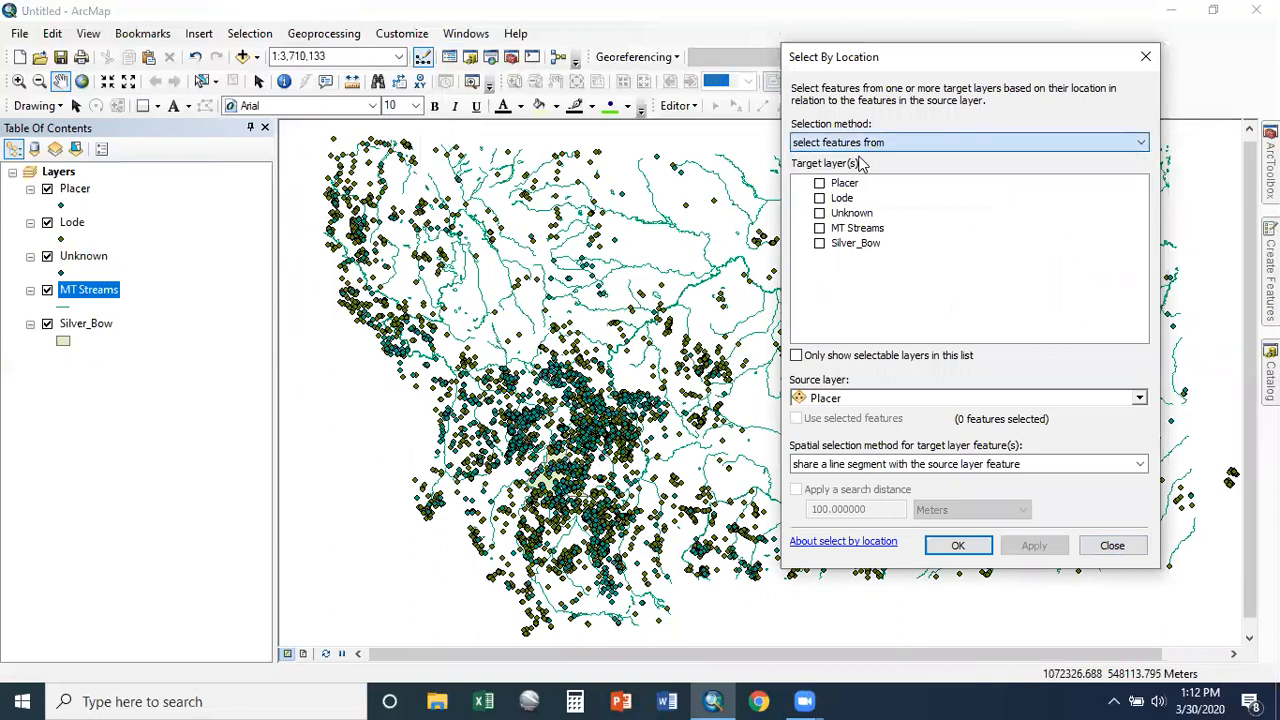
{"action": "left_click", "coordinate": [819, 183]}
{"action": "left_click", "coordinate": [819, 198]}
{"action": "left_click", "coordinate": [819, 213]}
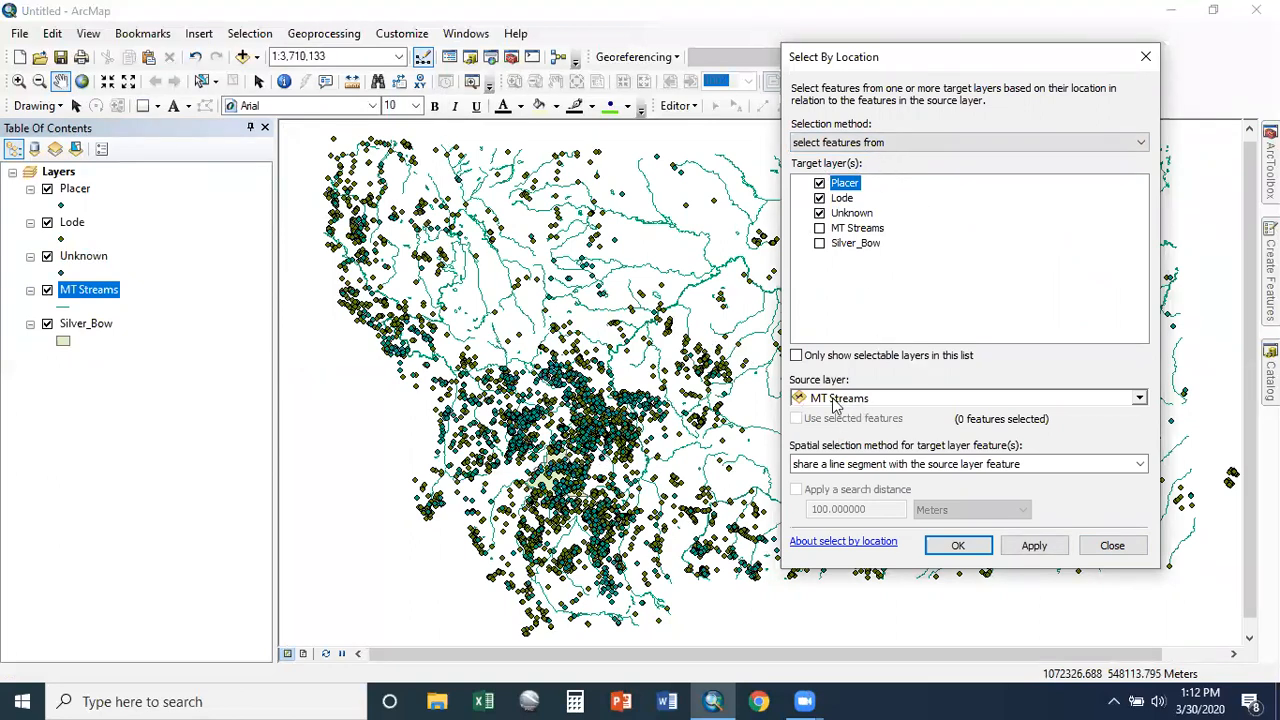
Step: List only selectable layers and select the target features within a distance of 100 feet of the MT Streams source layer
{"action": "left_click", "coordinate": [905, 468]}
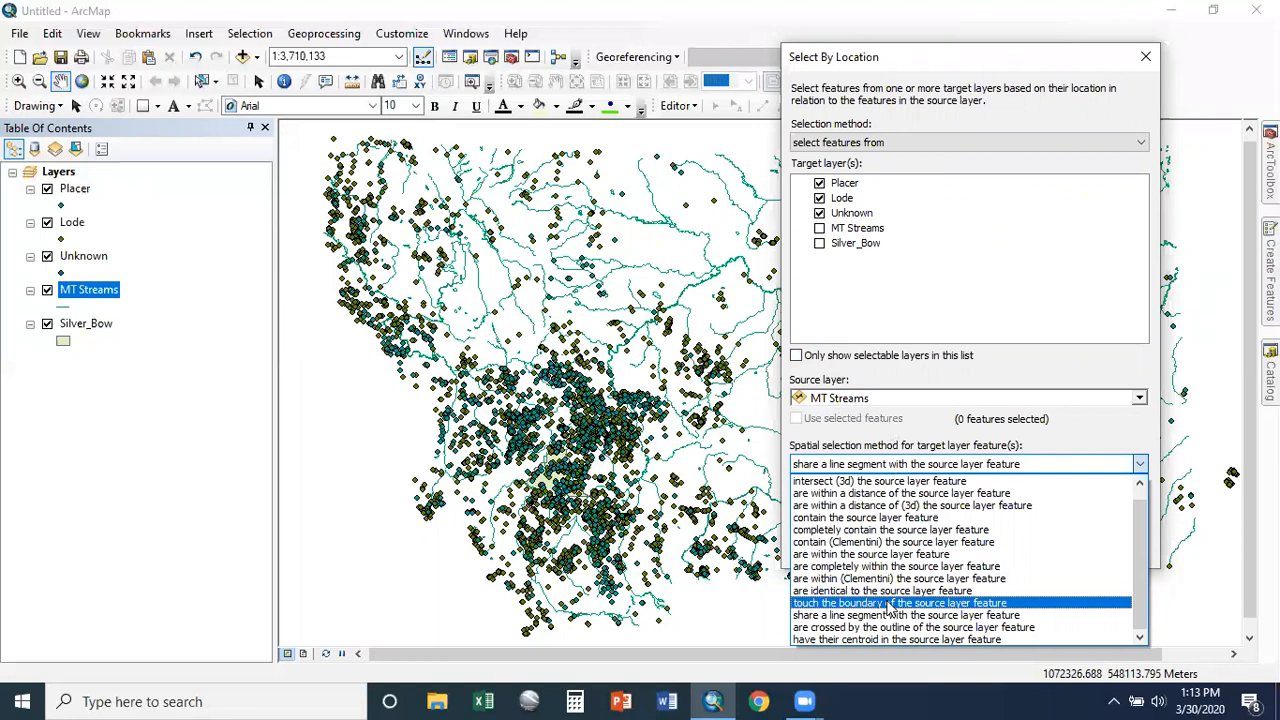
{"action": "left_click", "coordinate": [880, 493]}
{"action": "left_click", "coordinate": [880, 509]}
{"action": "left_click_drag", "start_coordinate": [880, 509], "coordinate": [800, 480]}
{"action": "type", "text": "1000"}
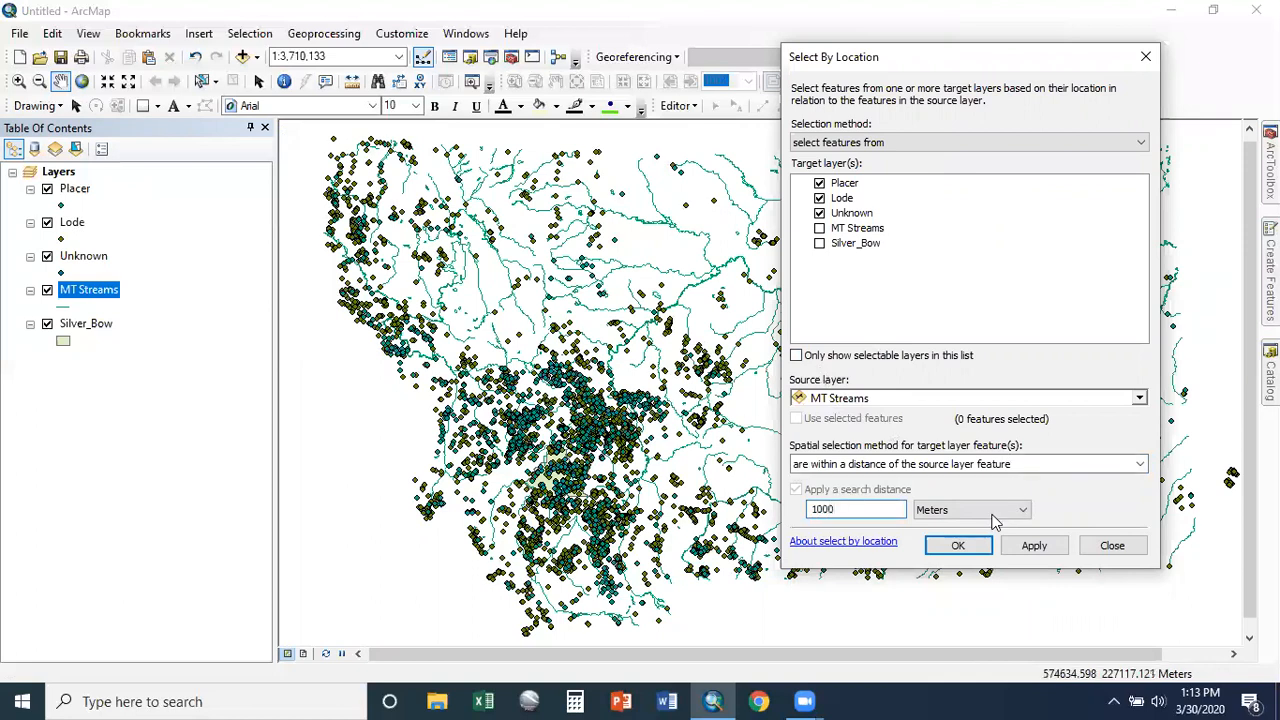
{"action": "left_click", "coordinate": [995, 512]}
{"action": "left_click", "coordinate": [960, 557]}
{"action": "left_click", "coordinate": [1034, 546]}
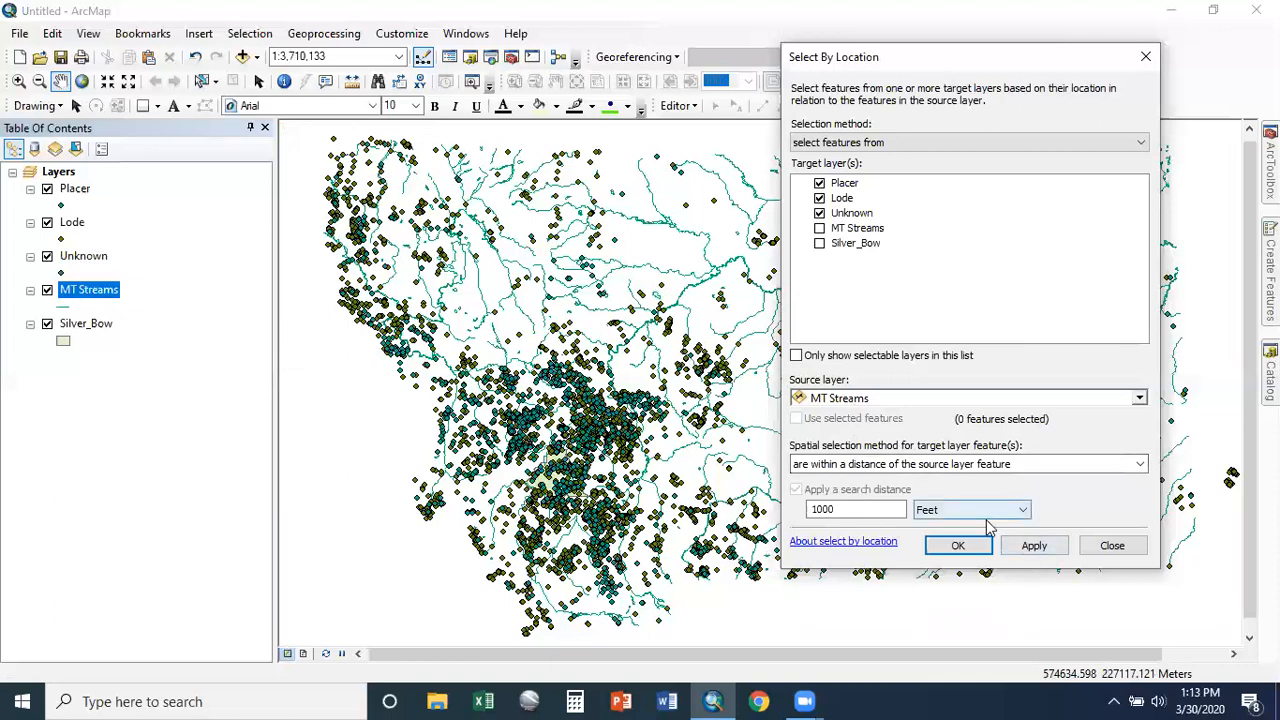
{"action": "left_click", "coordinate": [796, 355]}
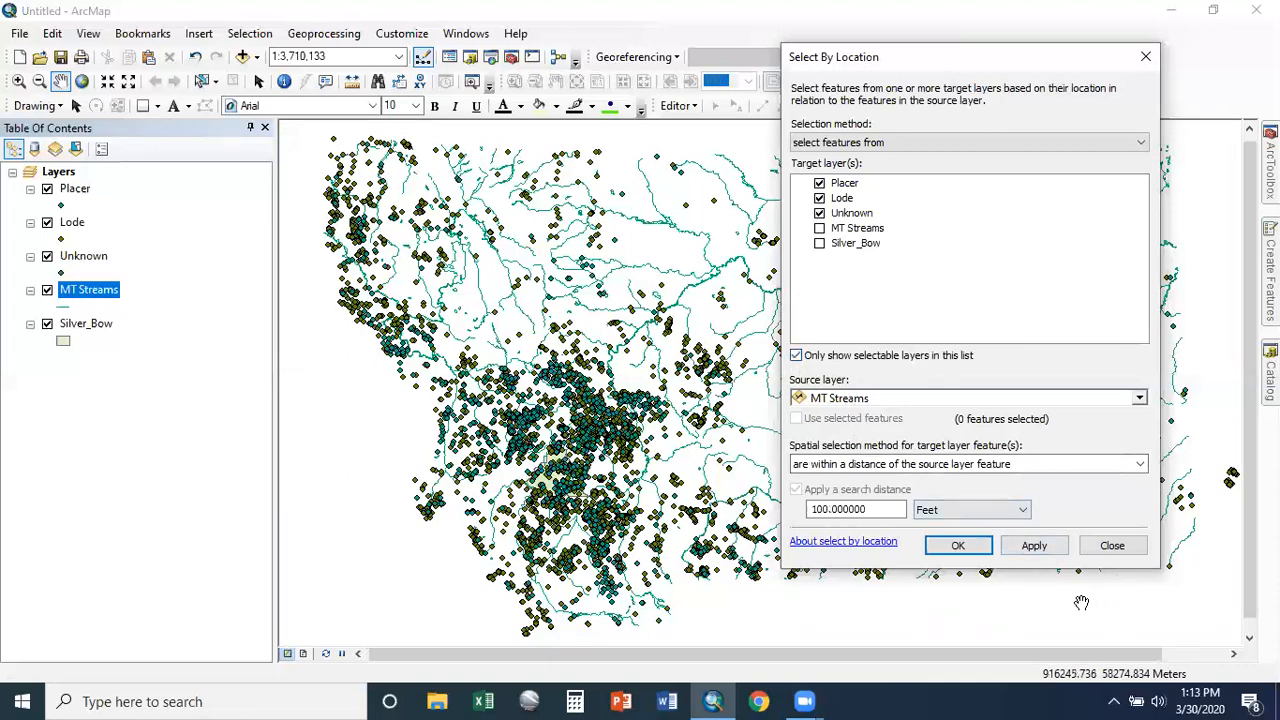
{"action": "left_click", "coordinate": [1052, 547]}
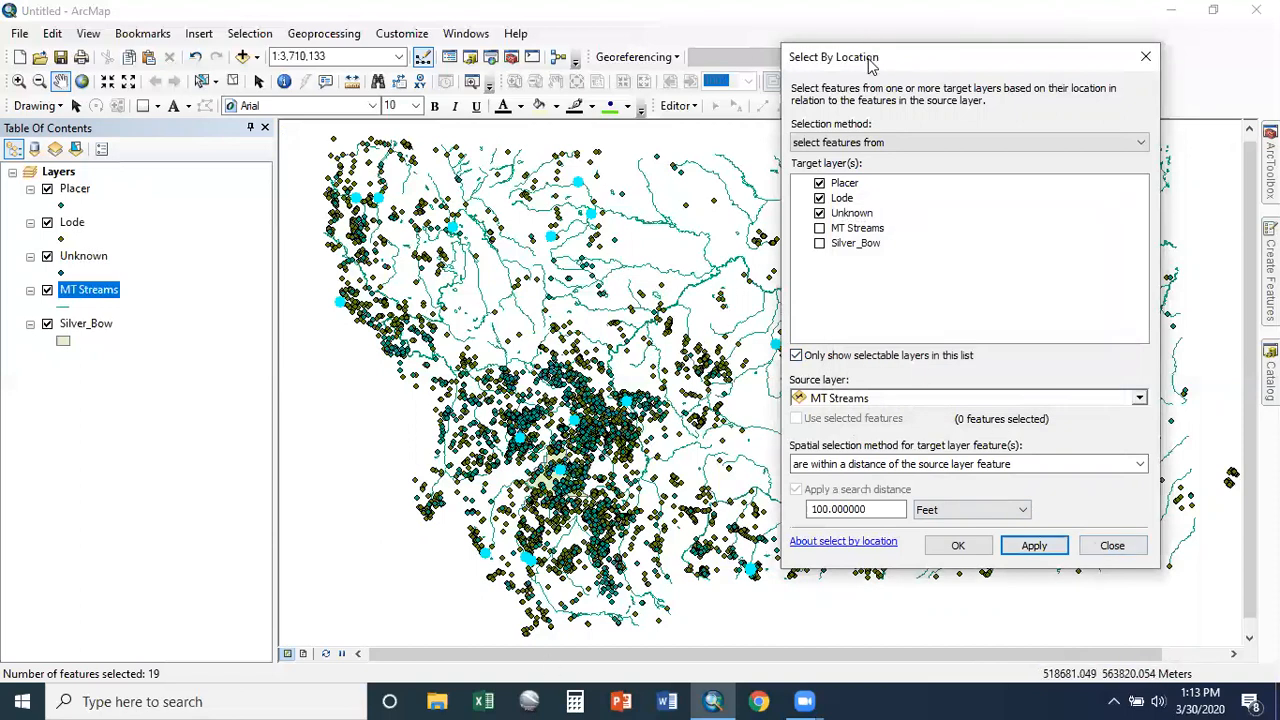
Step: Select from the currently selected Placer, Lode and Unknown features those within the Silver_Bow source layer, without a search distance
{"action": "left_click_drag", "start_coordinate": [870, 64], "coordinate": [737, 77]}
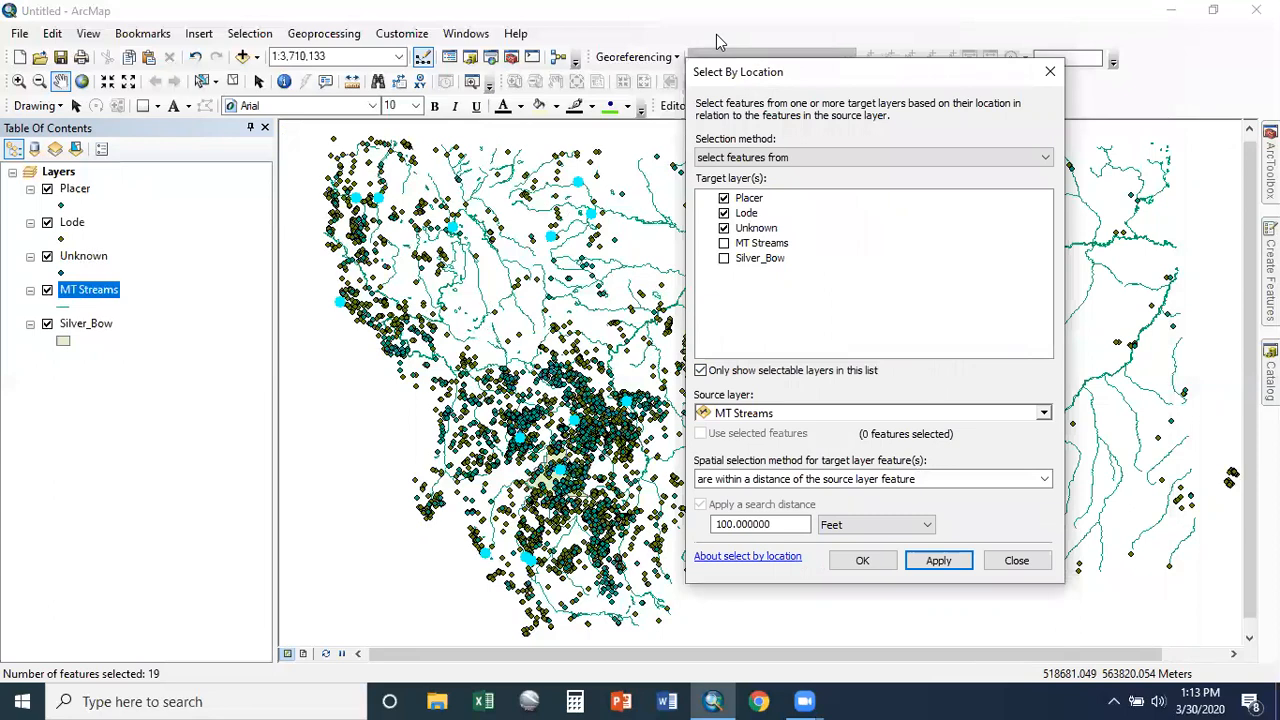
{"action": "left_click", "coordinate": [765, 157]}
{"action": "left_click", "coordinate": [799, 212]}
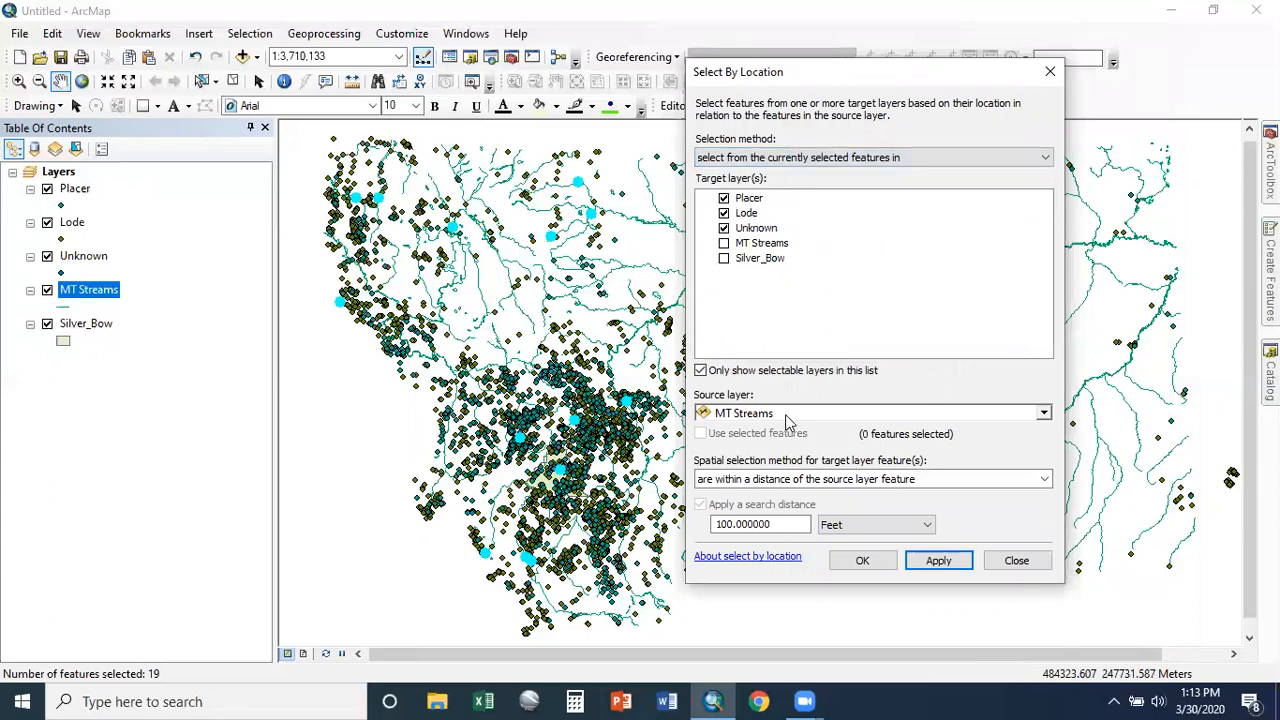
{"action": "left_click", "coordinate": [810, 480]}
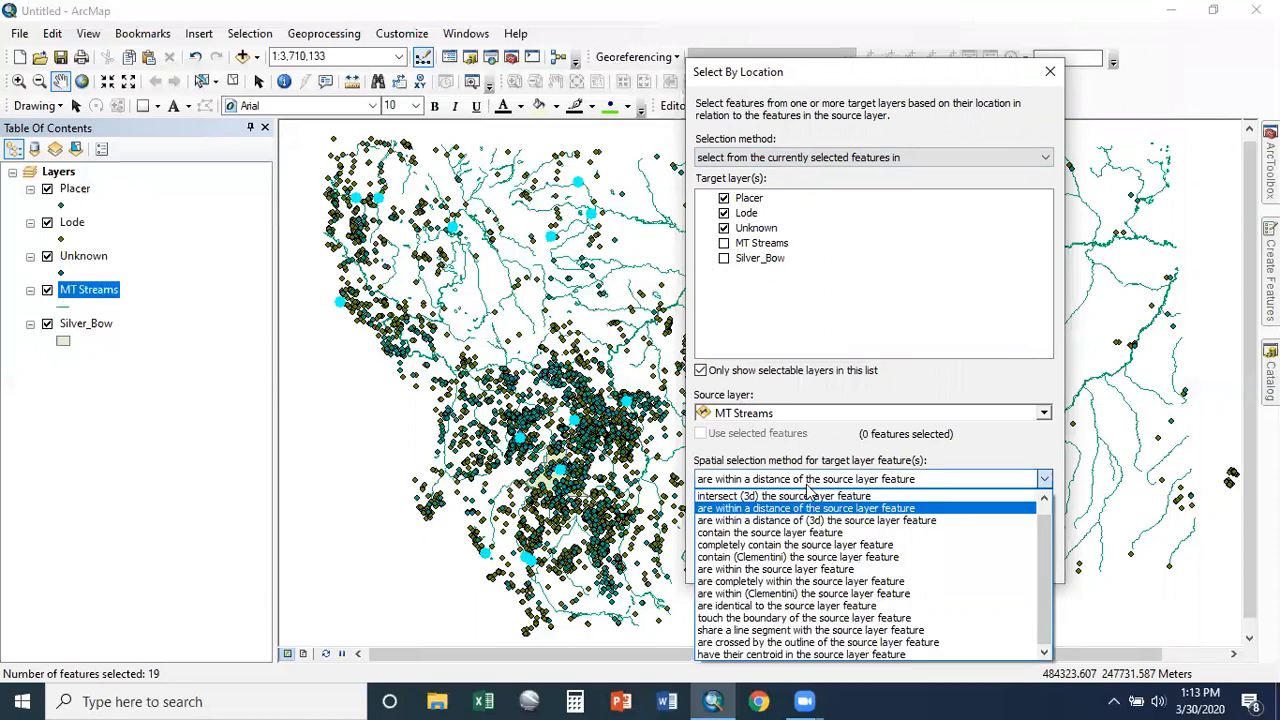
{"action": "left_click", "coordinate": [780, 569]}
{"action": "left_click", "coordinate": [800, 413]}
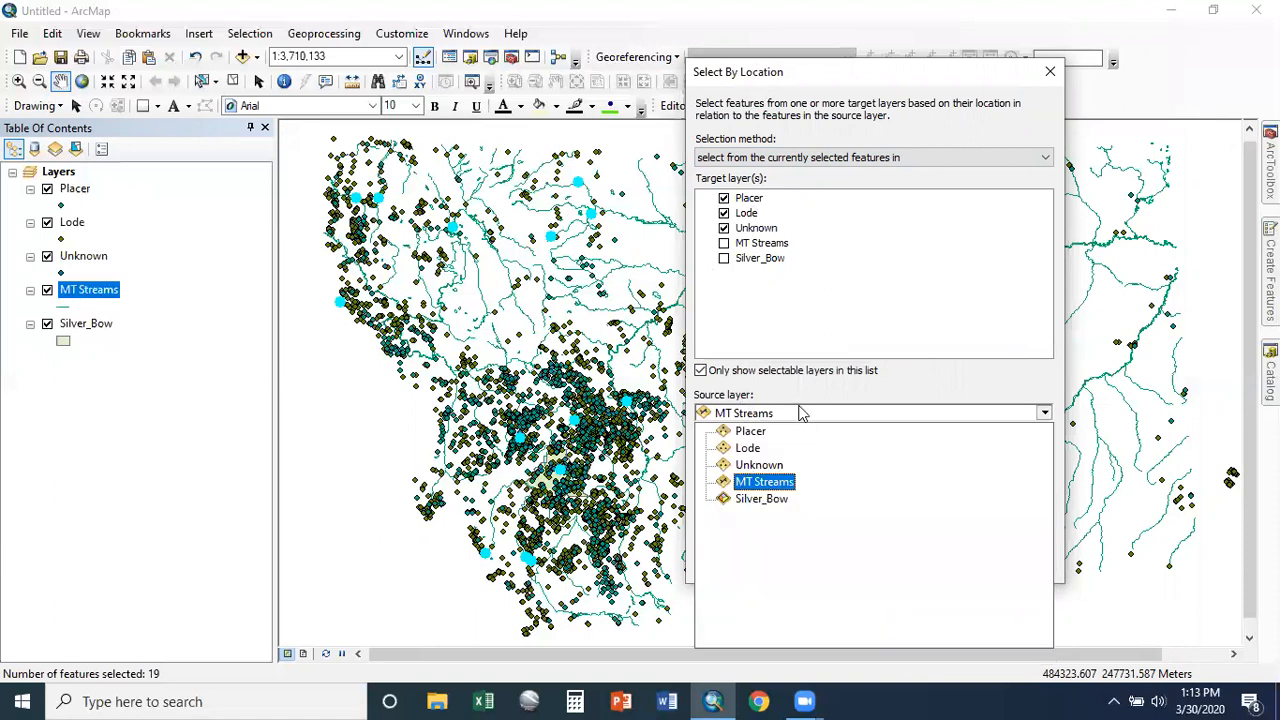
{"action": "left_click", "coordinate": [762, 498]}
{"action": "left_click", "coordinate": [701, 505]}
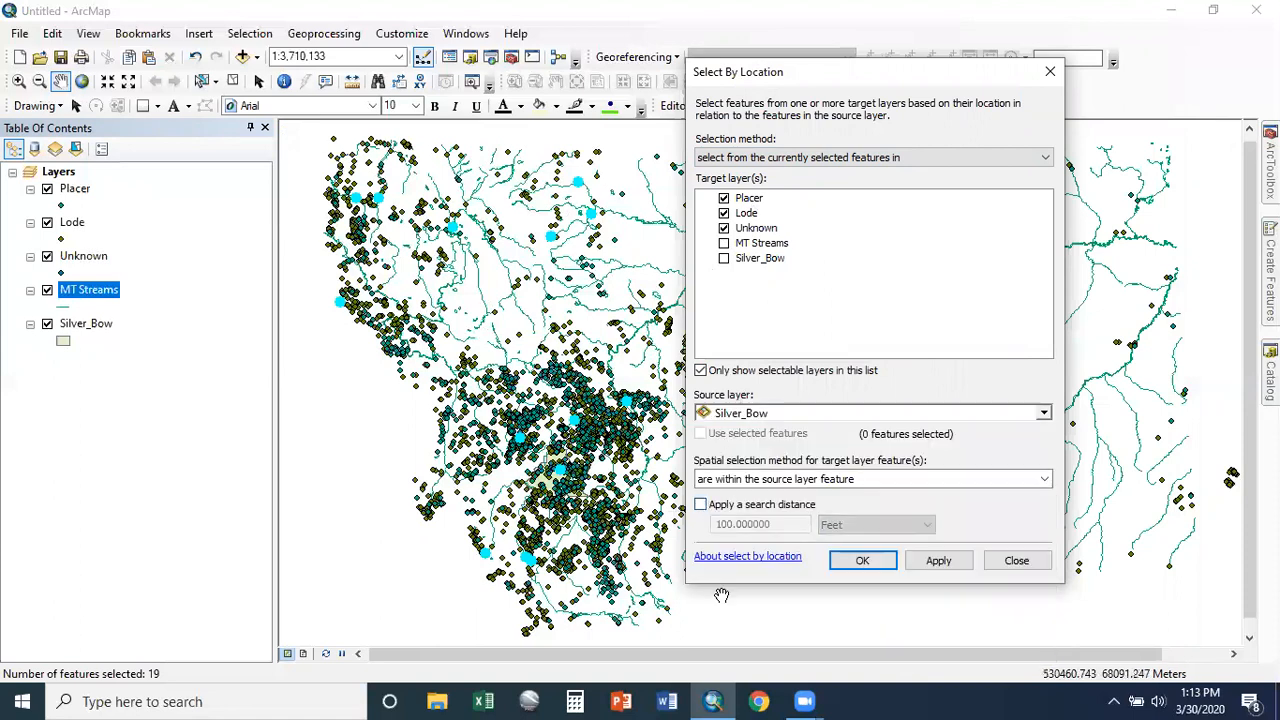
{"action": "left_click", "coordinate": [934, 562]}
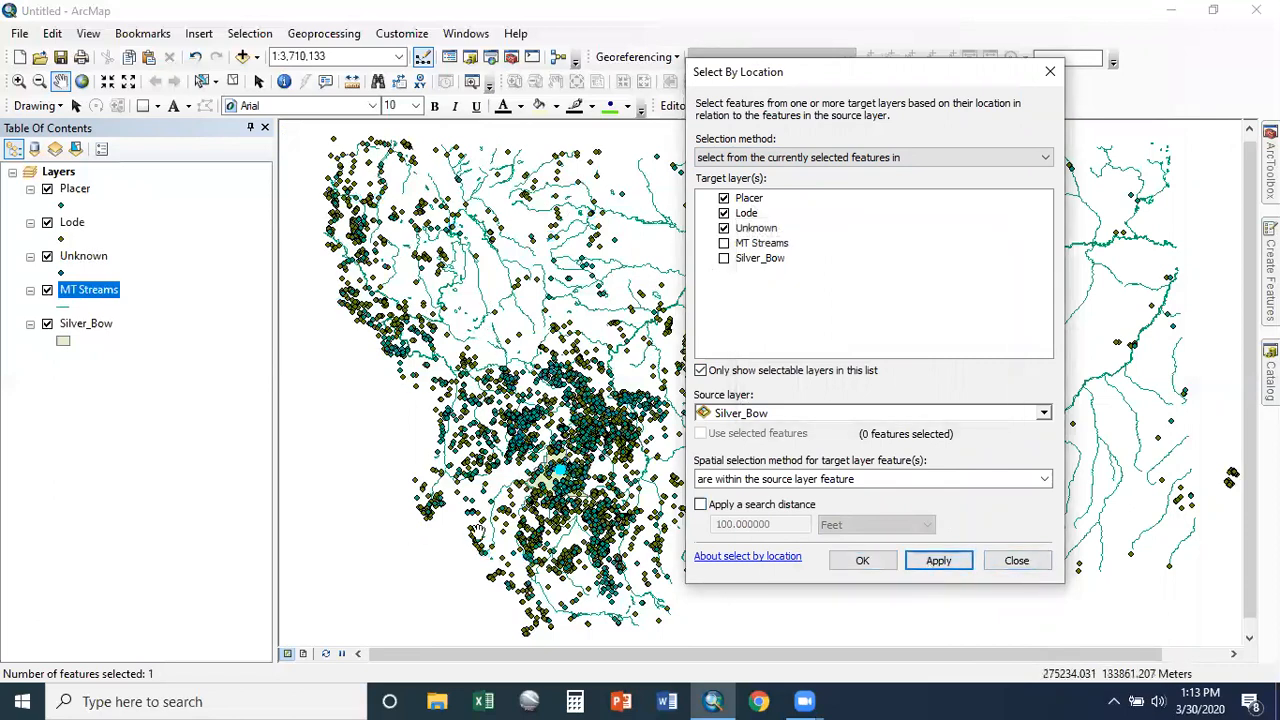
Step: Check the attribute tables of Placer, Lode and Unknown for selected records, closing each table and then Select By Location
{"action": "right_click", "coordinate": [76, 188]}
{"action": "left_click", "coordinate": [148, 255]}
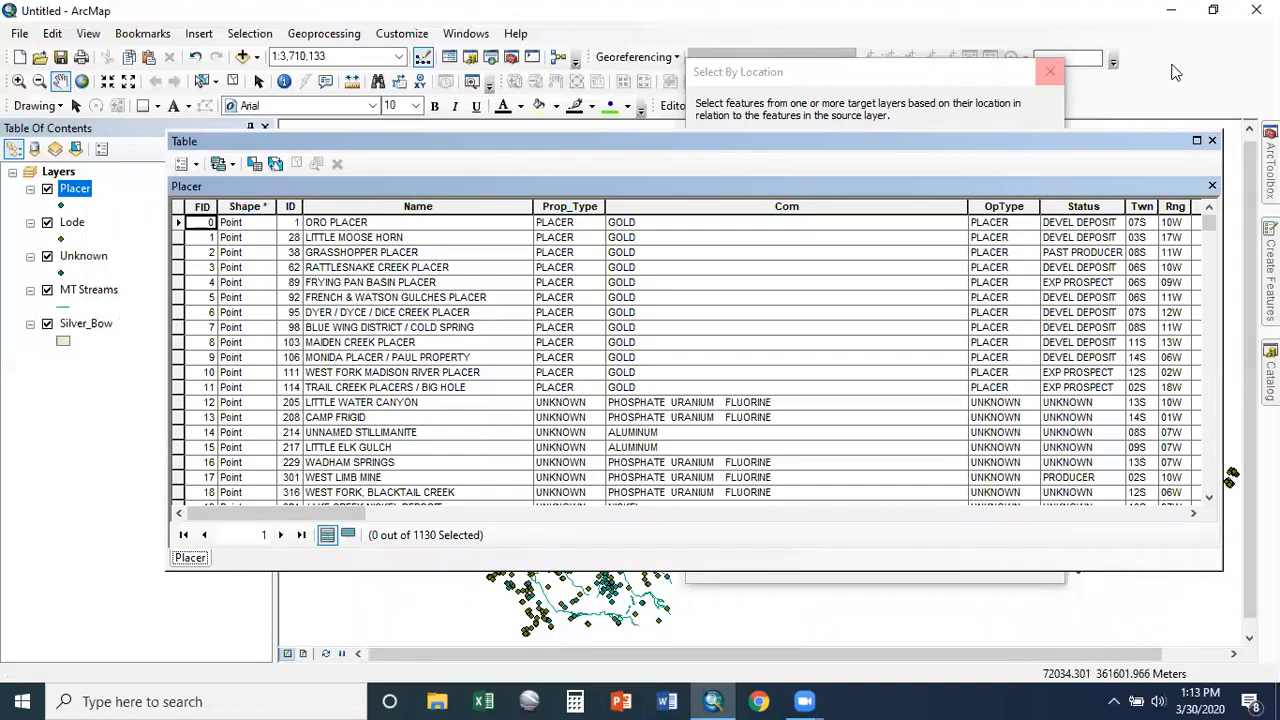
{"action": "left_click", "coordinate": [1212, 140]}
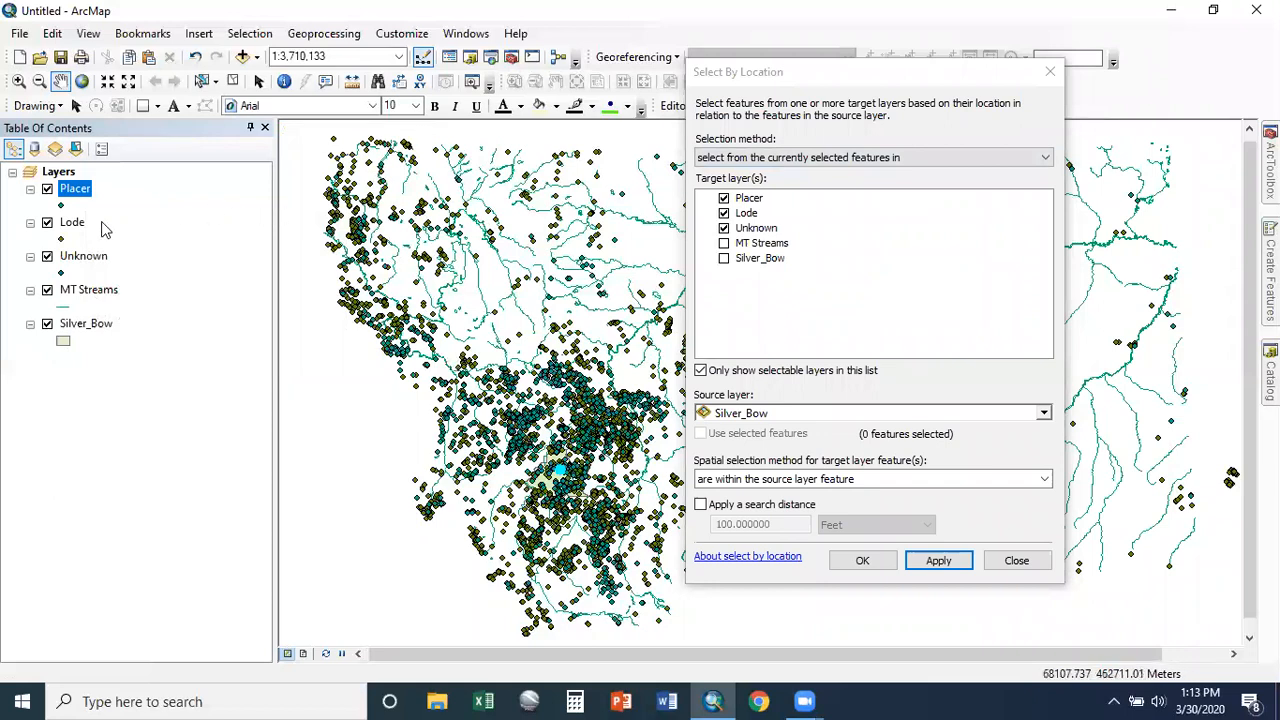
{"action": "right_click", "coordinate": [66, 224]}
{"action": "left_click", "coordinate": [129, 286]}
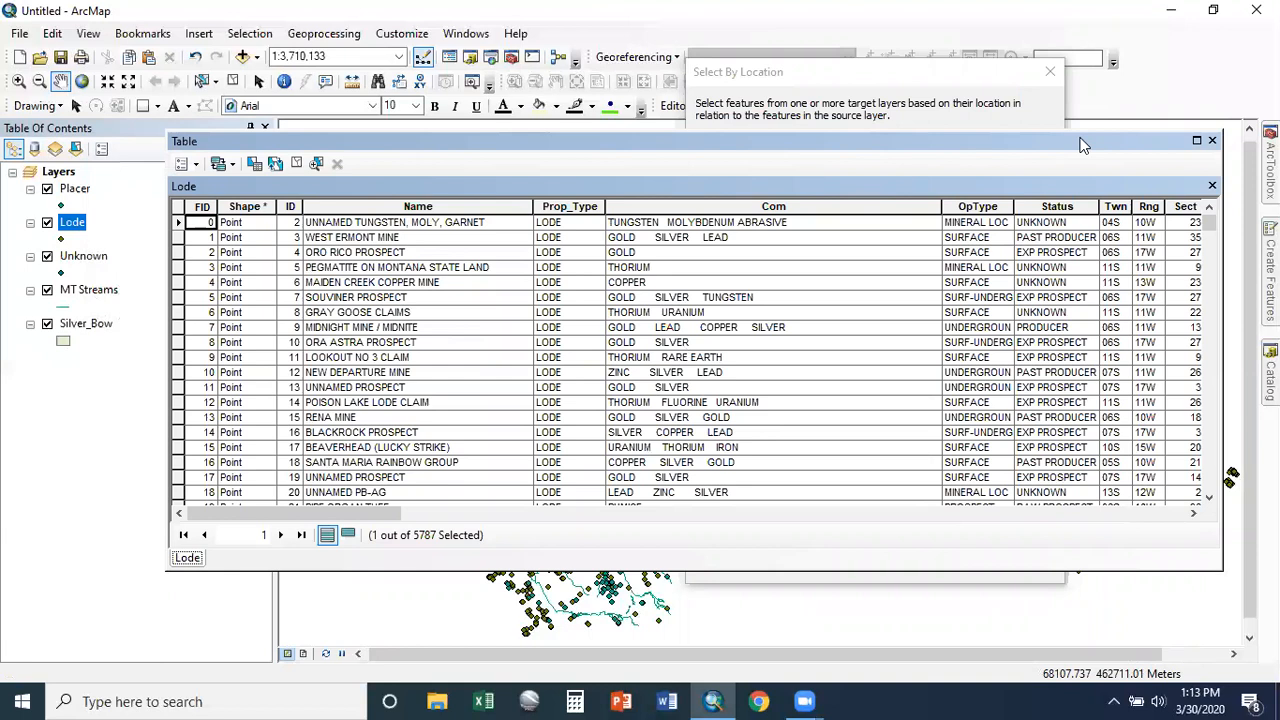
{"action": "left_click", "coordinate": [1212, 140]}
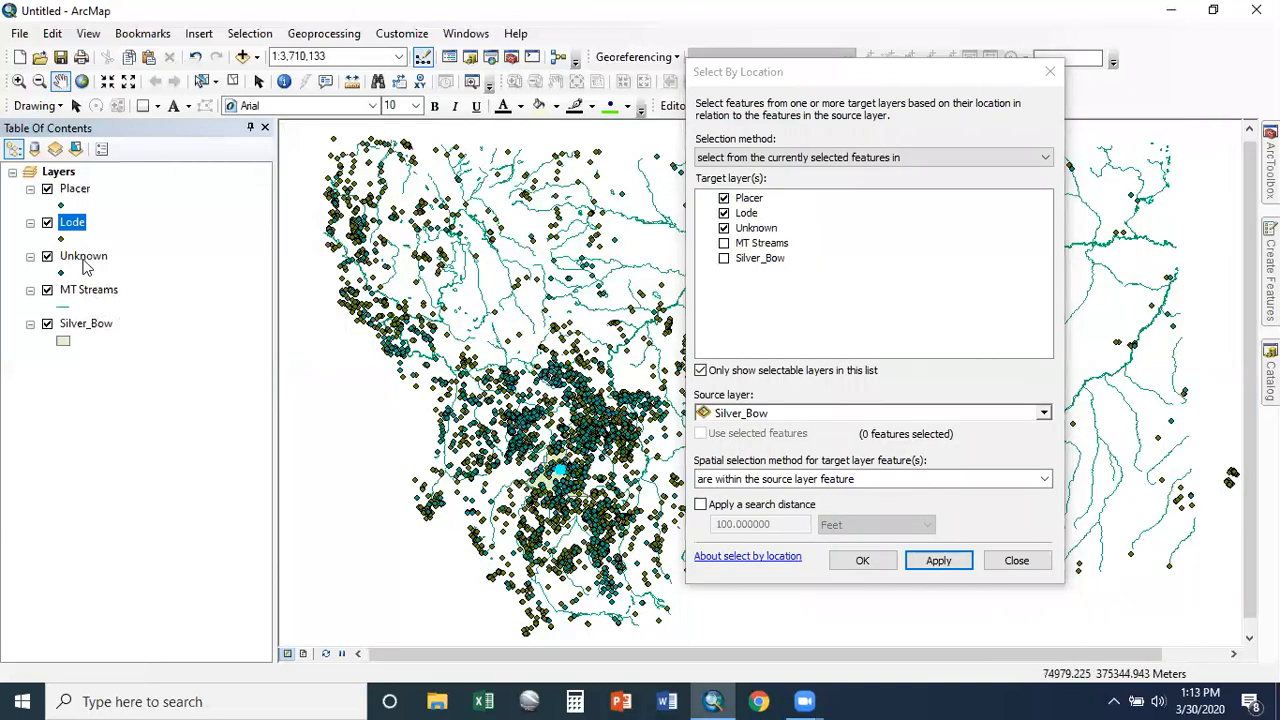
{"action": "right_click", "coordinate": [84, 260]}
{"action": "left_click", "coordinate": [182, 319]}
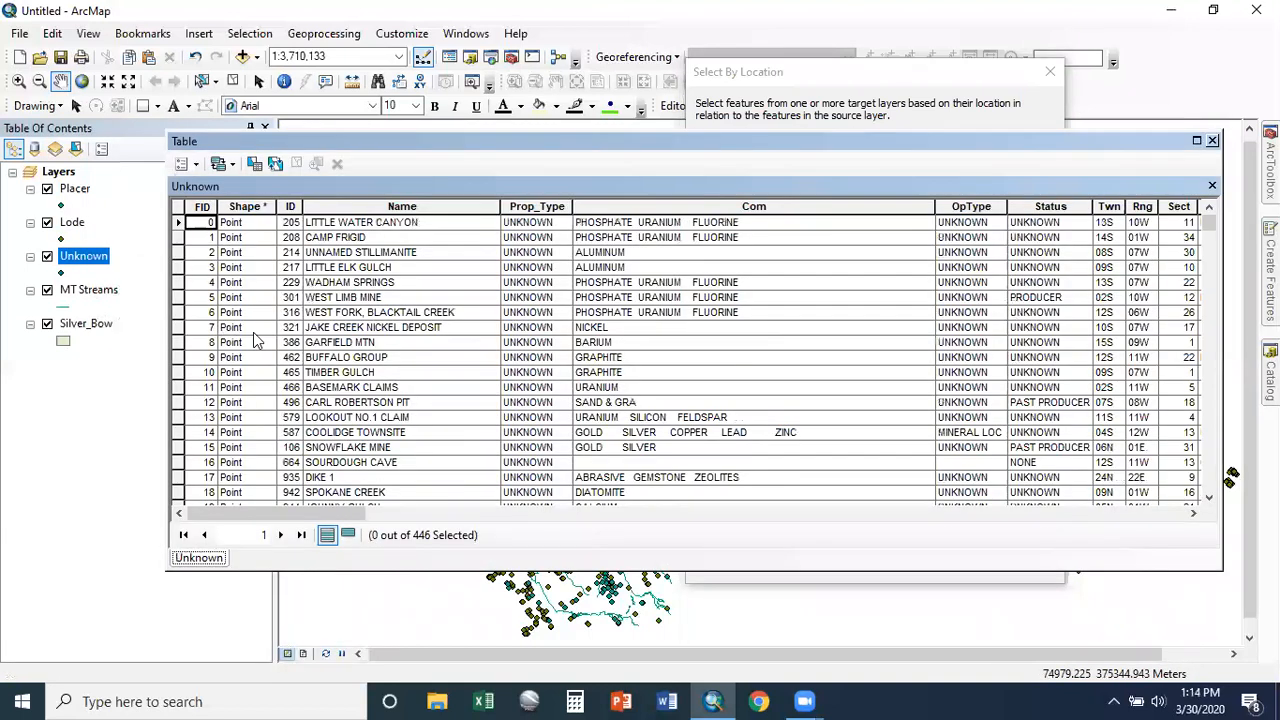
{"action": "left_click", "coordinate": [1212, 140]}
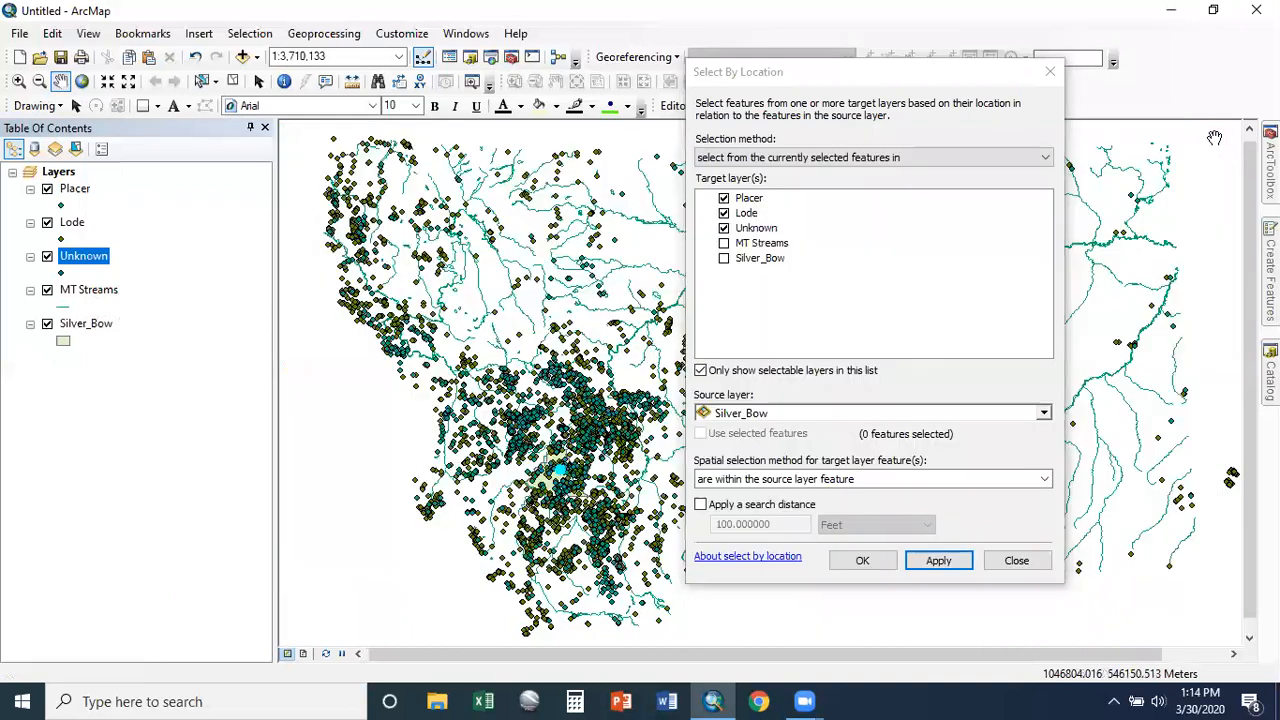
{"action": "left_click", "coordinate": [1016, 560]}
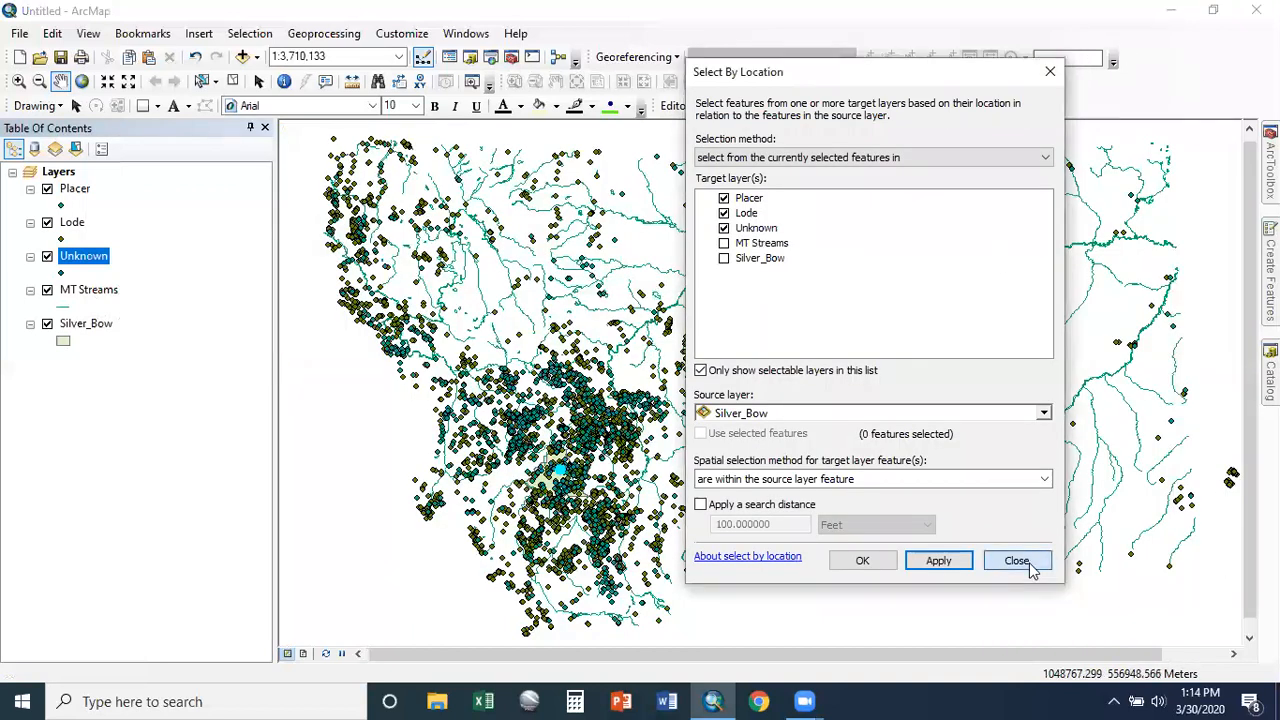